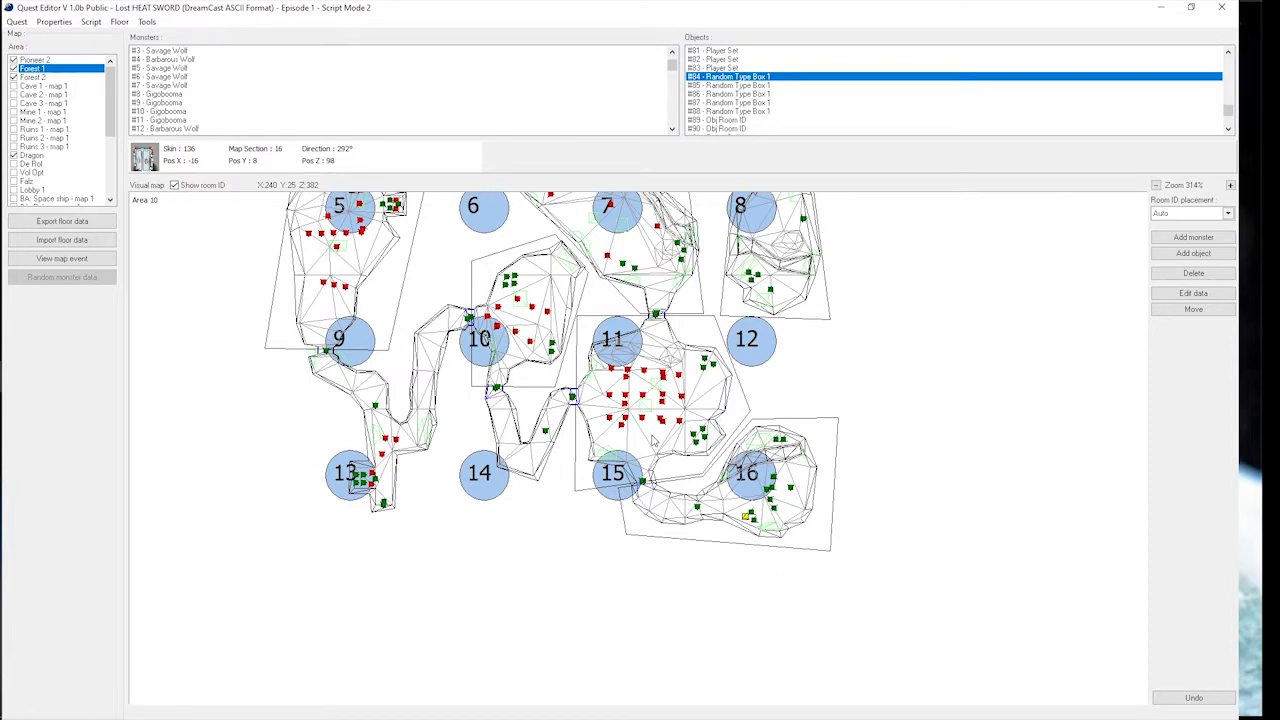
left_click(119, 21)
left_click(124, 5)
scroll(630, 375, "down", 5)
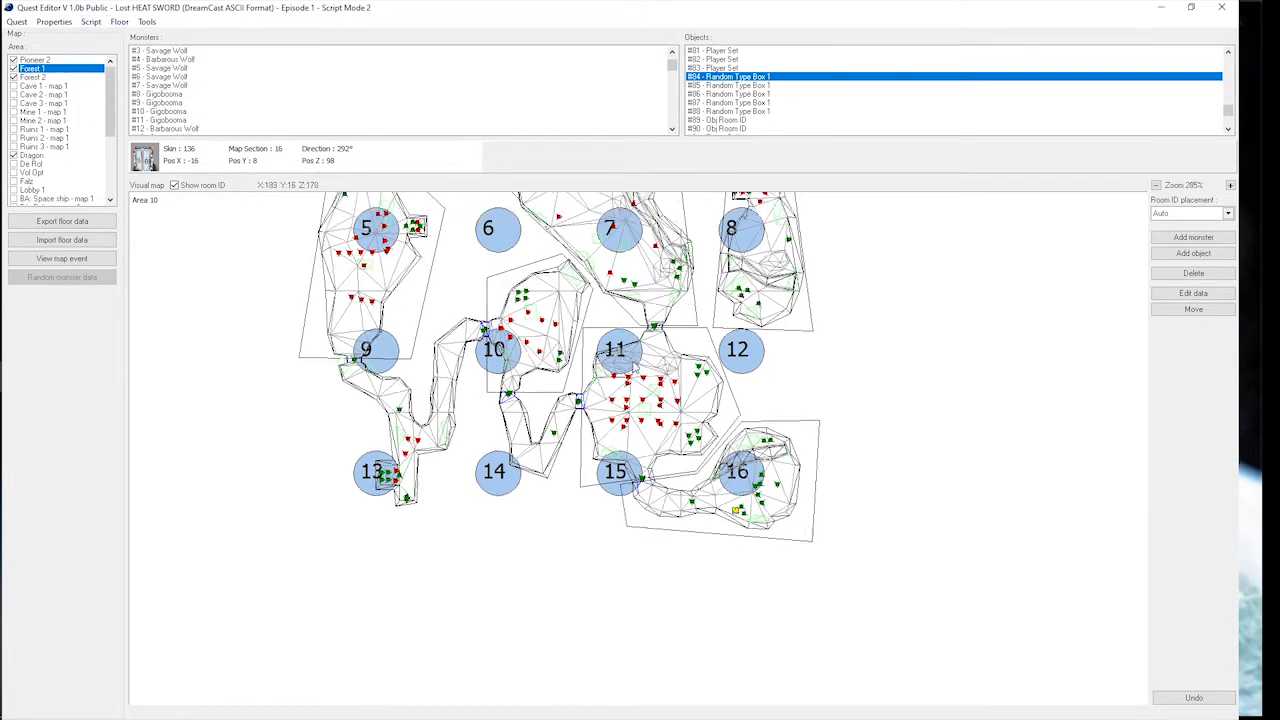
scroll(640, 345, "down", 2)
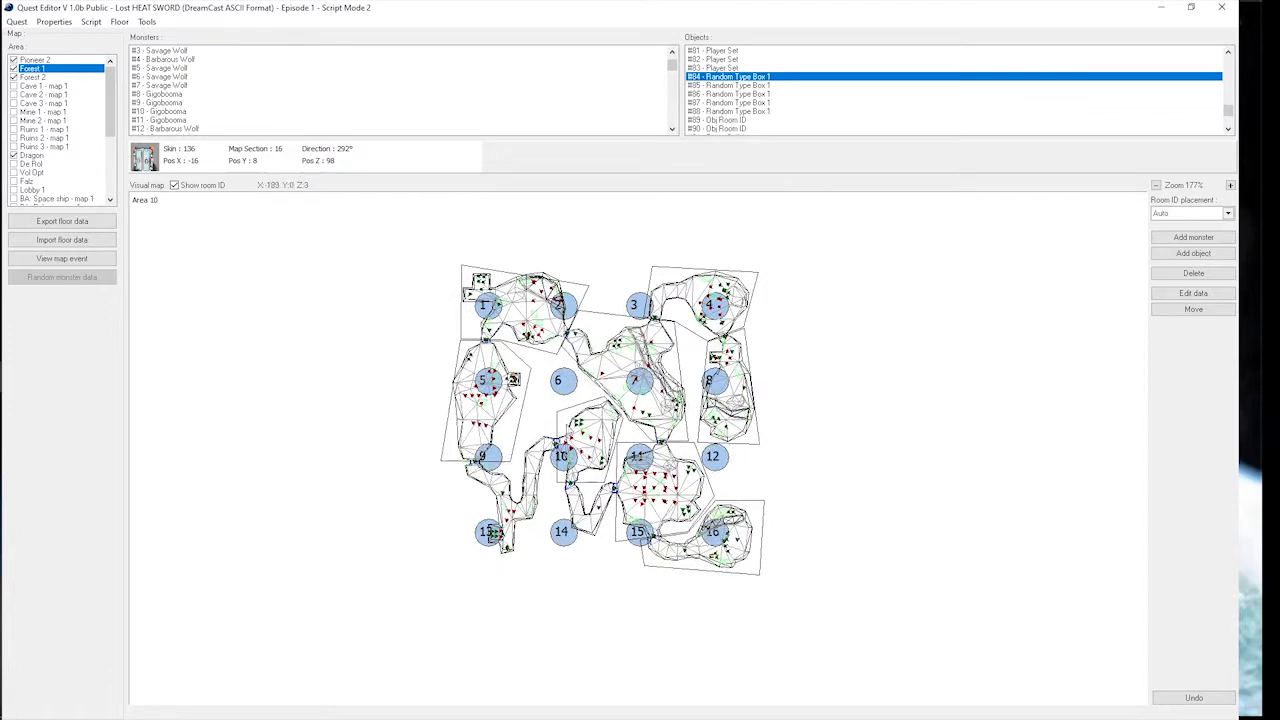
scroll(640, 455, "up", 2)
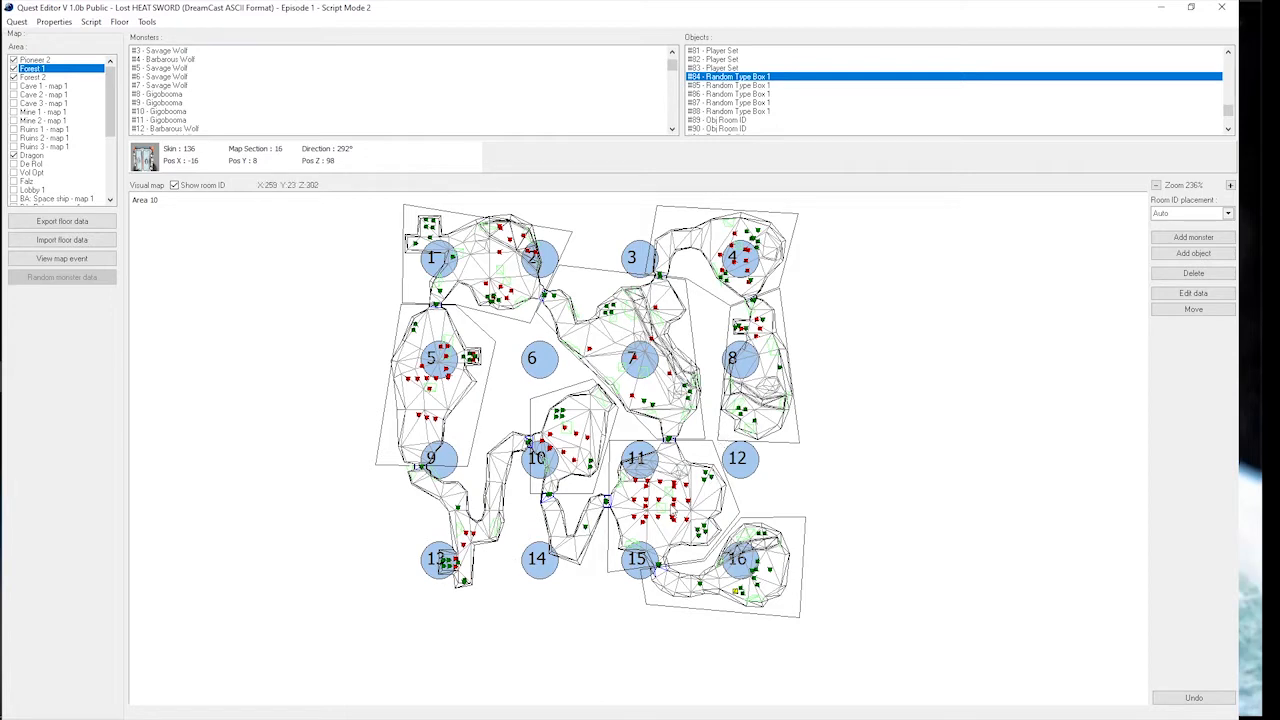
scroll(670, 508, "up", 2)
scroll(670, 508, "down", 2)
left_click(95, 22)
left_click(100, 24)
- Export the Forest 1 floor data to the Desktop as an object-only file named "LHS object"
left_click(40, 69)
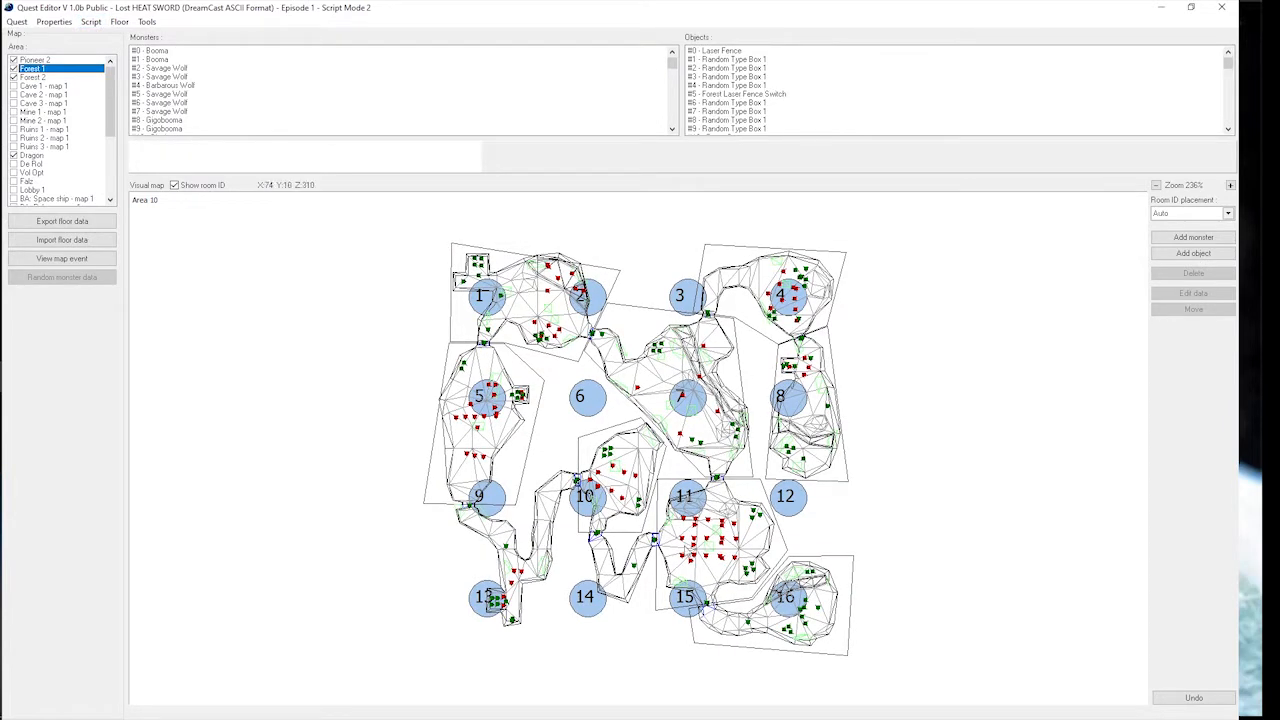
left_click(88, 224)
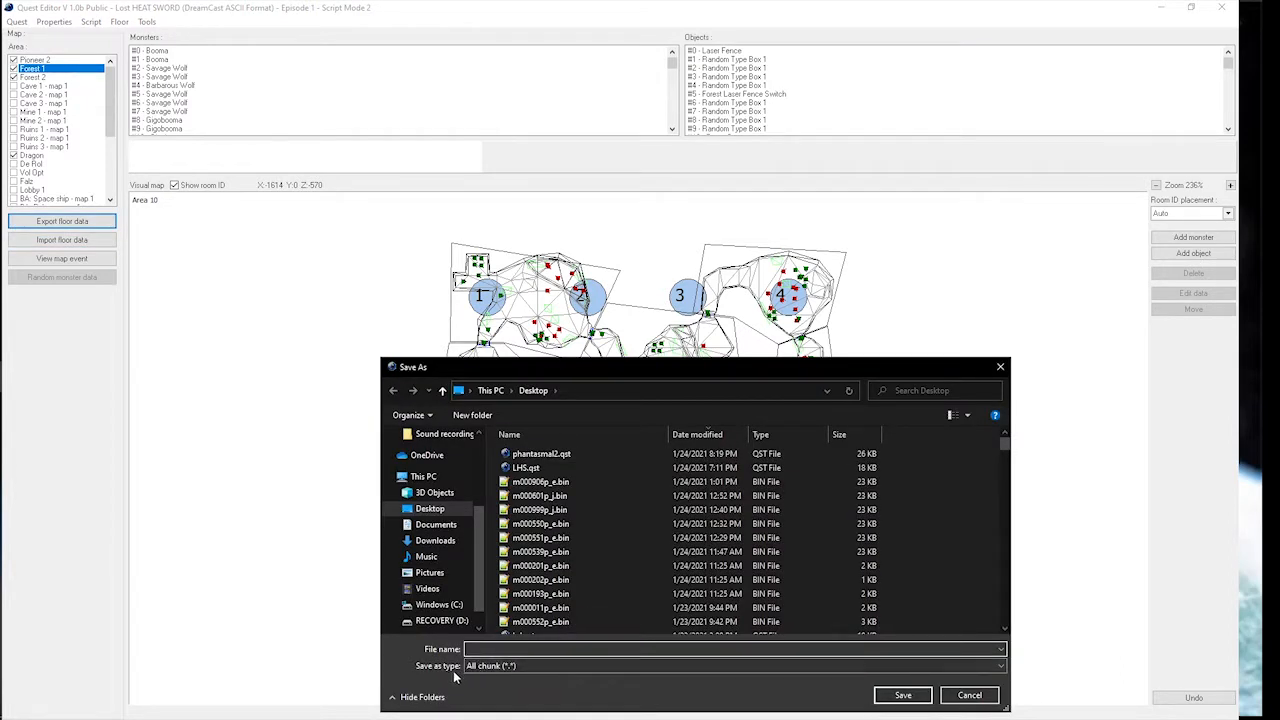
left_click(503, 668)
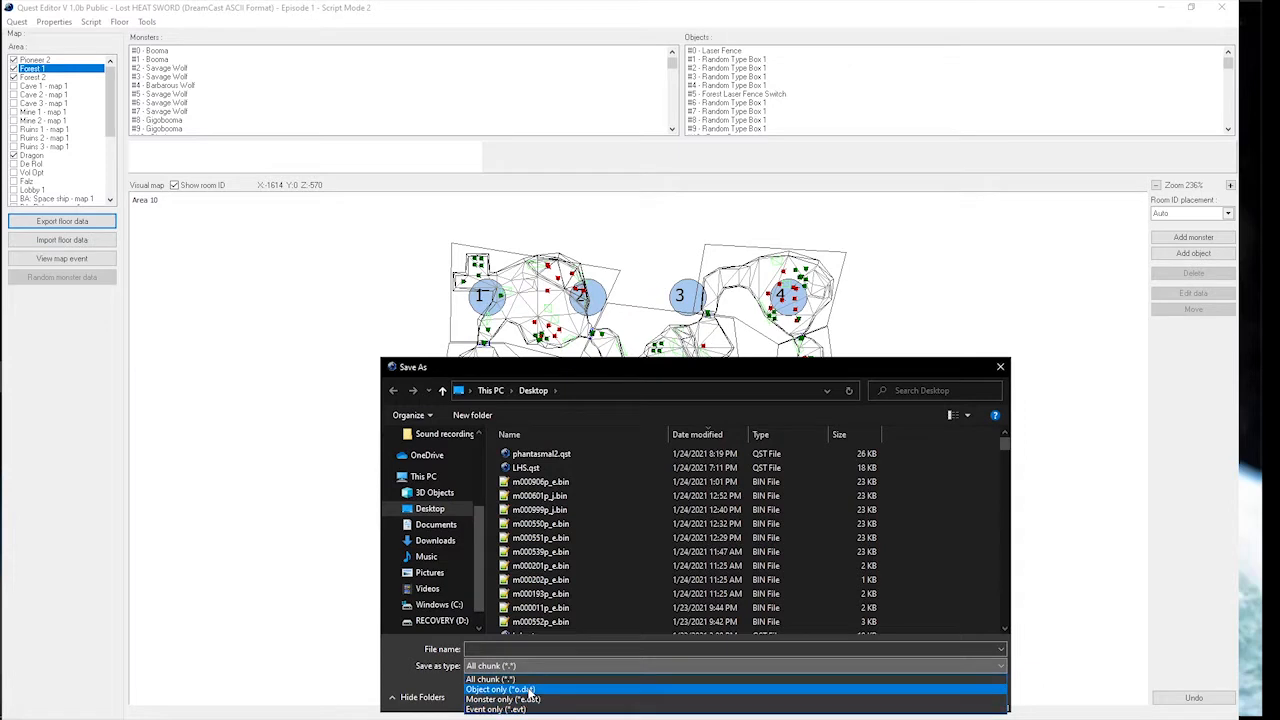
left_click(528, 690)
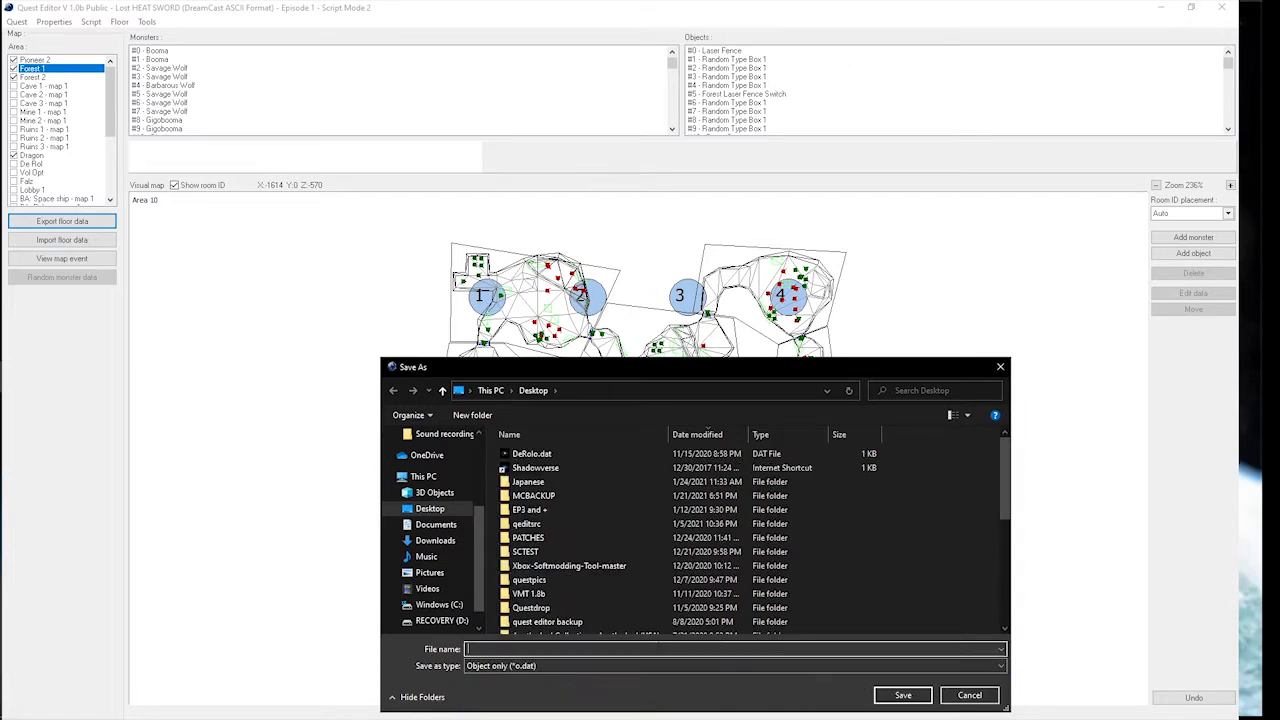
type("LHS")
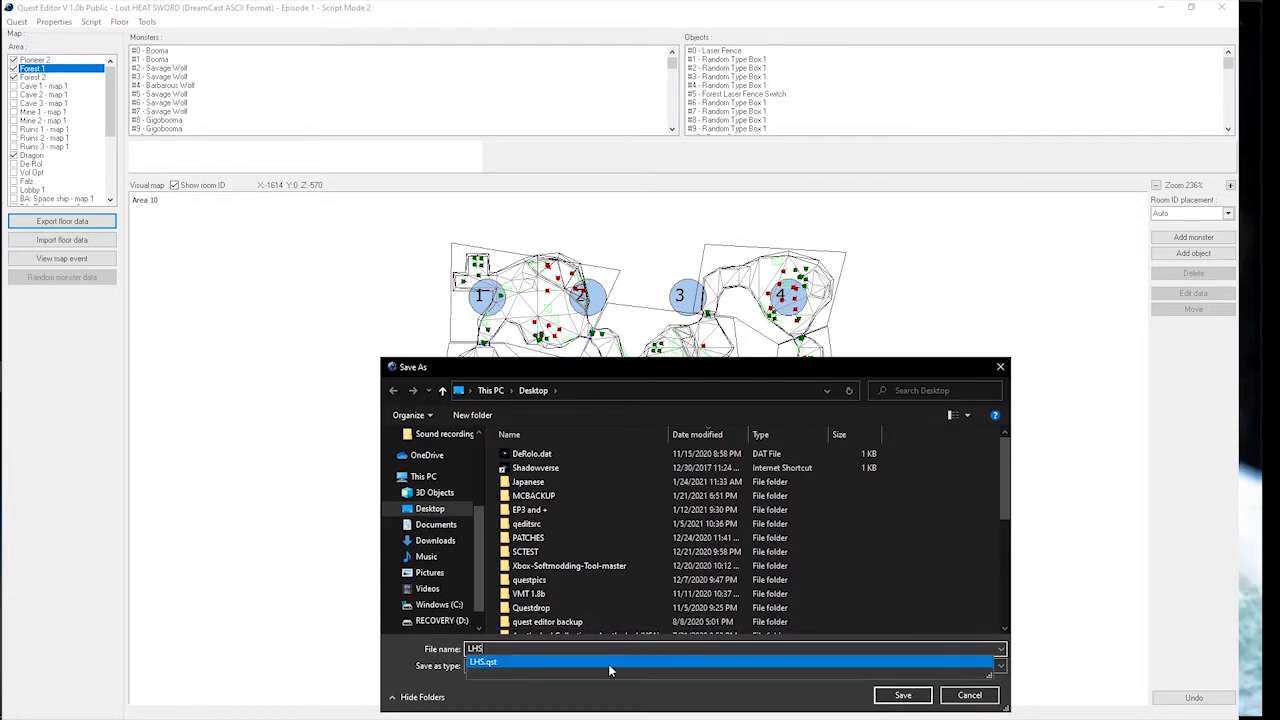
type(" object")
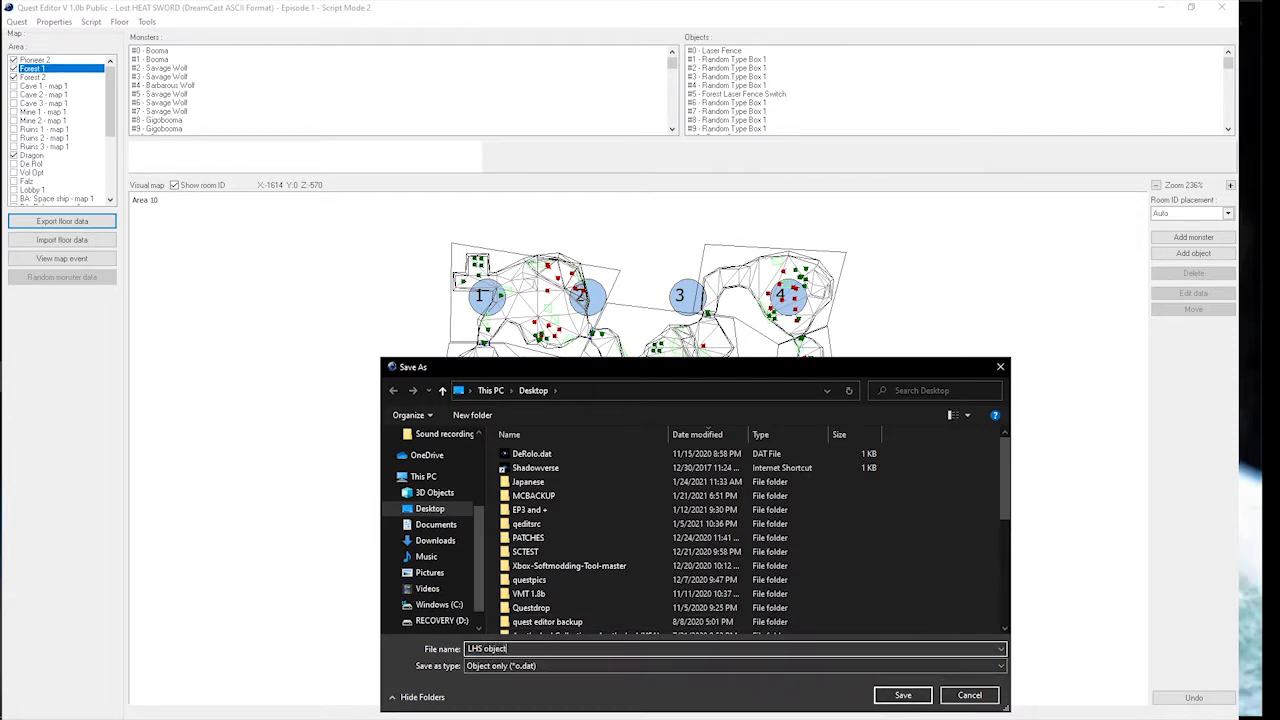
left_click(900, 695)
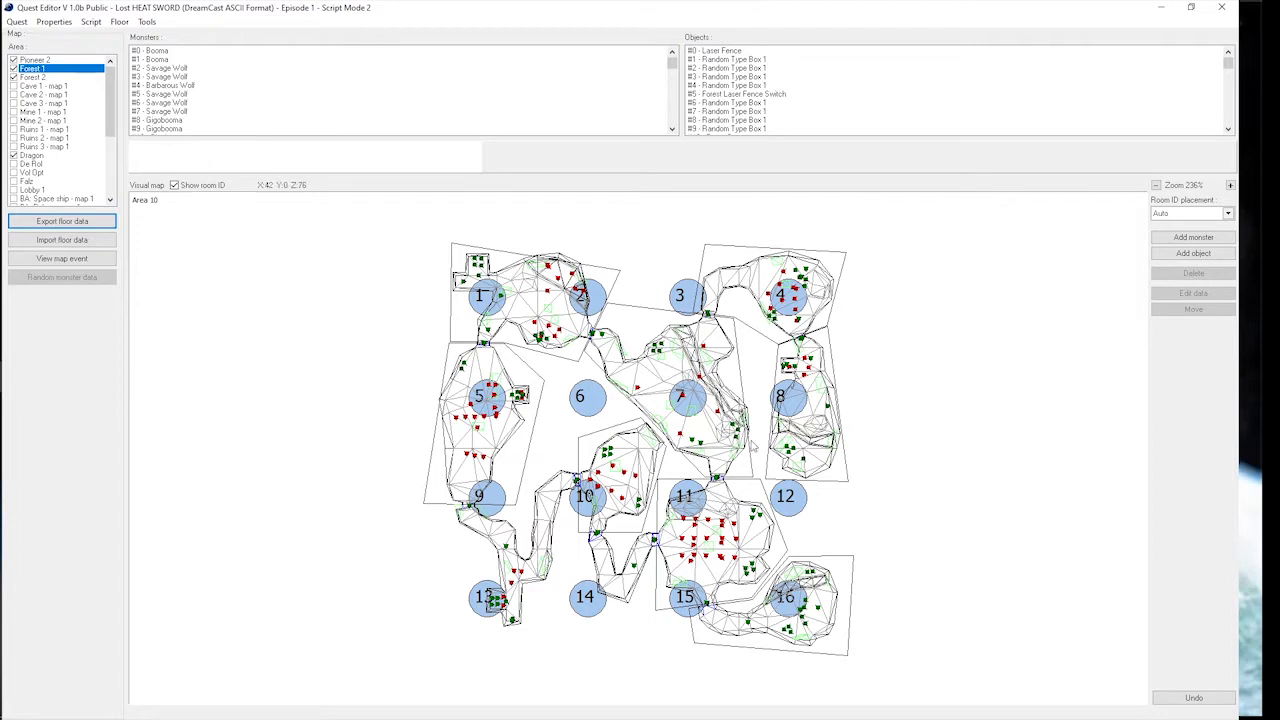
- Switch to the blank quest's editor window, maximize it and show the Forest 1 area
left_click(1, 376)
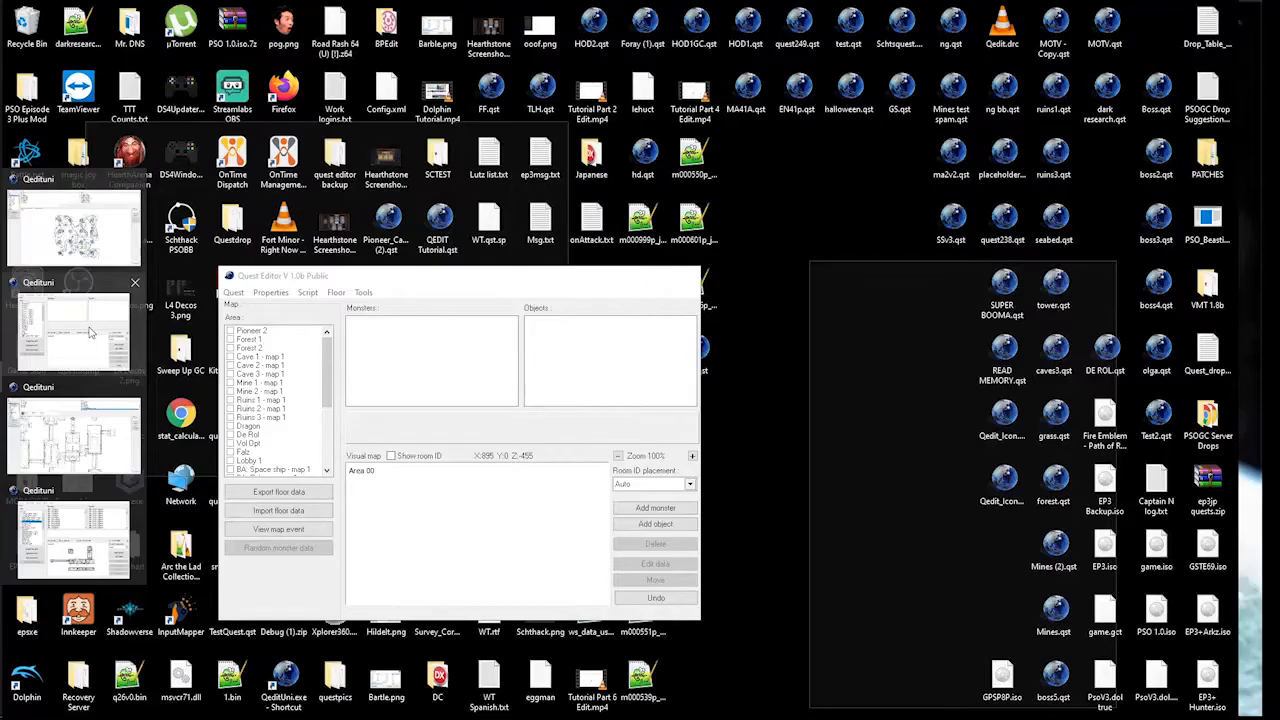
left_click(90, 333)
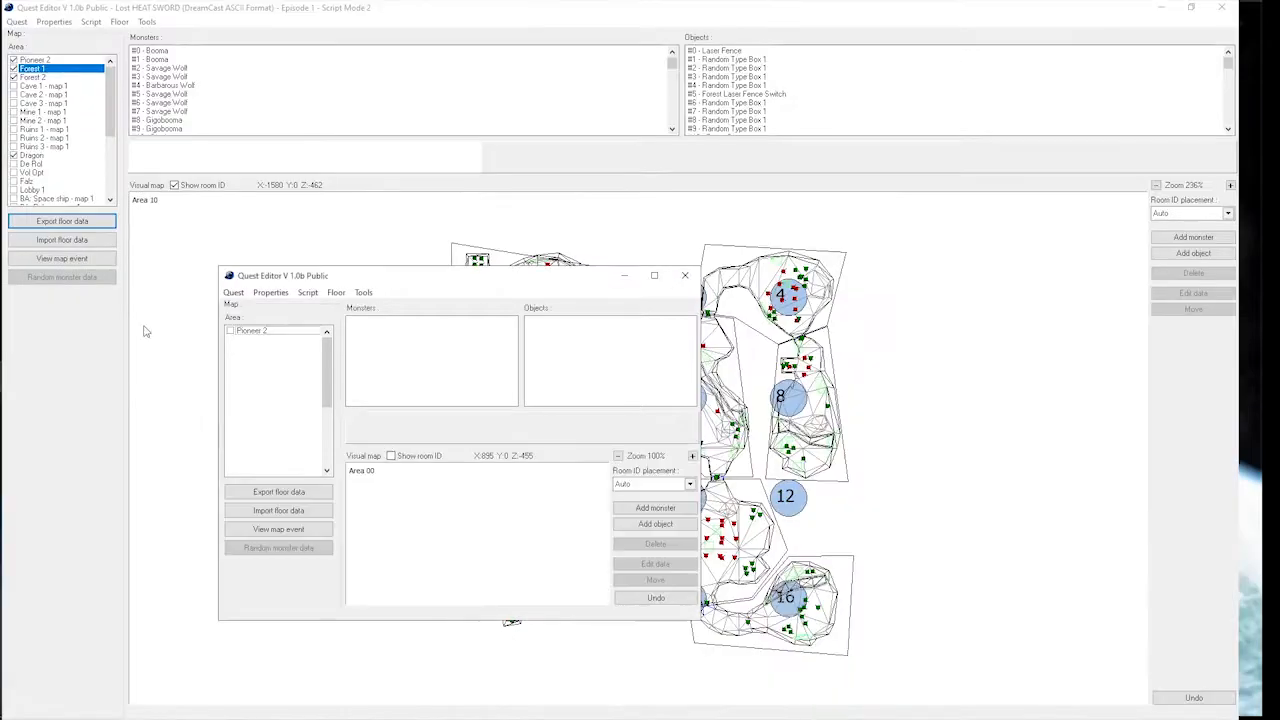
left_click(654, 277)
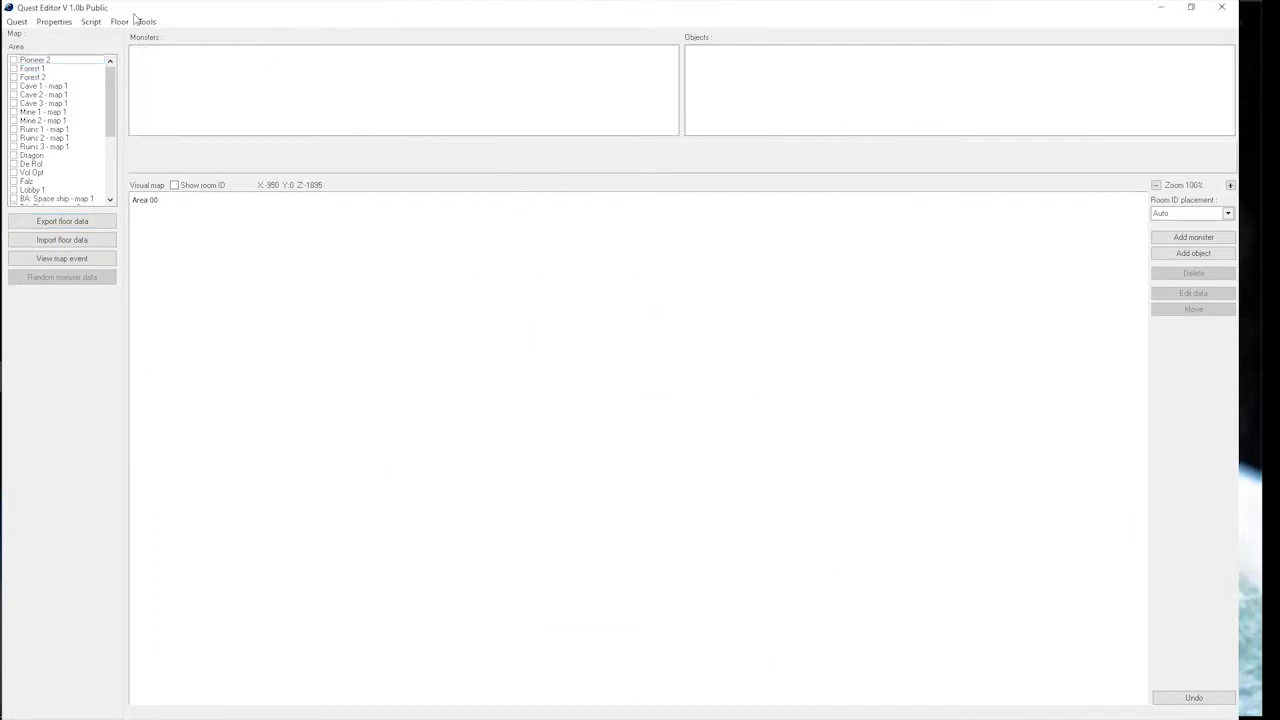
left_click(52, 69)
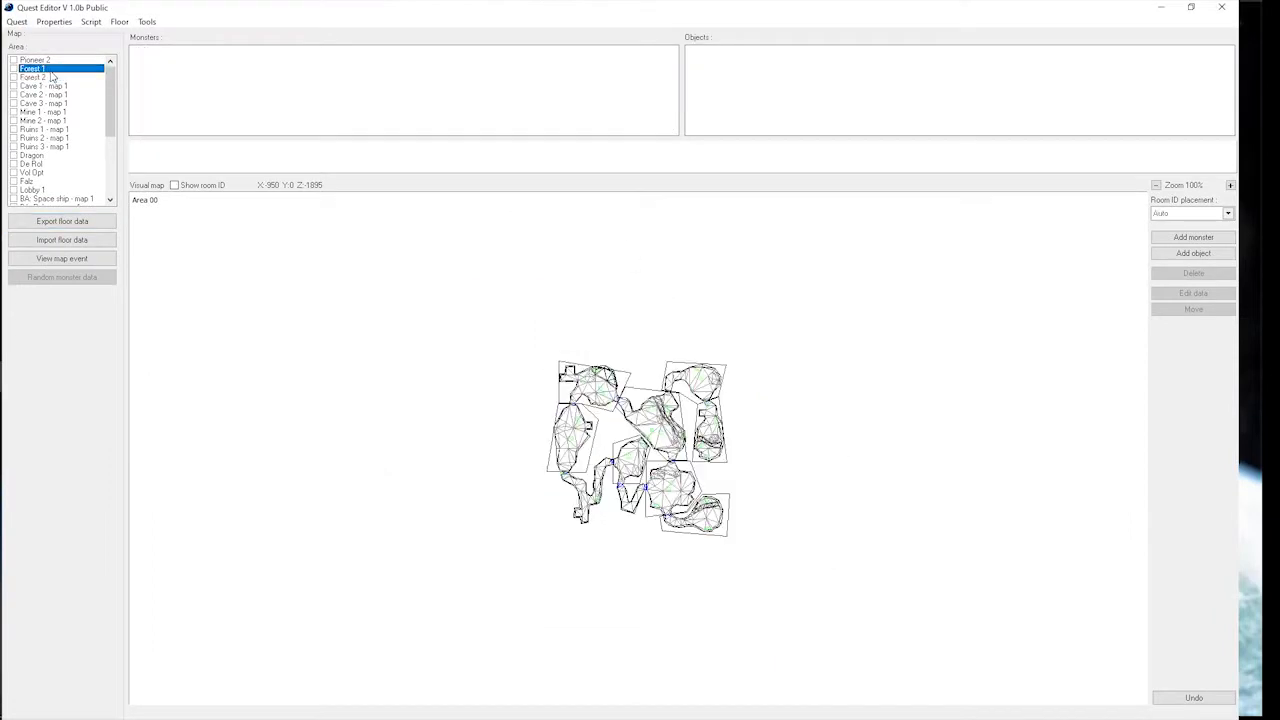
- Import the object-only floor data from "LHS objecto.dat" into Forest 1 of the blank quest
left_click(90, 243)
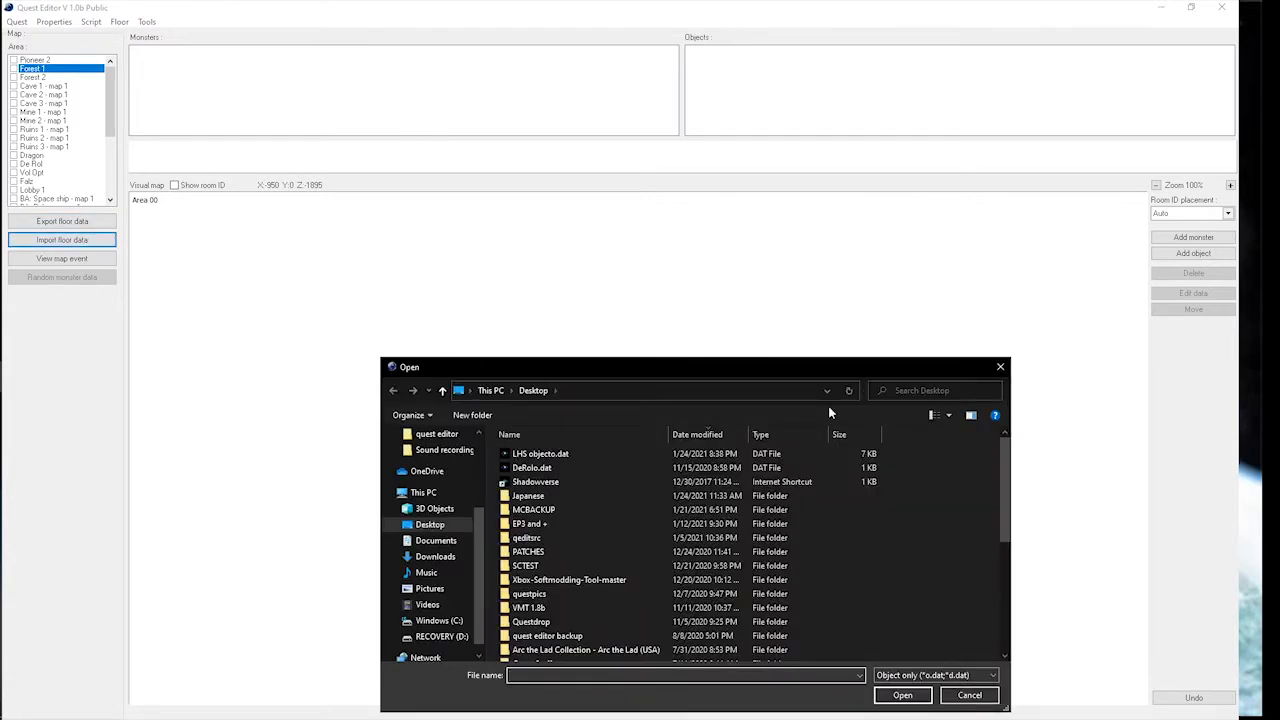
left_click(559, 459)
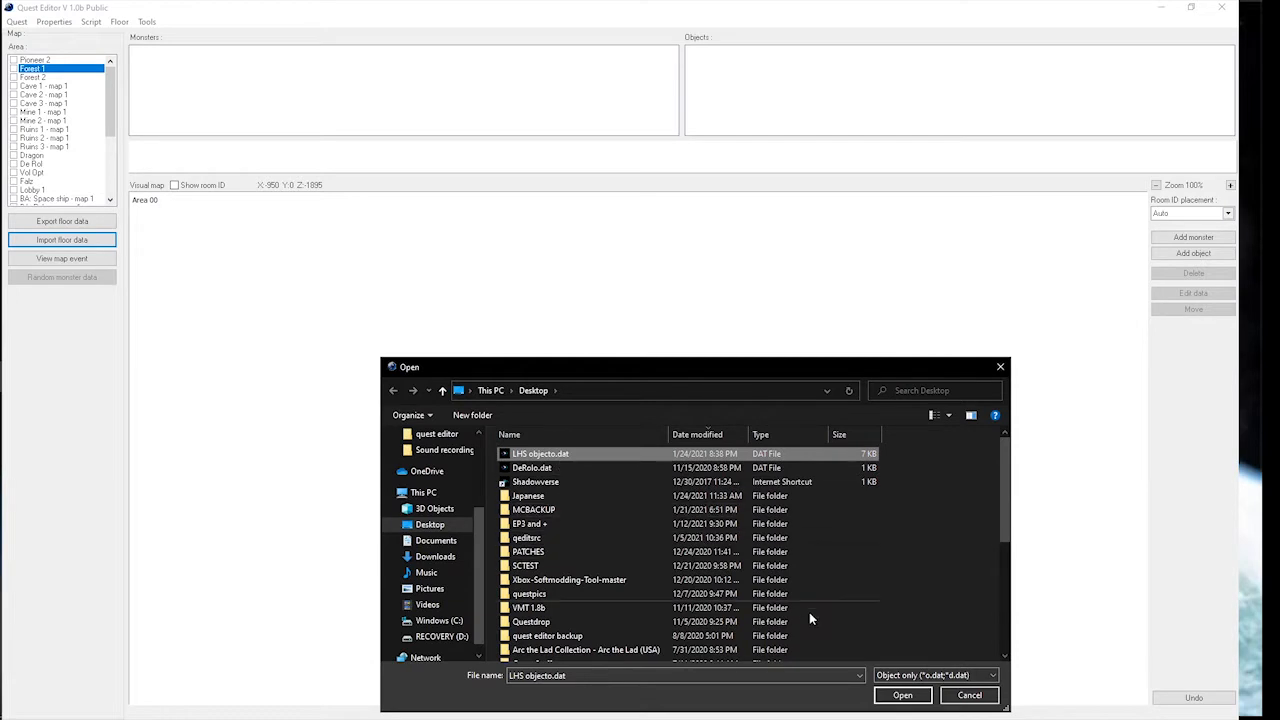
left_click(958, 679)
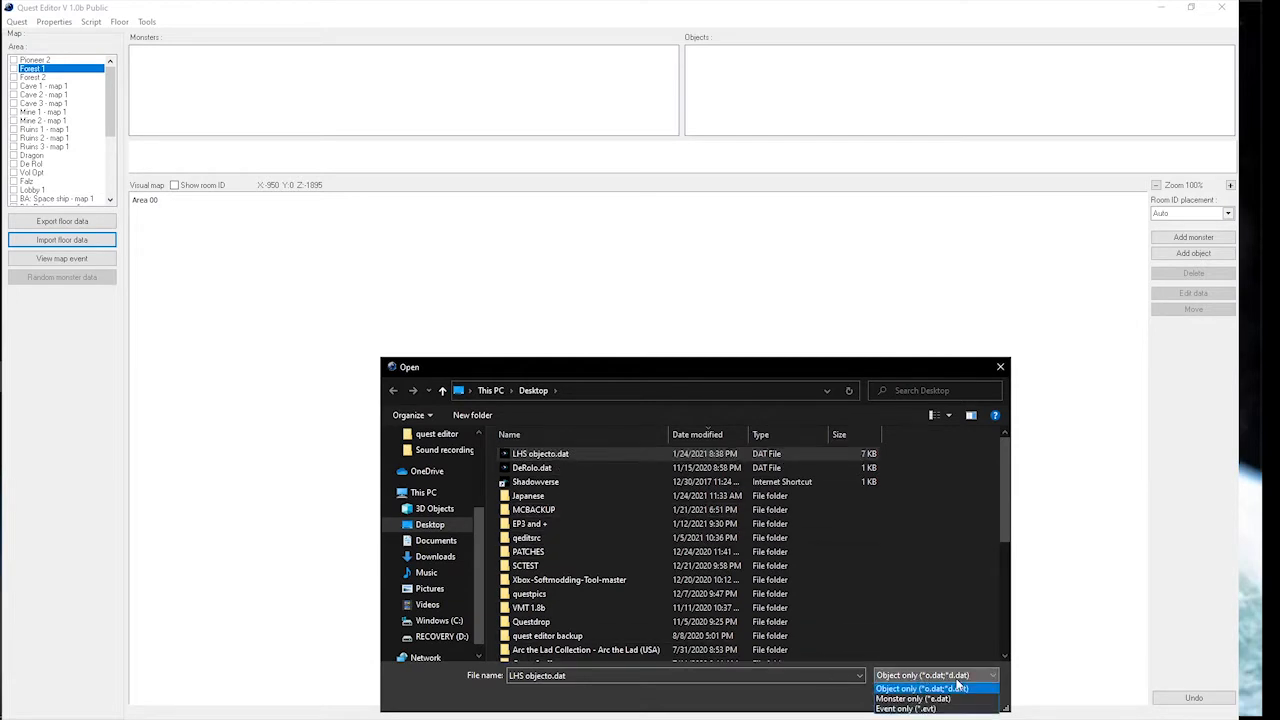
left_click(942, 689)
left_click(912, 697)
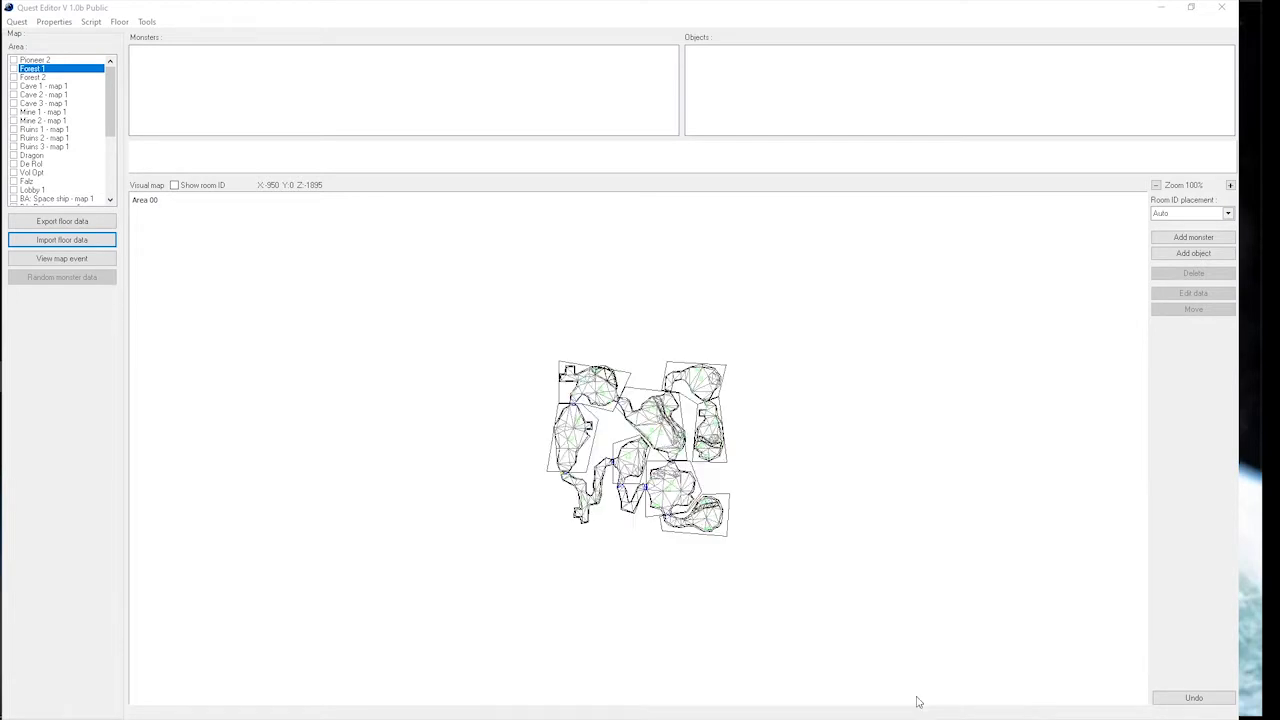
- Select the #0 Laser Fence and examine the placement of the imported objects across the Forest 1 map
left_click(730, 54)
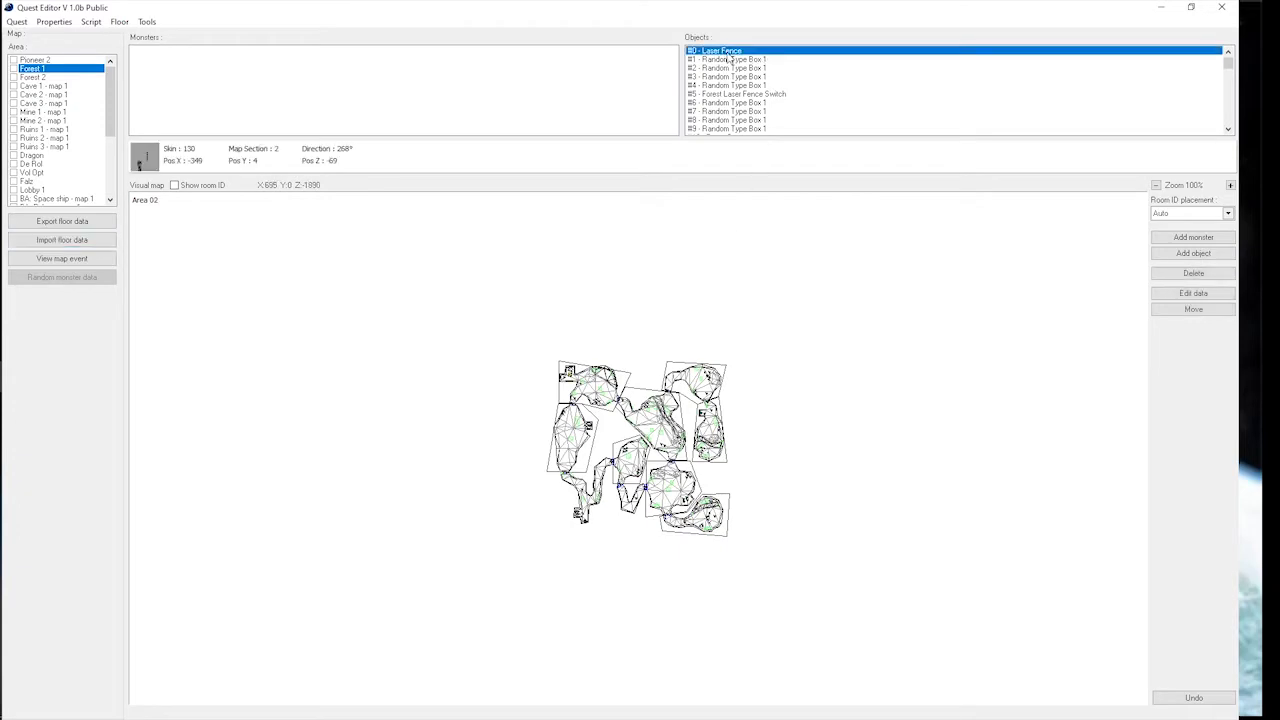
scroll(710, 503, "up", 6)
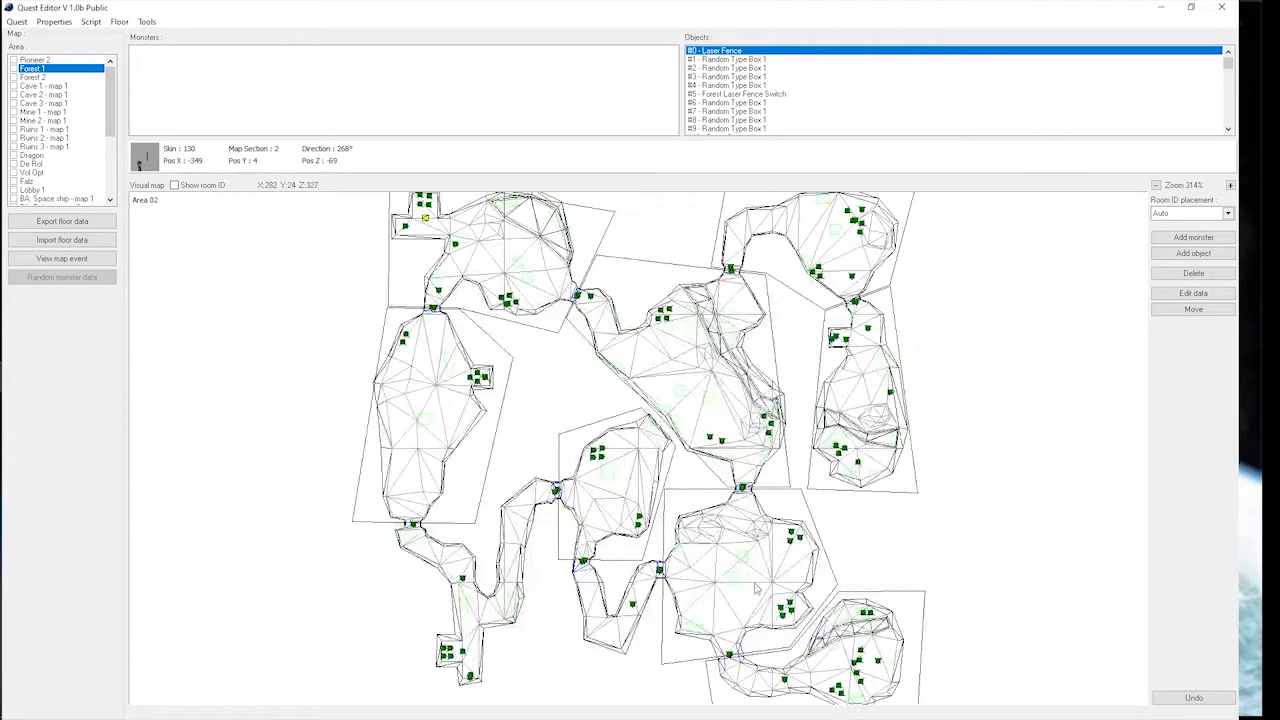
scroll(721, 544, "up", 4)
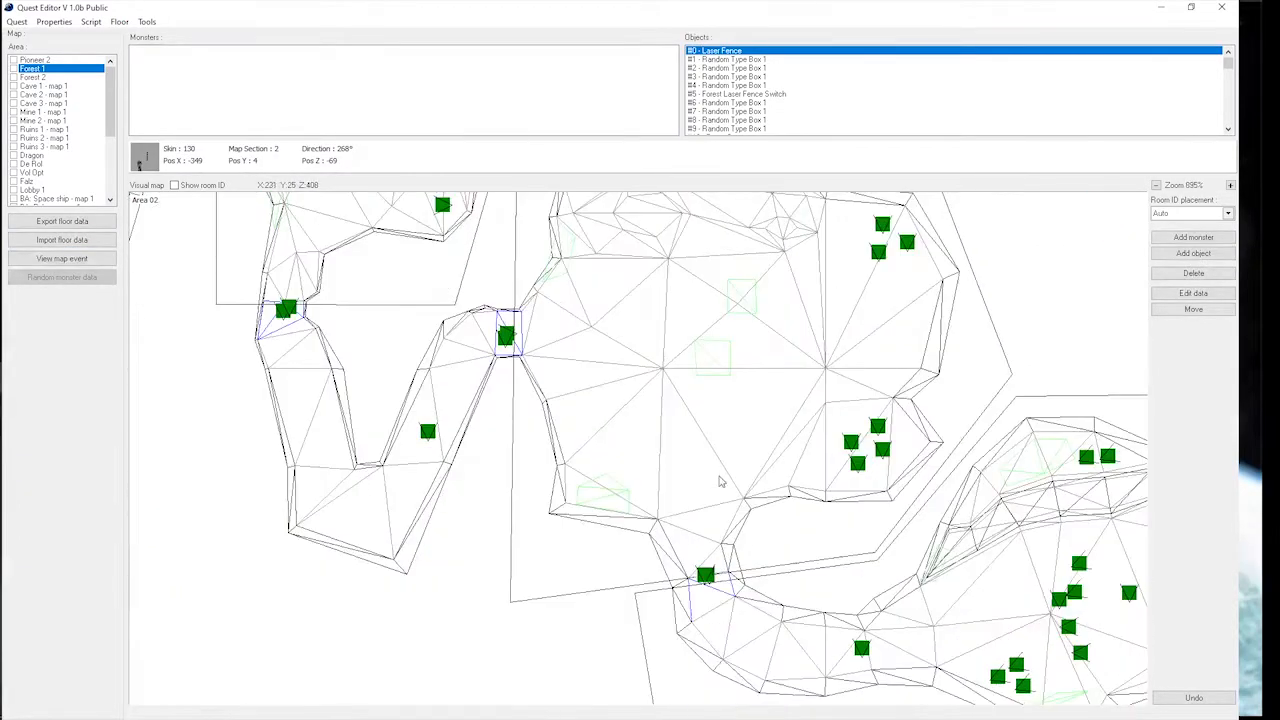
scroll(745, 545, "down", 5)
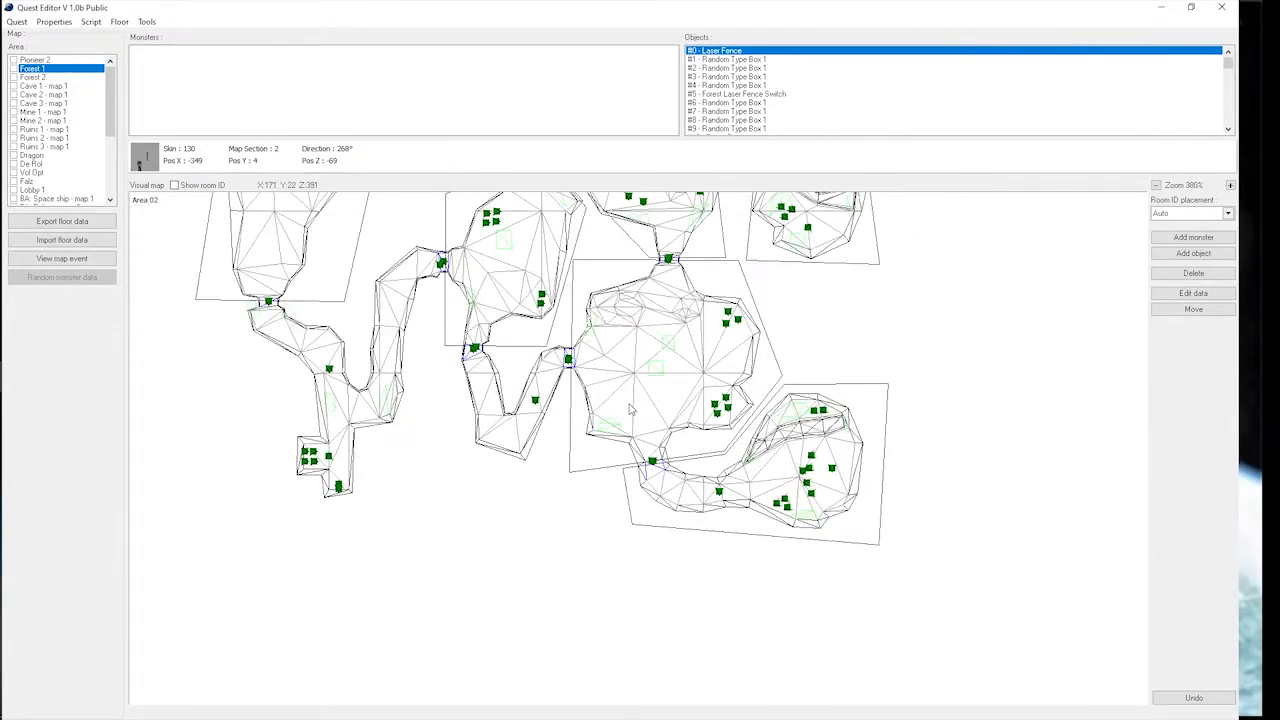
scroll(632, 410, "down", 3)
left_click_drag(531, 380, 564, 416)
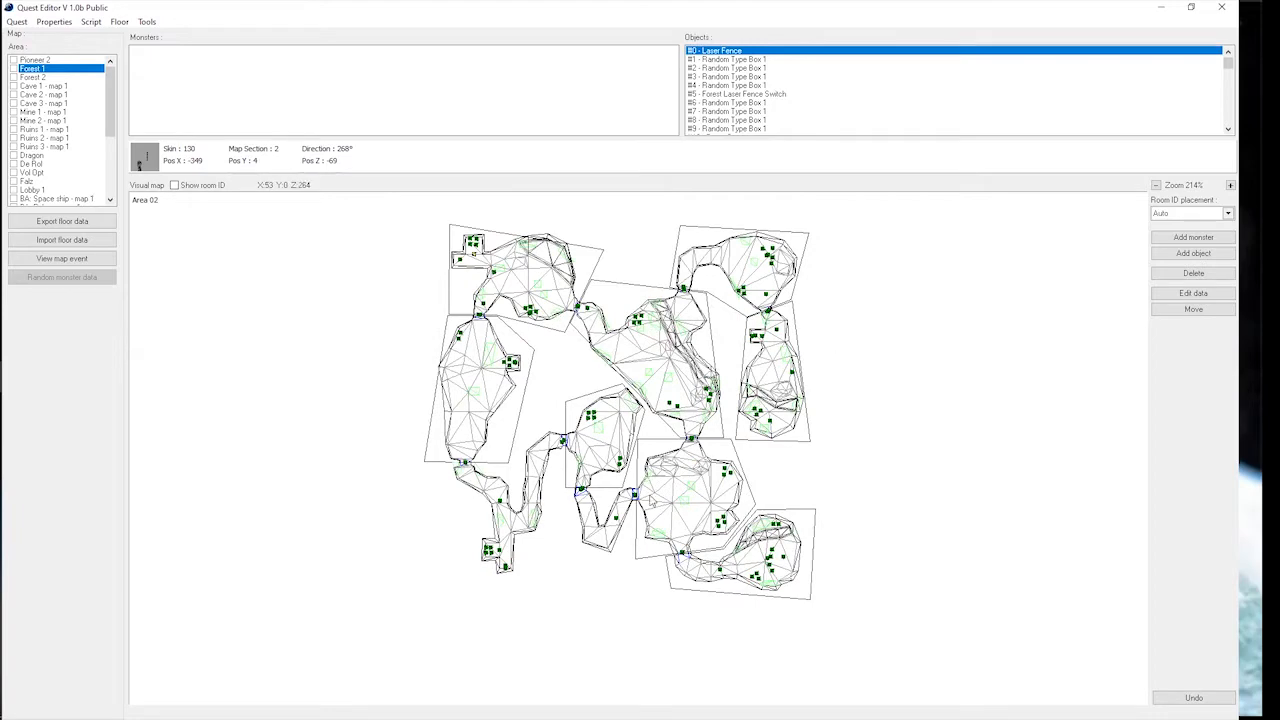
scroll(724, 426, "up", 1)
left_click_drag(617, 357, 675, 414)
left_click_drag(754, 457, 720, 415)
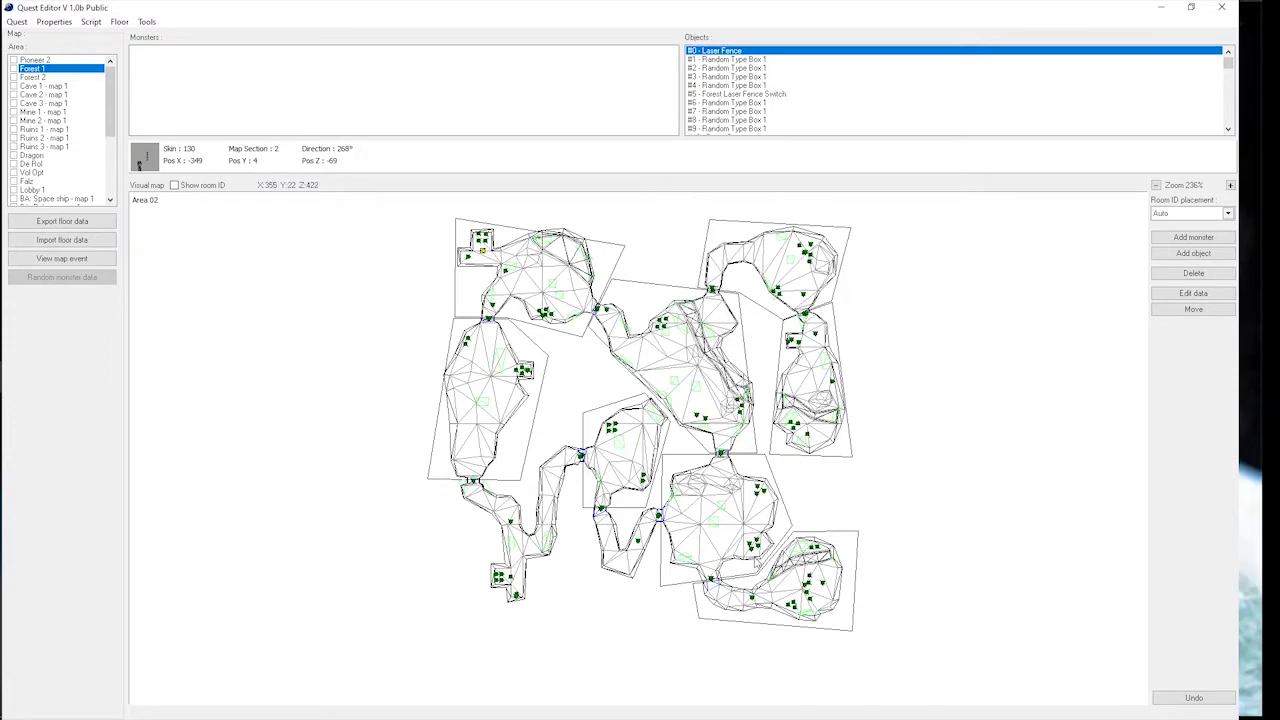
scroll(750, 580, "down", 3)
- Switch back to the Lost HEAT SWORD quest window, view its script and close the script view
left_click(1, 378)
left_click(56, 245)
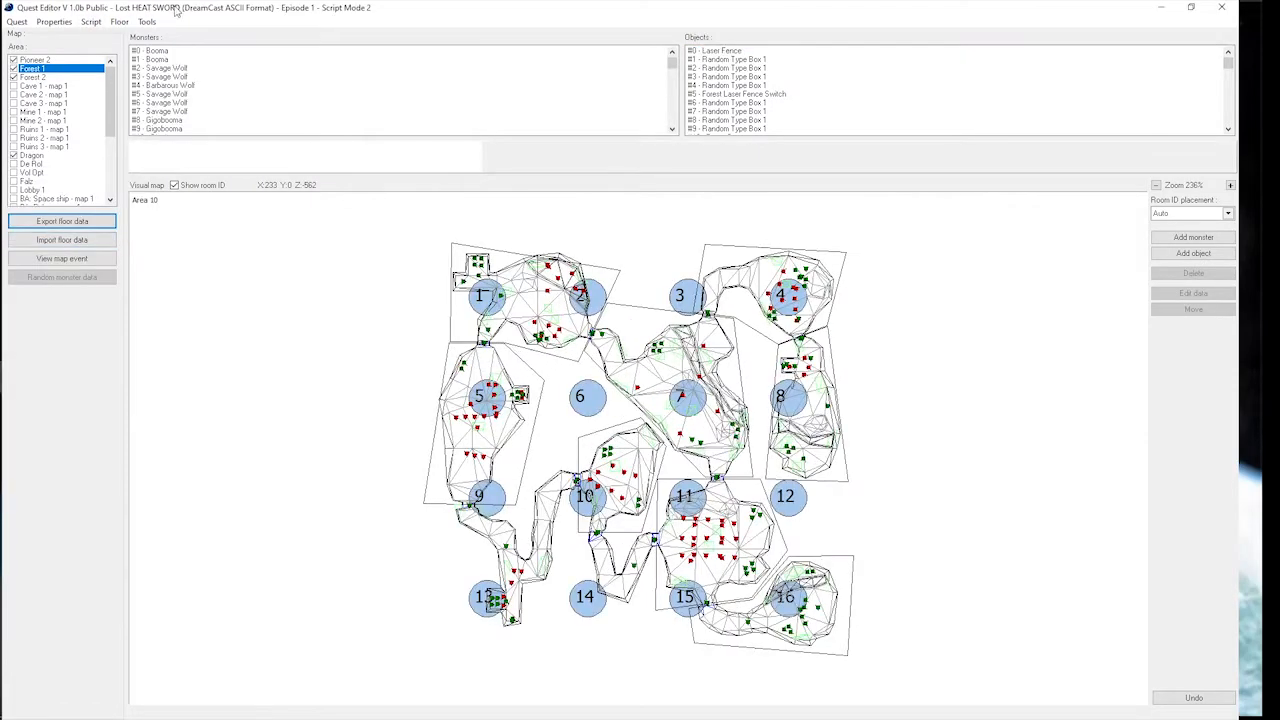
left_click(89, 22)
left_click(98, 7)
left_click(91, 22)
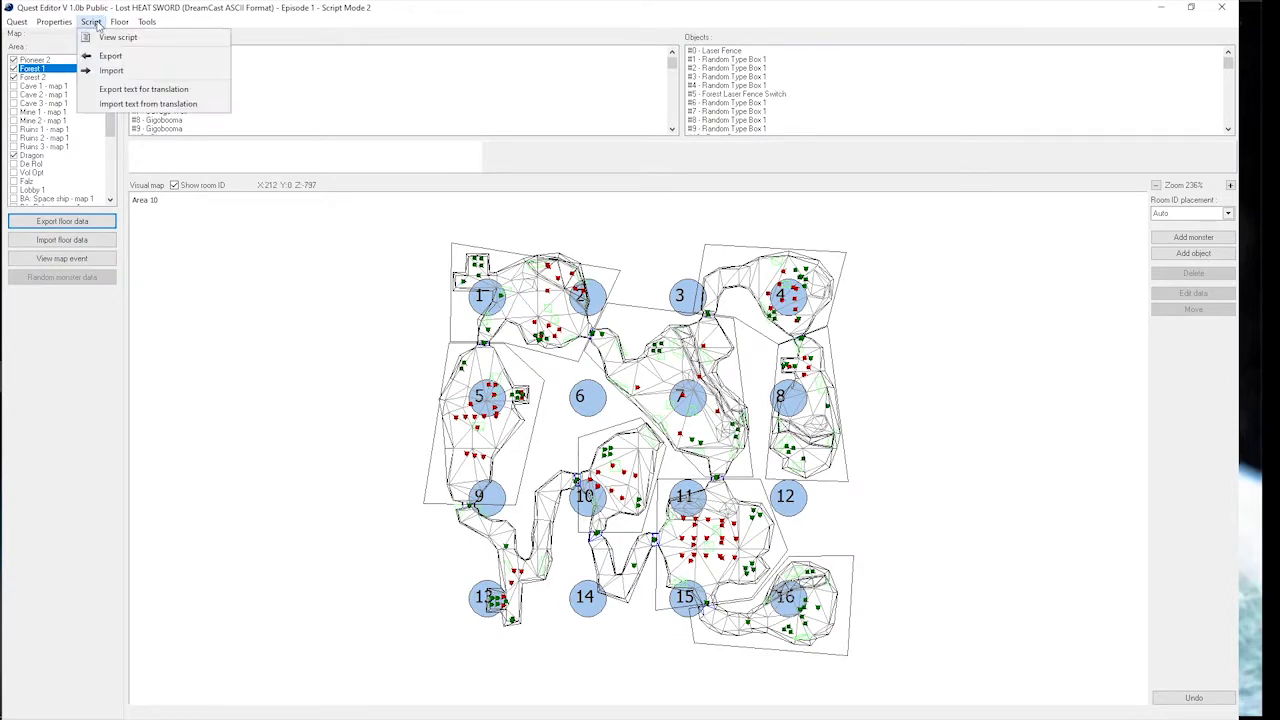
left_click(112, 38)
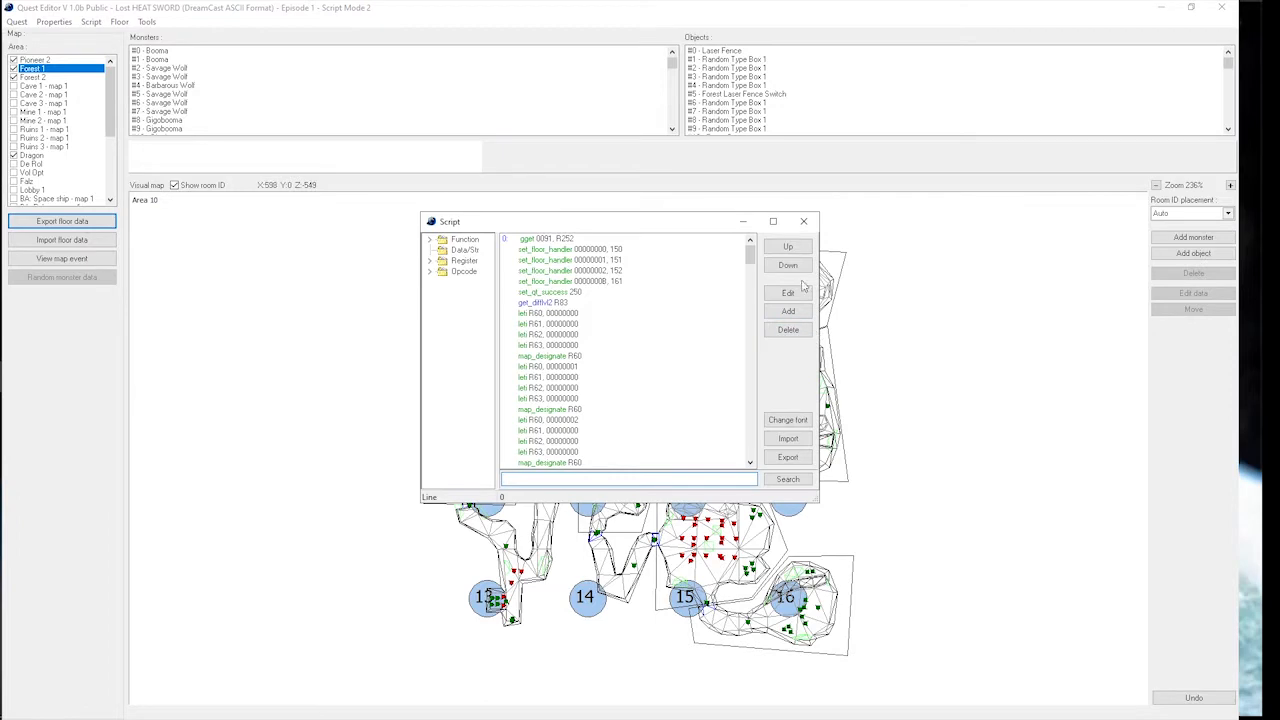
left_click(803, 221)
- Export the Lost HEAT SWORD quest's script to the Desktop as a PSO quest Asm file named "LHS script"
left_click(91, 22)
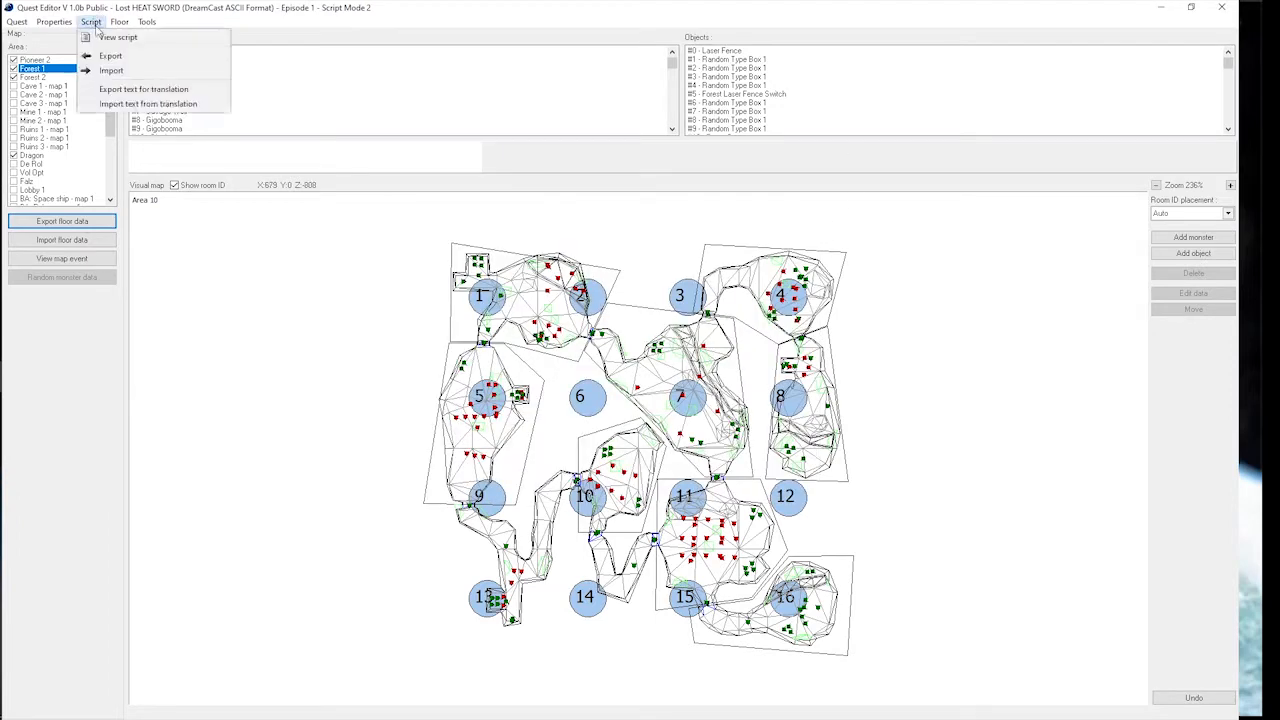
left_click(127, 59)
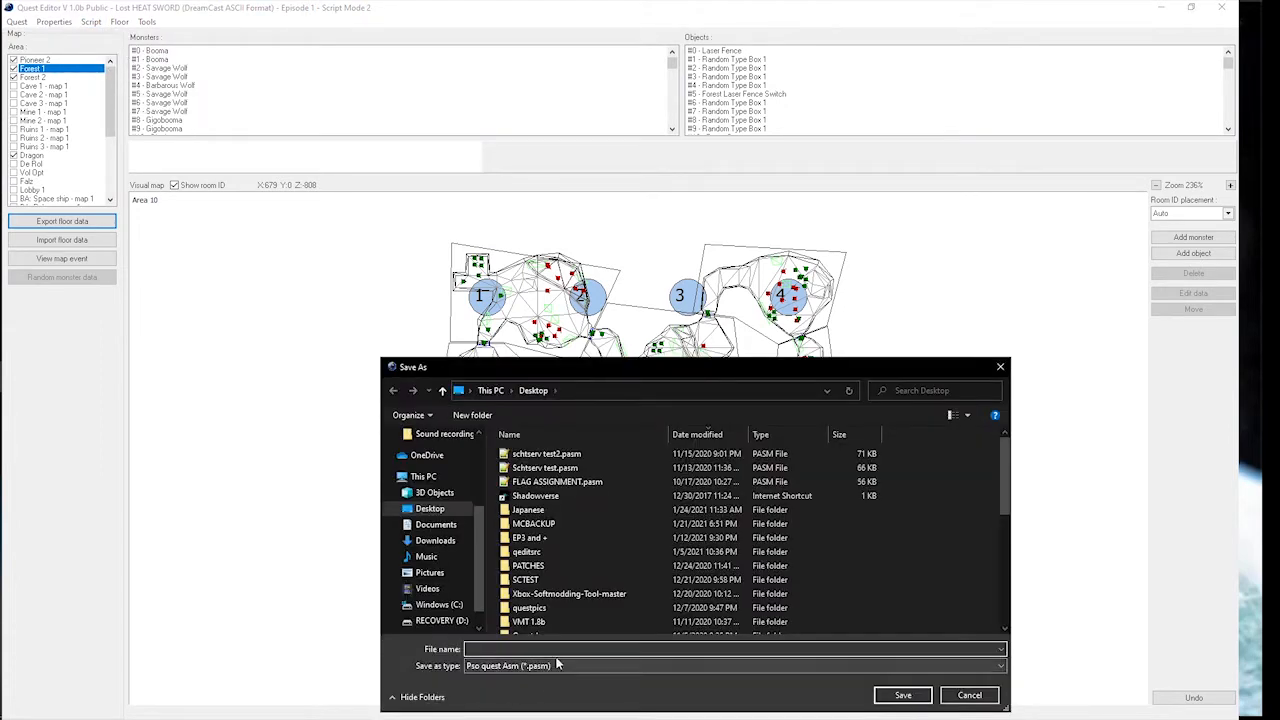
type("LHS")
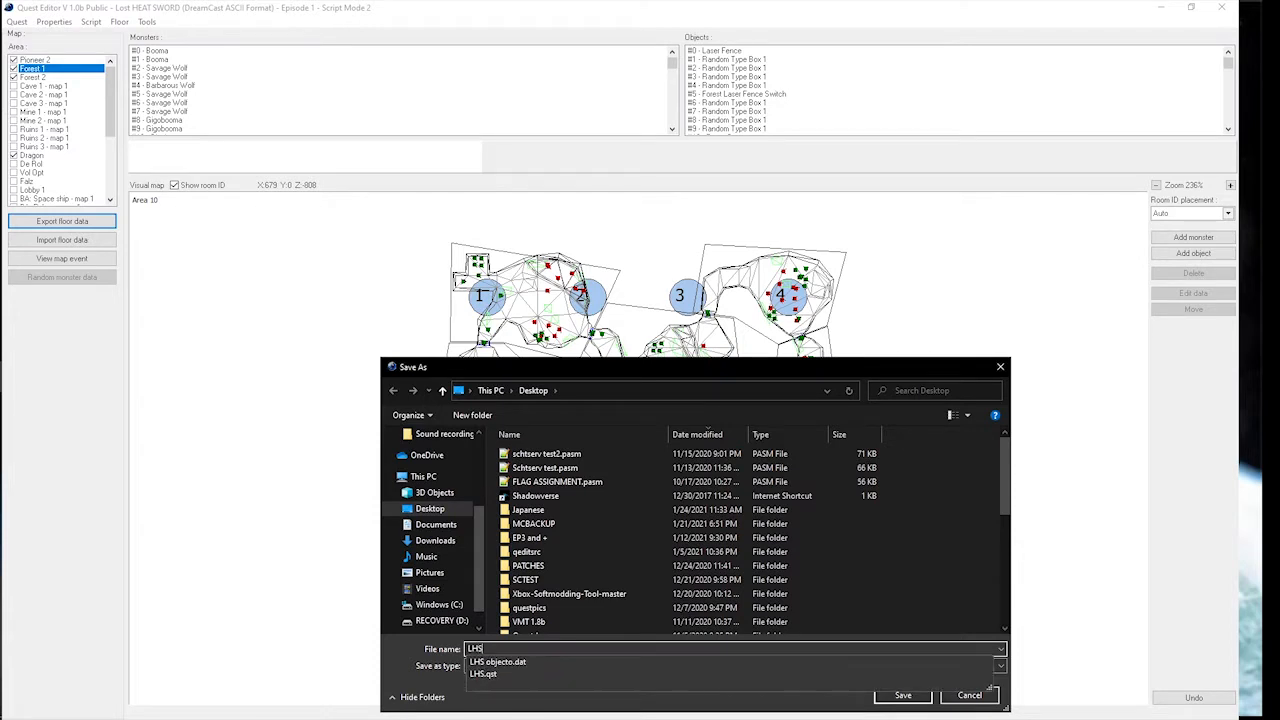
type(" sc")
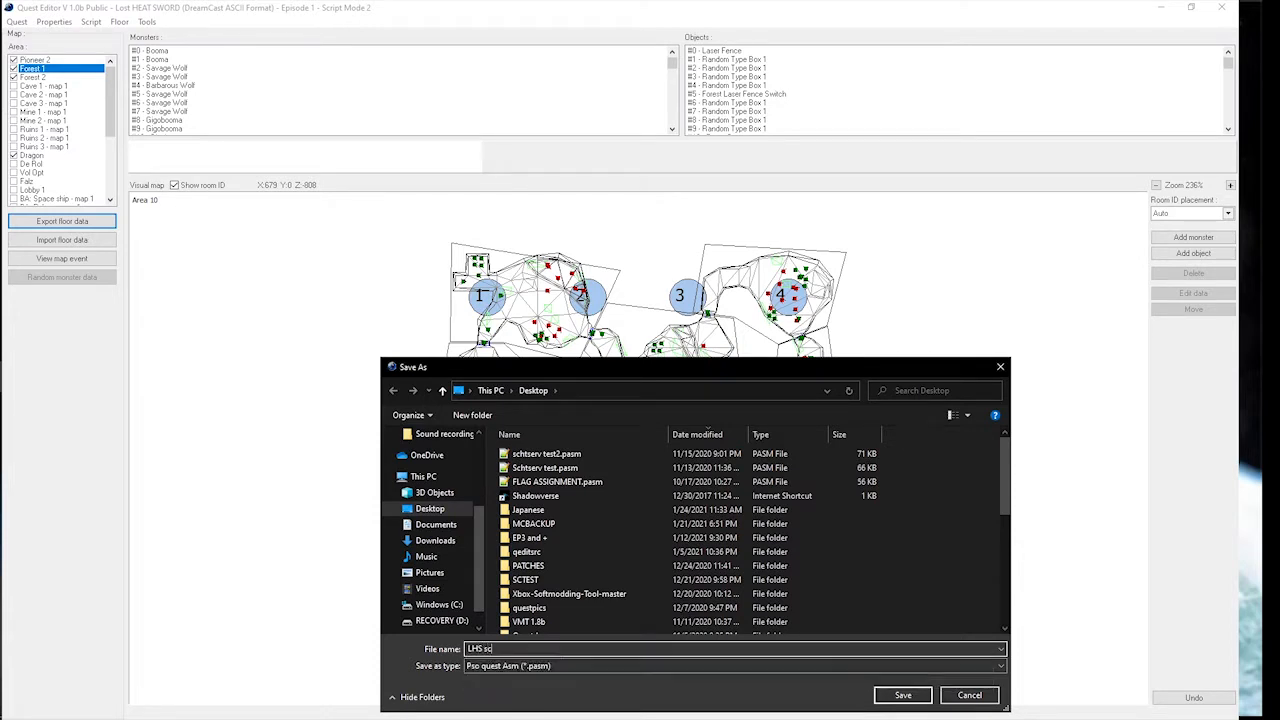
type("ript")
key("Return")
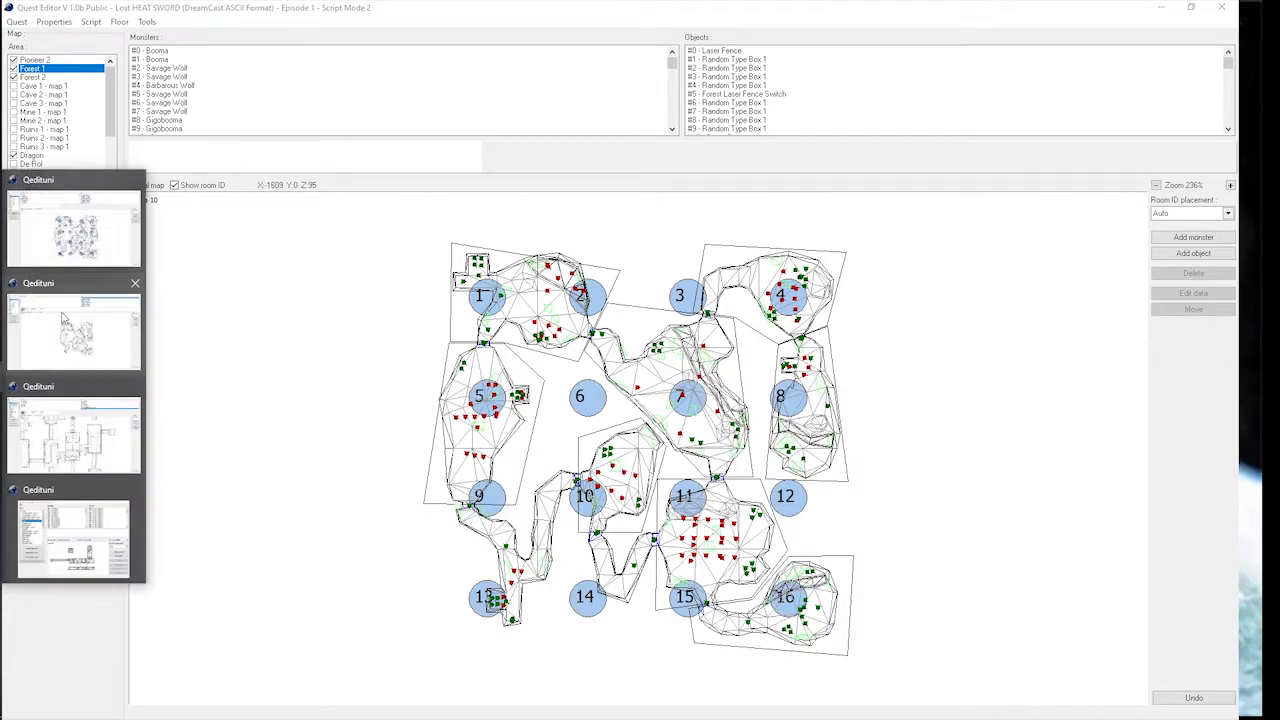
- Switch to the blank quest window and import the script file "LHS script.pasm" from the Desktop
left_click(62, 315)
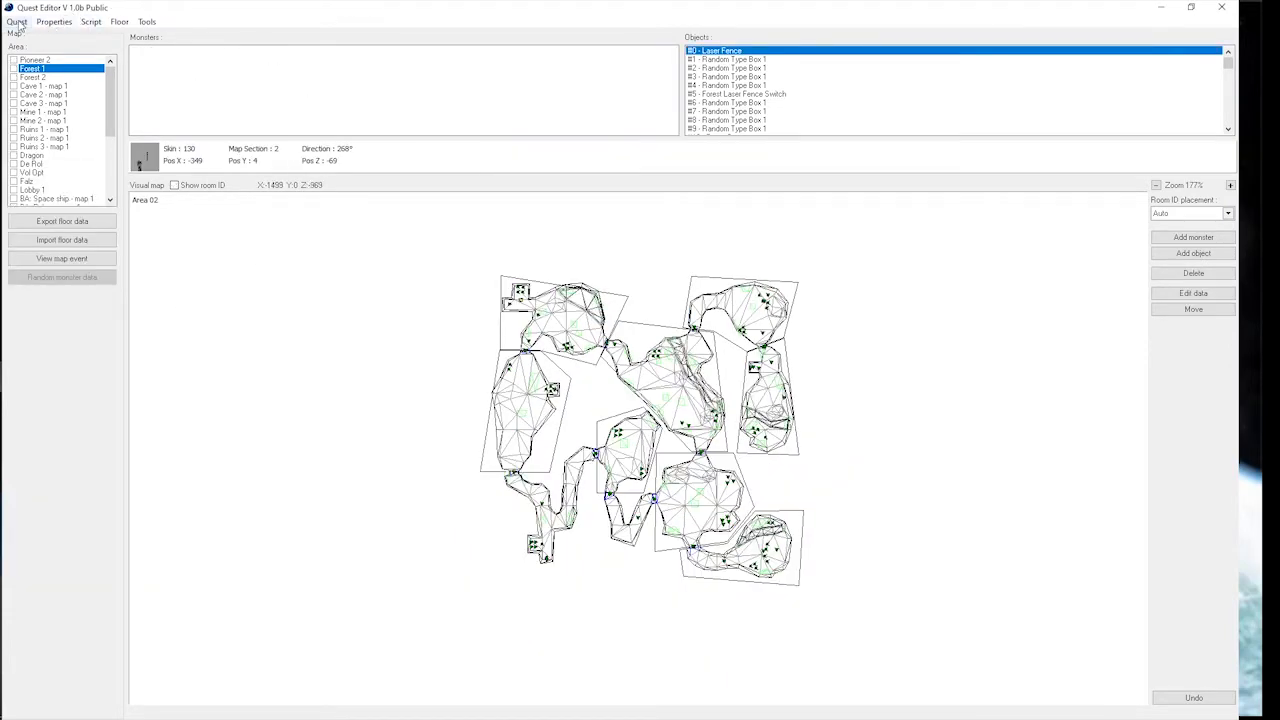
left_click(91, 21)
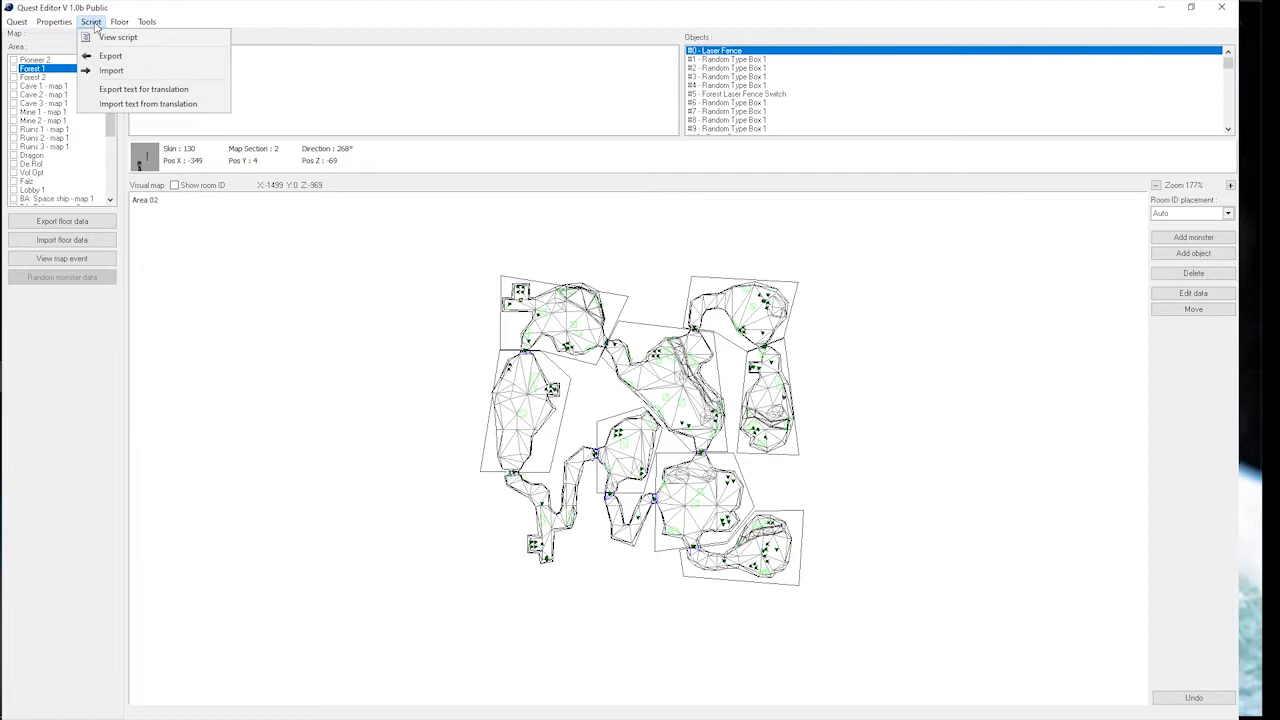
left_click(118, 72)
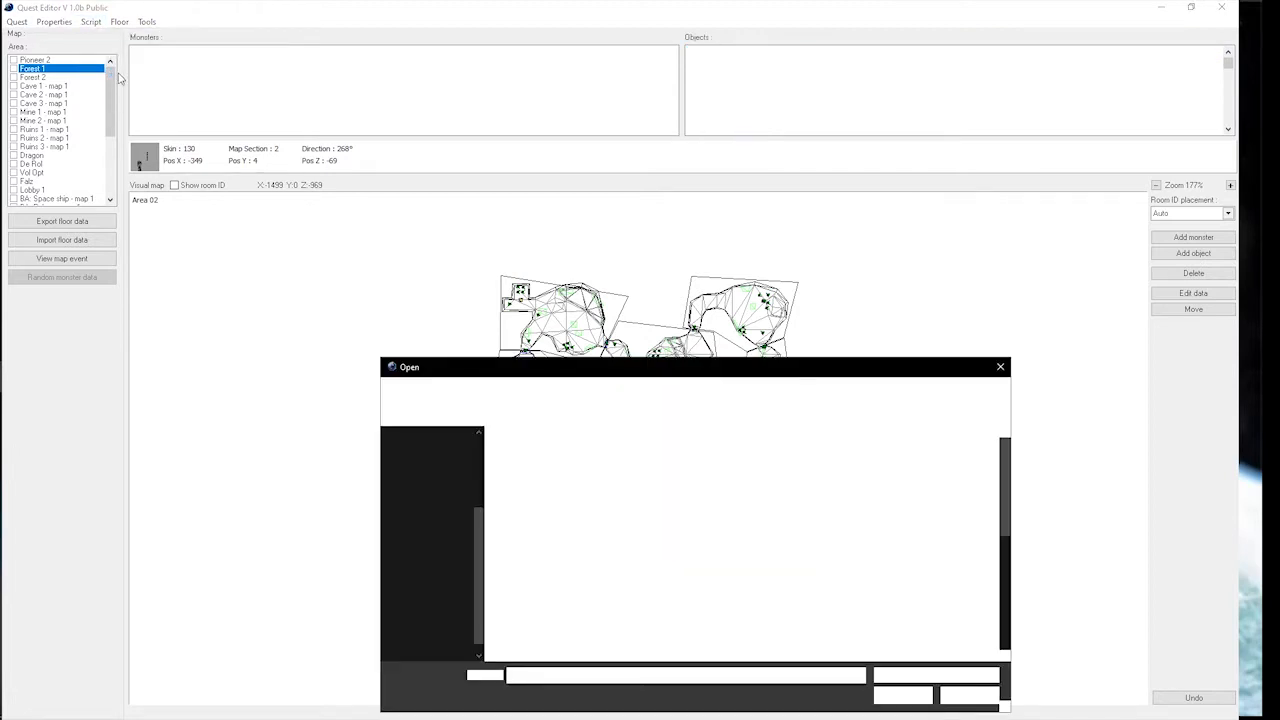
type("LHS")
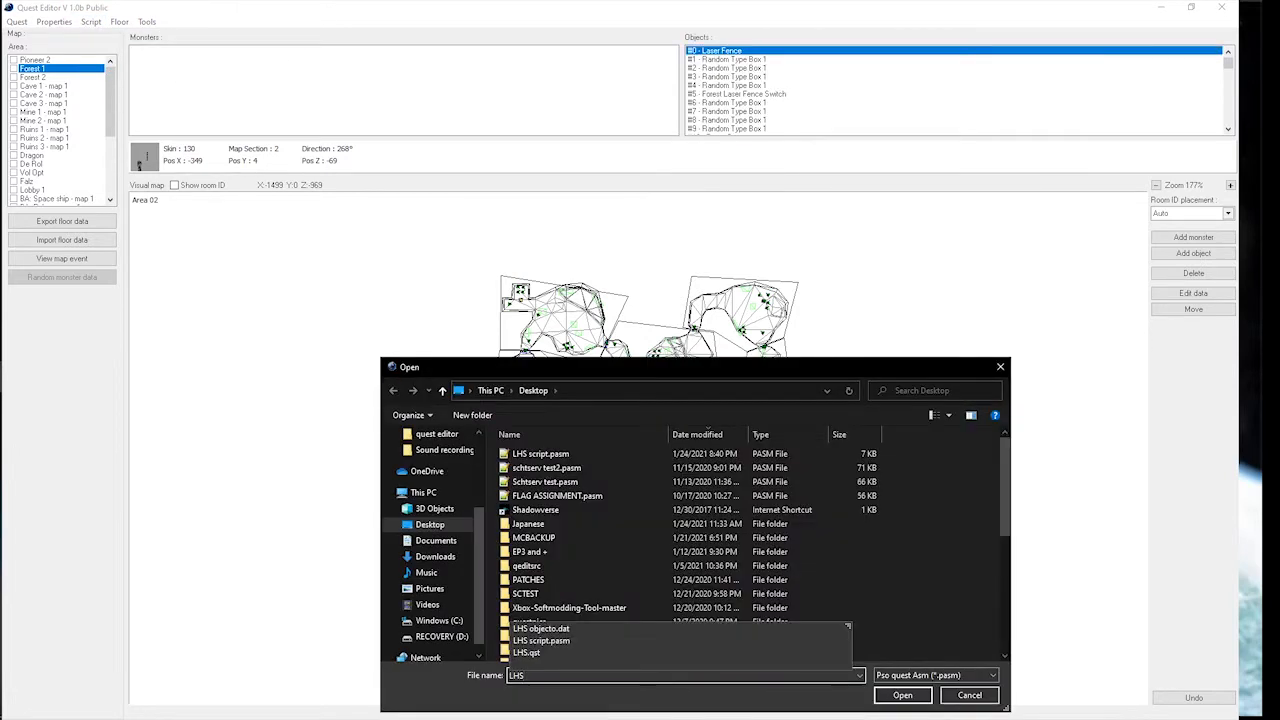
left_click(604, 643)
left_click(896, 694)
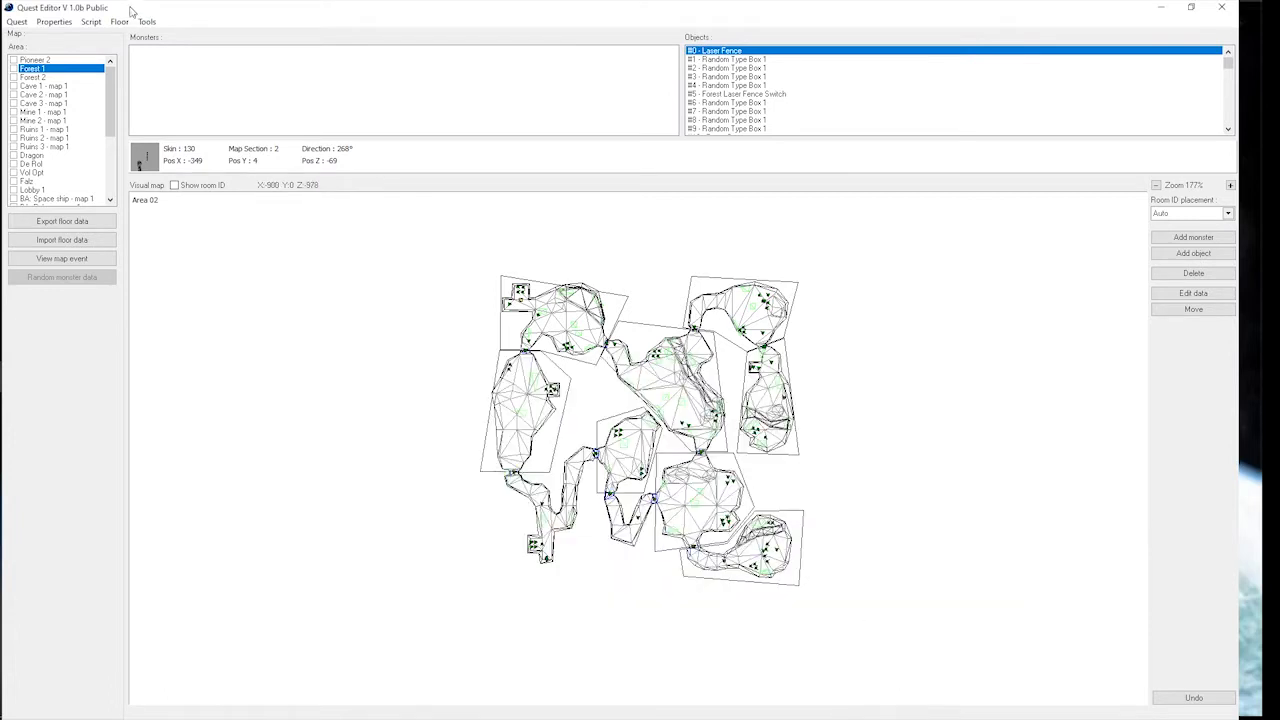
- View the blank quest's imported script, examine its code from beginning to end, and close the script view
left_click(100, 26)
left_click(100, 38)
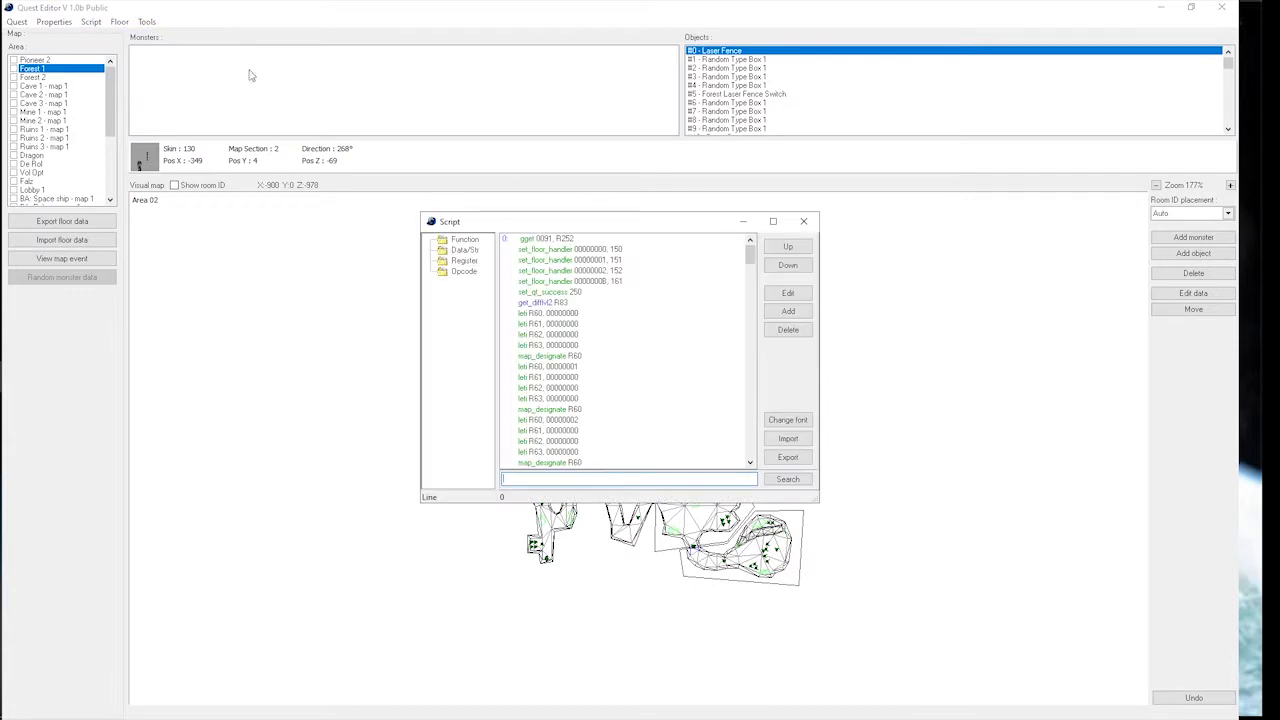
scroll(620, 285, "down", 10)
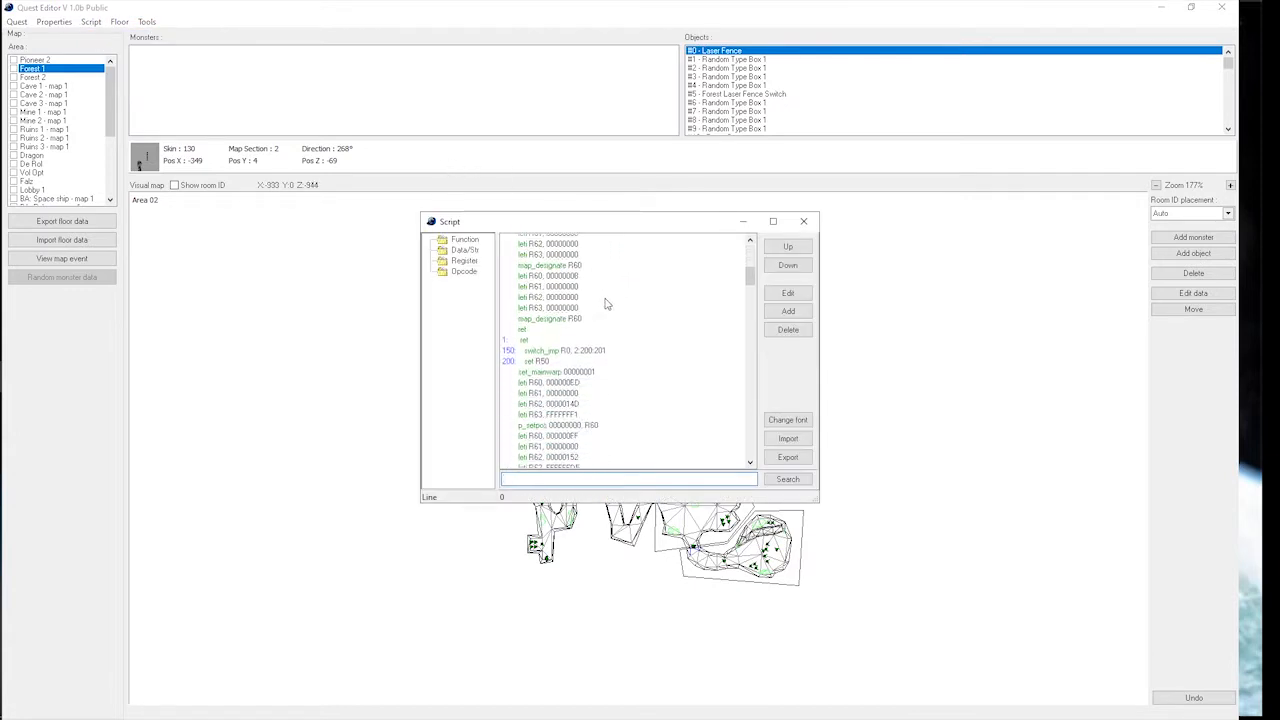
scroll(603, 313, "down", 3)
left_click_drag(749, 318, 753, 462)
scroll(687, 423, "up", 16)
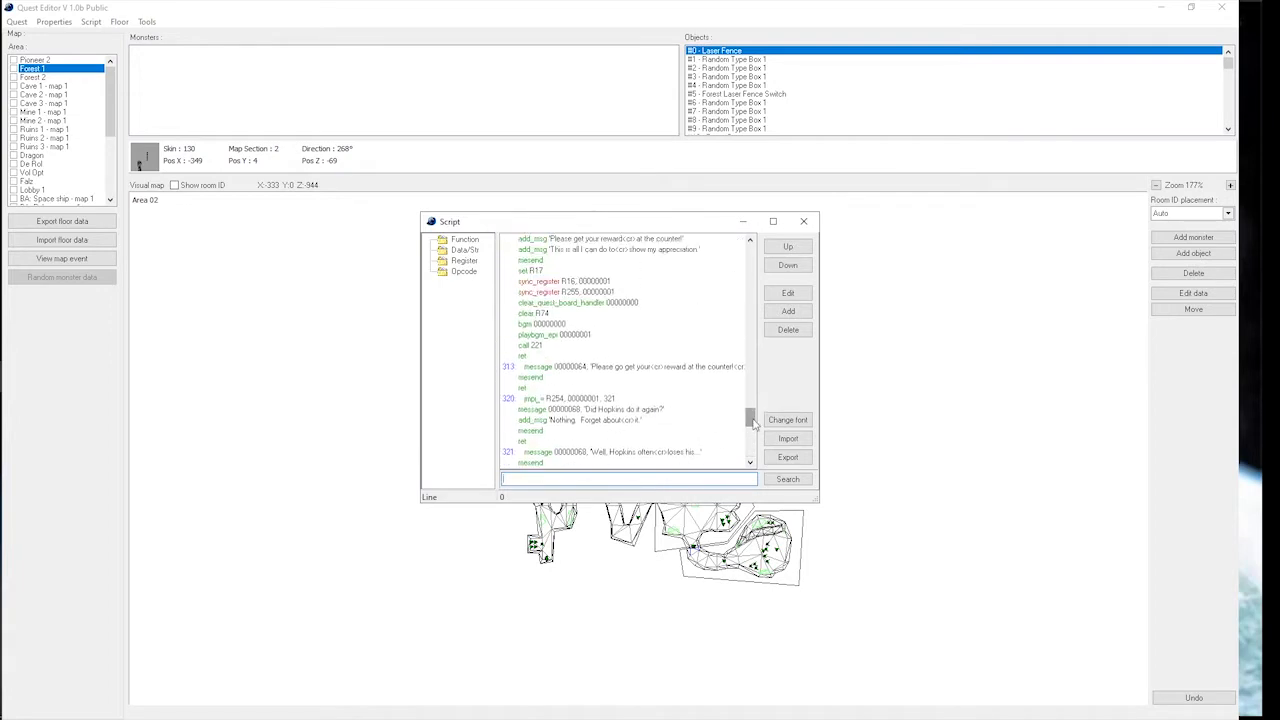
scroll(677, 402, "up", 18)
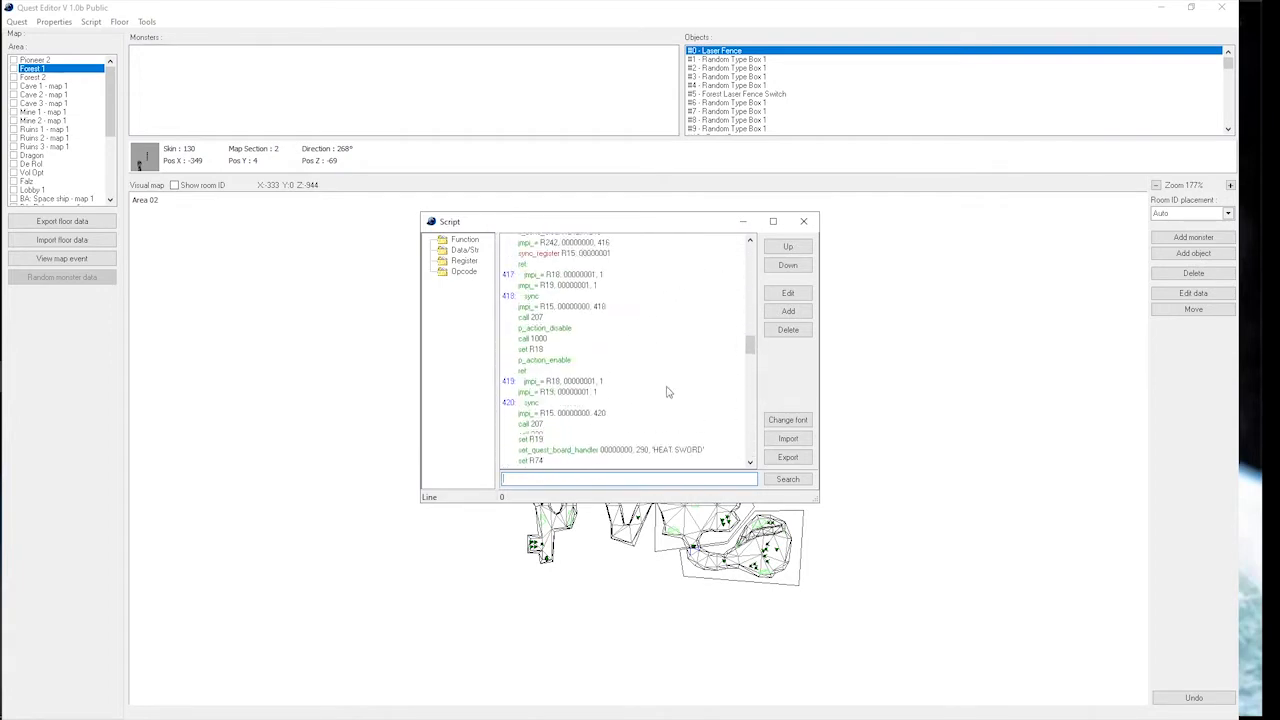
scroll(677, 402, "up", 18)
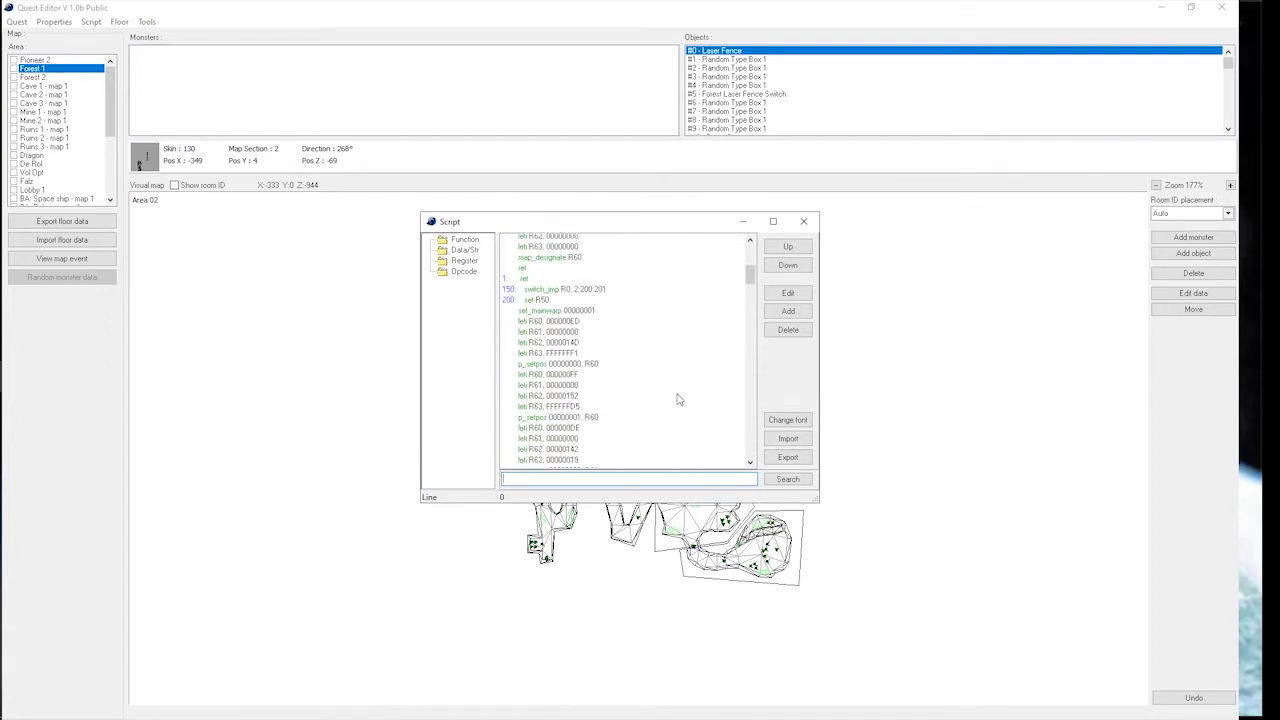
scroll(677, 402, "up", 6)
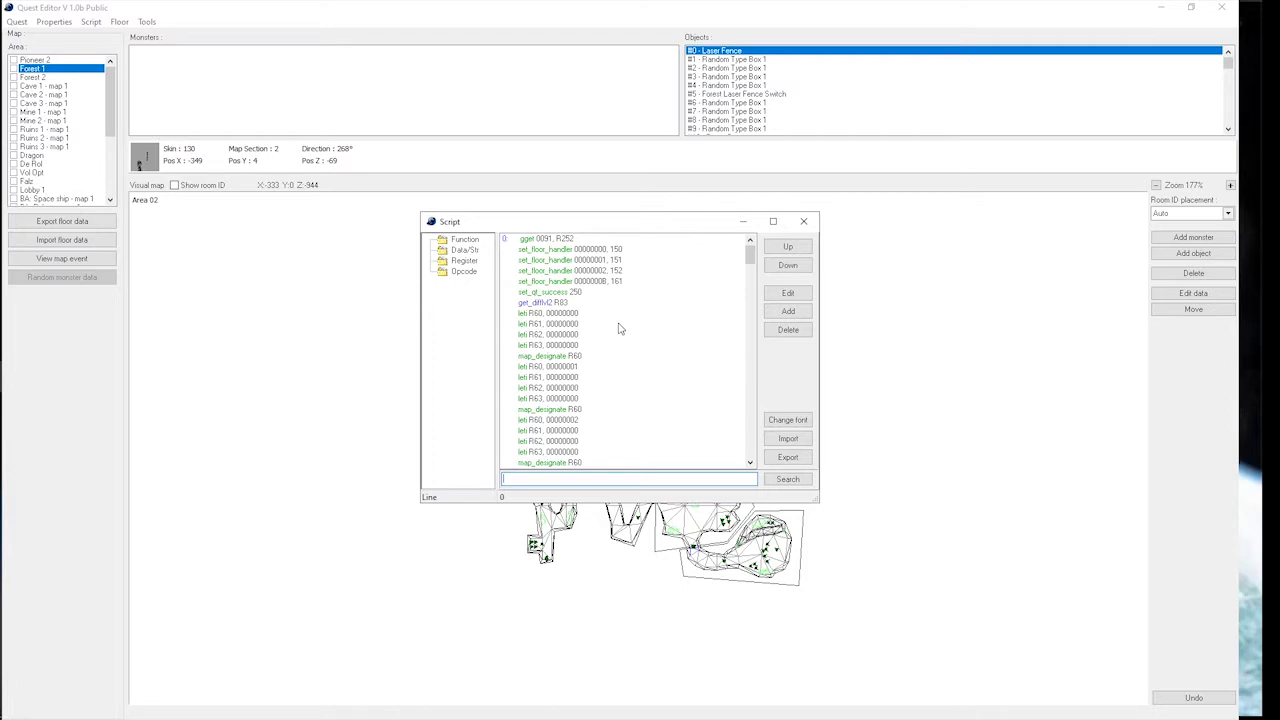
scroll(619, 329, "down", 12)
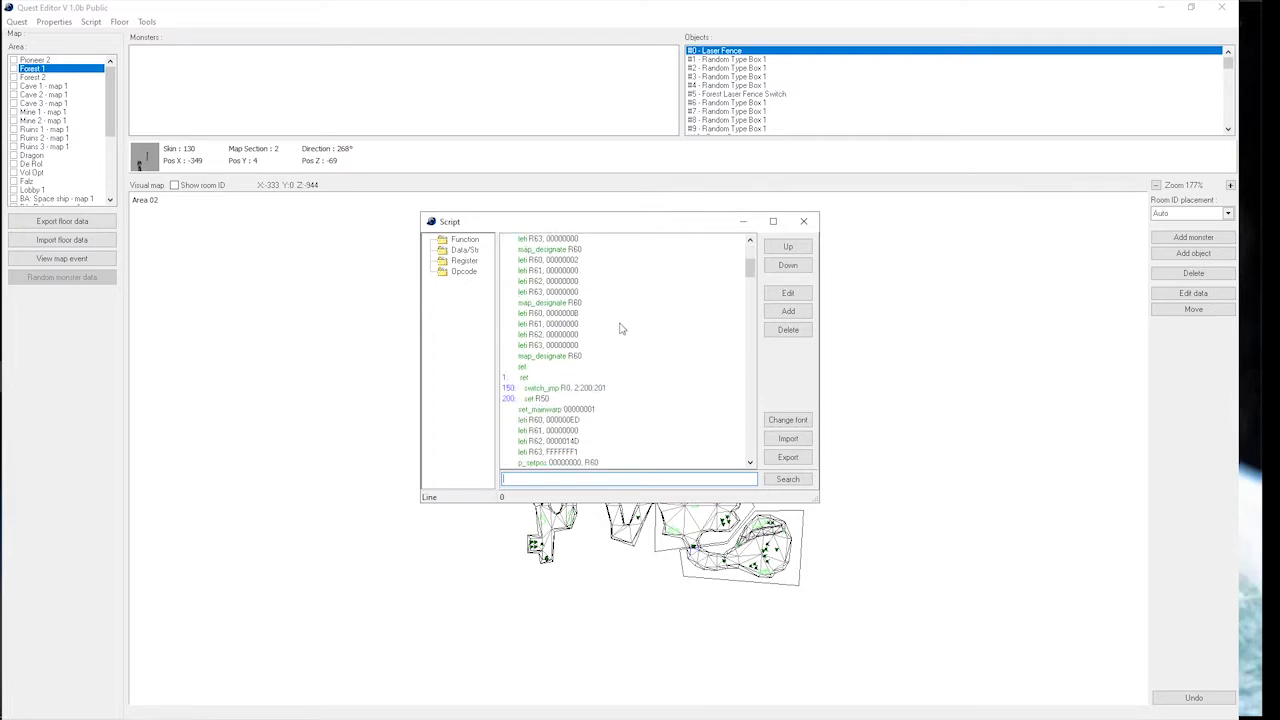
scroll(641, 285, "down", 5)
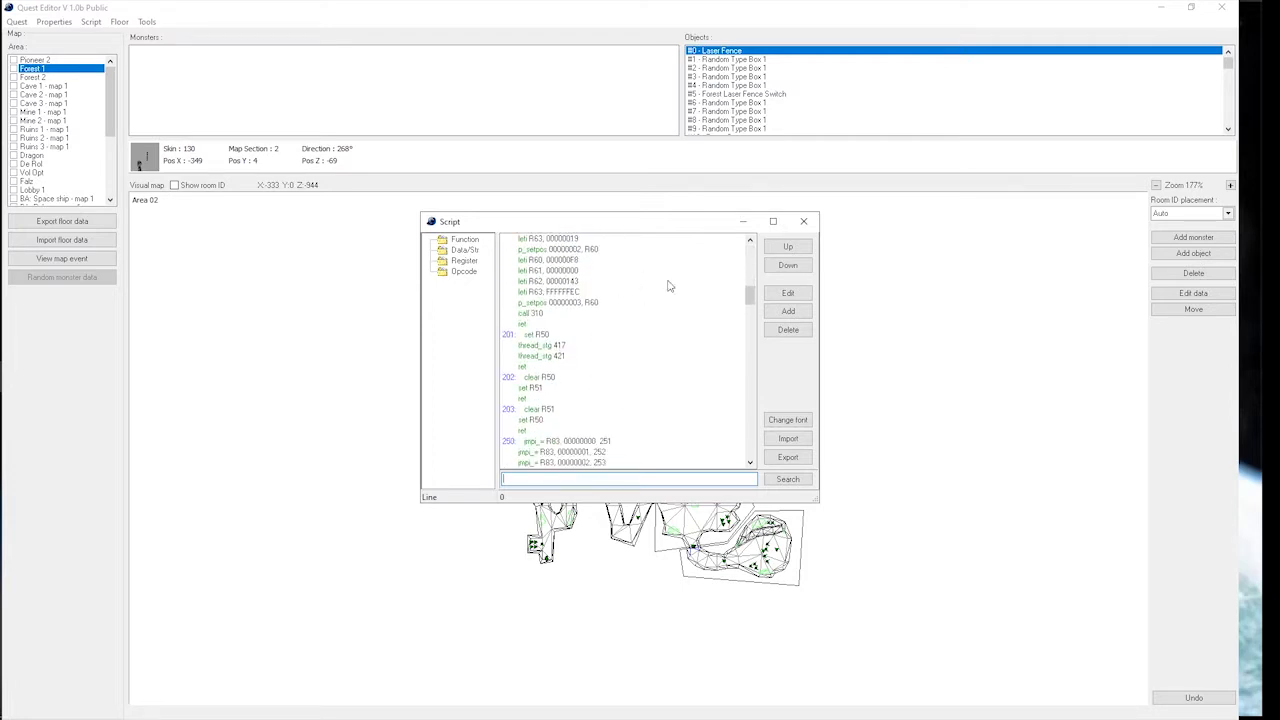
left_click(803, 221)
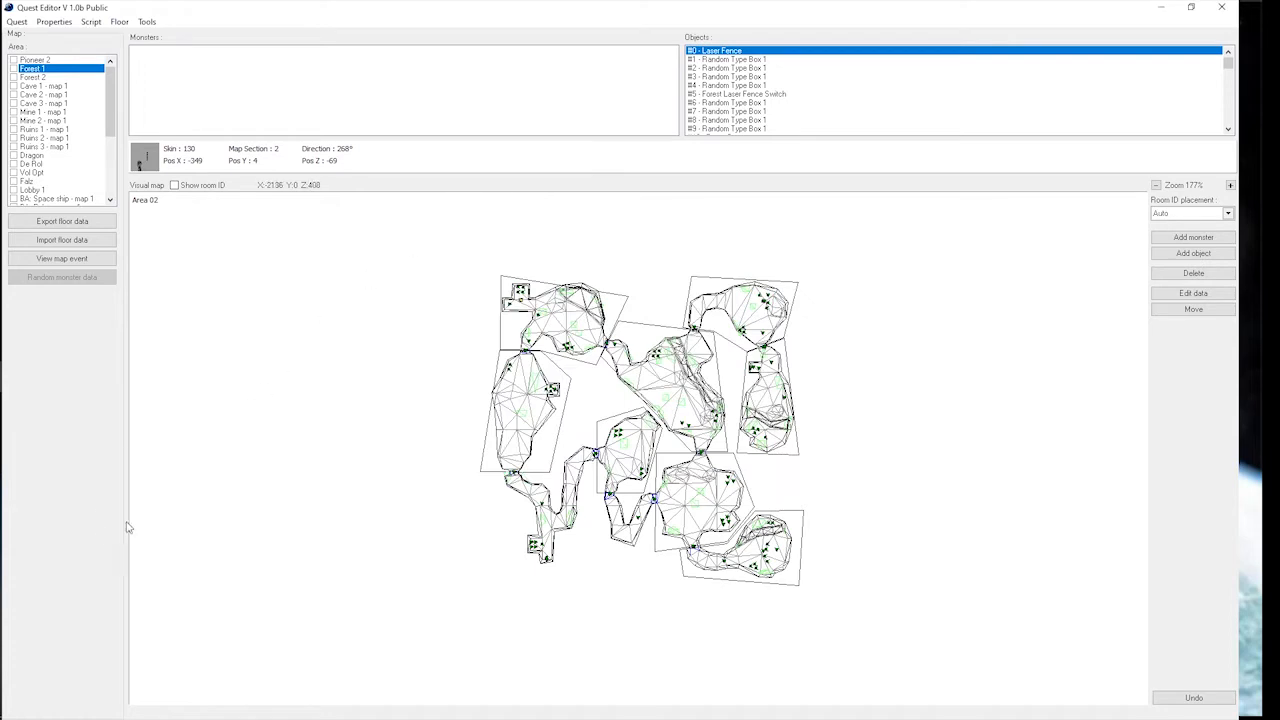
- Open "LHS script.pasm" from the desktop in Notepad++, maximize the window and close the other open script file
key("super+d")
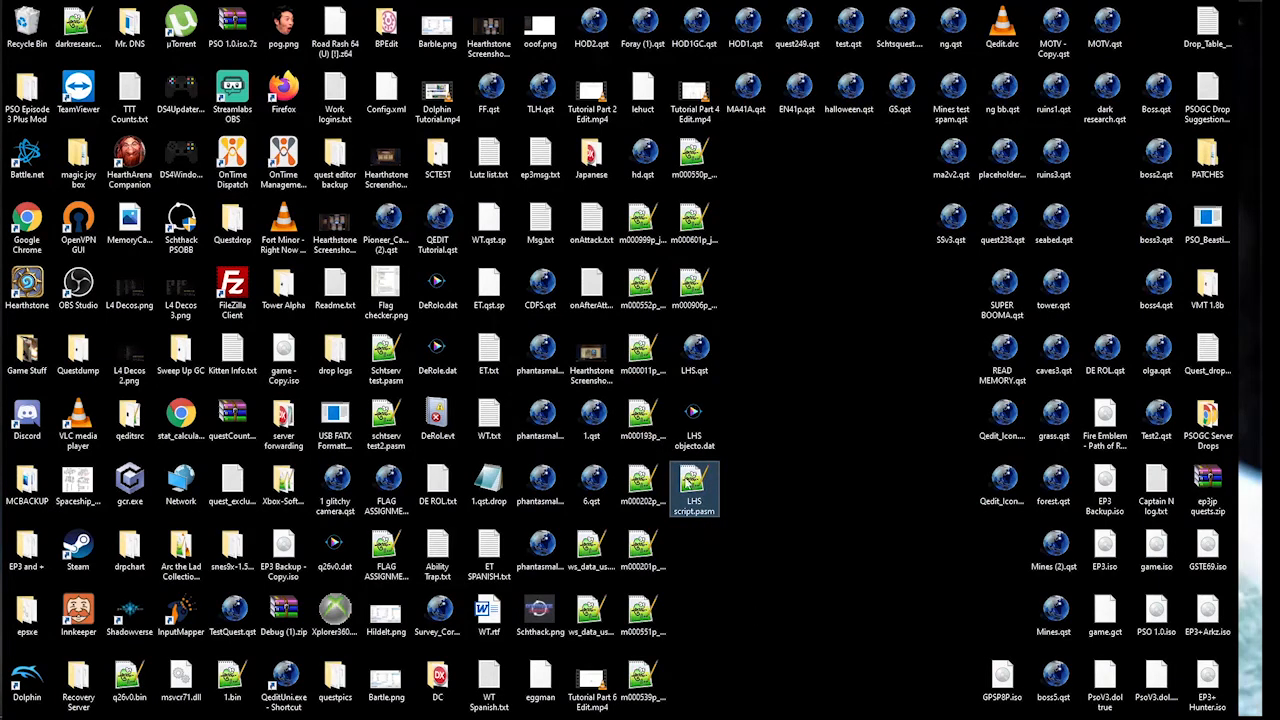
left_click(704, 491)
double_click(695, 490)
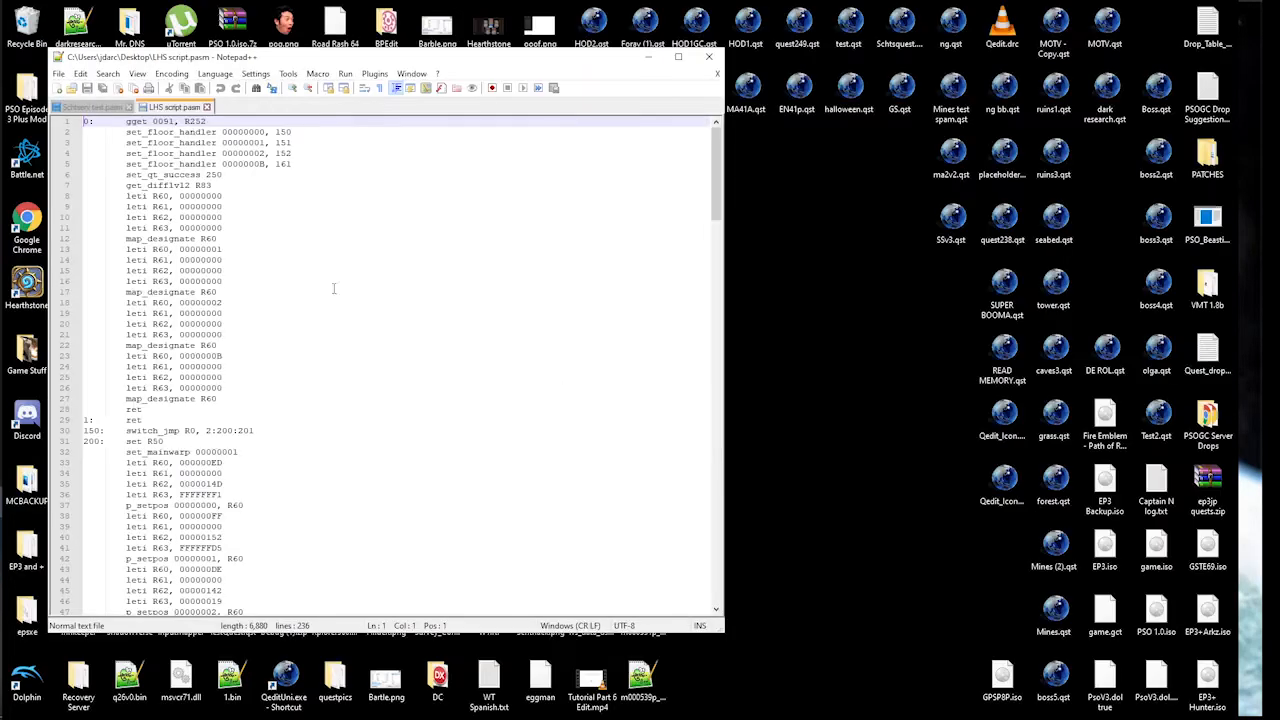
left_click(678, 56)
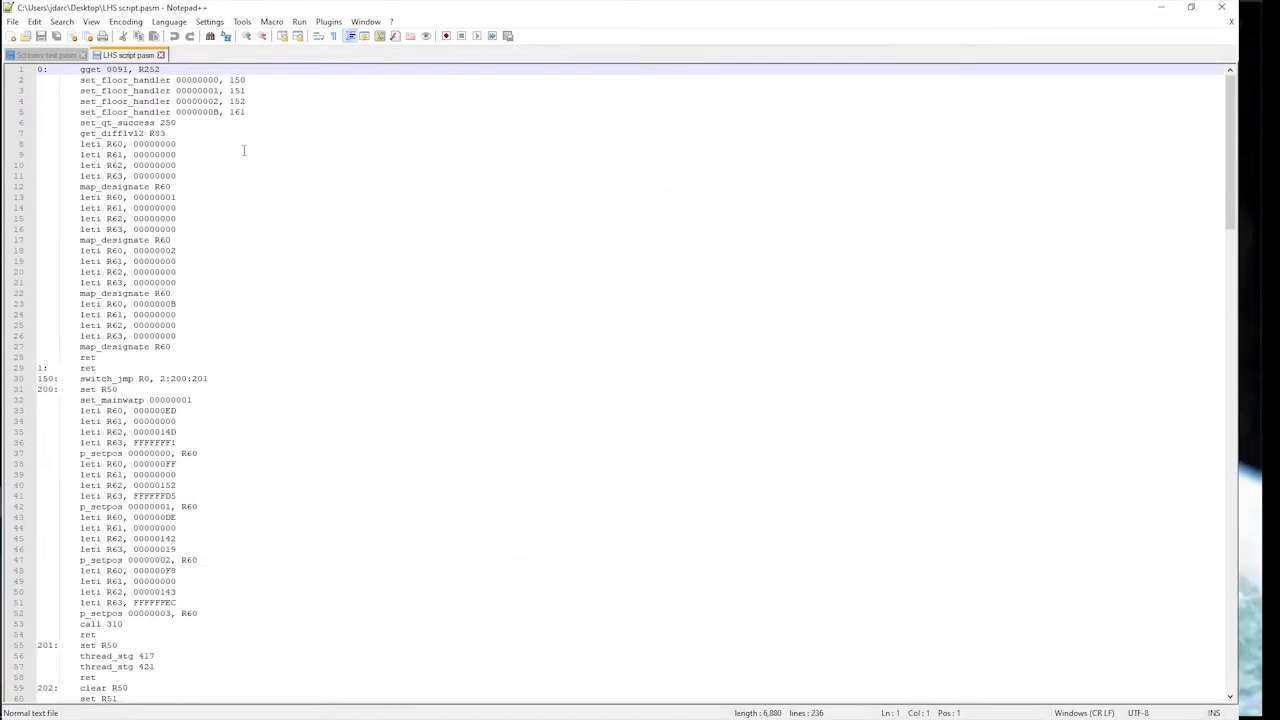
left_click(83, 56)
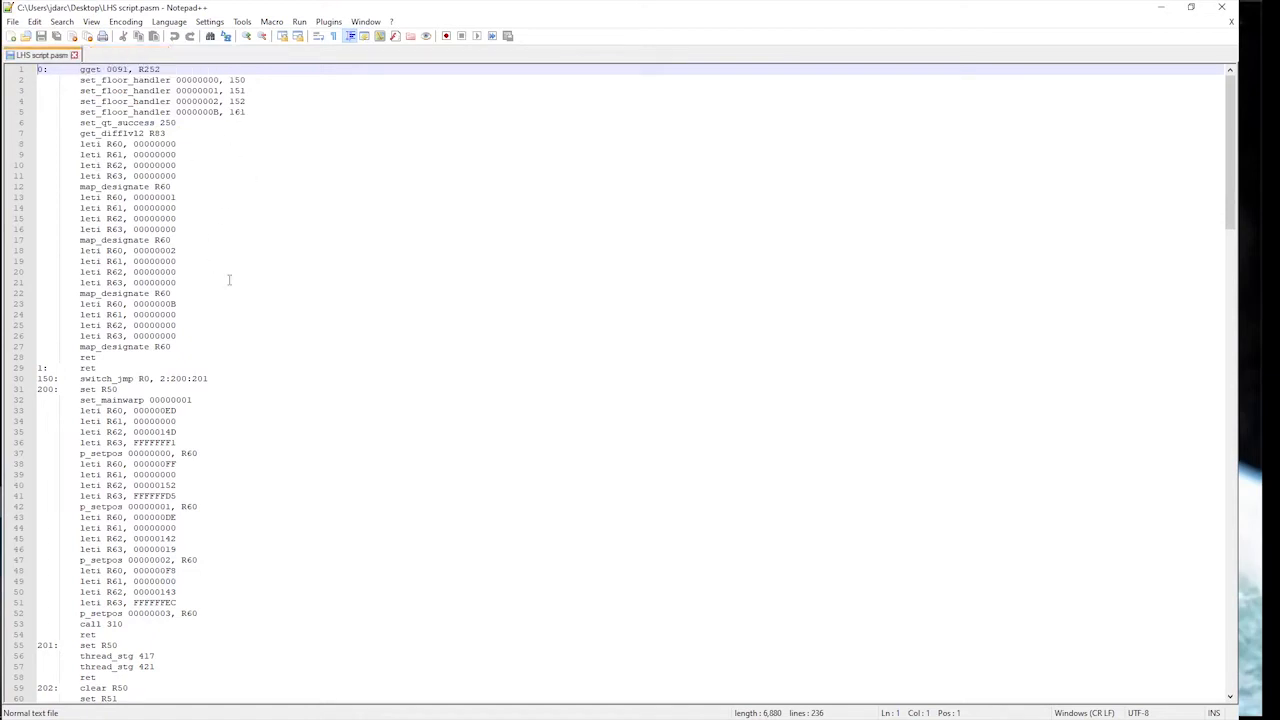
- Read through the whole exported script in Notepad++, including functions 220 and 221 near its end, and minimize the editor
scroll(183, 187, "down", 20)
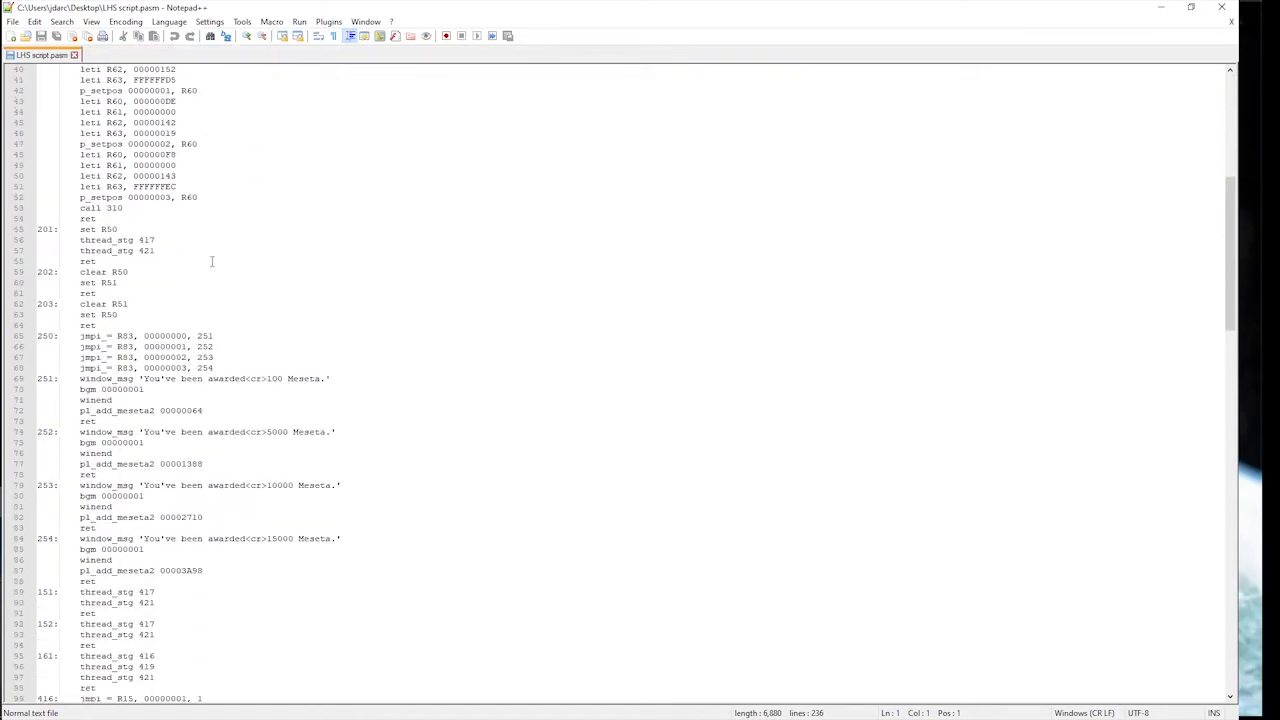
scroll(215, 270, "down", 20)
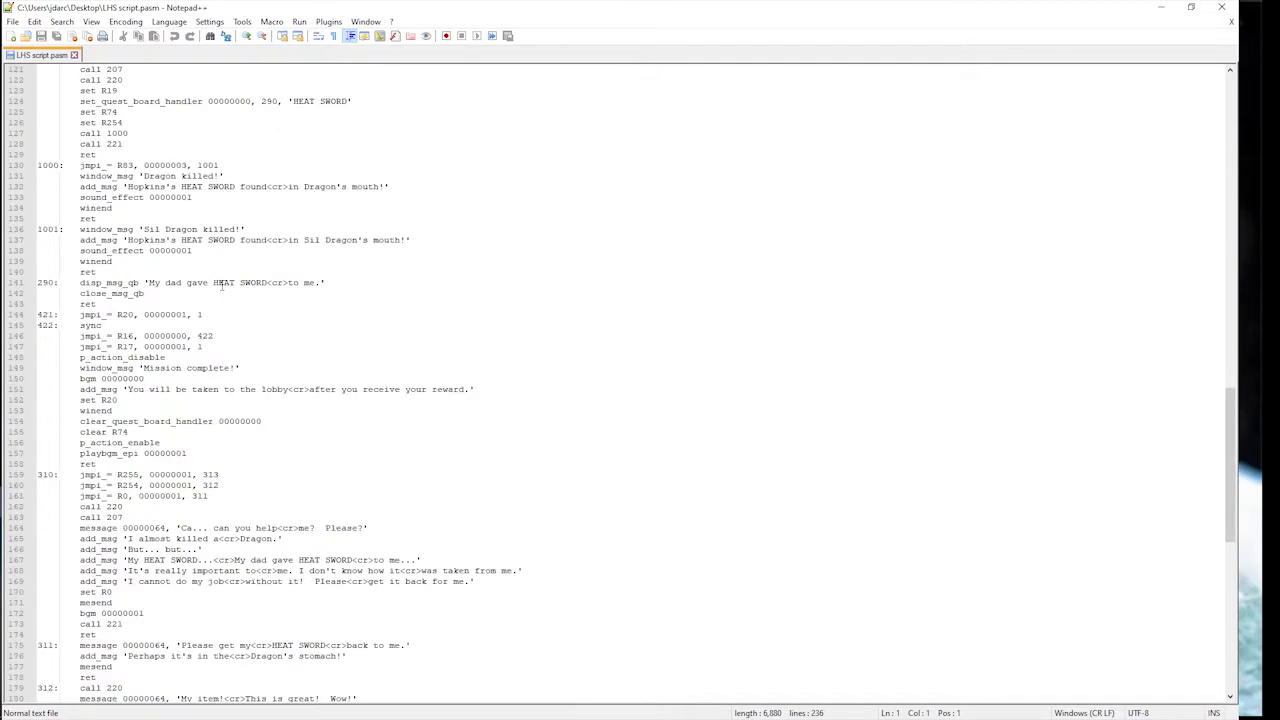
scroll(220, 320, "down", 7)
scroll(220, 380, "down", 5)
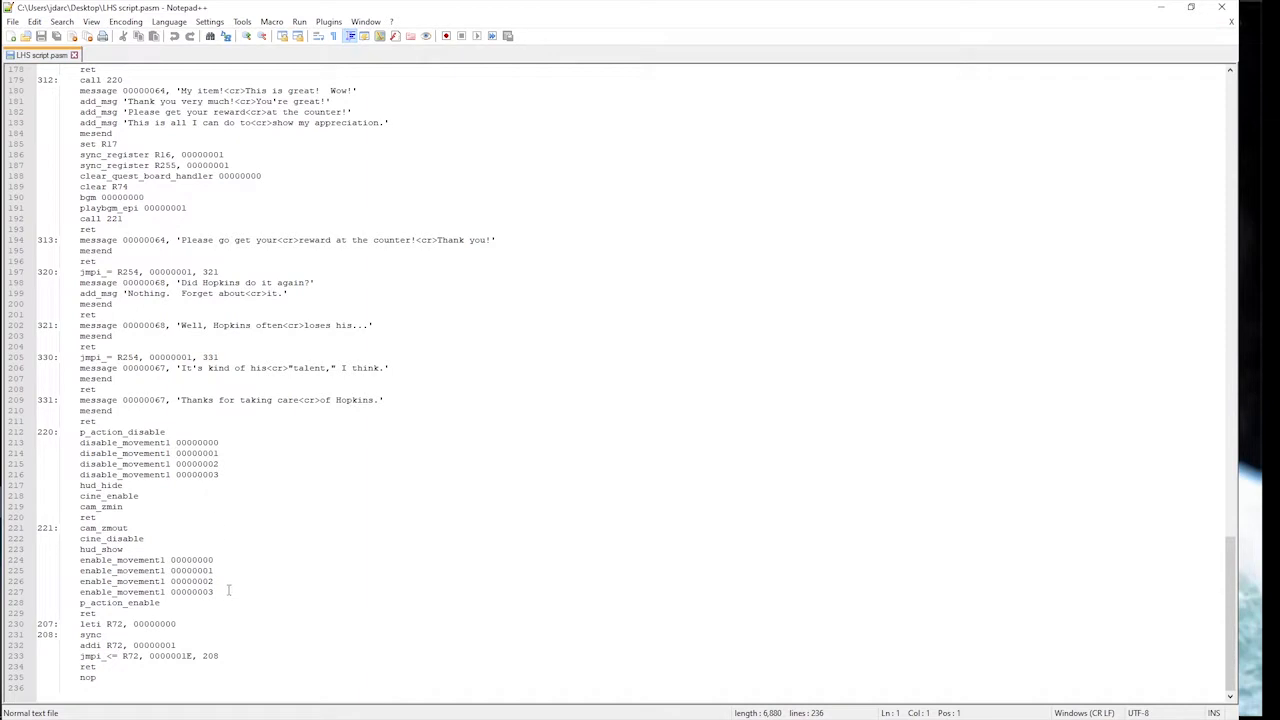
left_click(226, 547)
left_click(212, 612)
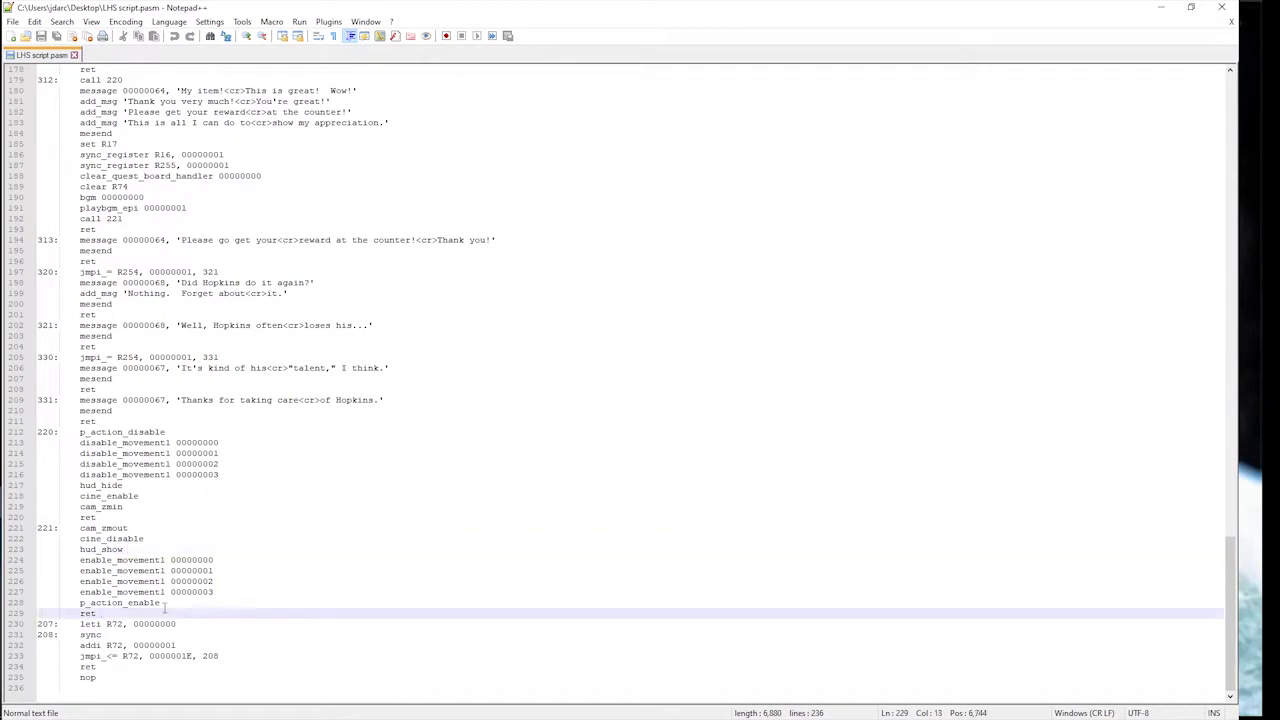
scroll(202, 627, "up", 1)
scroll(202, 627, "down", 1)
scroll(258, 447, "up", 11)
scroll(258, 447, "up", 20)
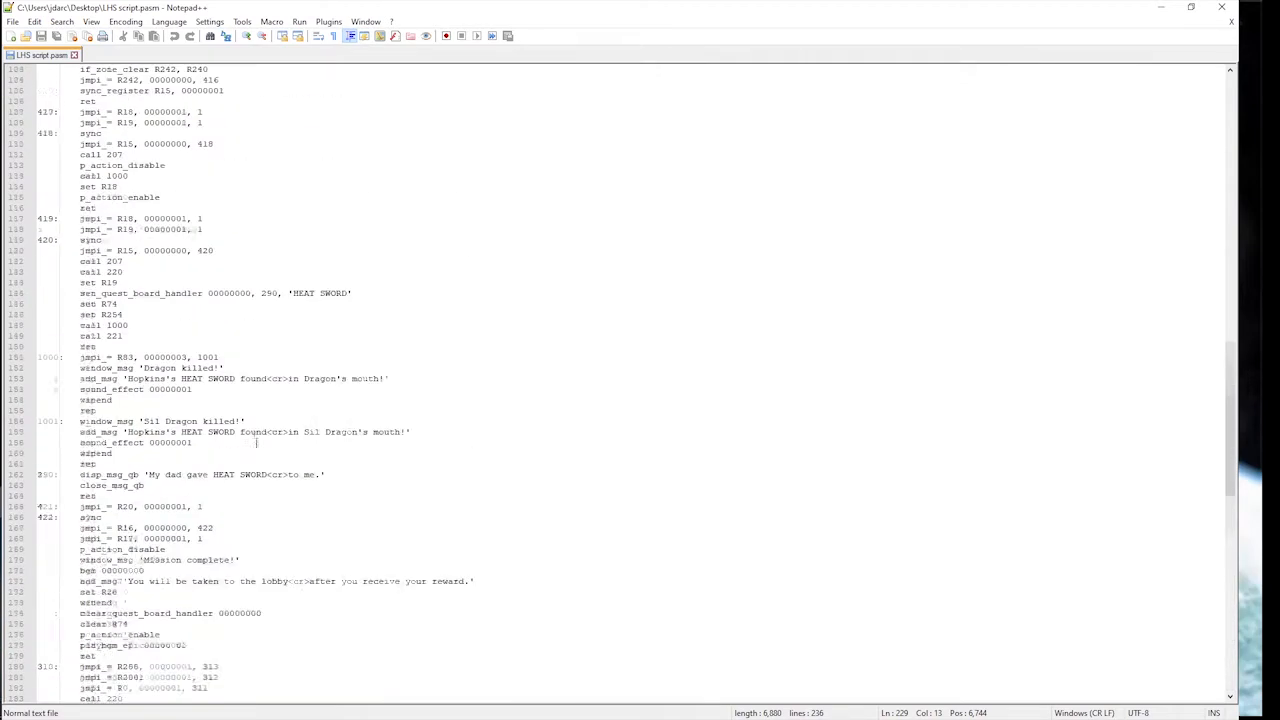
scroll(252, 429, "up", 4)
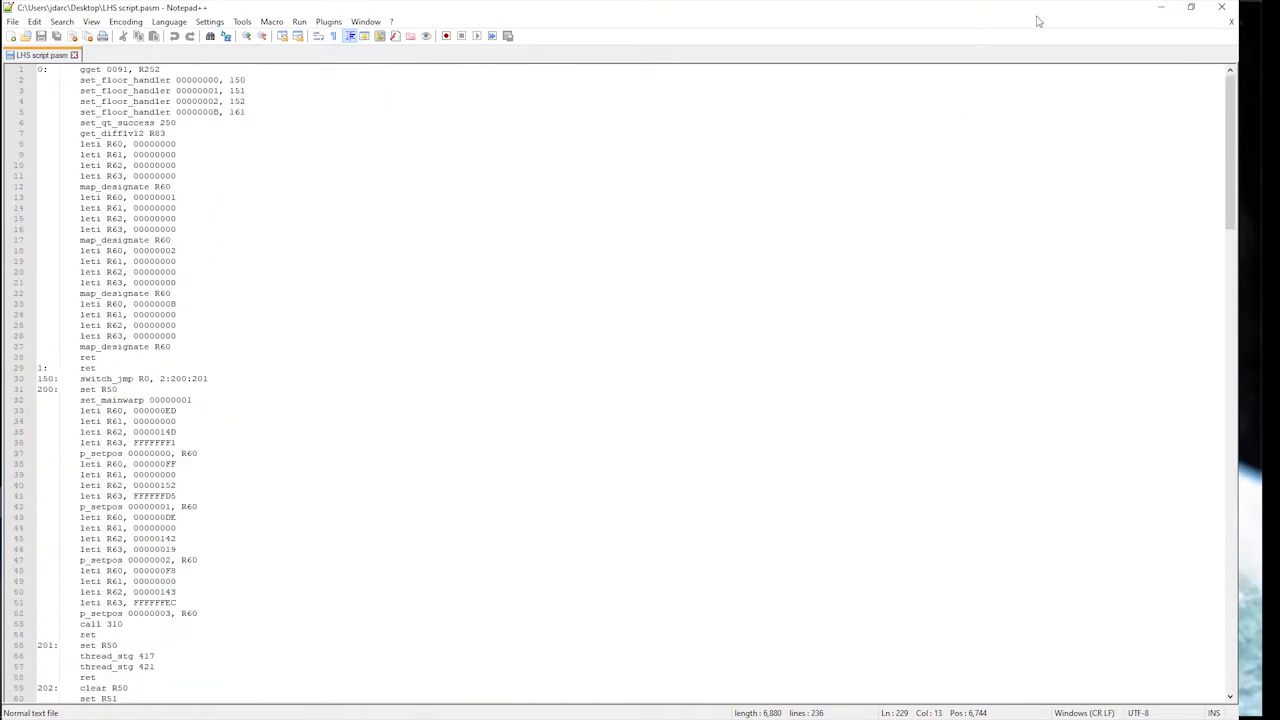
left_click(1160, 7)
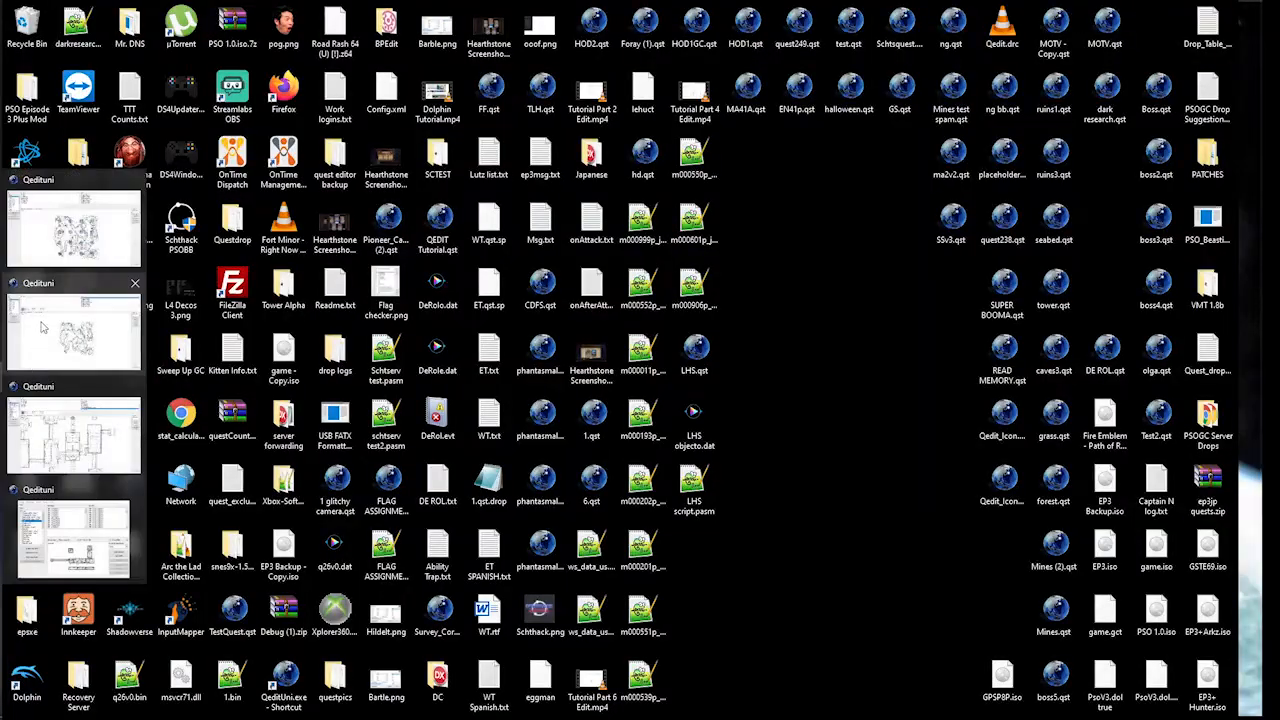
- Switch back to the blank quest in Quest Editor and show room IDs on the Forest 1 map around #90 Obj Room ID
left_click(38, 343)
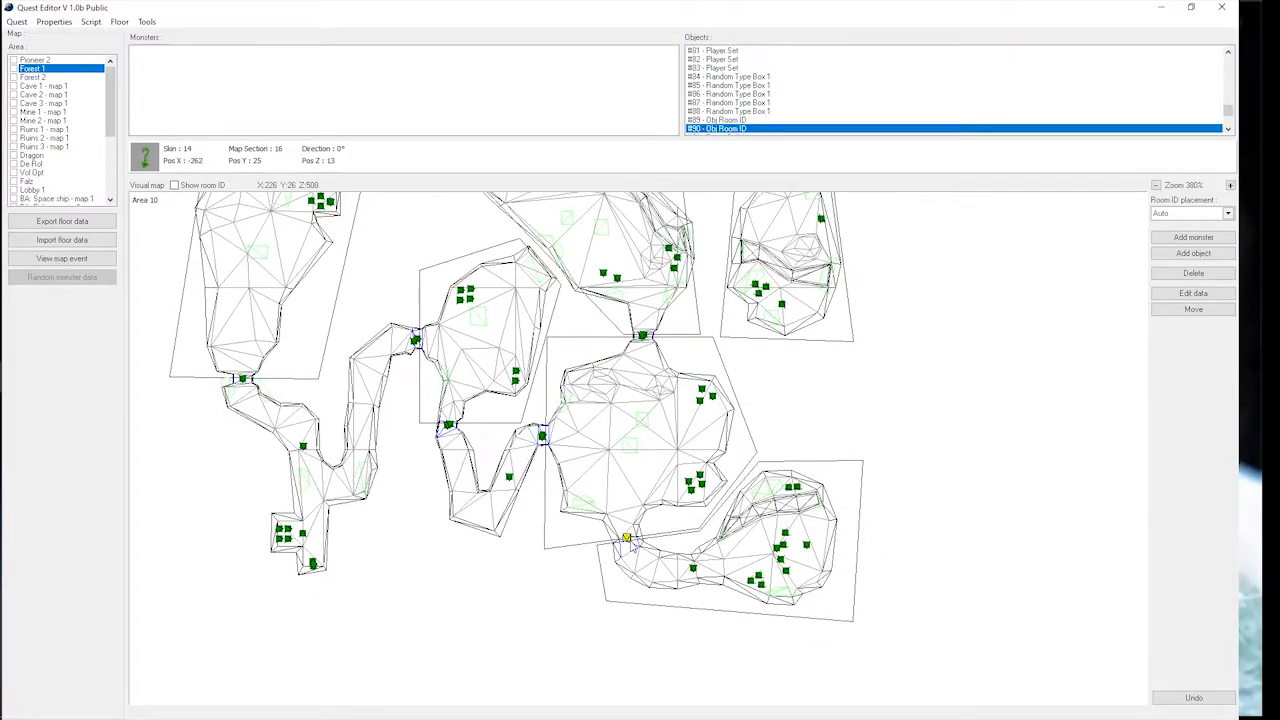
left_click_drag(660, 443, 698, 447)
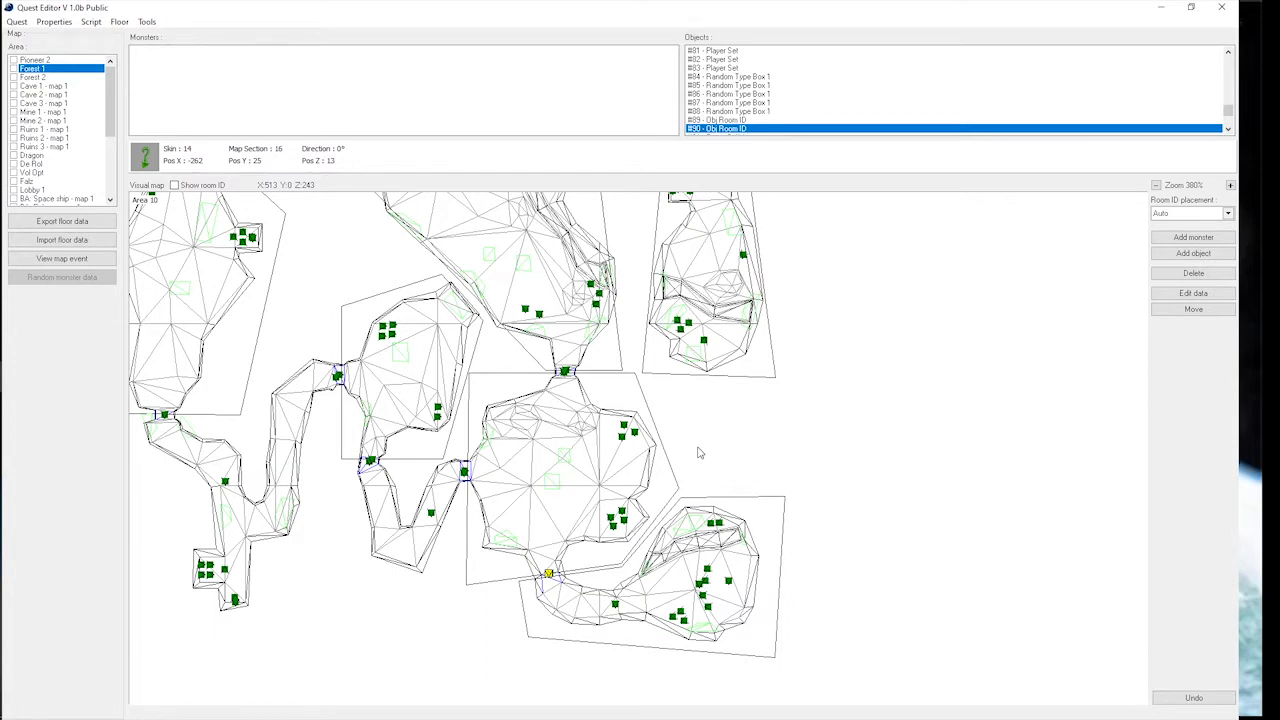
left_click_drag(595, 503, 654, 509)
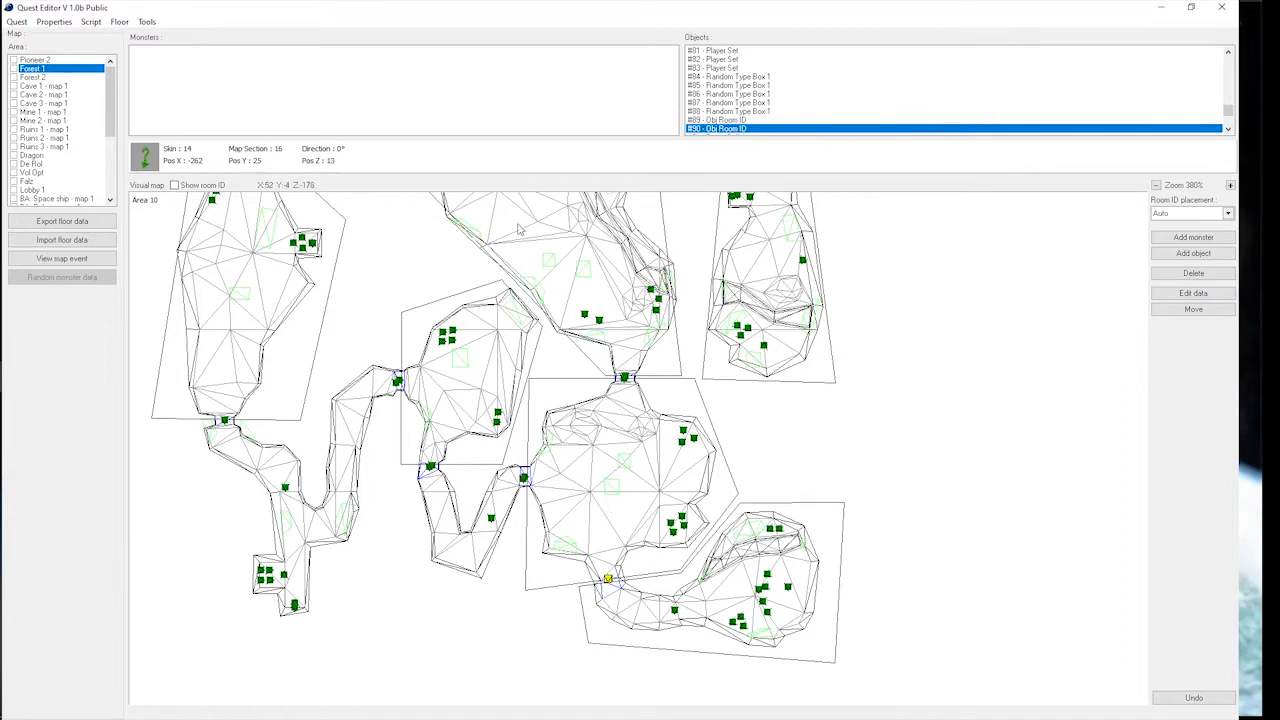
left_click(213, 187)
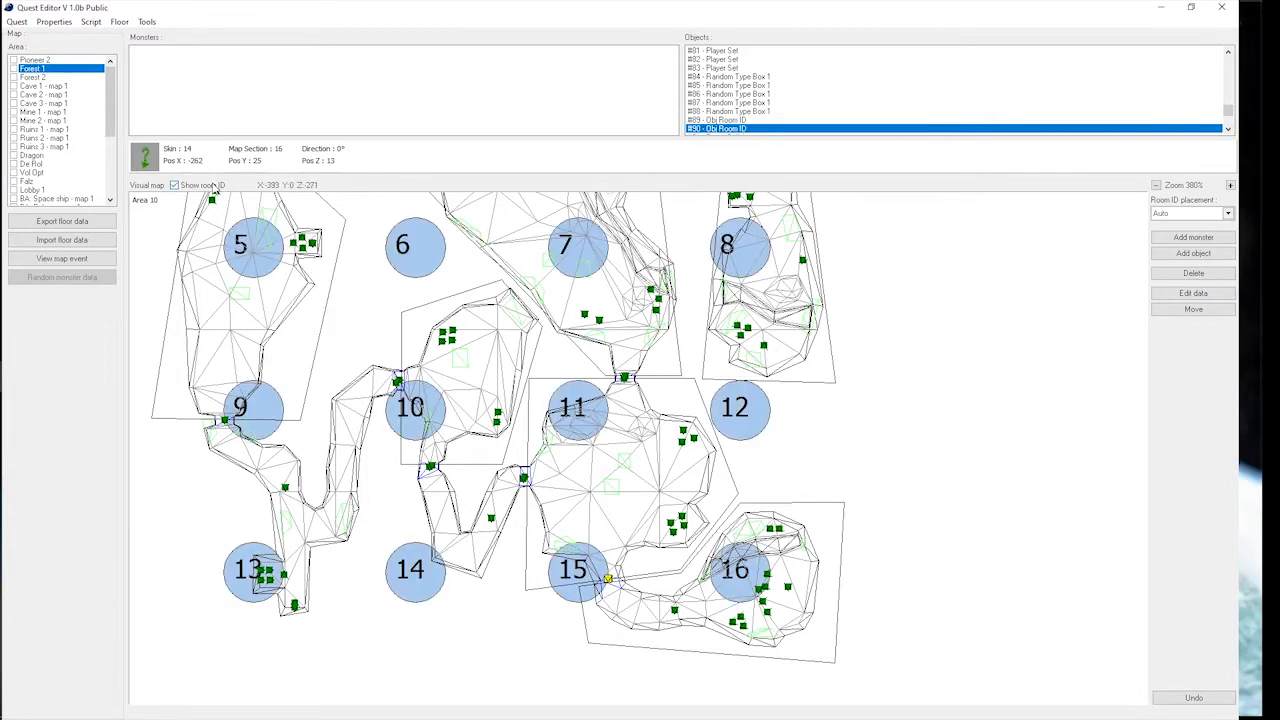
scroll(742, 540, "down", 1)
scroll(742, 540, "up", 3)
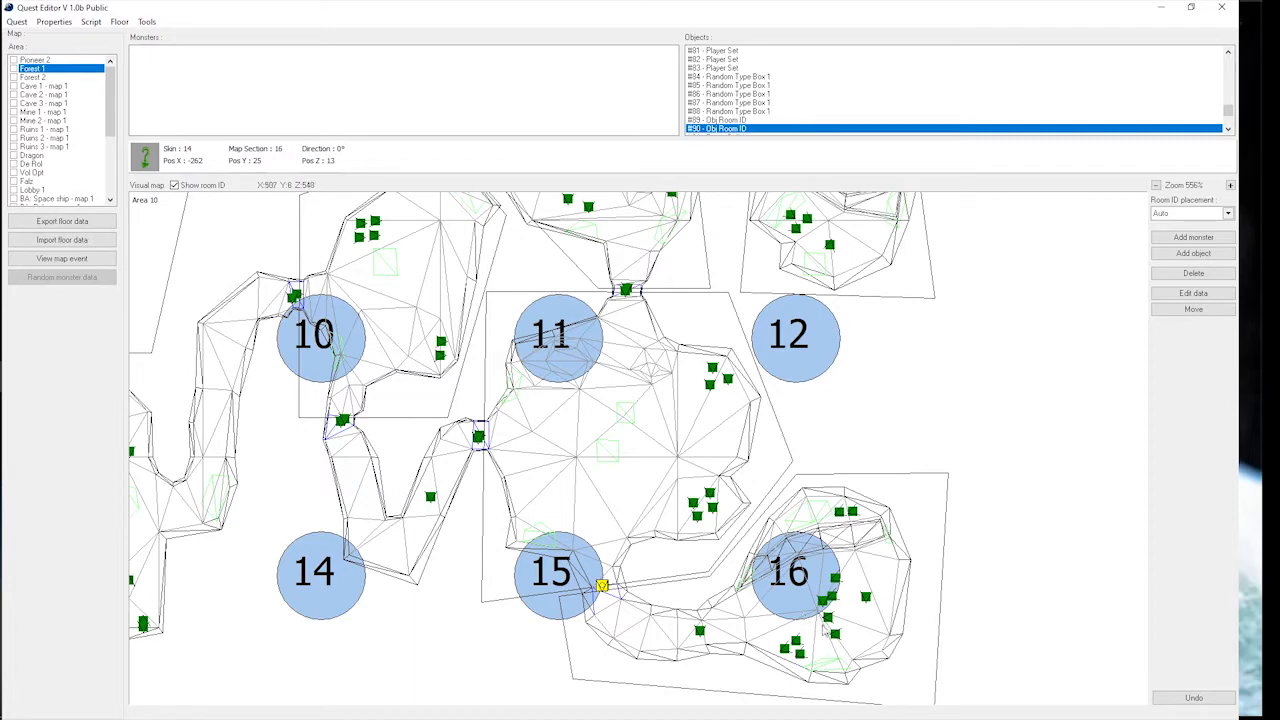
scroll(626, 617, "up", 3)
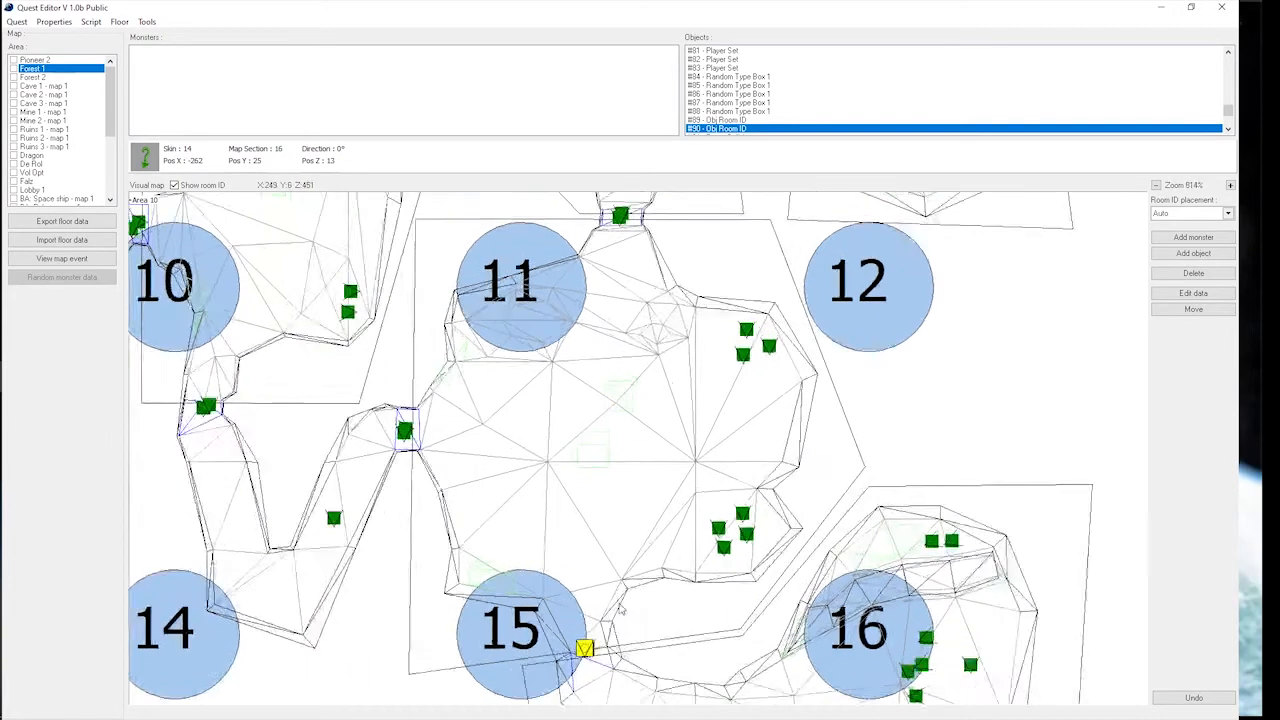
- Open the data of #90 Obj Room ID, compare its Next Room and Previous Room values with the map, and close it
left_click(1188, 293)
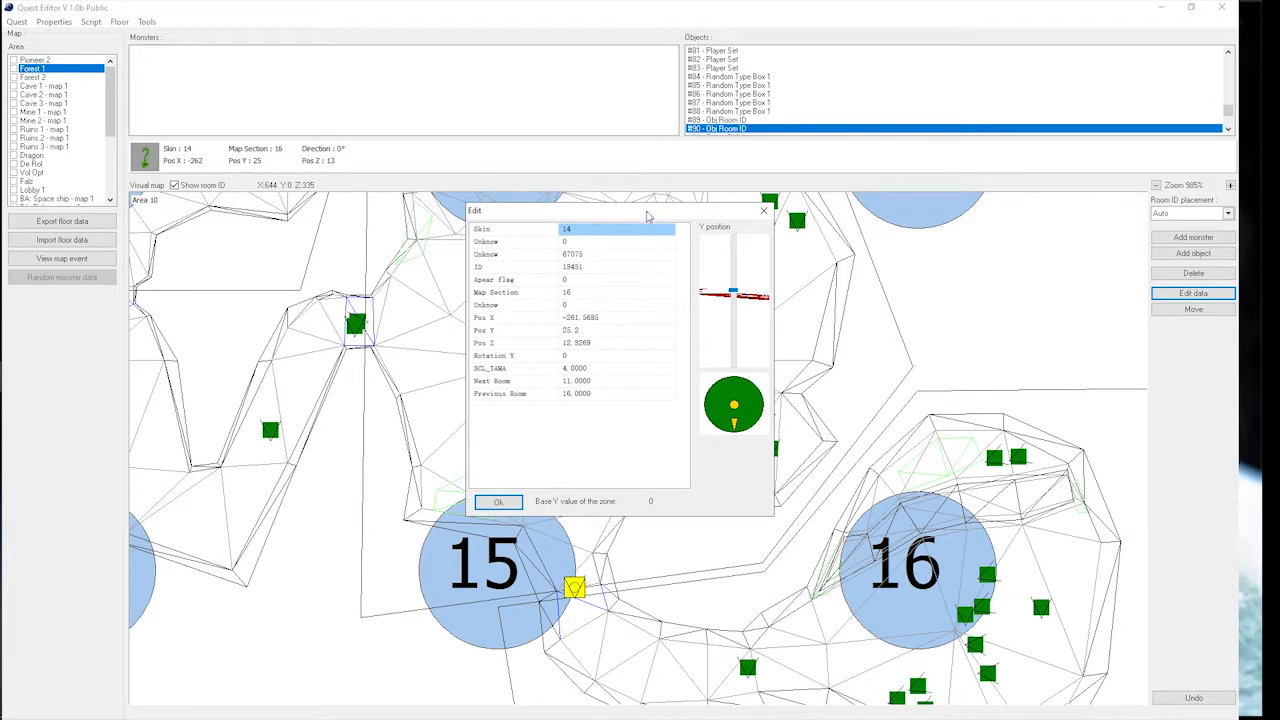
left_click_drag(641, 213, 929, 218)
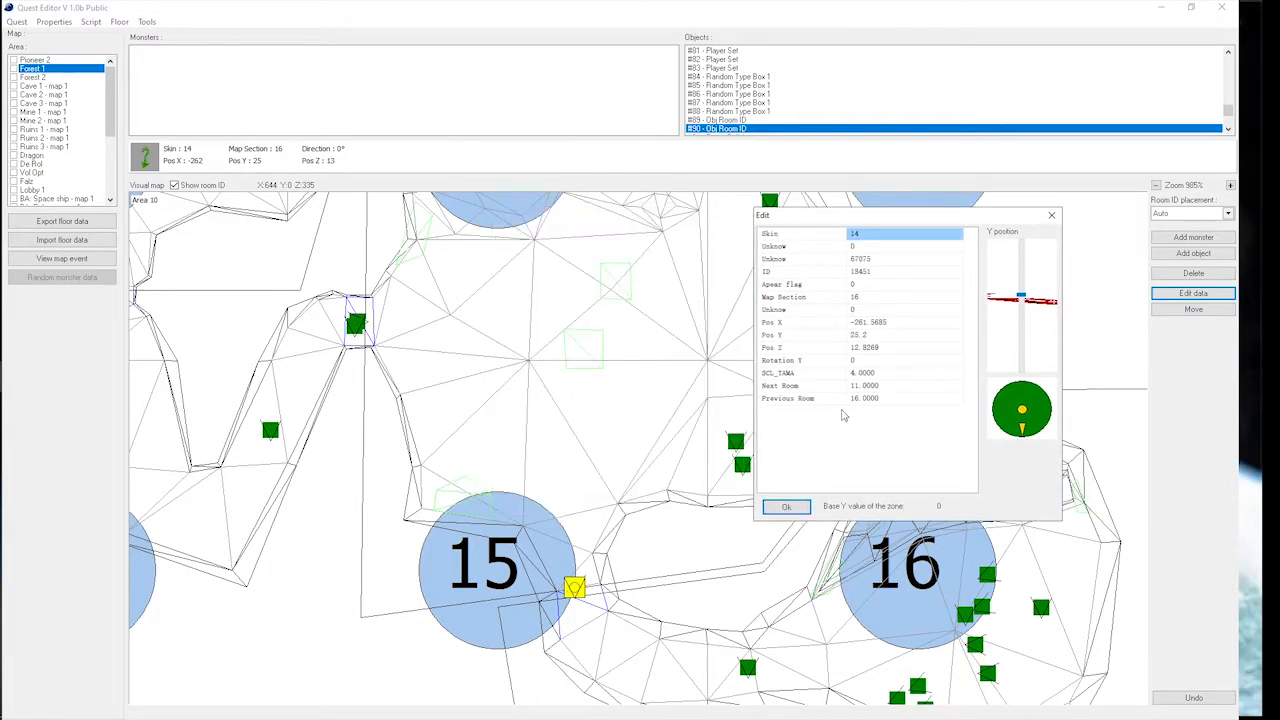
scroll(499, 361, "down", 2)
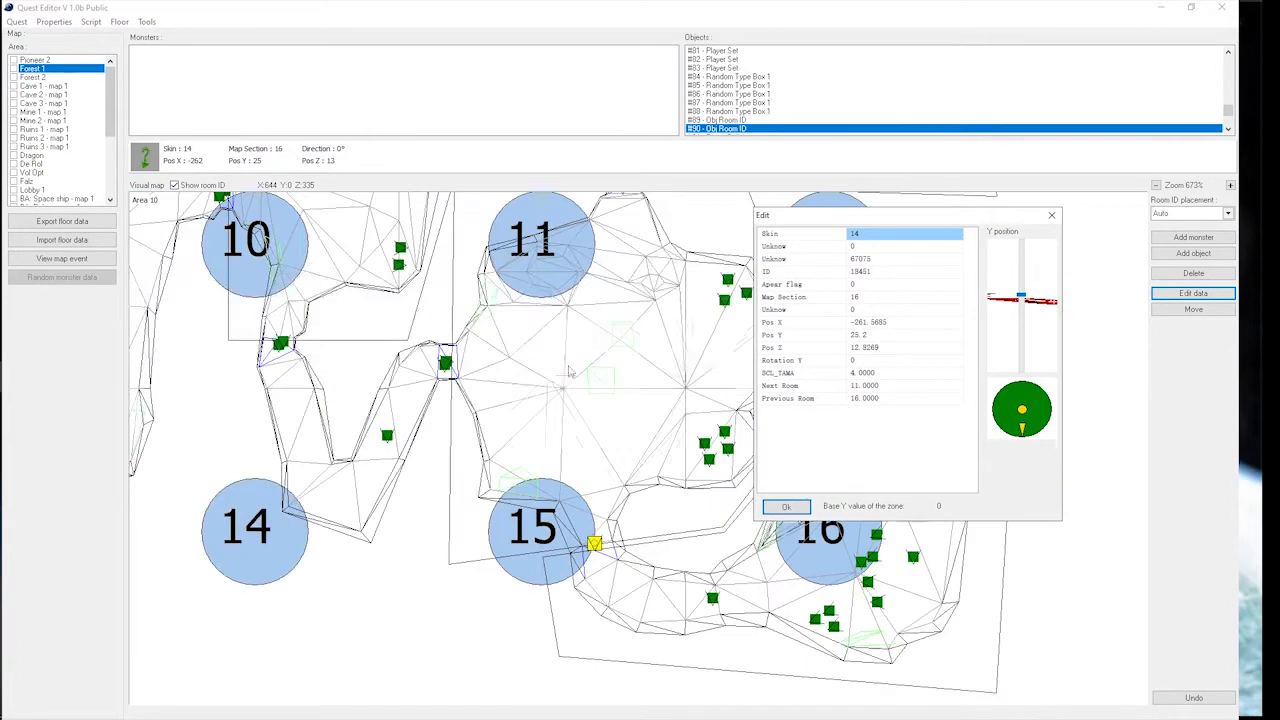
left_click(1051, 215)
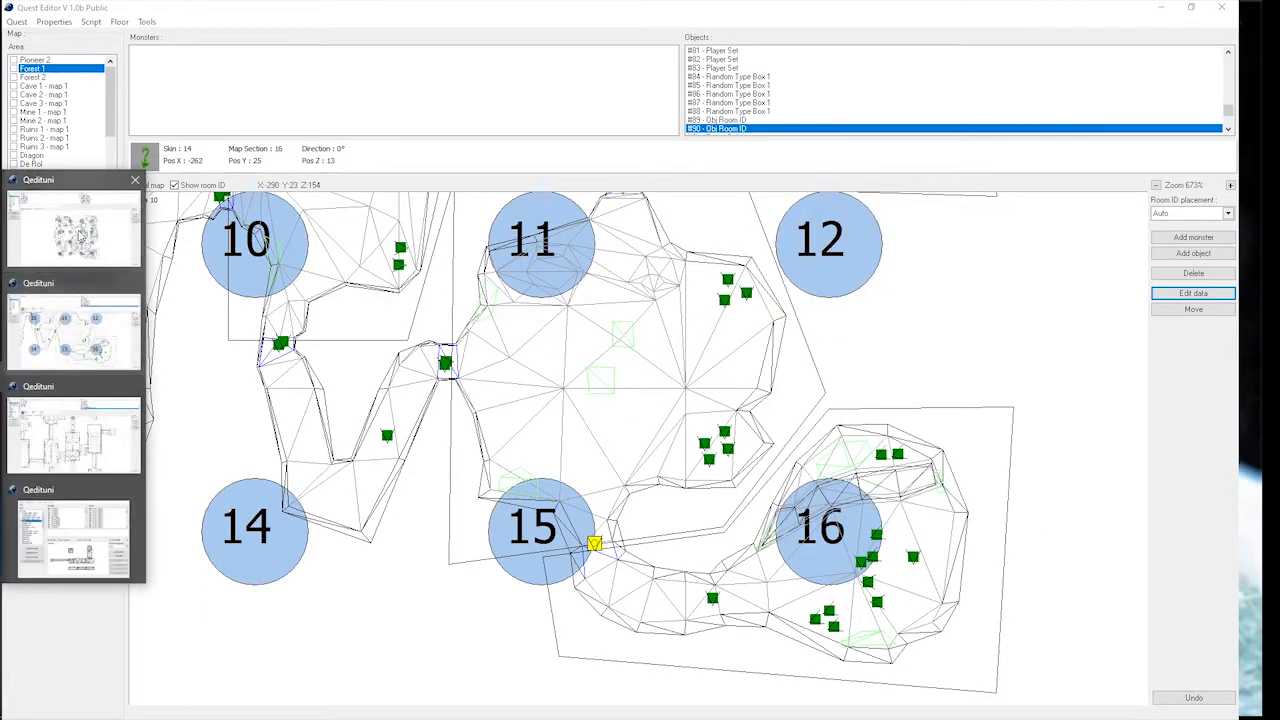
- Switch to the Lost HEAT SWORD quest, check the Next Room and Previous Room values of #90 Obj Room ID, and close its data
left_click(72, 232)
scroll(785, 532, "up", 4)
scroll(683, 512, "up", 3)
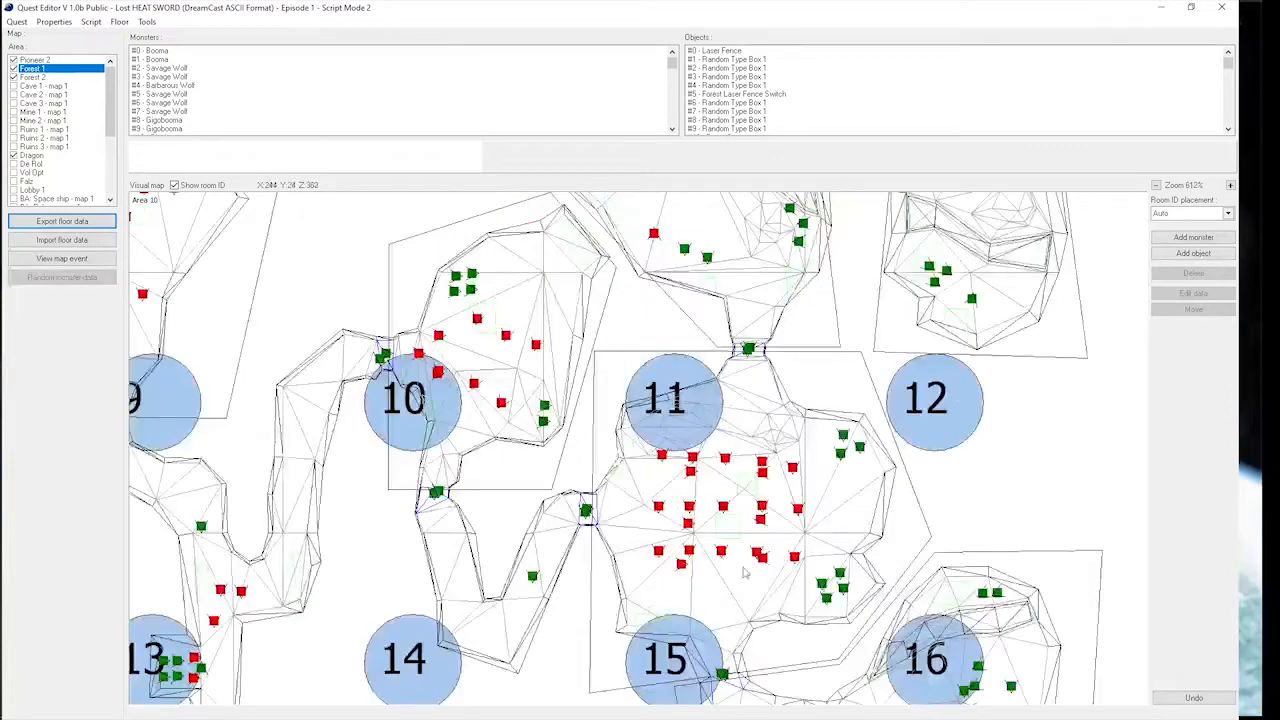
left_click(651, 586)
left_click(1192, 293)
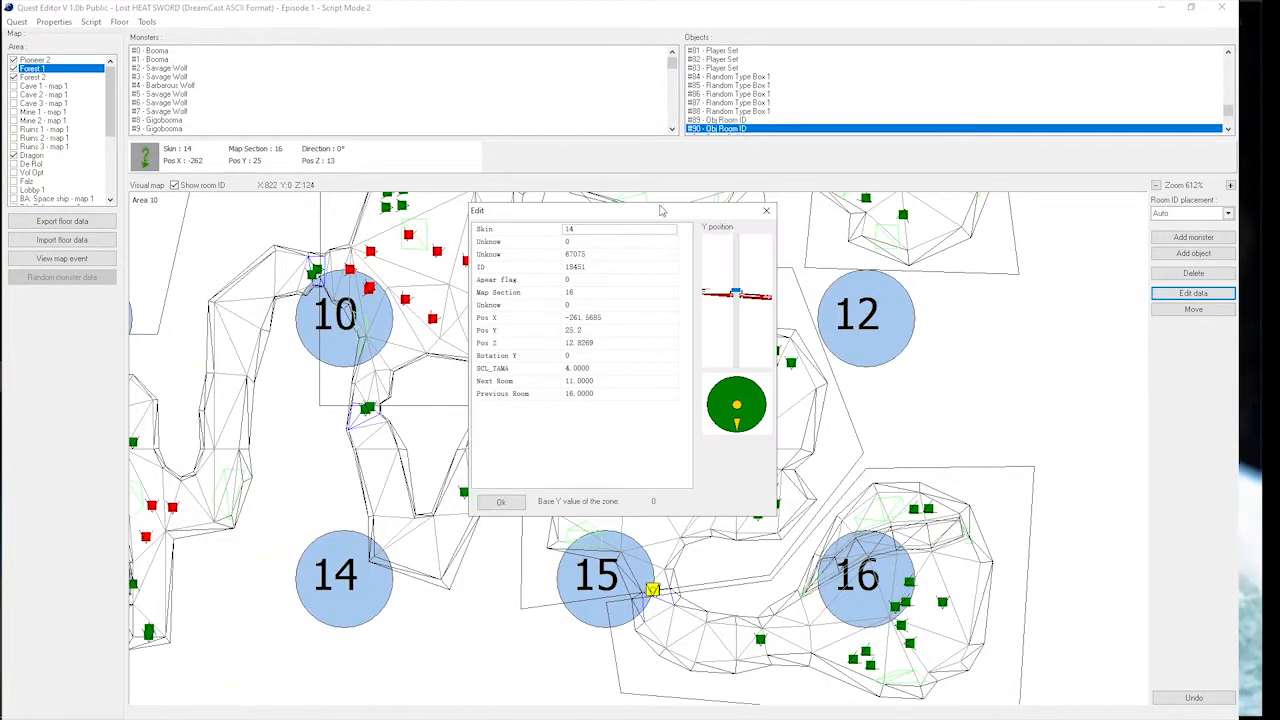
left_click_drag(655, 213, 1021, 240)
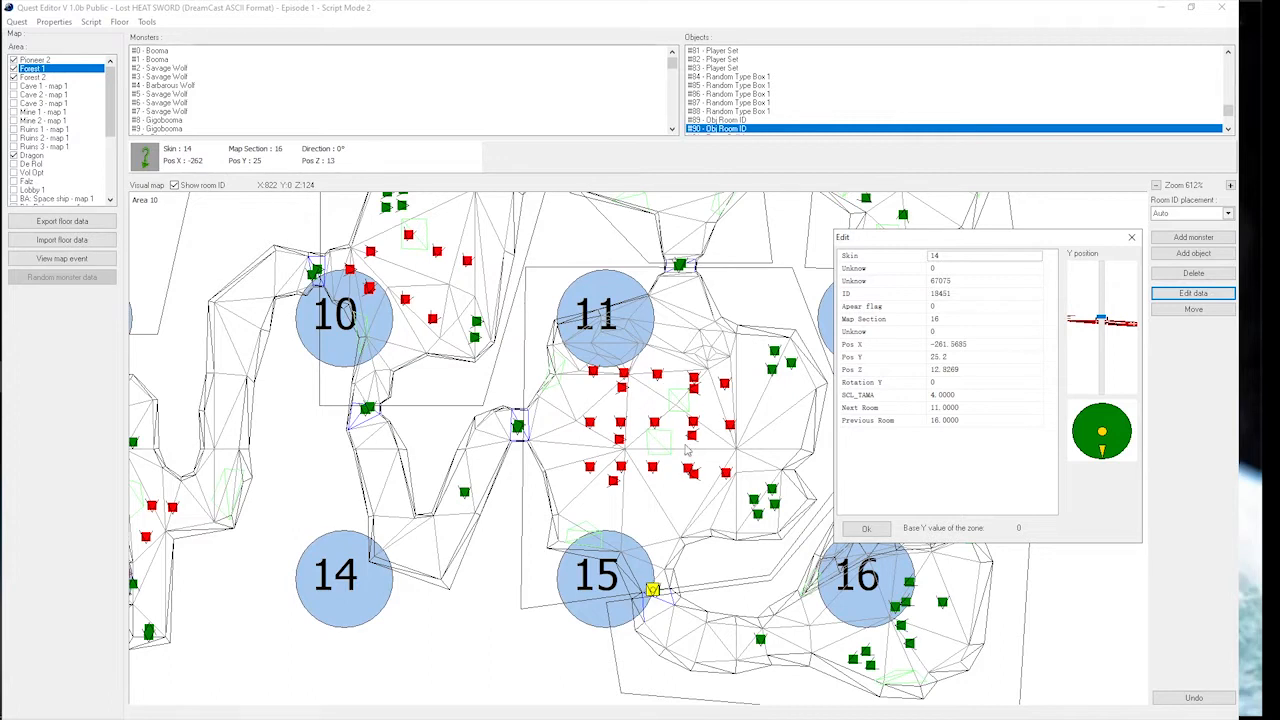
left_click(952, 410)
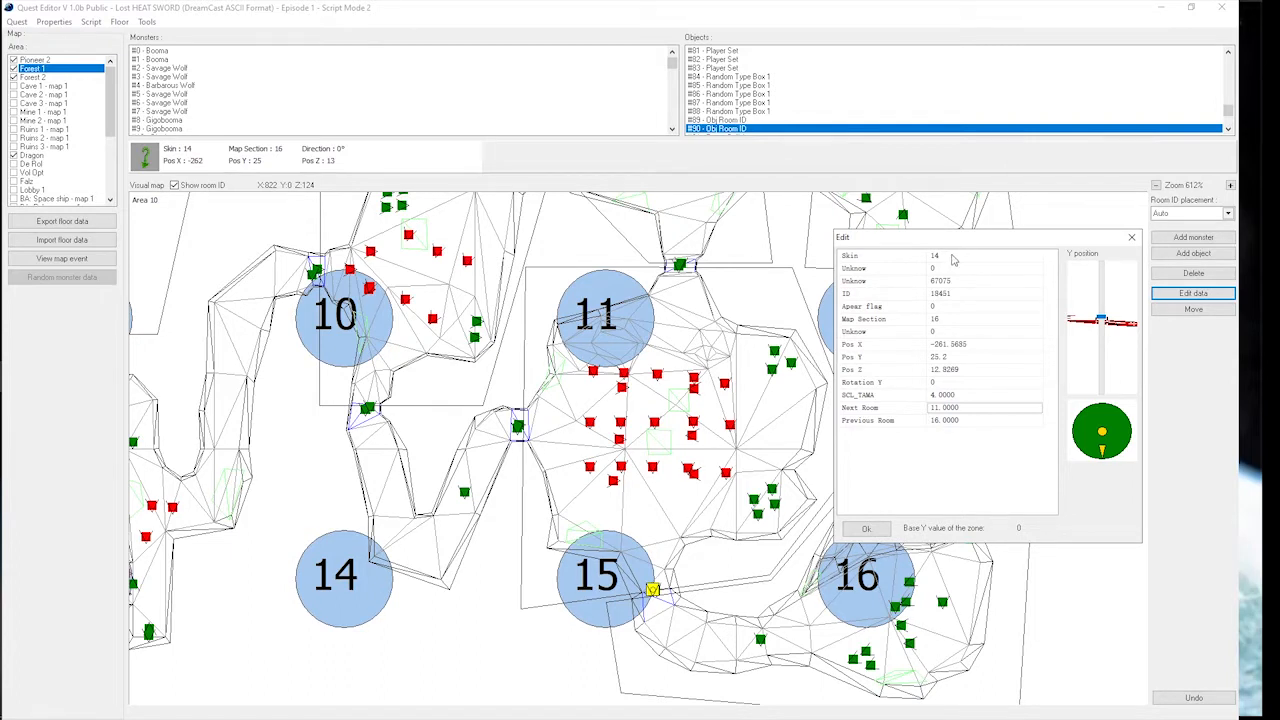
left_click(948, 423)
left_click(952, 409)
left_click(1131, 237)
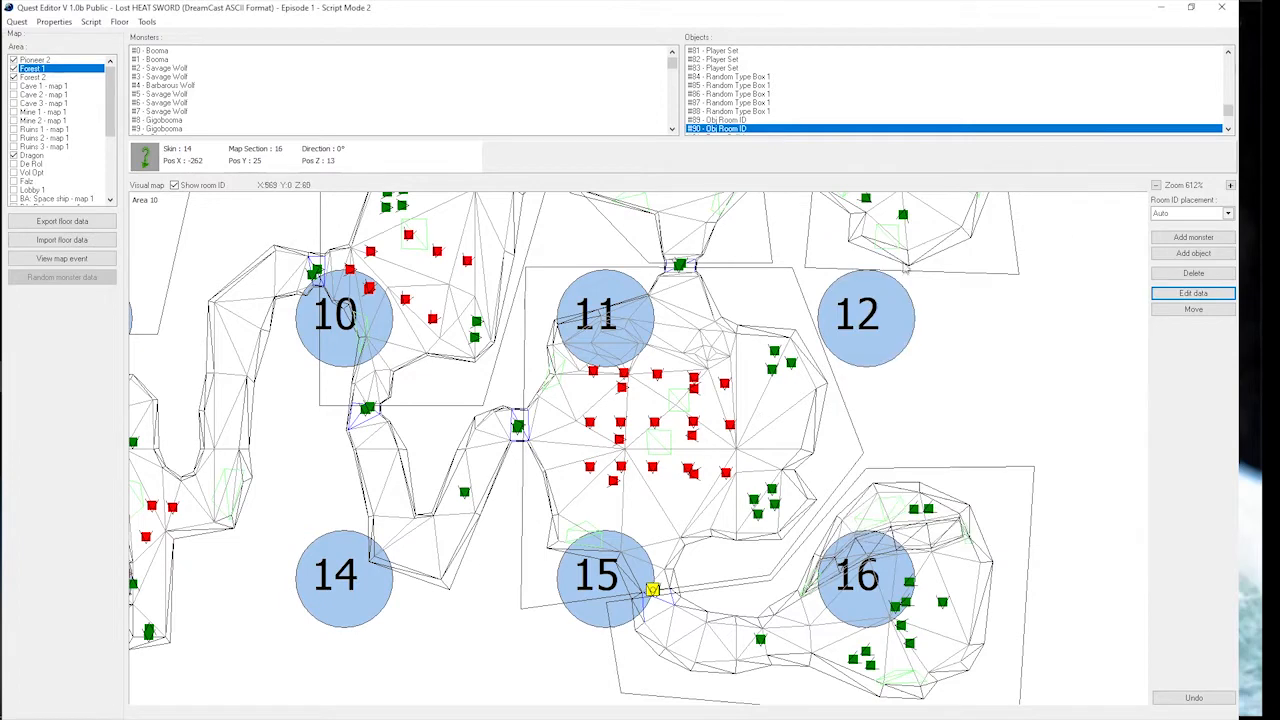
- Open the data of #78 Obj Room ID at the passage above room 11, check its room values, and close it
scroll(717, 275, "up", 1)
left_click_drag(717, 275, 701, 325)
left_click(670, 302)
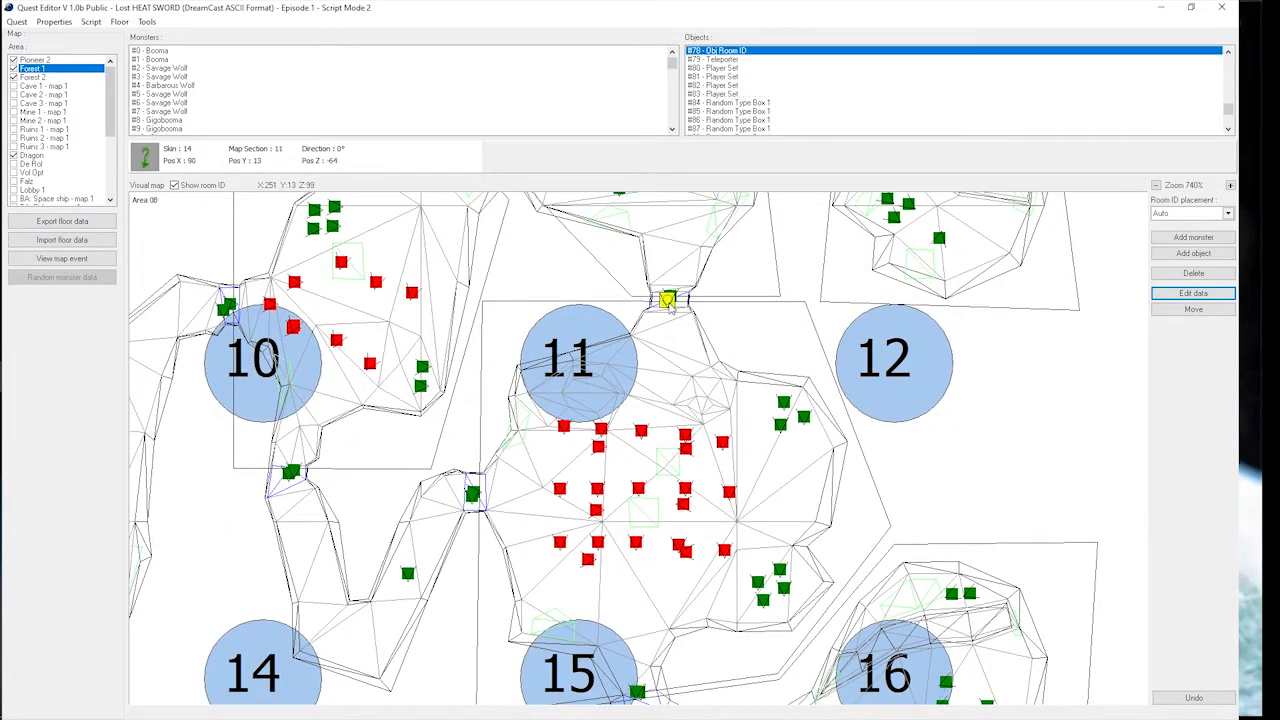
left_click(1206, 295)
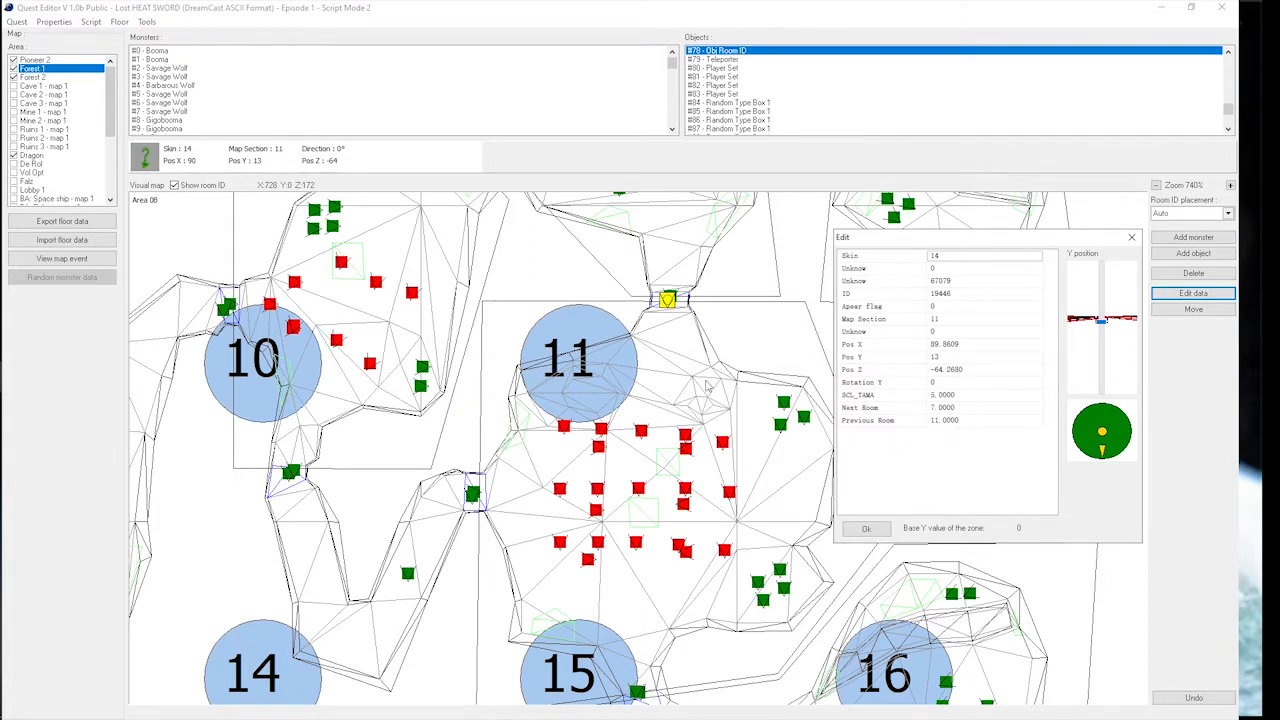
left_click(1131, 237)
- Open the data of #77 Obj Room ID at the passage between rooms 10 and 11, check its room values, and close it
left_click(474, 494)
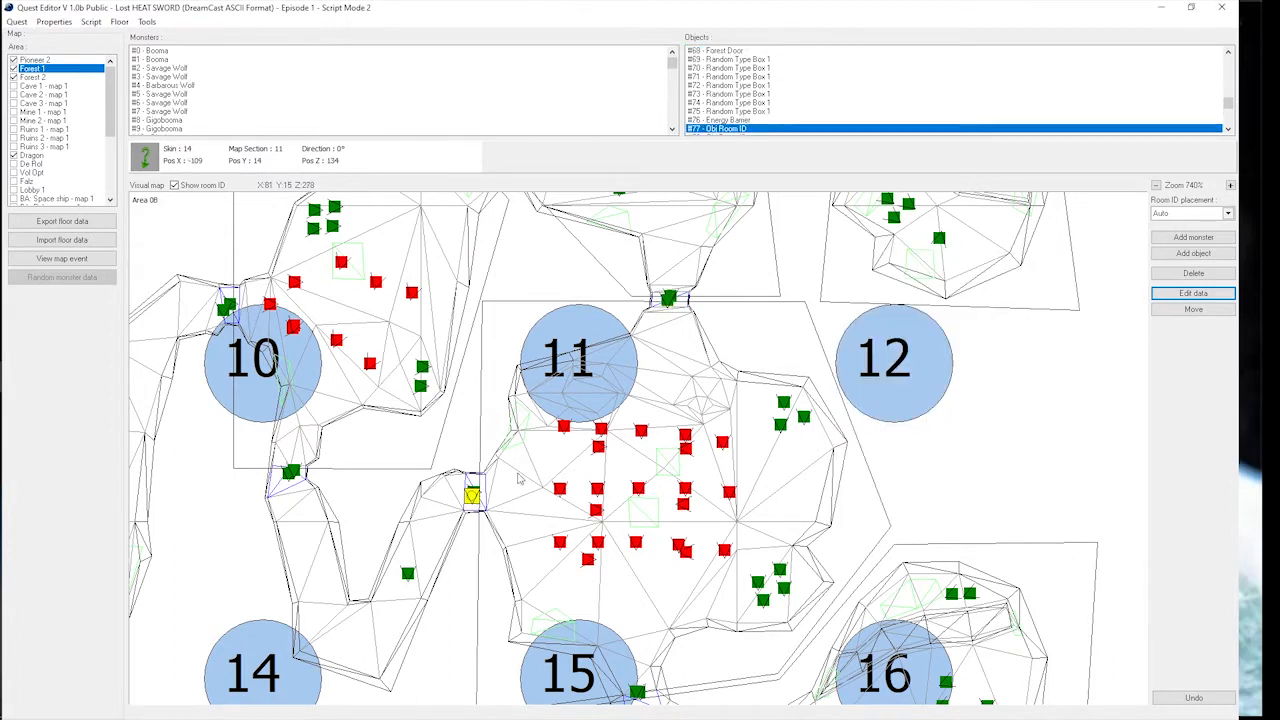
left_click(1183, 293)
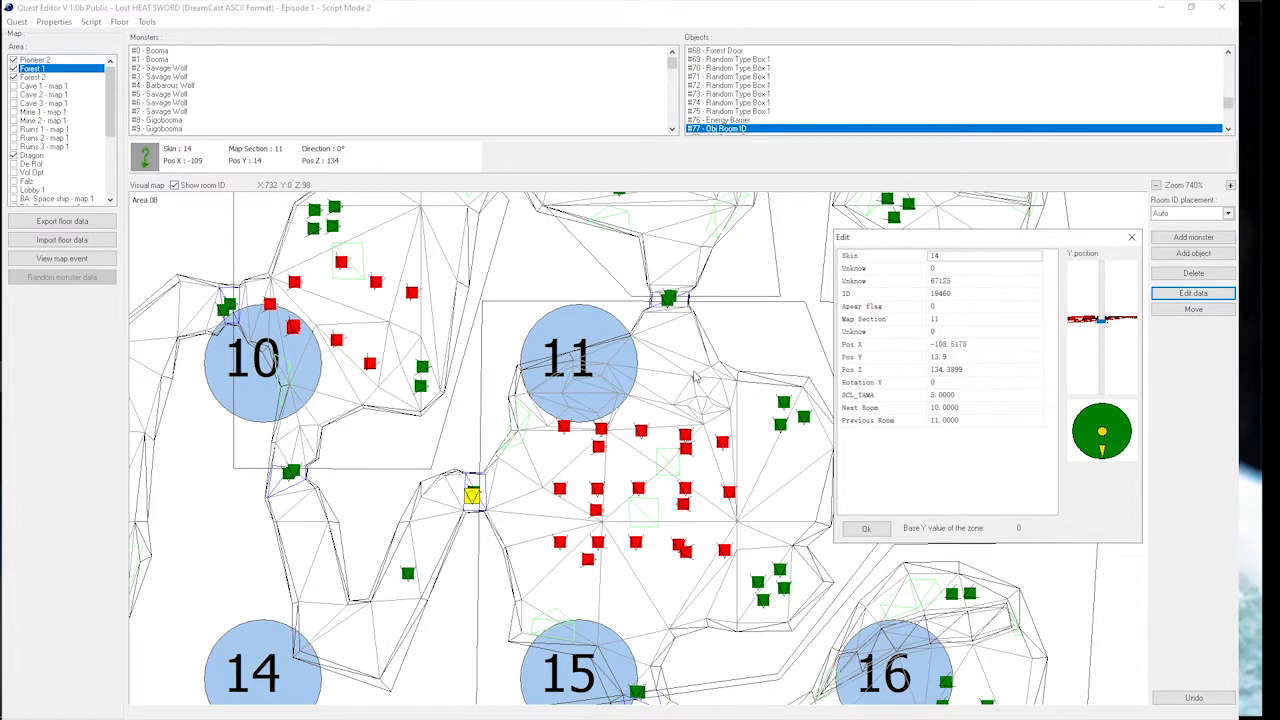
left_click(1131, 238)
scroll(652, 418, "down", 5)
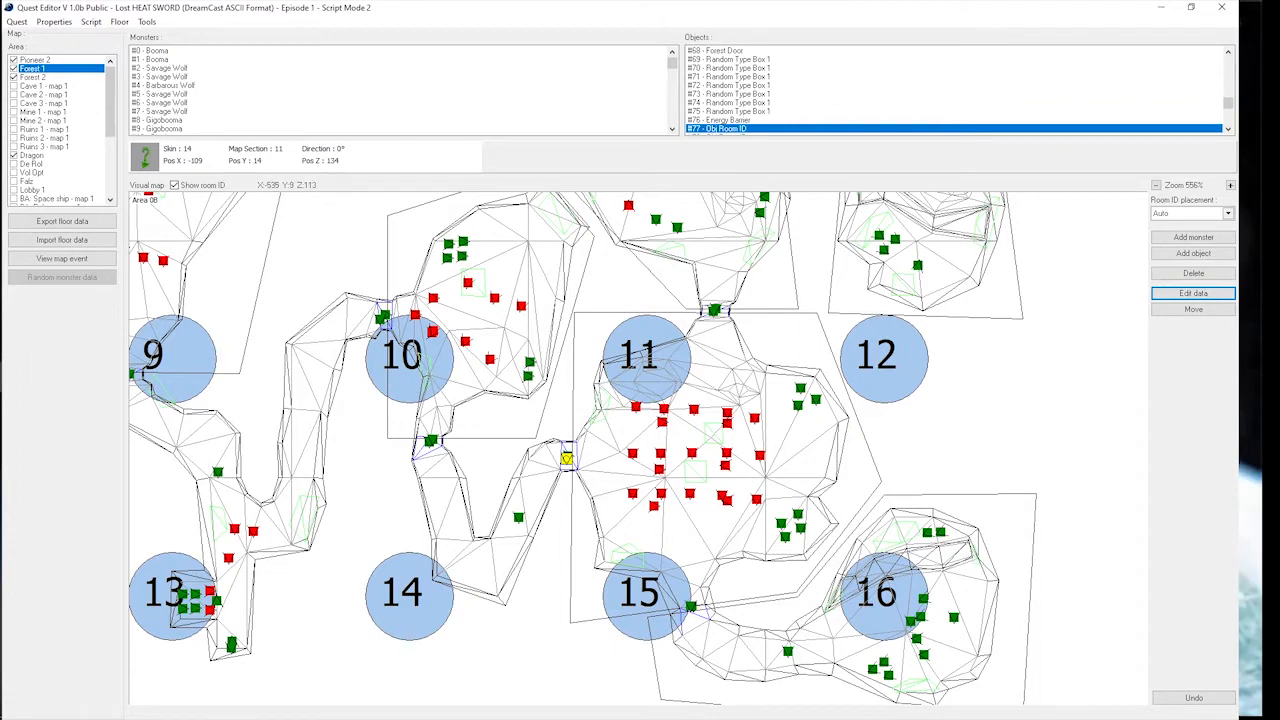
- Switch to the Phantasmal World #2 quest window and maximize it
left_click(1, 376)
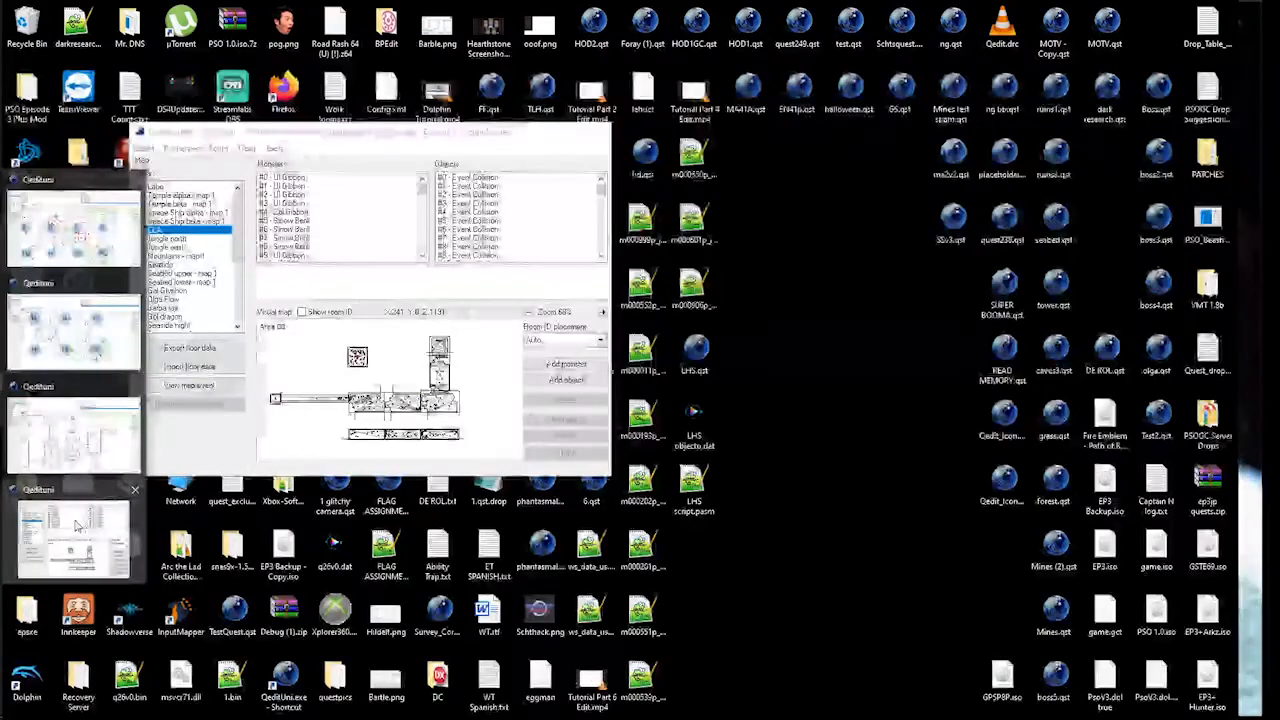
left_click(70, 535)
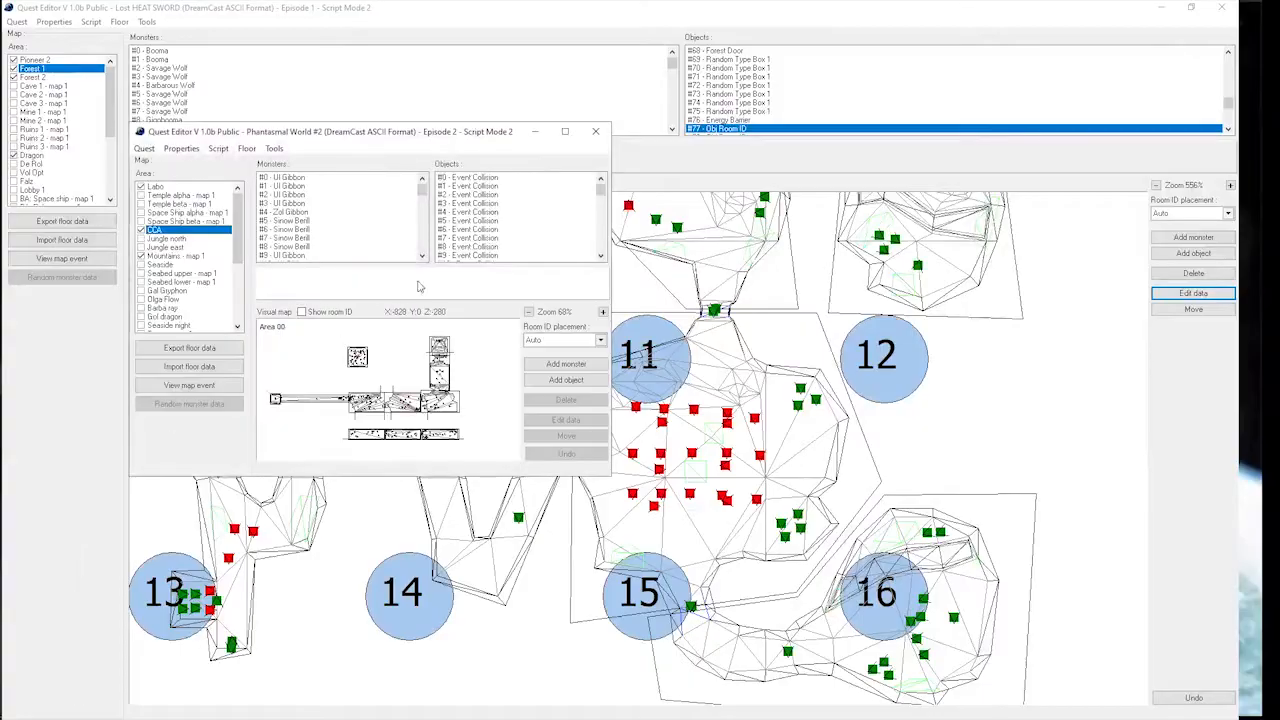
left_click(565, 131)
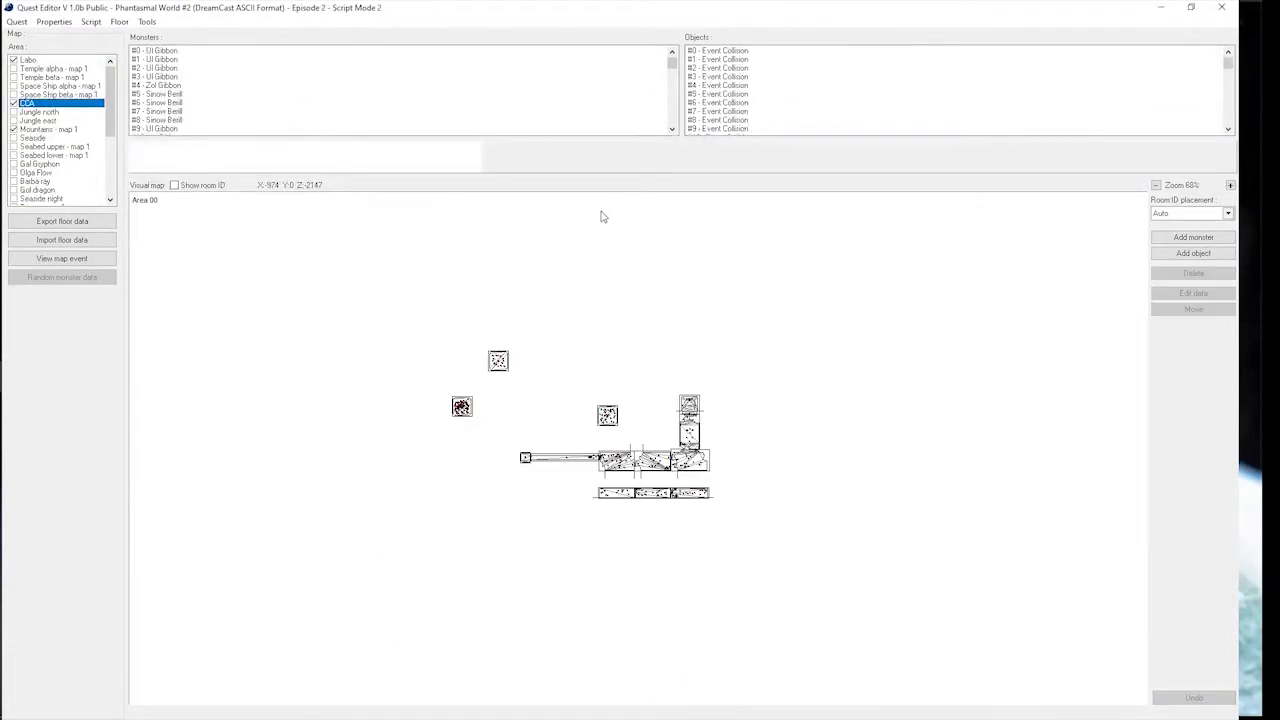
- Open the data of #23 Obj Room ID at a CCA door in the lower row of rooms, view it, and close it
scroll(574, 380, "up", 5)
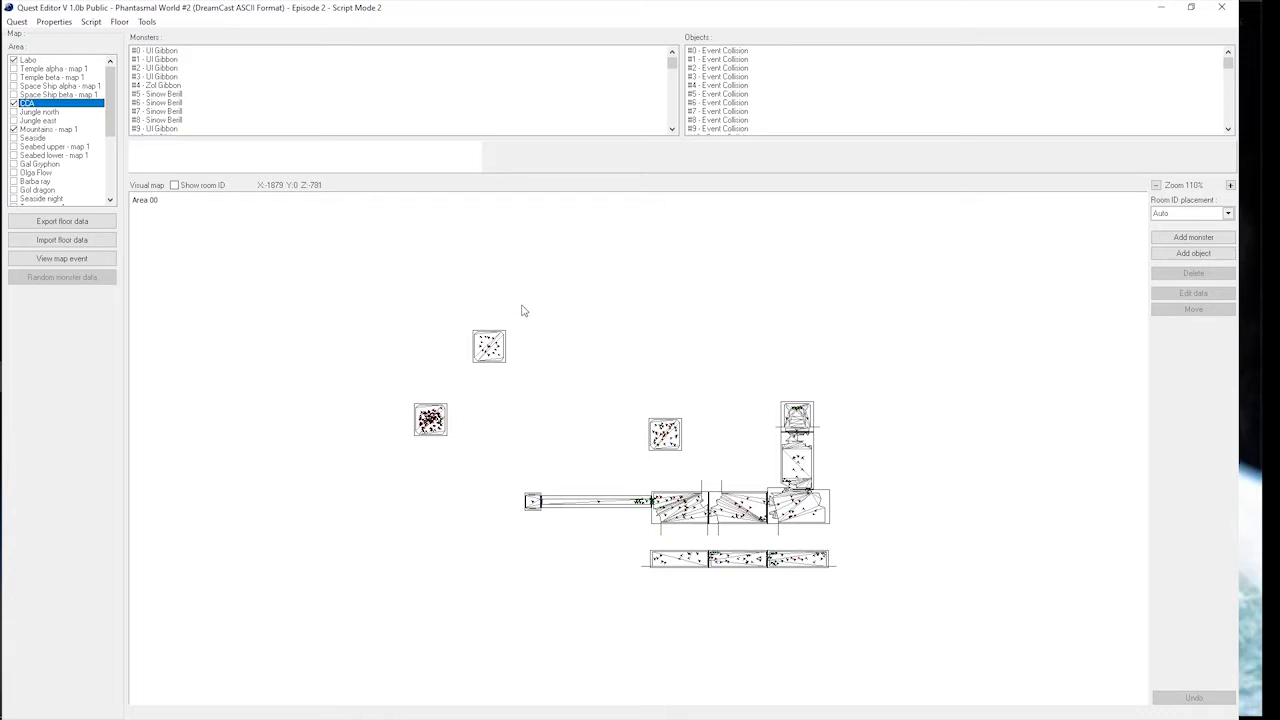
scroll(500, 290, "up", 2)
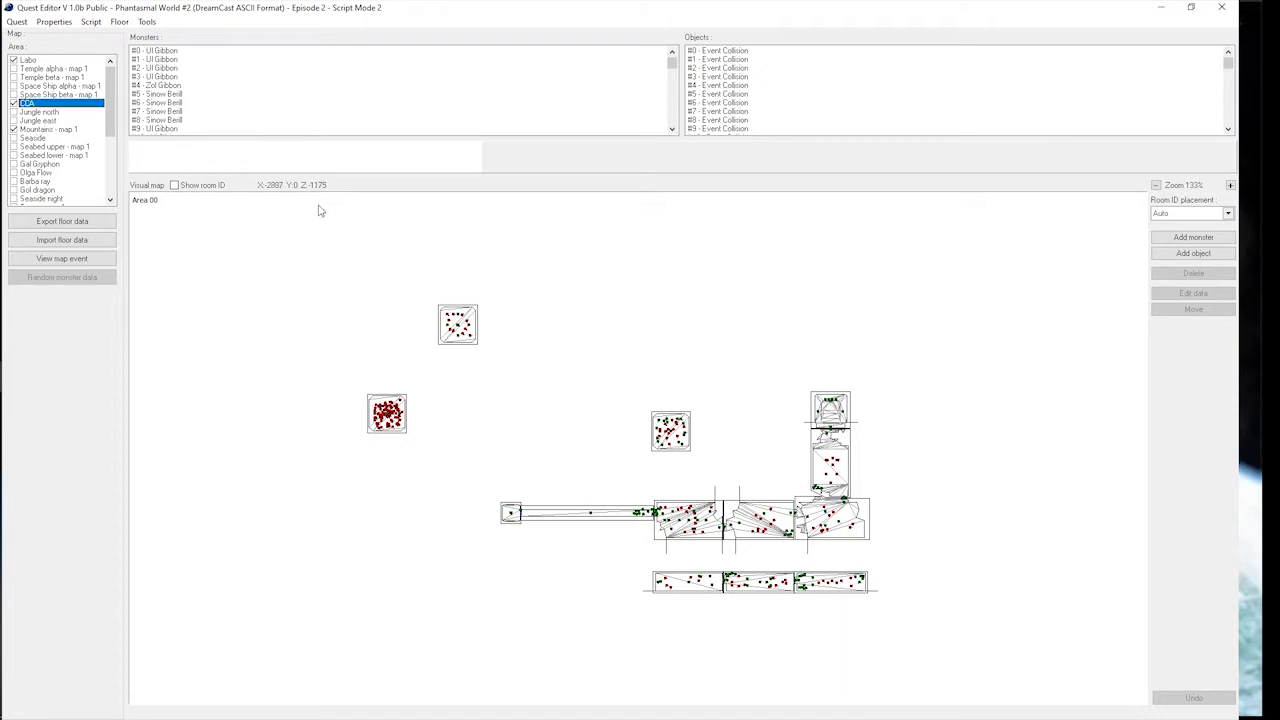
scroll(820, 528, "up", 6)
scroll(825, 538, "up", 4)
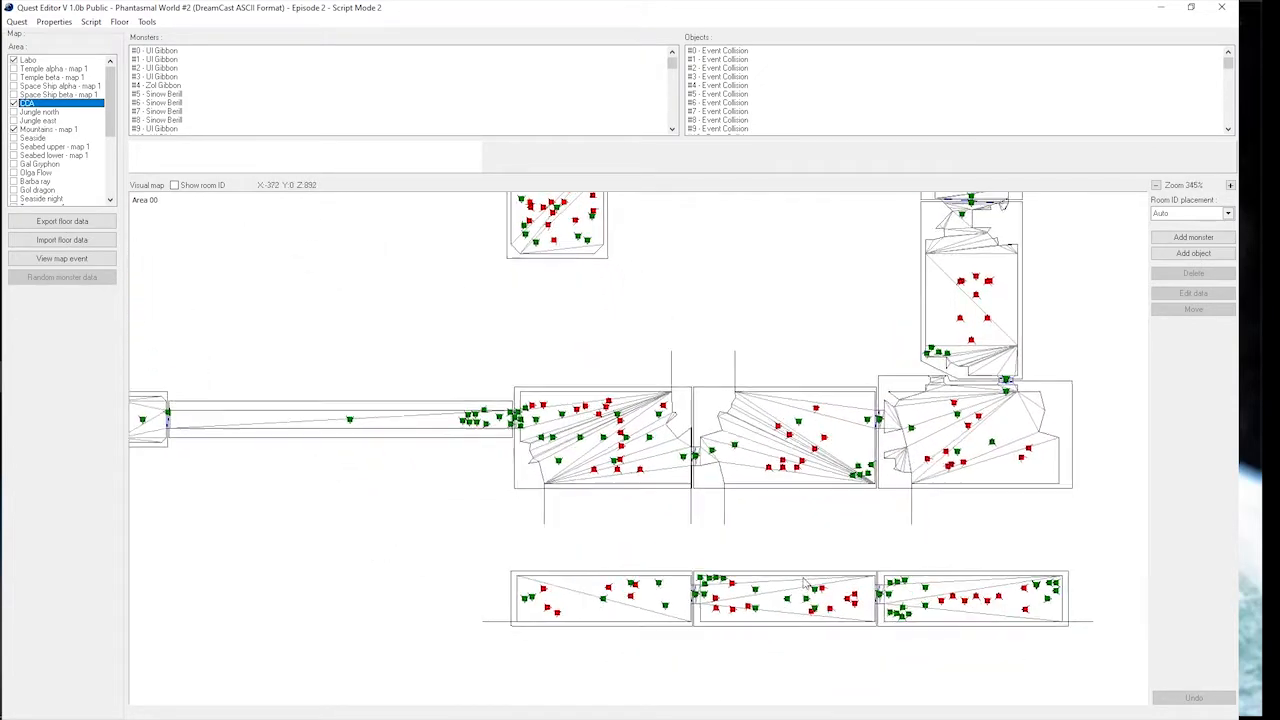
scroll(805, 583, "up", 10)
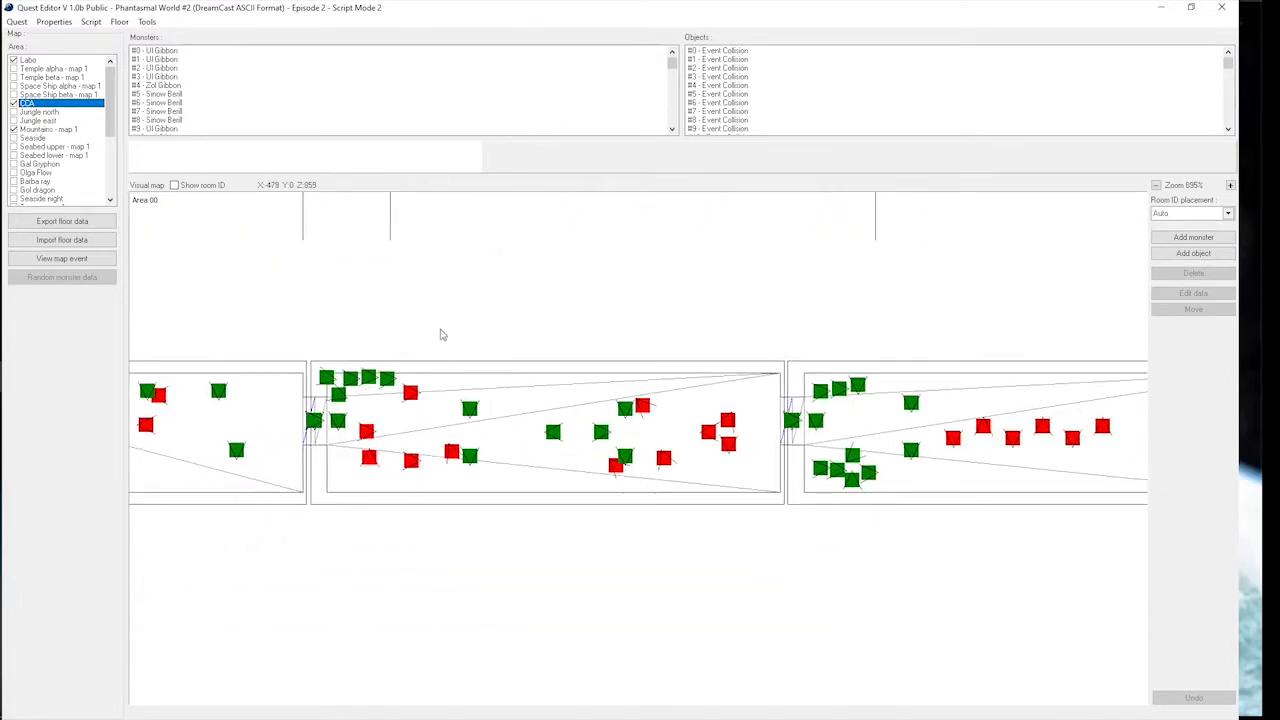
left_click_drag(443, 334, 430, 334)
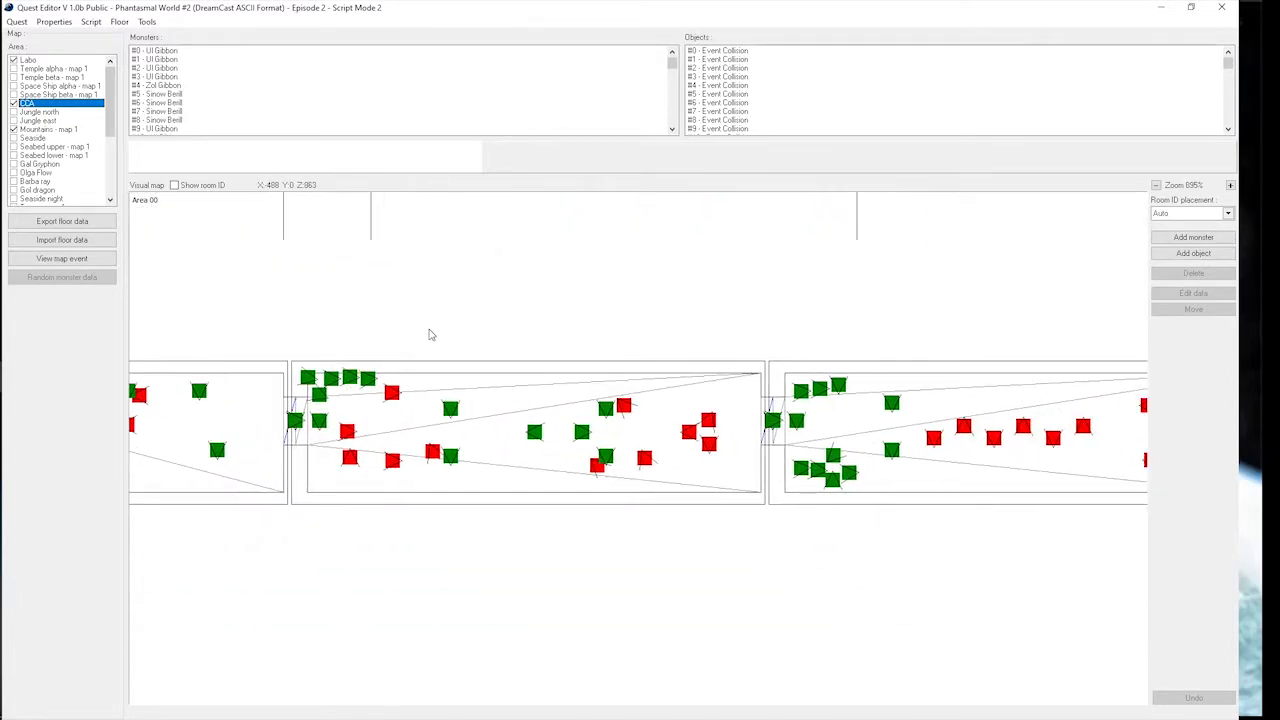
left_click(773, 425)
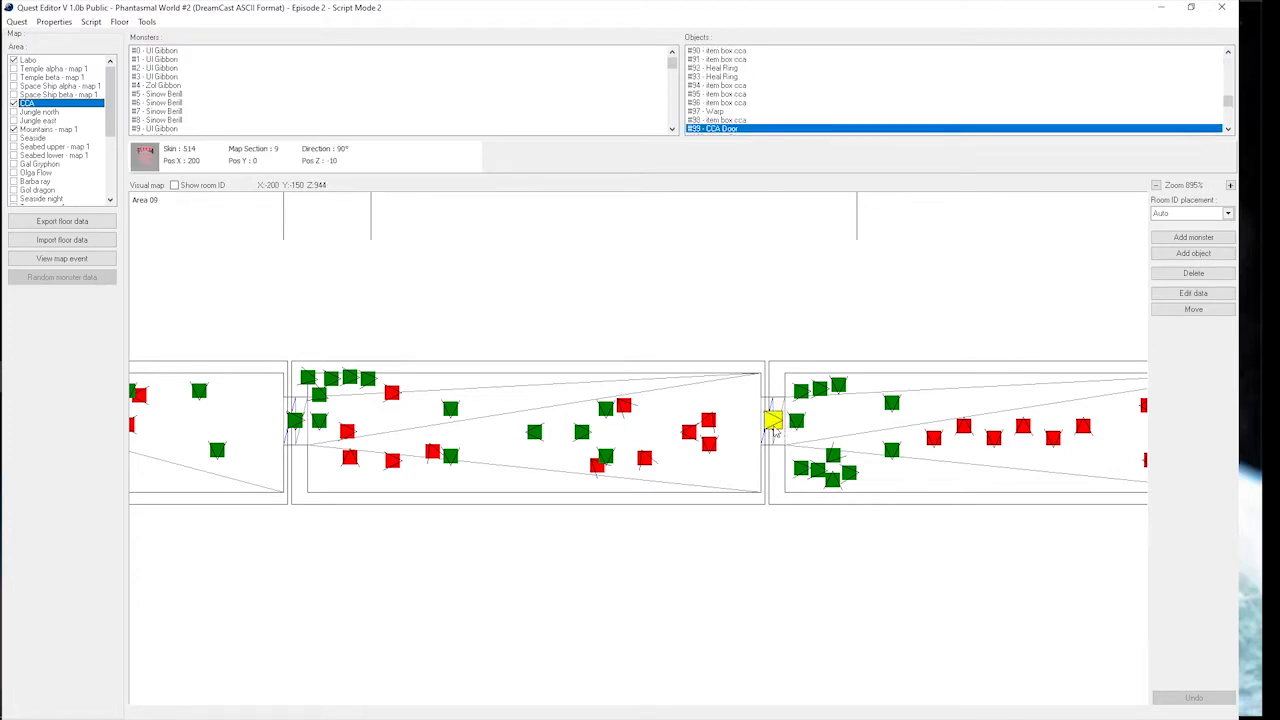
left_click(770, 432)
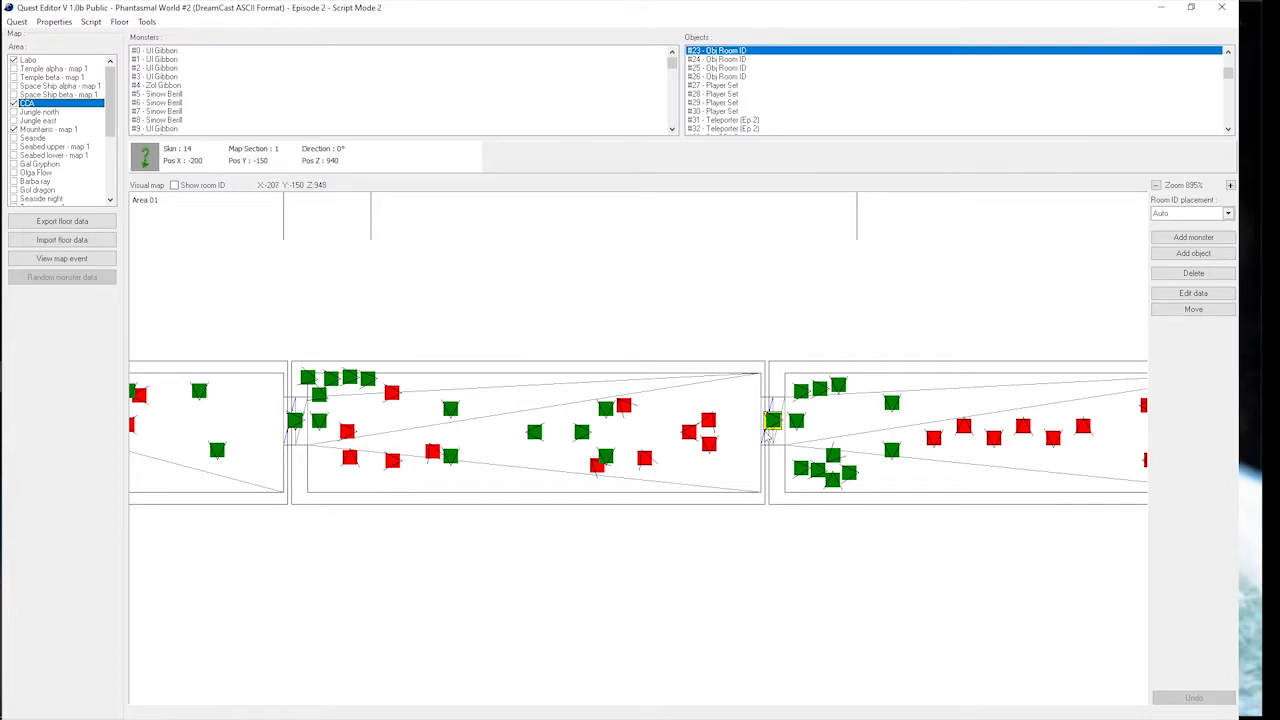
left_click(1163, 298)
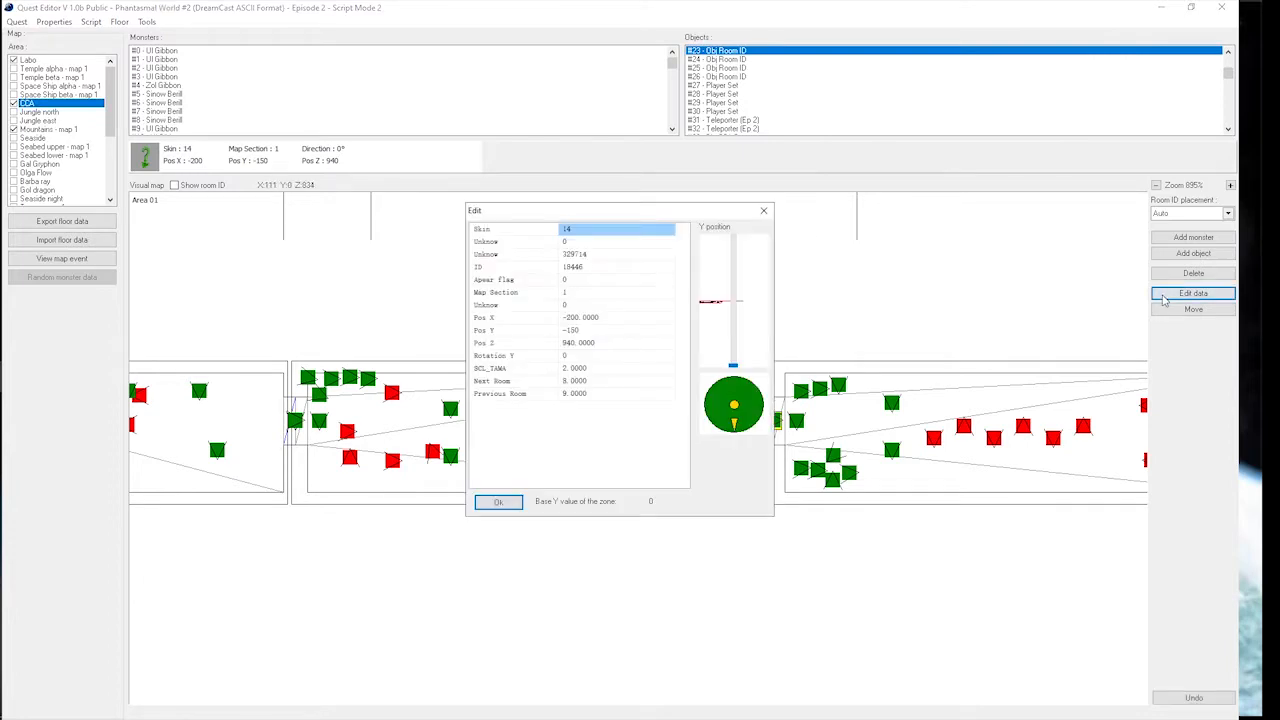
left_click_drag(655, 212, 1016, 159)
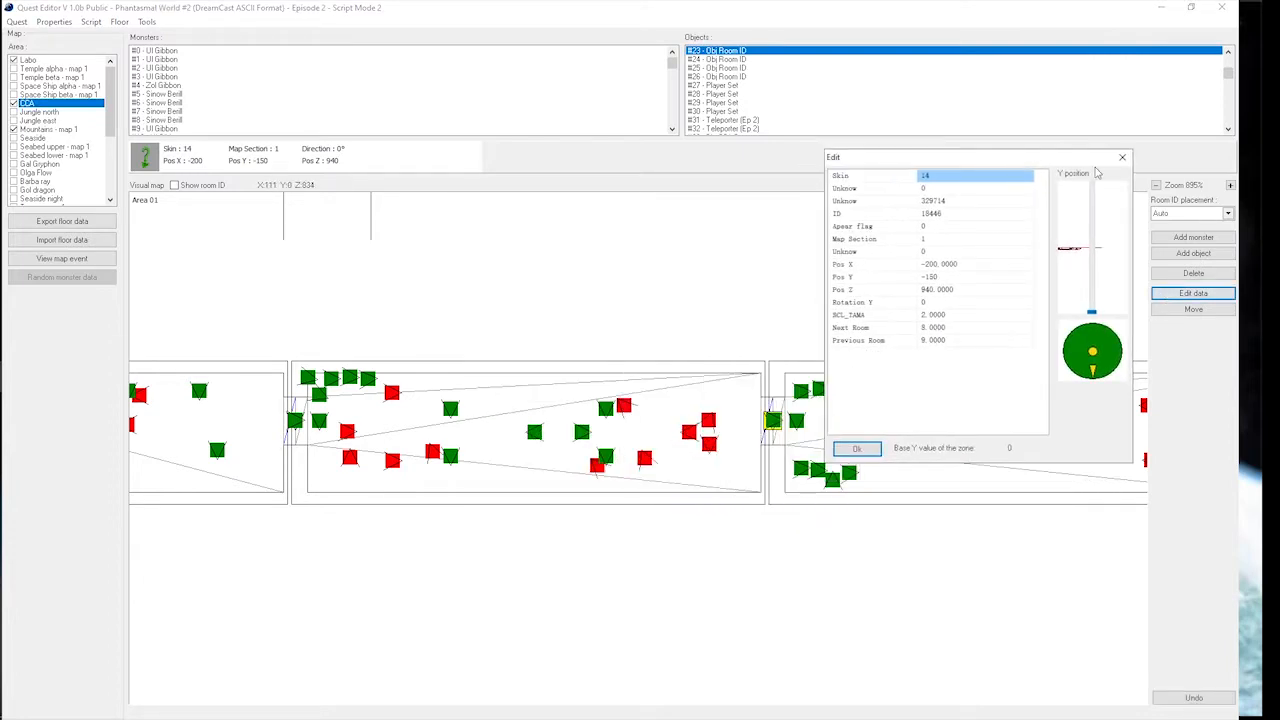
left_click(1122, 157)
- Show room IDs on the CCA map, compare them with the Next Room and Previous Room values of #23 Obj Room ID, and close its data
left_click(174, 185)
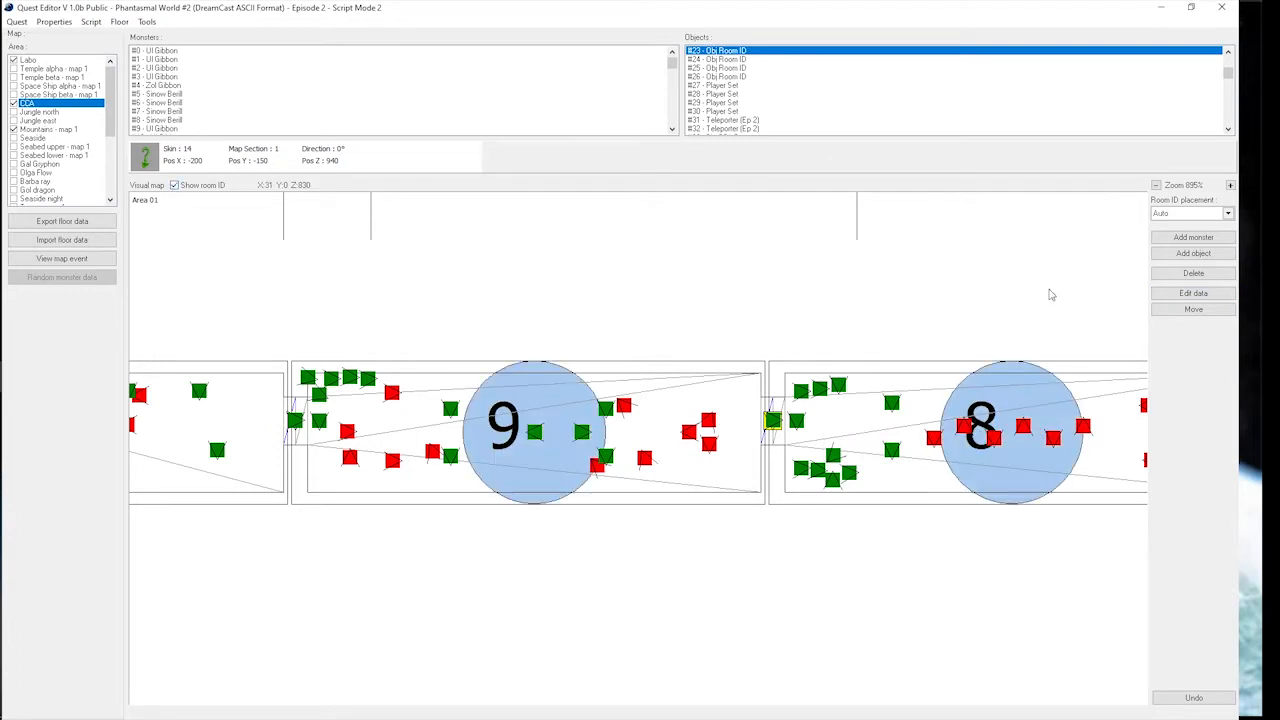
left_click(1193, 293)
left_click_drag(993, 161, 808, 89)
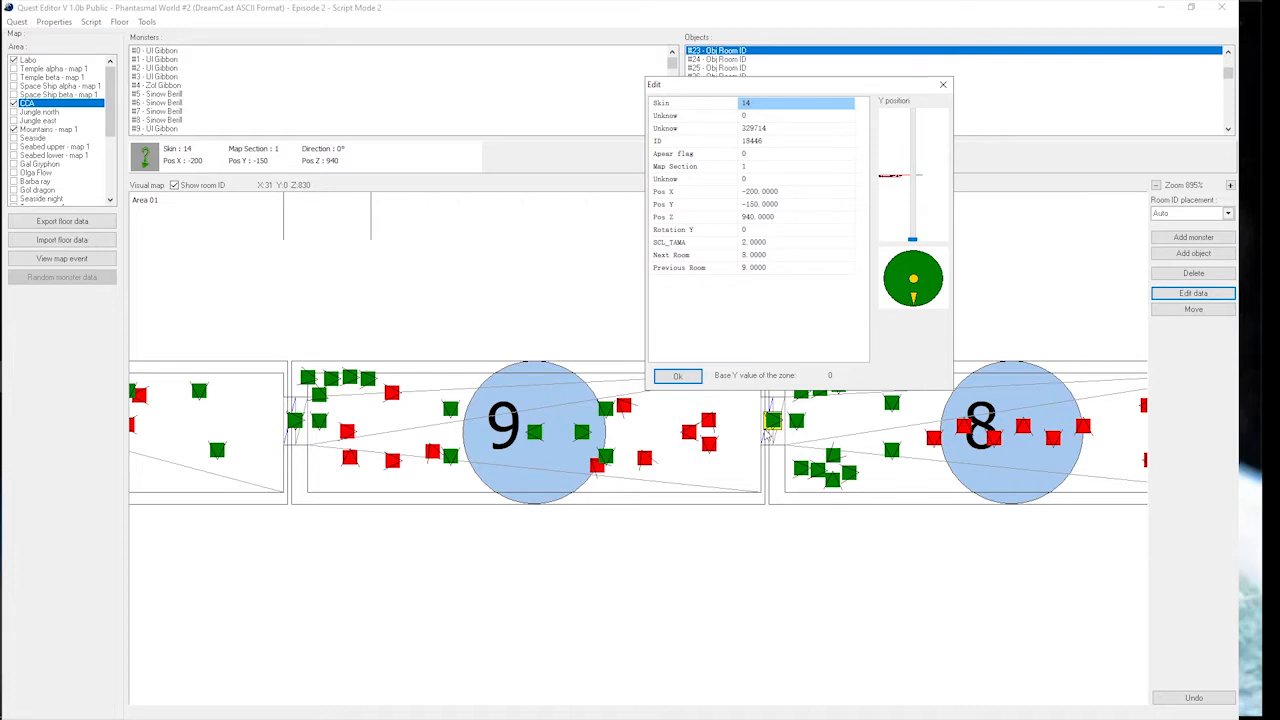
left_click(941, 86)
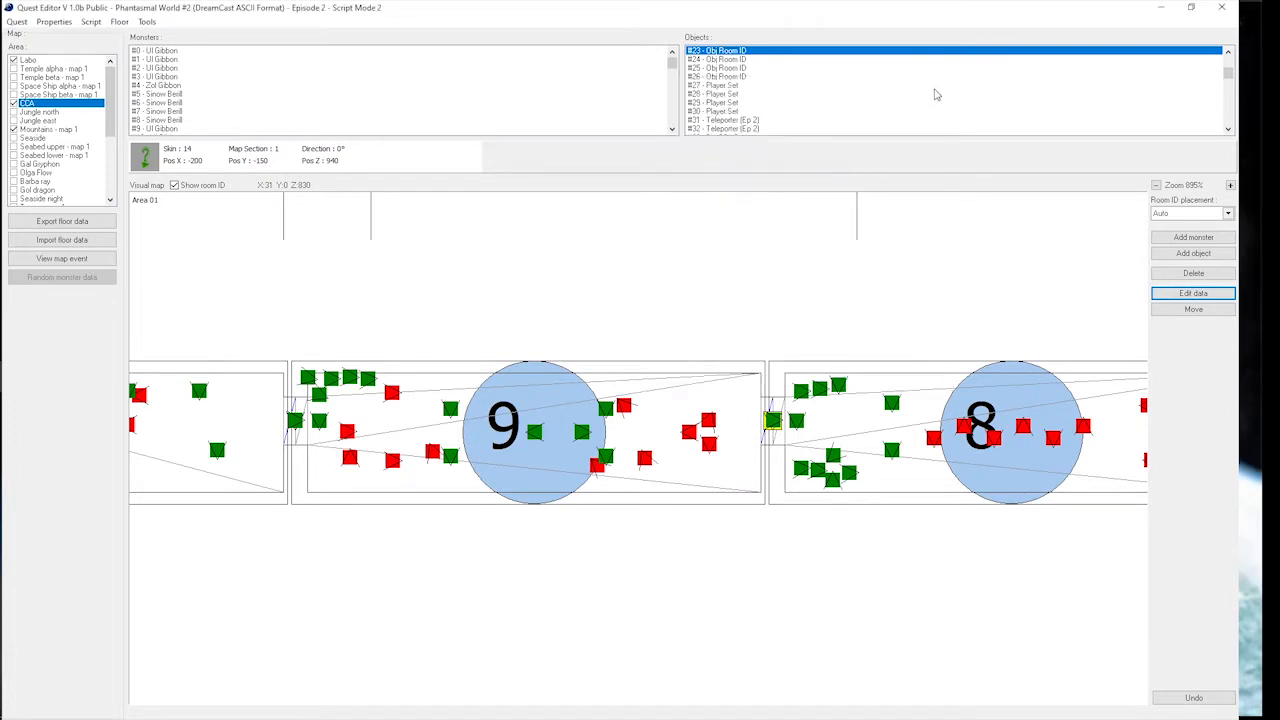
- Display the Mountains - map 1 area and select #191 Obj Room ID in the narrow opening to inspect its placement
left_click(40, 130)
scroll(665, 420, "down", 5)
scroll(535, 433, "up", 10)
scroll(692, 460, "up", 4)
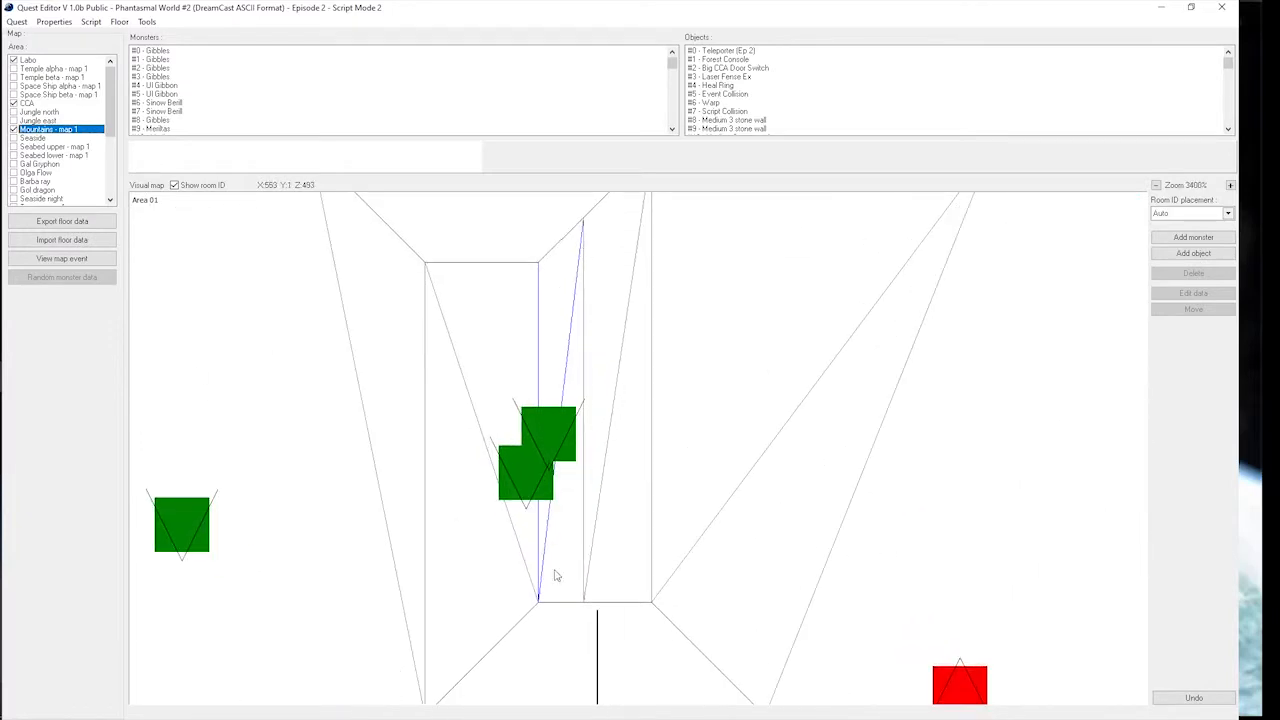
left_click(533, 495)
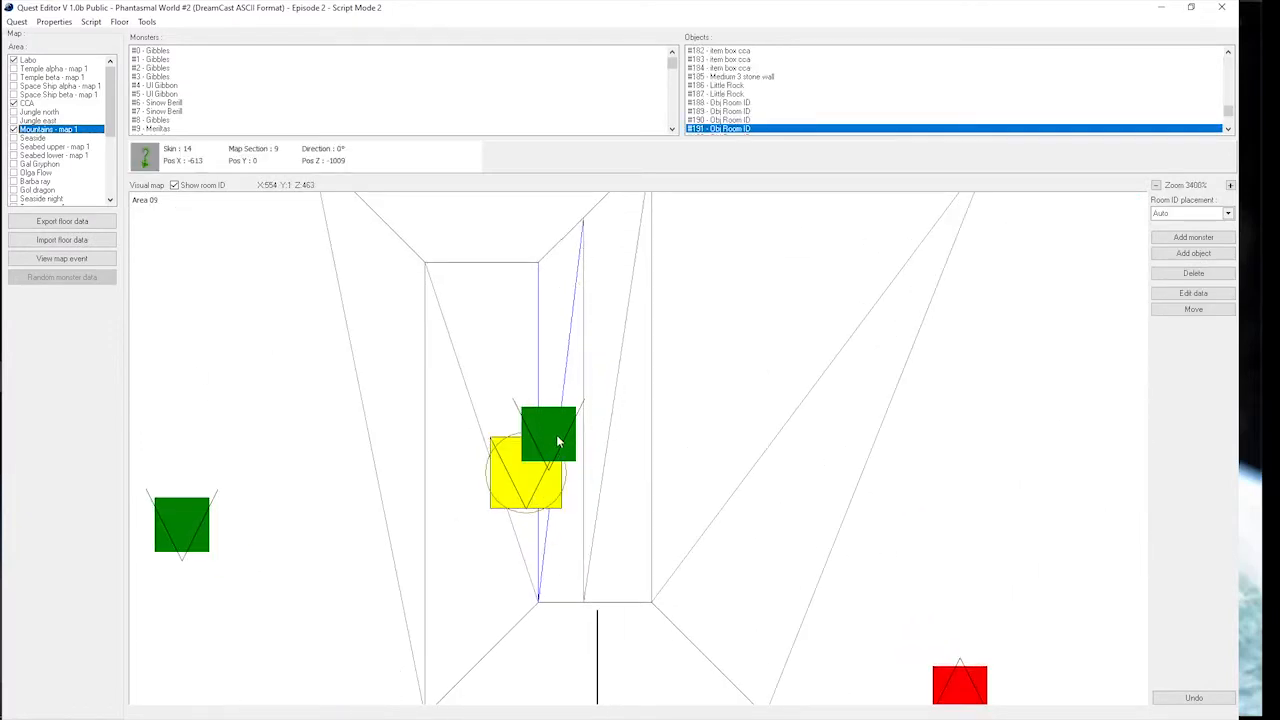
scroll(558, 442, "down", 3)
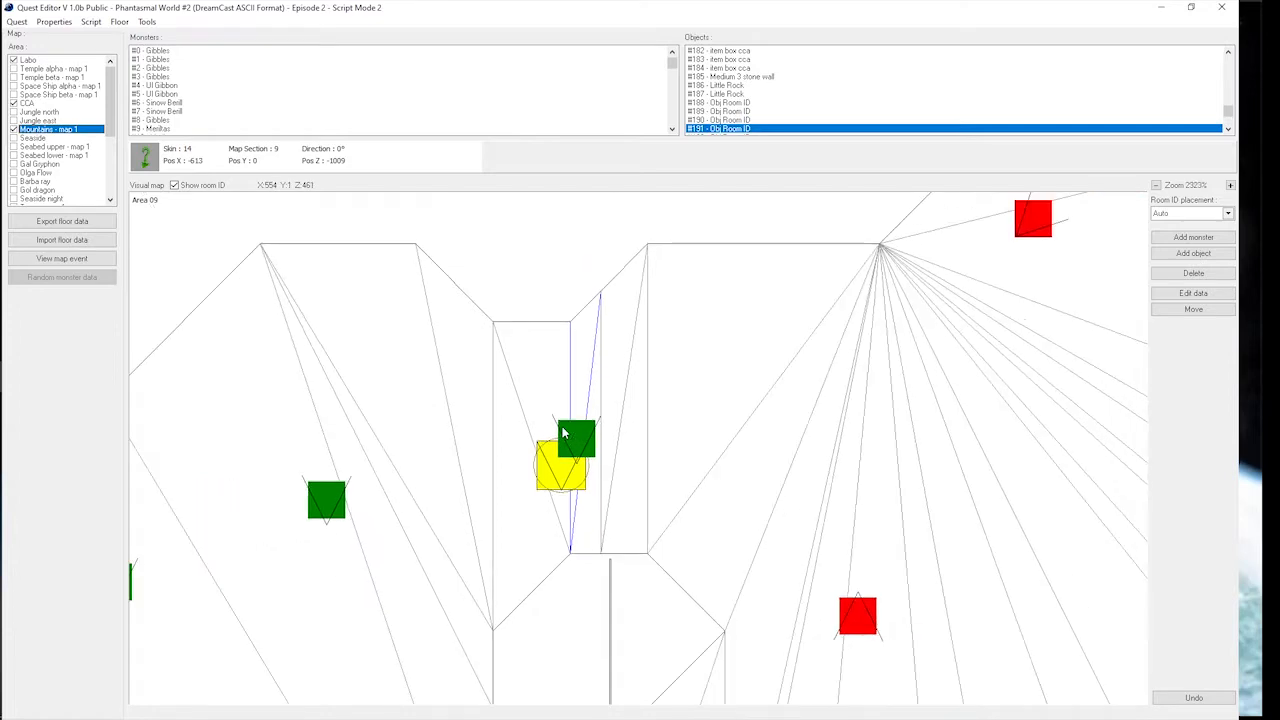
scroll(573, 428, "down", 2)
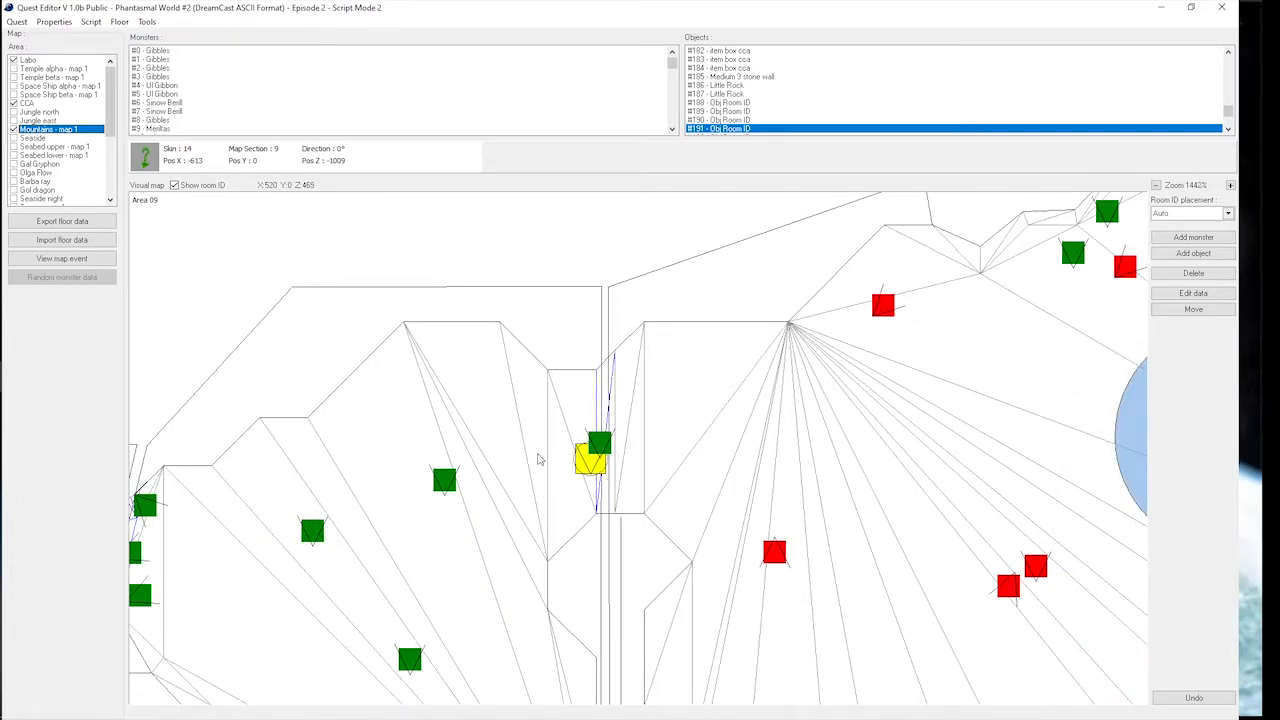
- Examine the objects clustered at the passage between rooms 10 and 4 on the Mountains map
left_click_drag(523, 509, 738, 290)
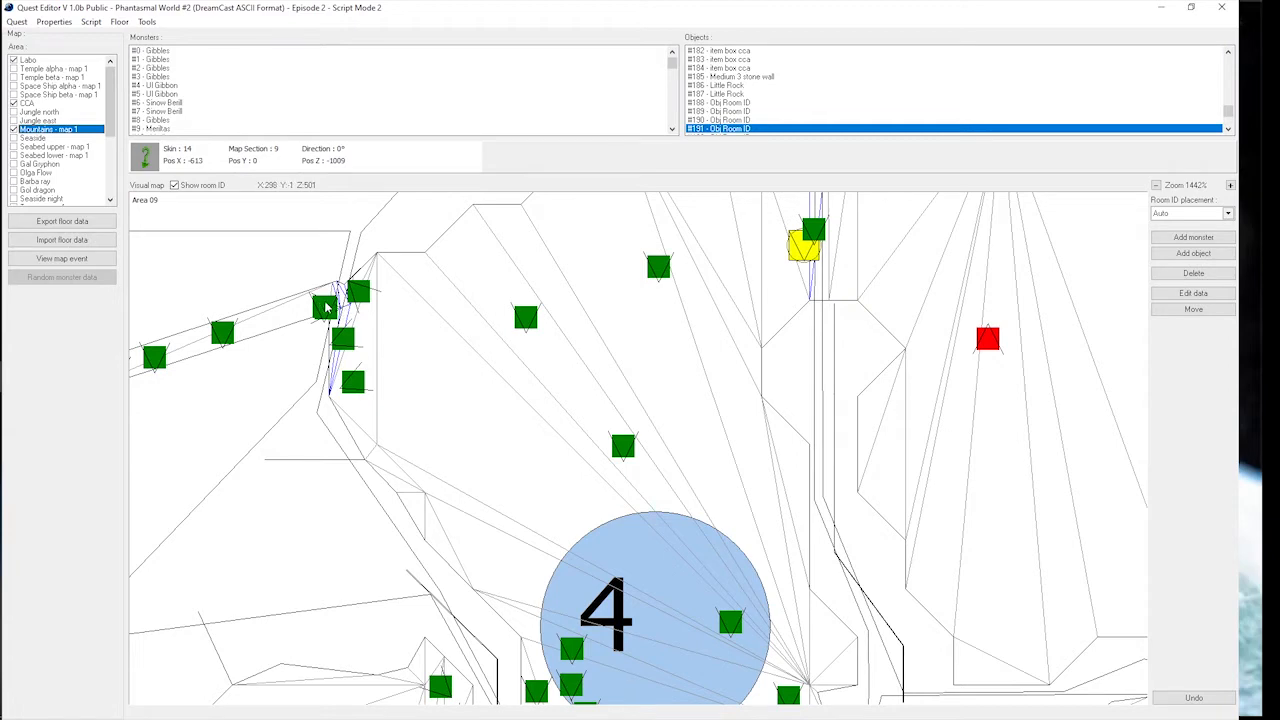
left_click_drag(385, 345, 738, 406)
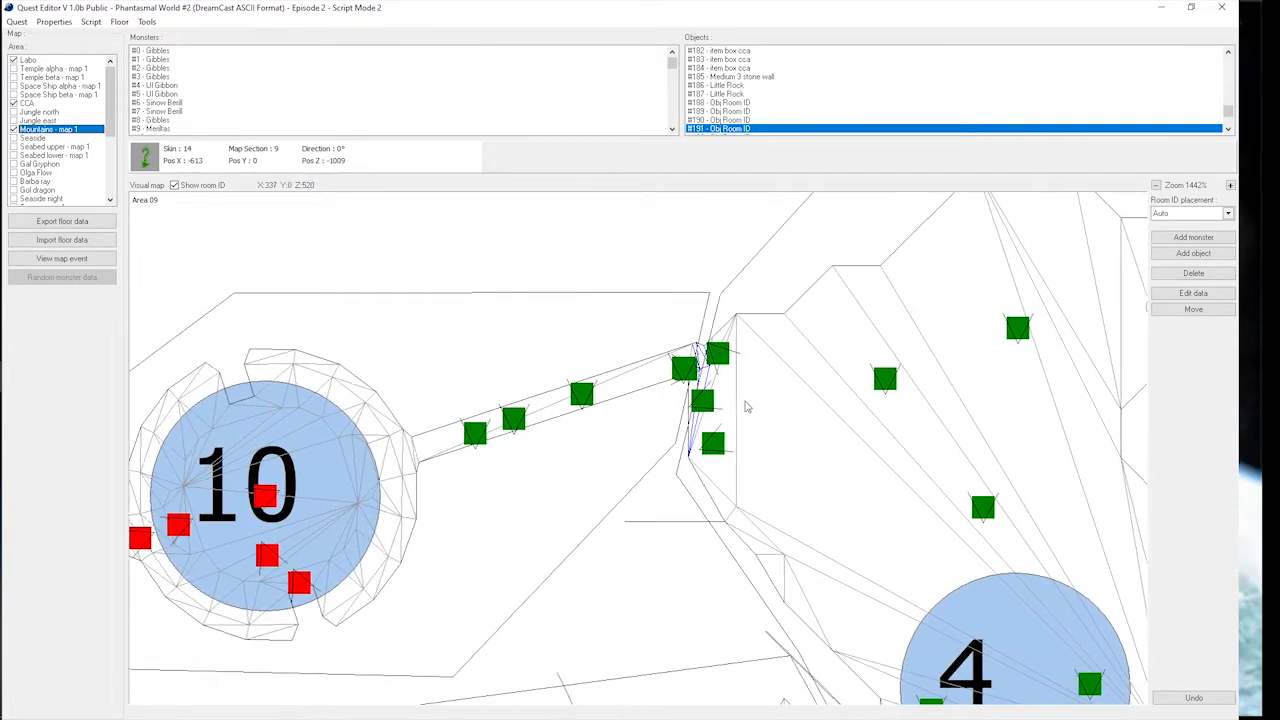
scroll(736, 407, "down", 3)
scroll(724, 405, "up", 1)
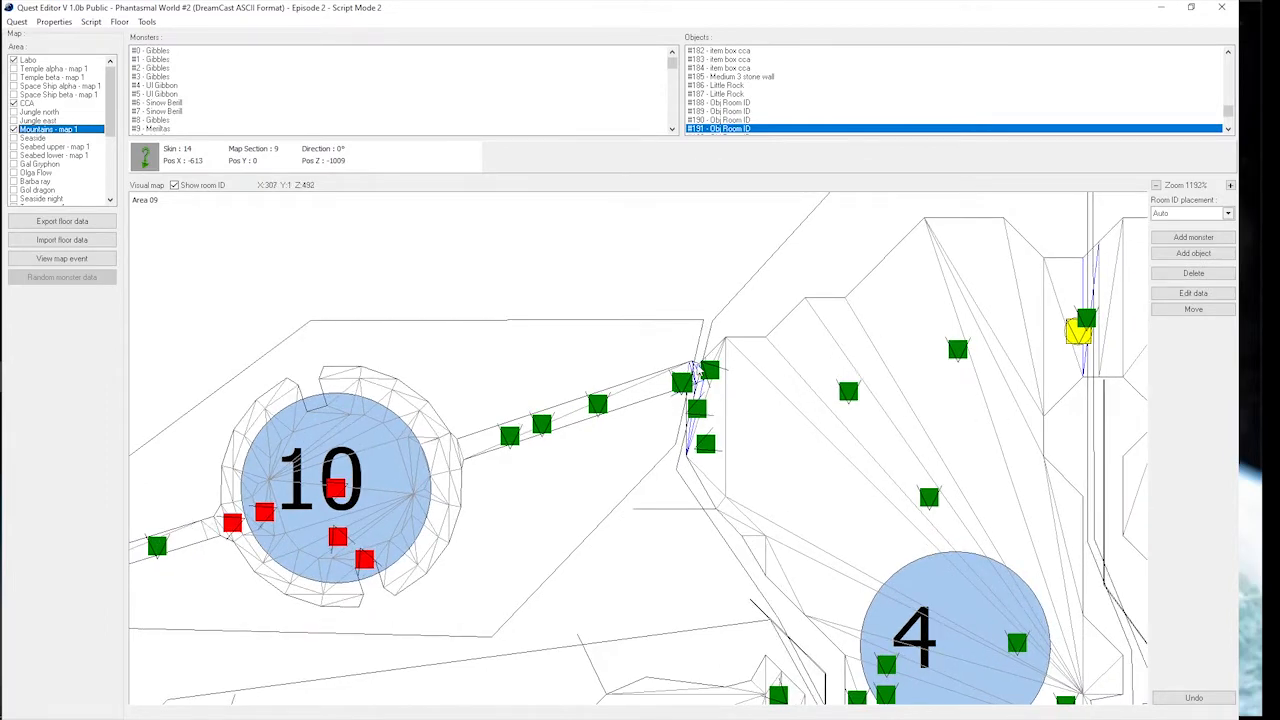
scroll(695, 335, "up", 7)
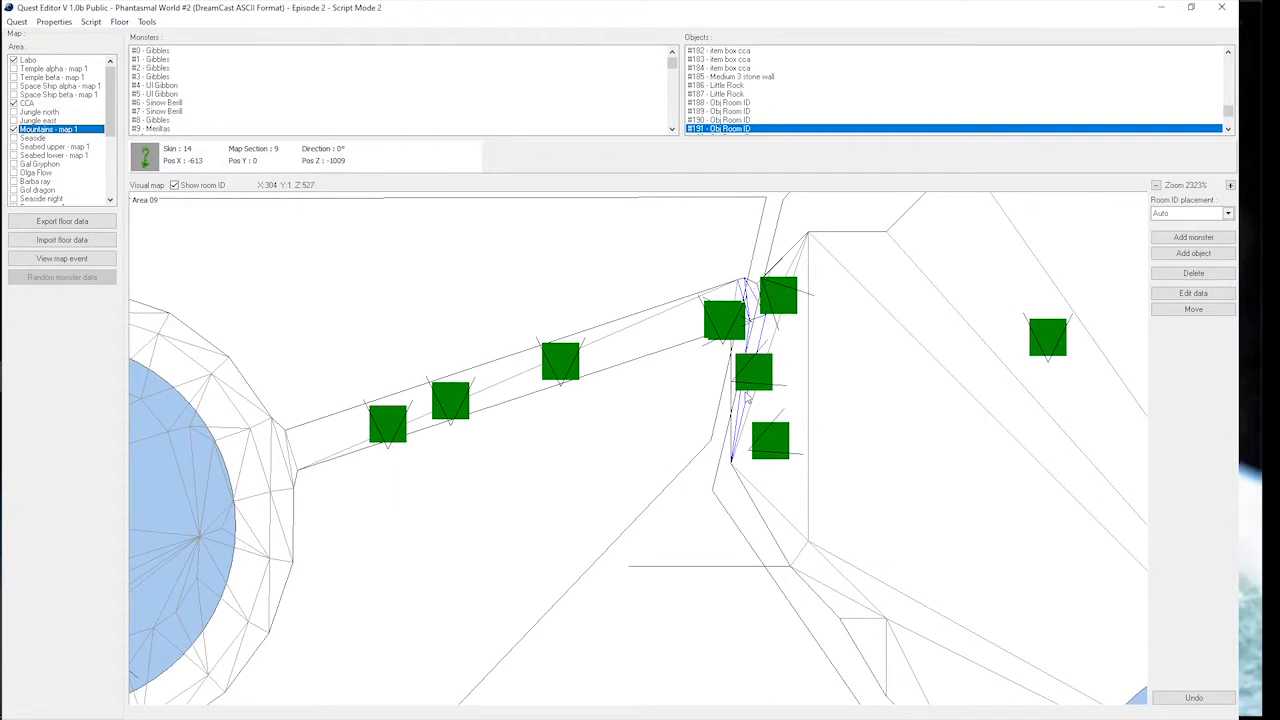
scroll(795, 318, "down", 3)
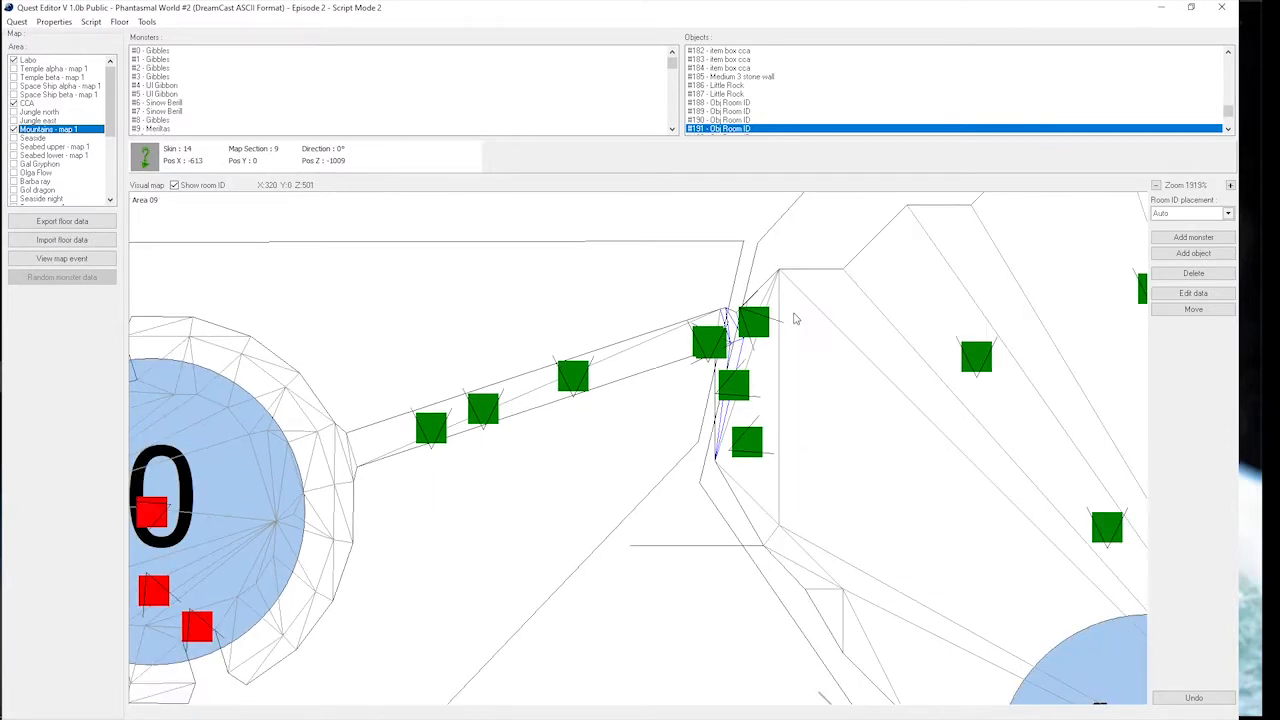
left_click_drag(780, 361, 750, 373)
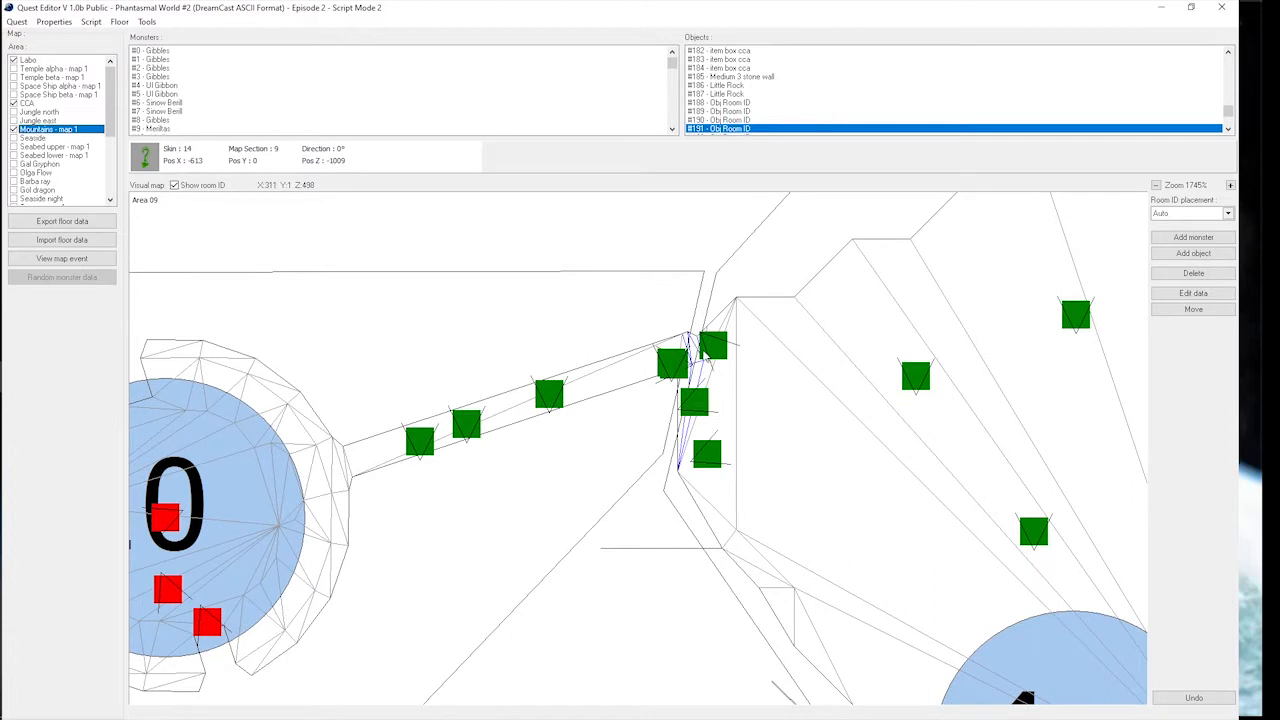
- Open the data of #192 Obj Room ID in the Mountains passage, review its Next Room and Previous Room values, and close it
left_click(686, 359)
left_click(690, 366)
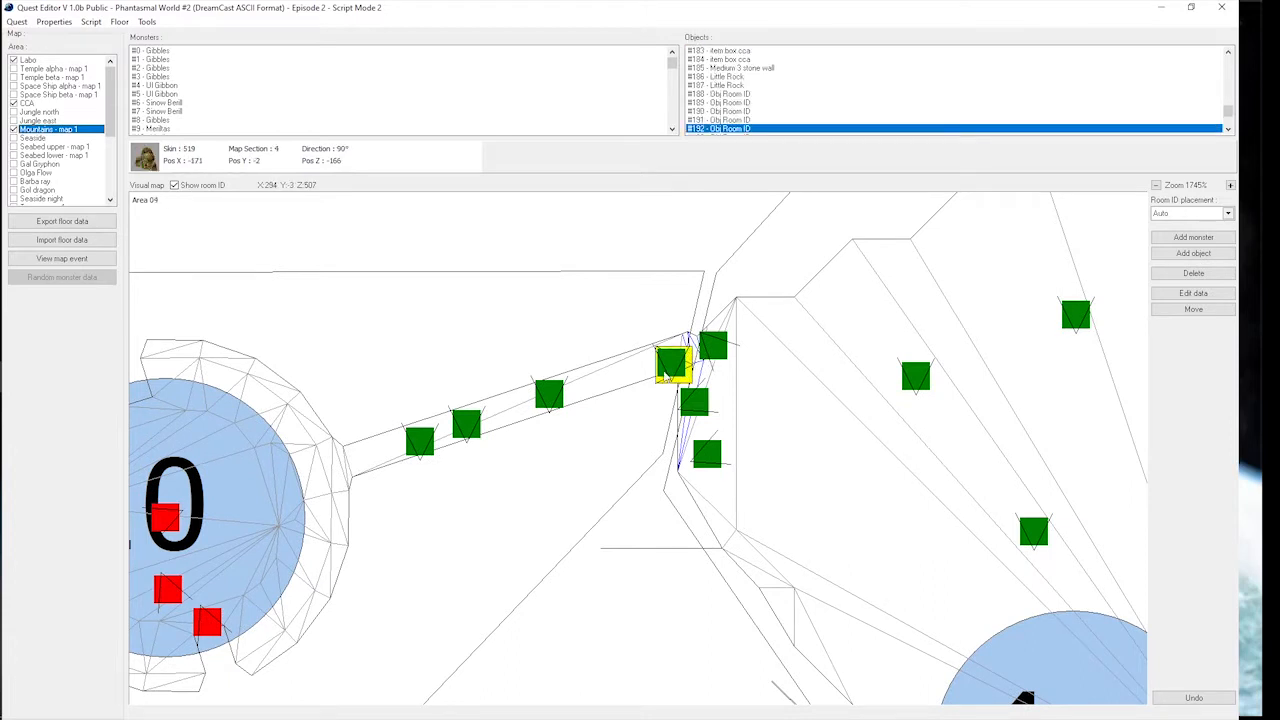
left_click(1178, 297)
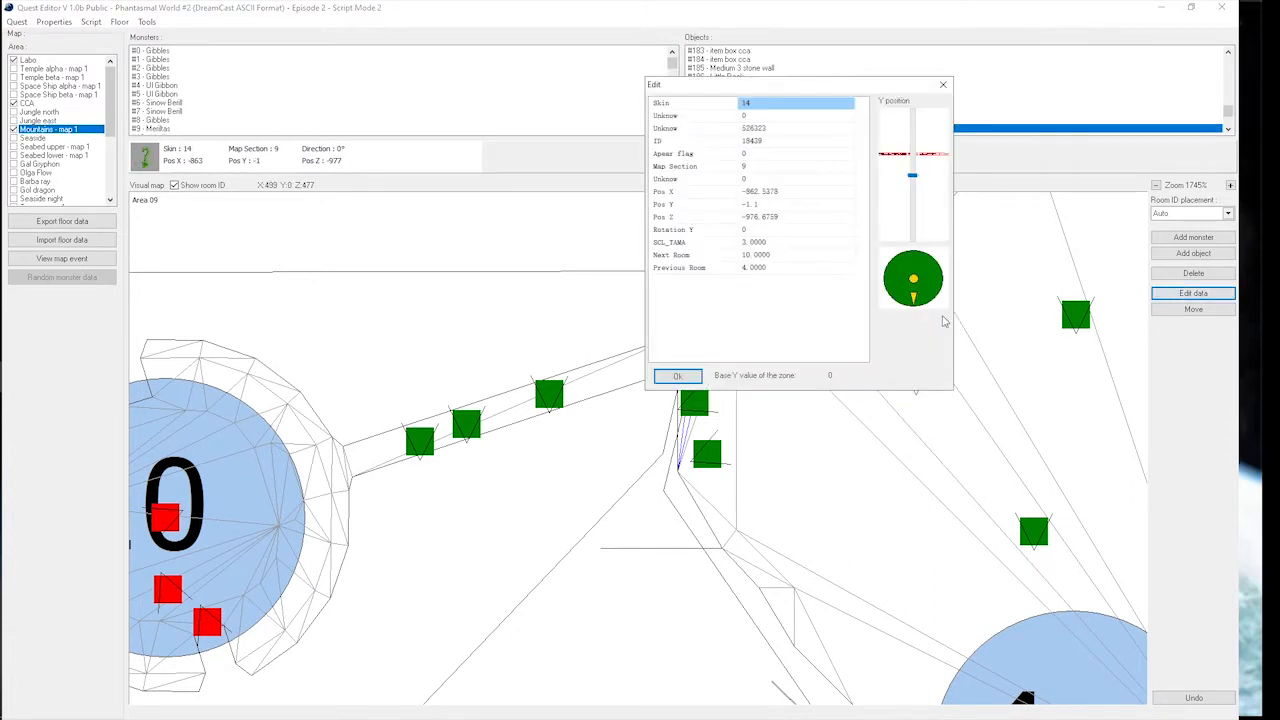
left_click_drag(762, 93, 926, 186)
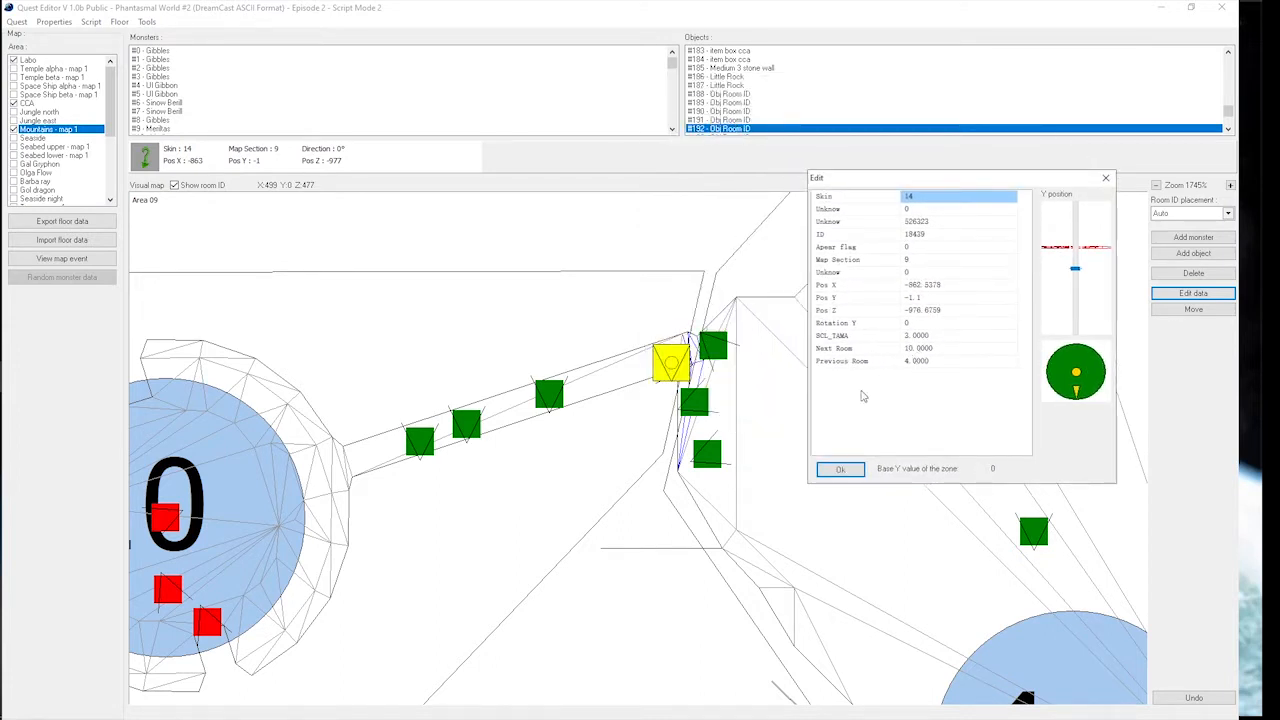
left_click(1105, 177)
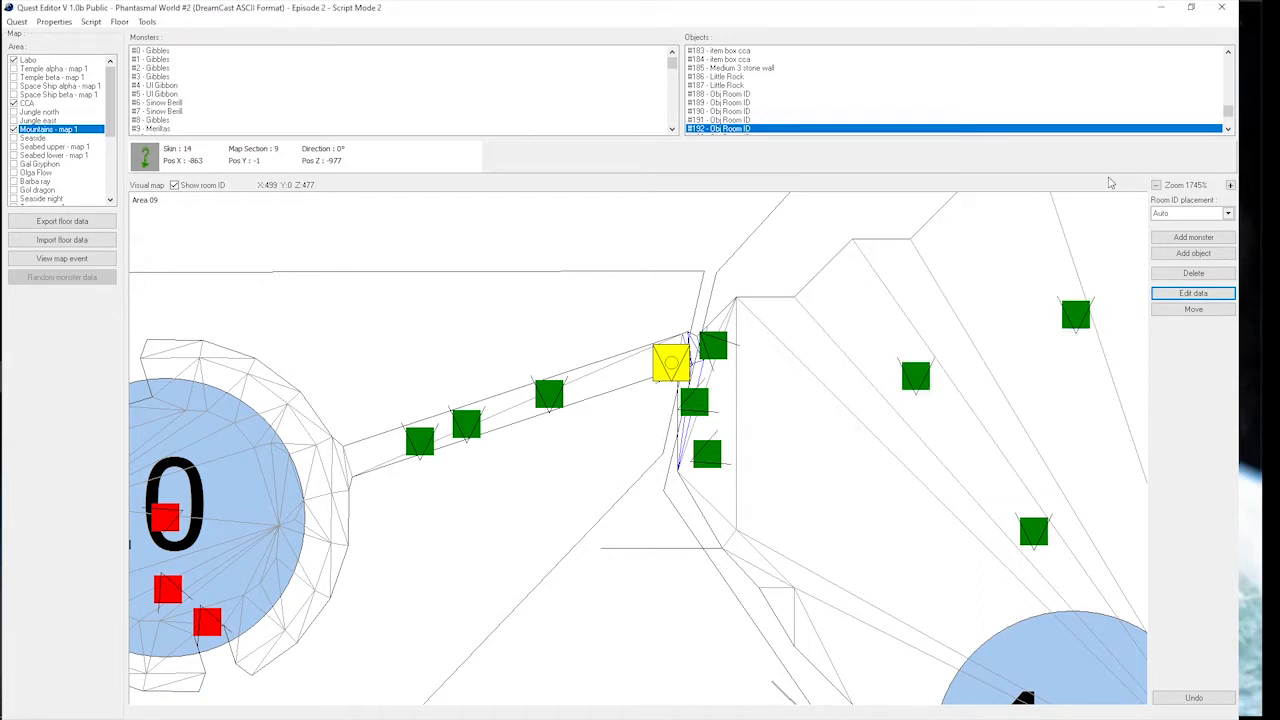
- Display the Tower - map 1 area around room 2
left_click_drag(111, 122, 111, 147)
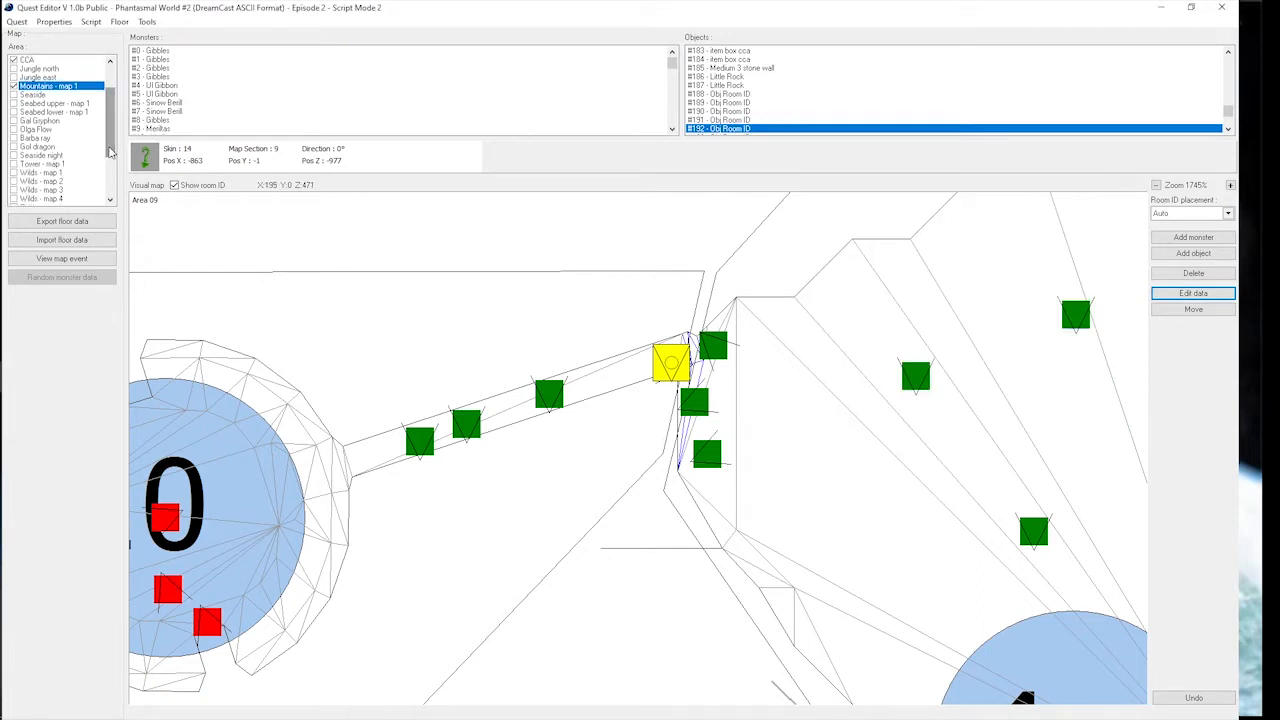
left_click(50, 164)
scroll(545, 482, "down", 5)
scroll(565, 505, "down", 6)
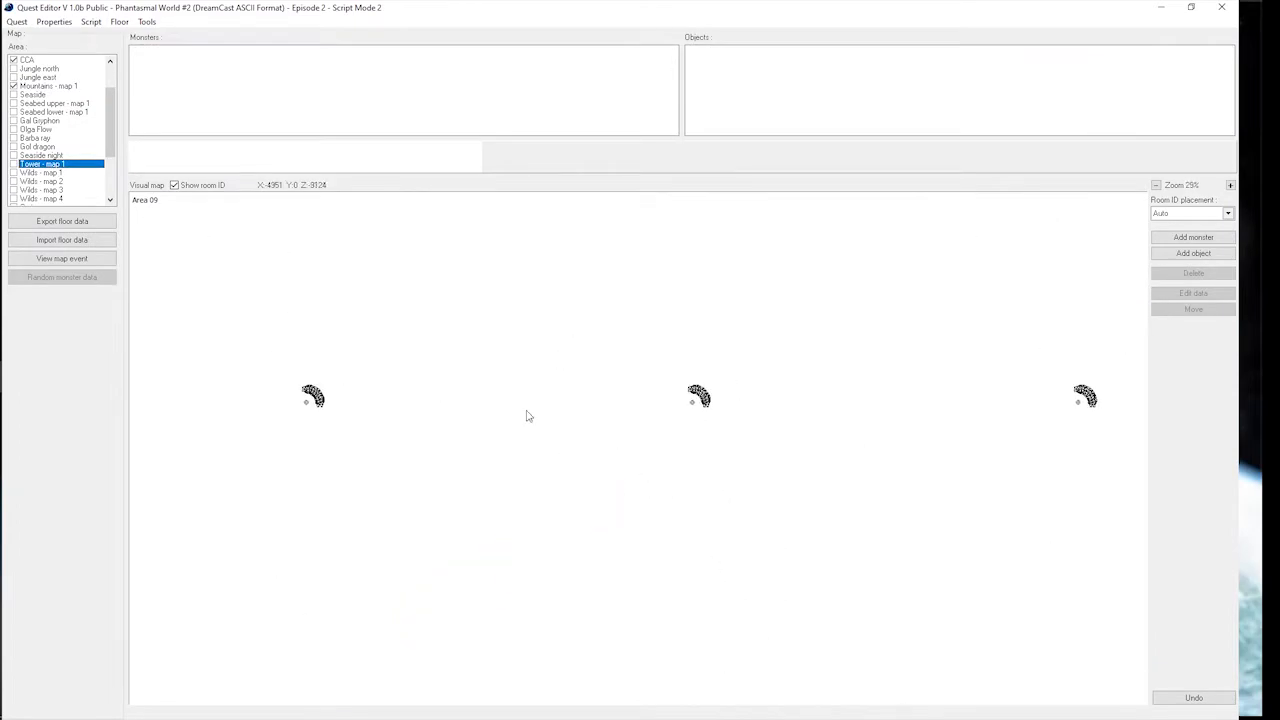
scroll(589, 460, "up", 6)
left_click_drag(826, 426, 506, 421)
scroll(591, 420, "up", 5)
- Add an Obj Room ID object in the western of the two narrow exits below the curved corridor of room 2
left_click(1193, 253)
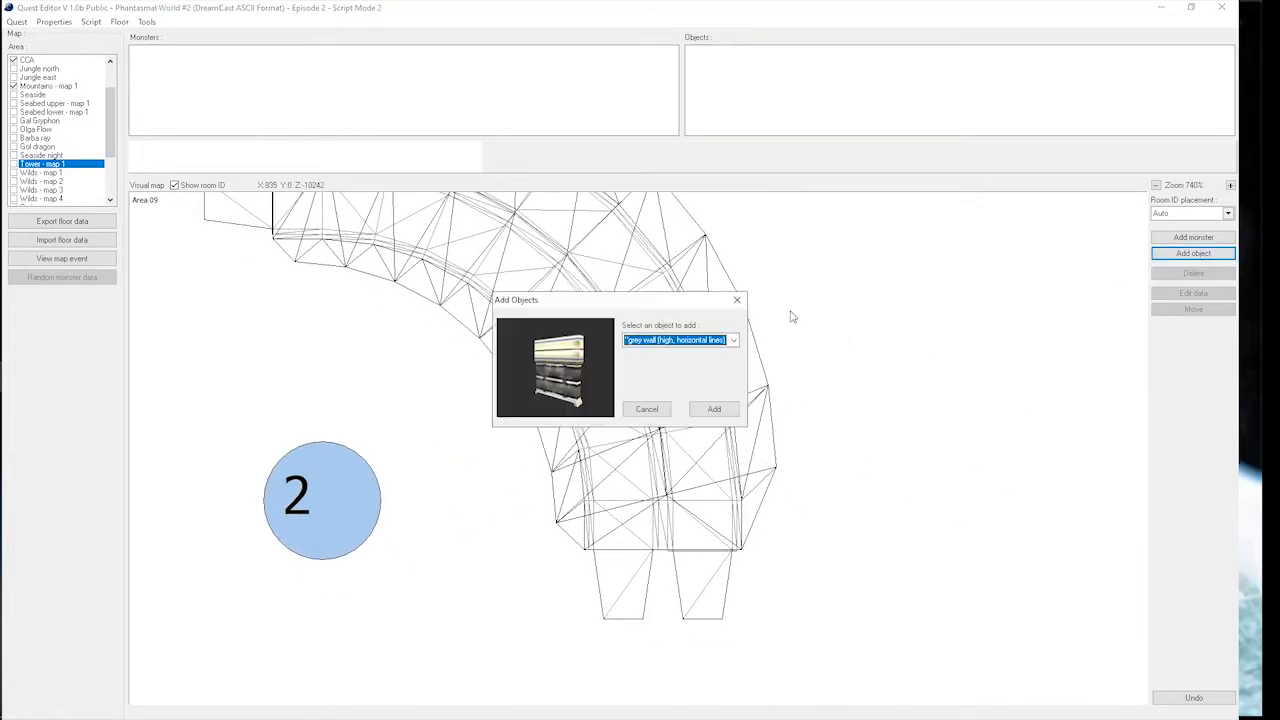
left_click(700, 340)
scroll(705, 385, "up", 2)
scroll(699, 393, "down", 3)
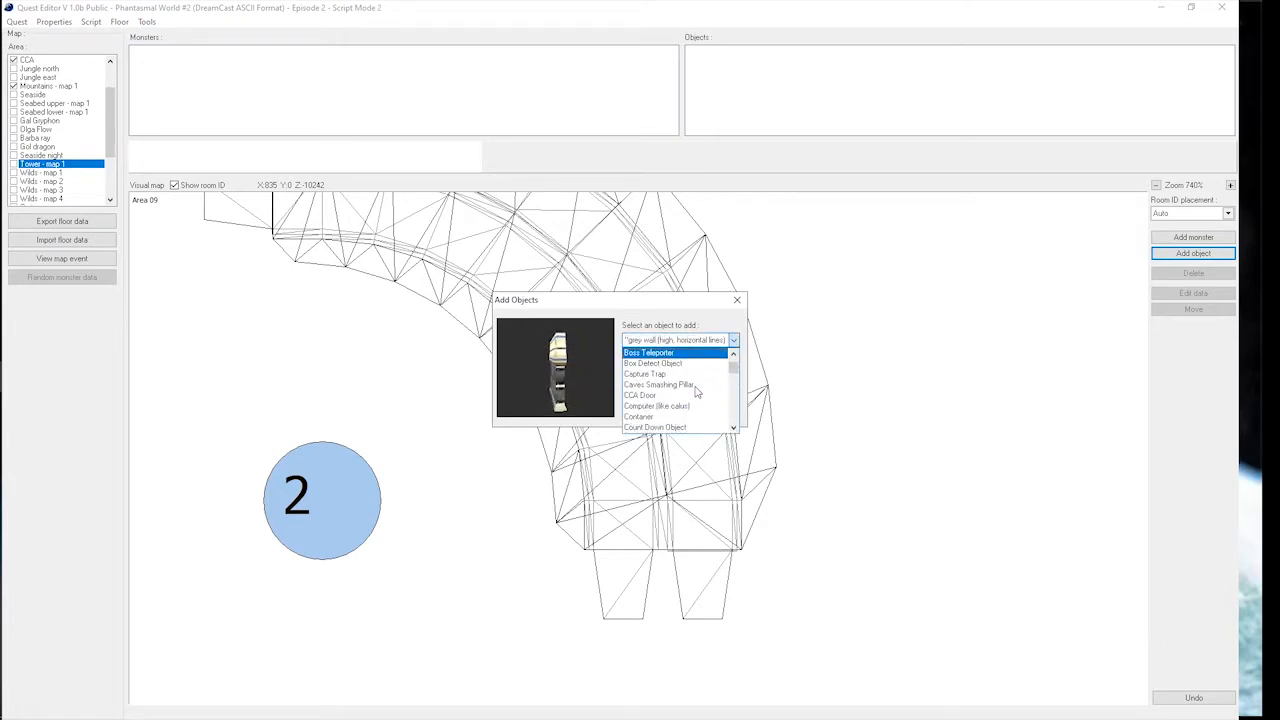
scroll(700, 392, "down", 4)
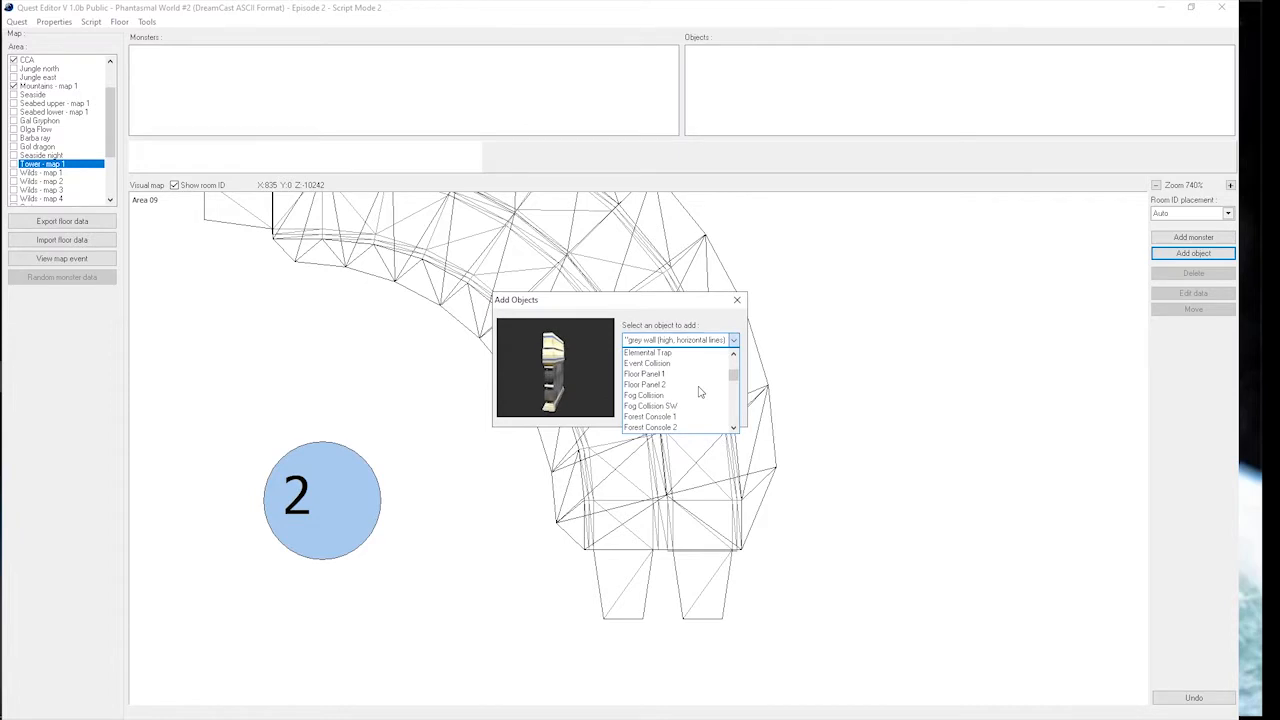
scroll(695, 404, "down", 1)
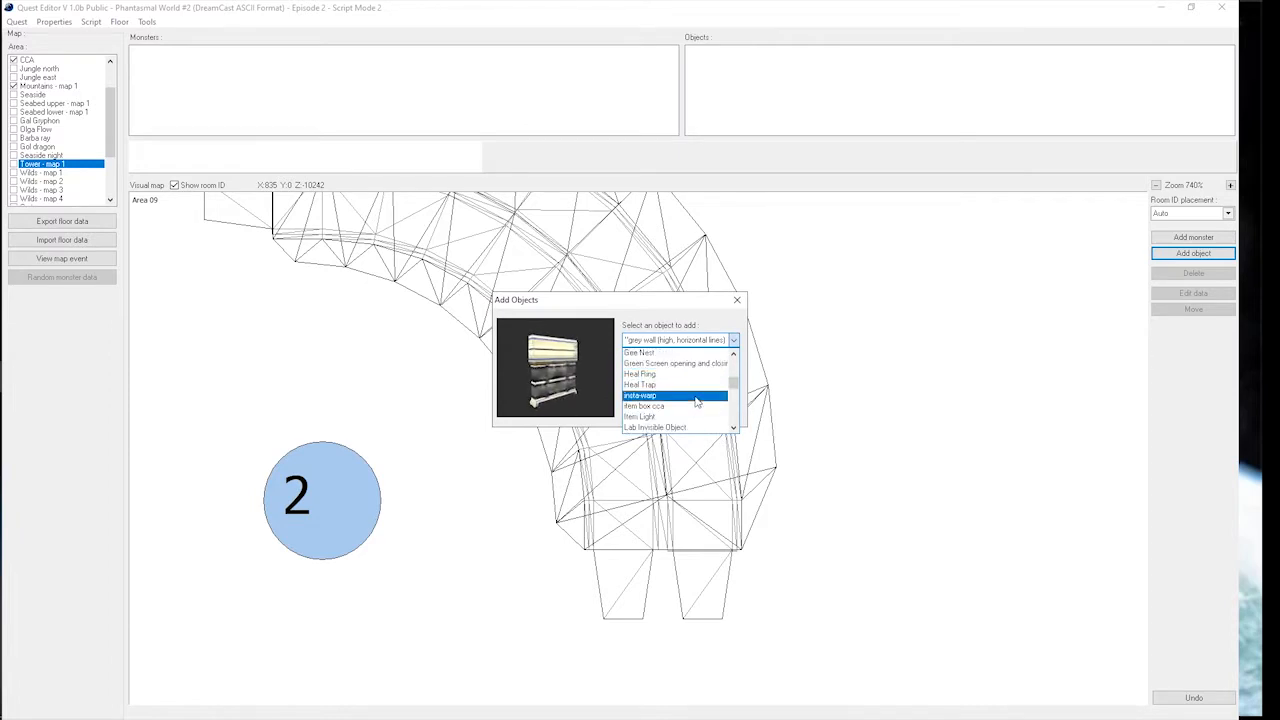
scroll(698, 401, "down", 5)
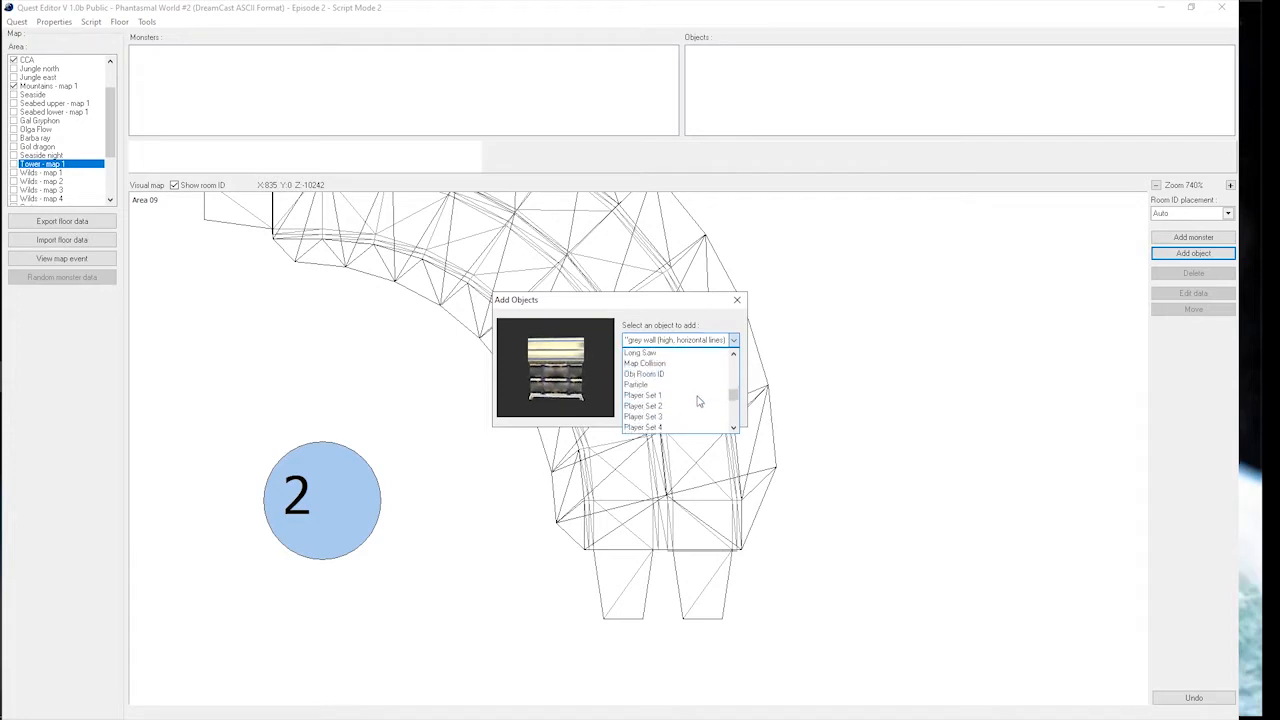
left_click(698, 403)
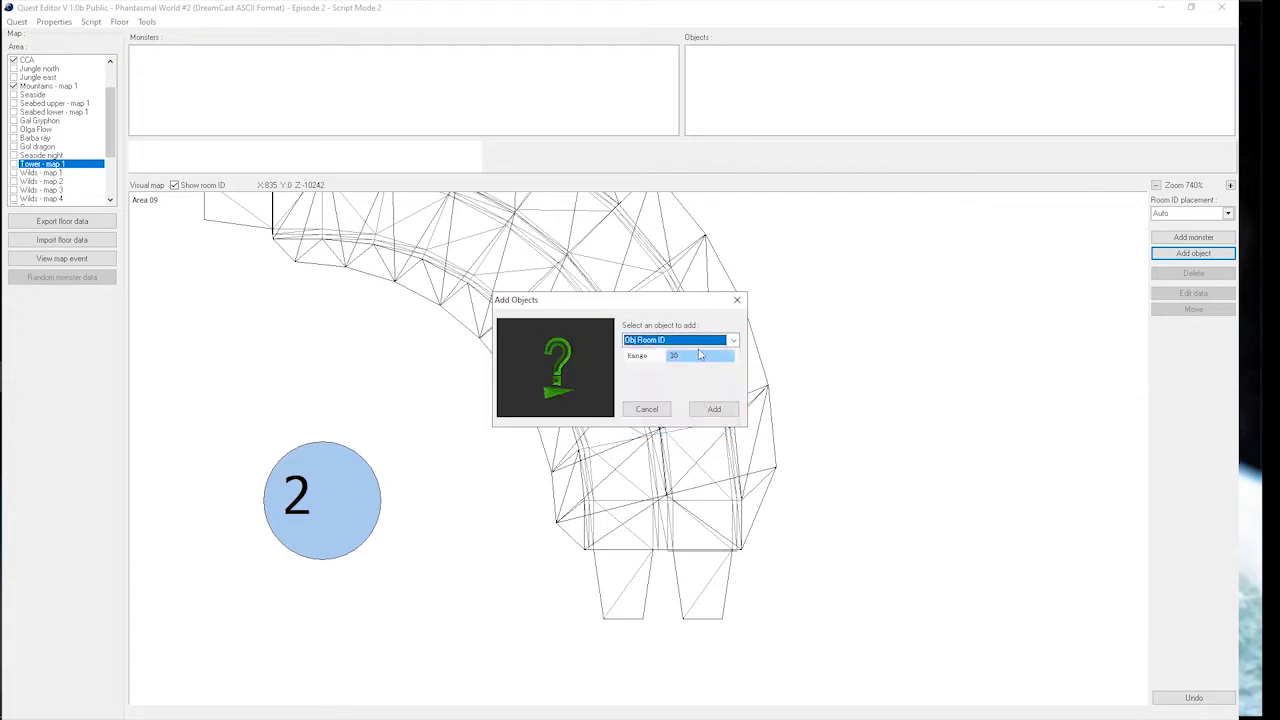
double_click(697, 356)
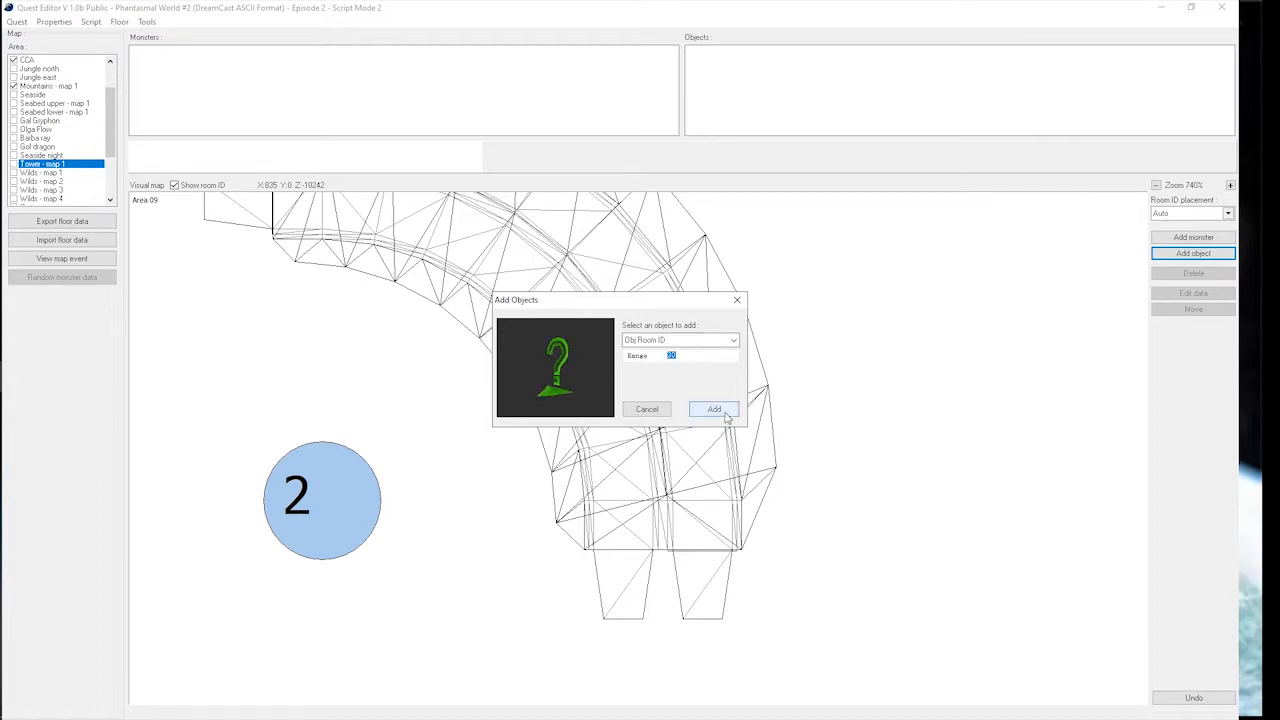
left_click(714, 409)
left_click(618, 582)
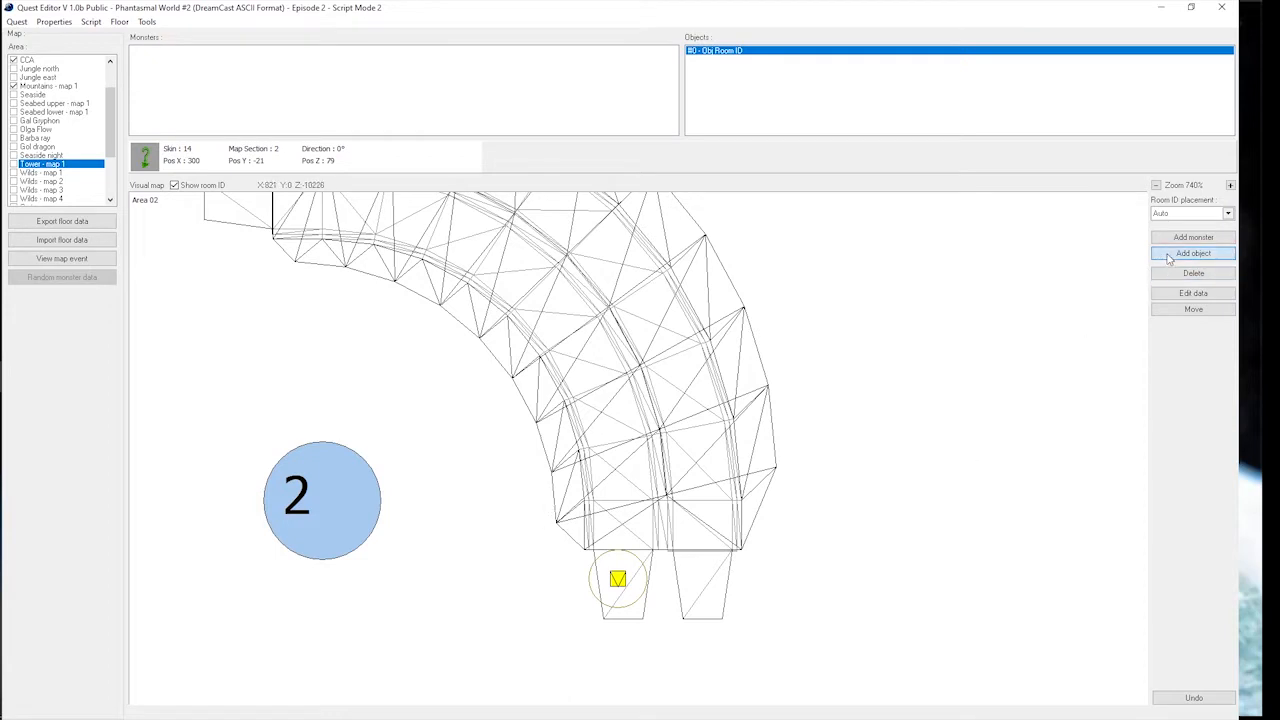
- Add a Player Set 1 object right beside the Obj Room ID in the room 2 exit
left_click(1193, 253)
left_click(730, 341)
scroll(698, 397, "up", 2)
scroll(698, 397, "down", 5)
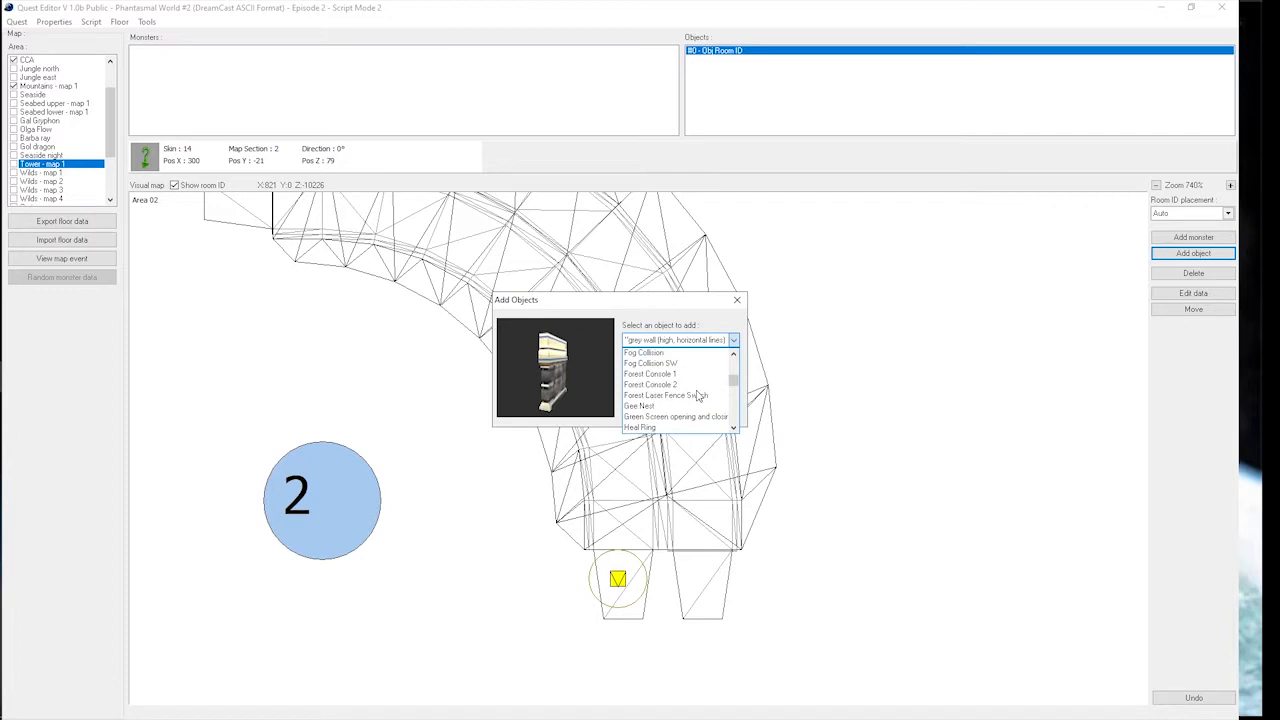
scroll(698, 397, "down", 3)
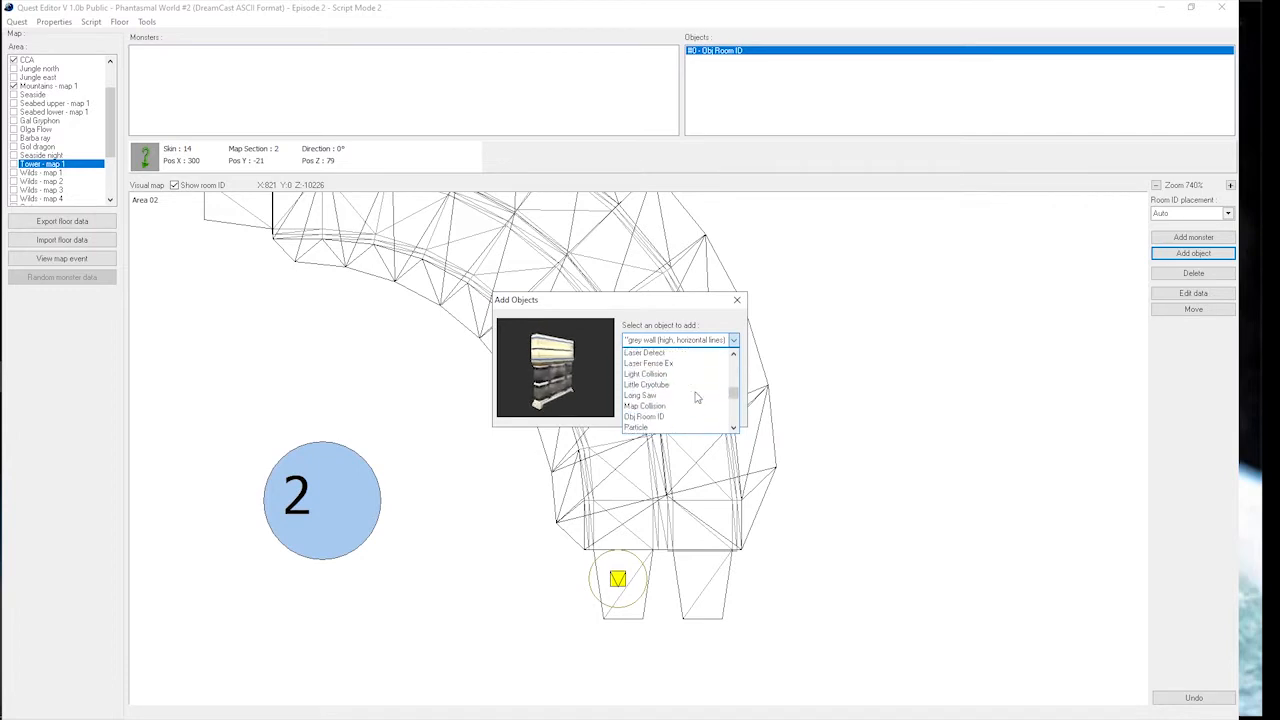
scroll(697, 397, "down", 1)
left_click(668, 402)
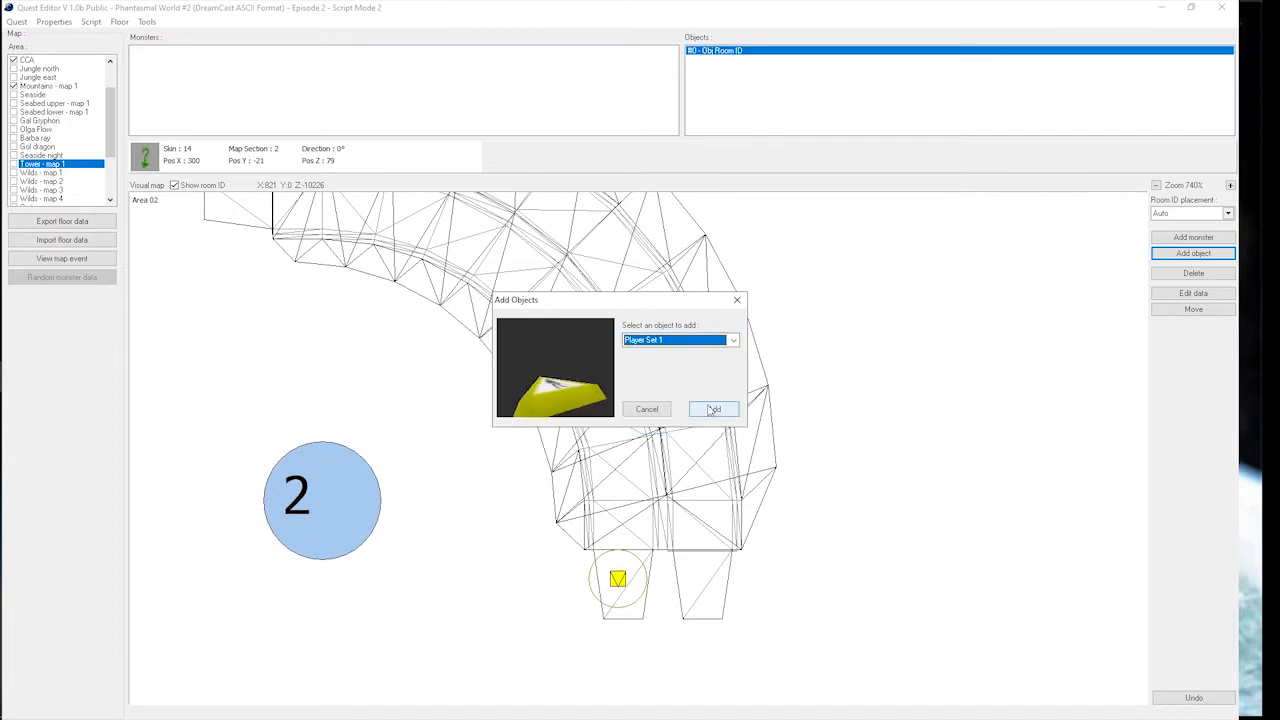
left_click(714, 408)
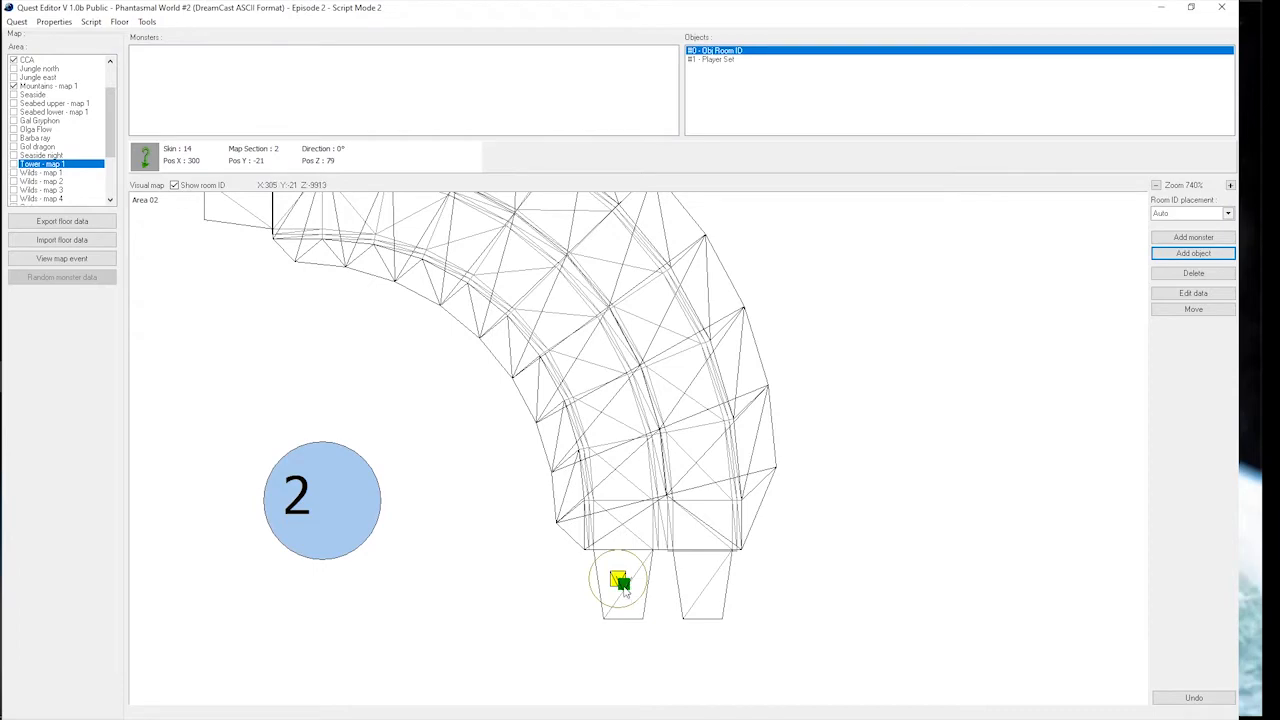
- Move the Player Set to about X 304, Z 79 so it overlaps the Obj Room ID, and select the Obj Room ID
left_click(624, 586)
left_click(1166, 311)
scroll(787, 541, "up", 6)
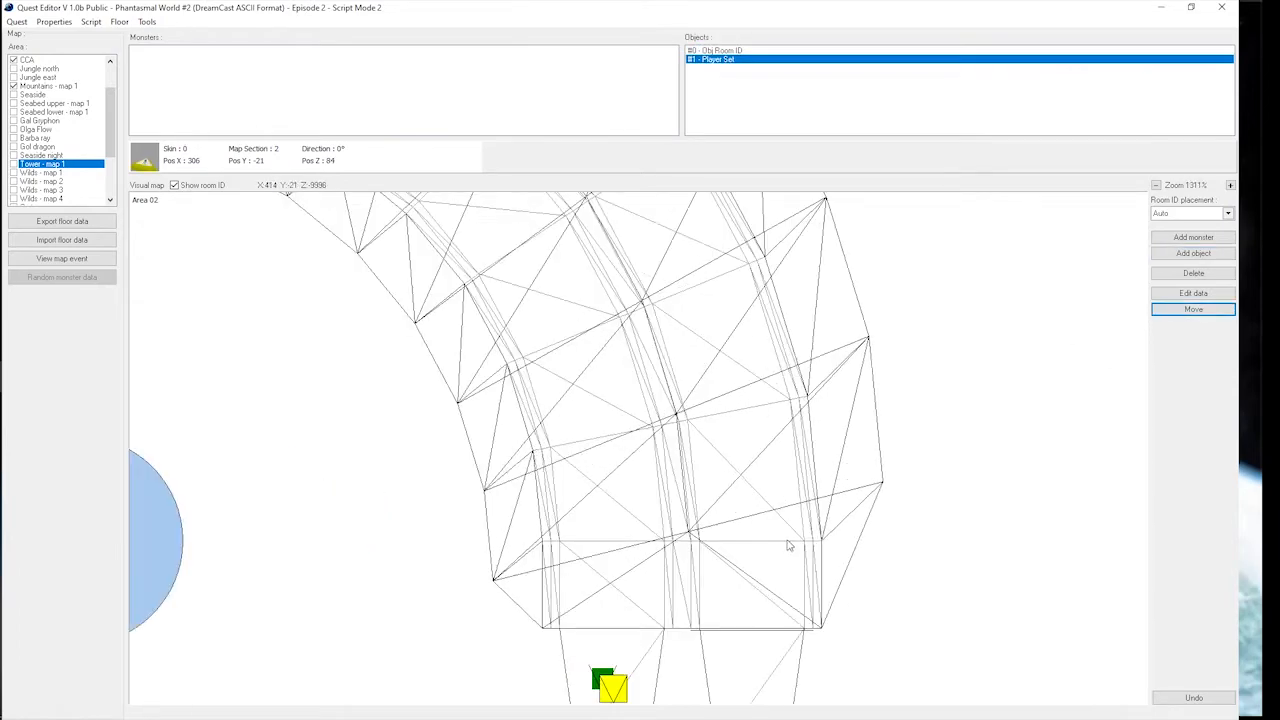
scroll(787, 545, "up", 5)
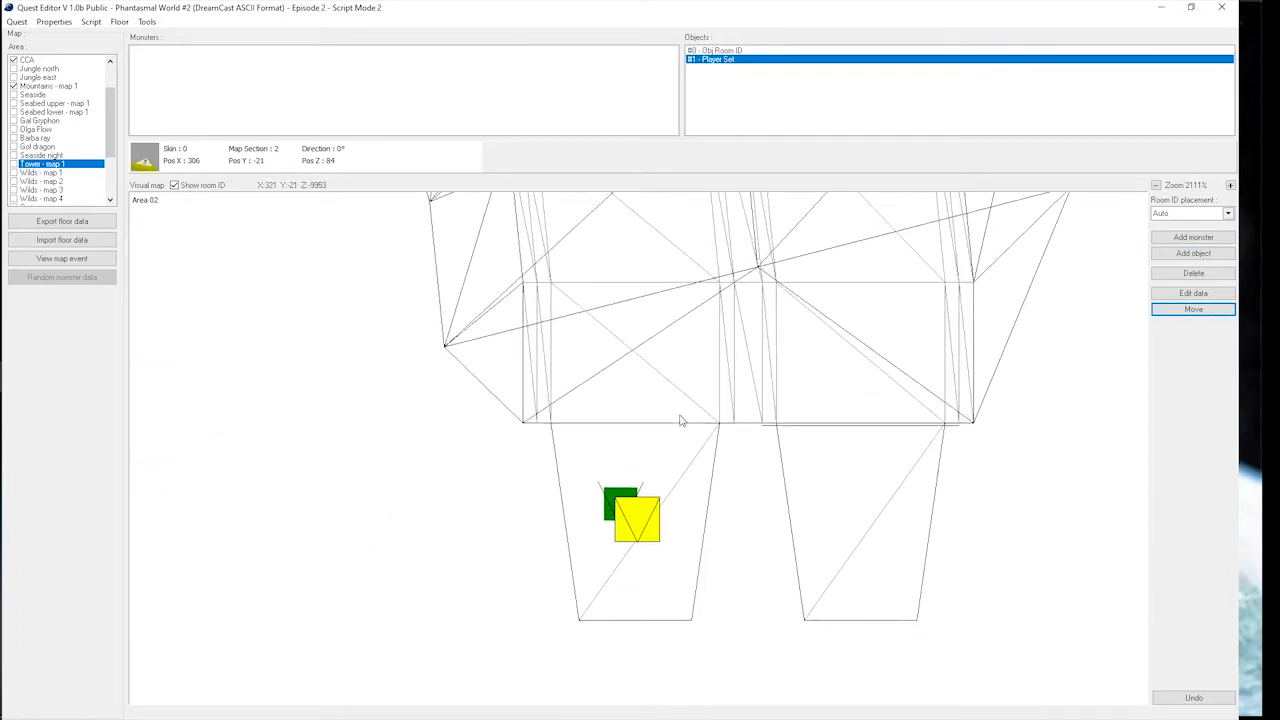
left_click(633, 507)
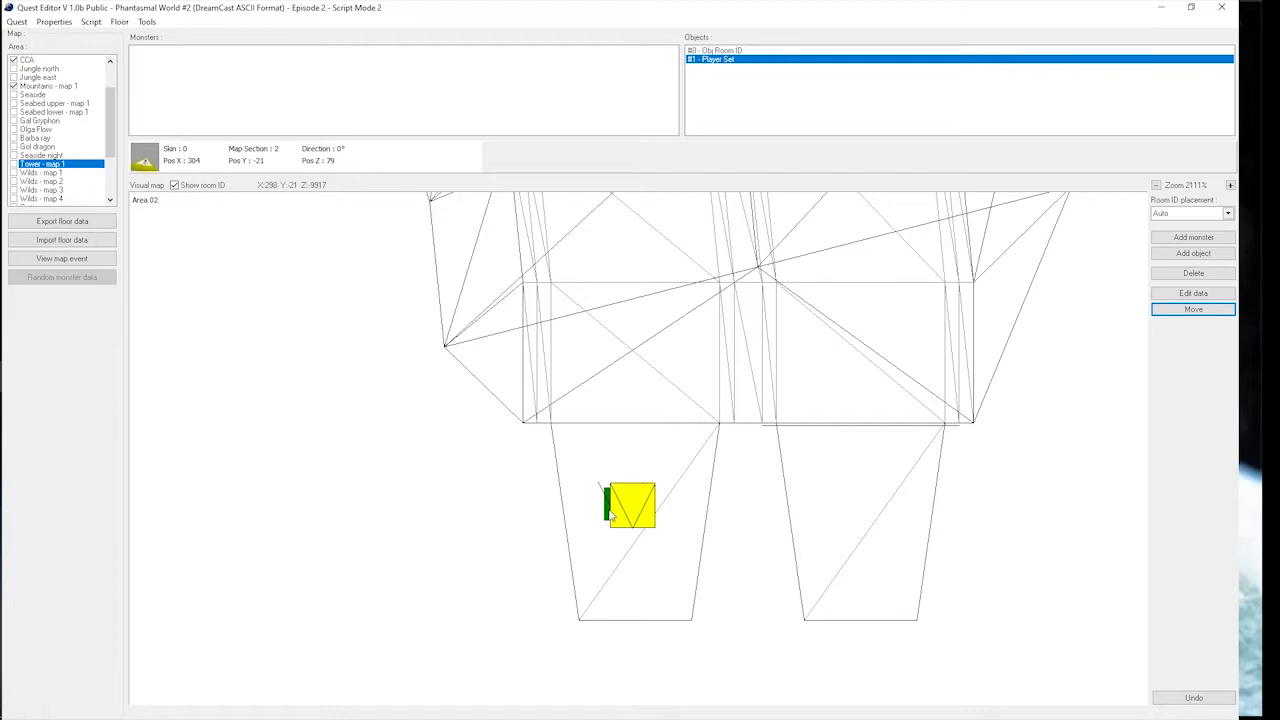
left_click(608, 512)
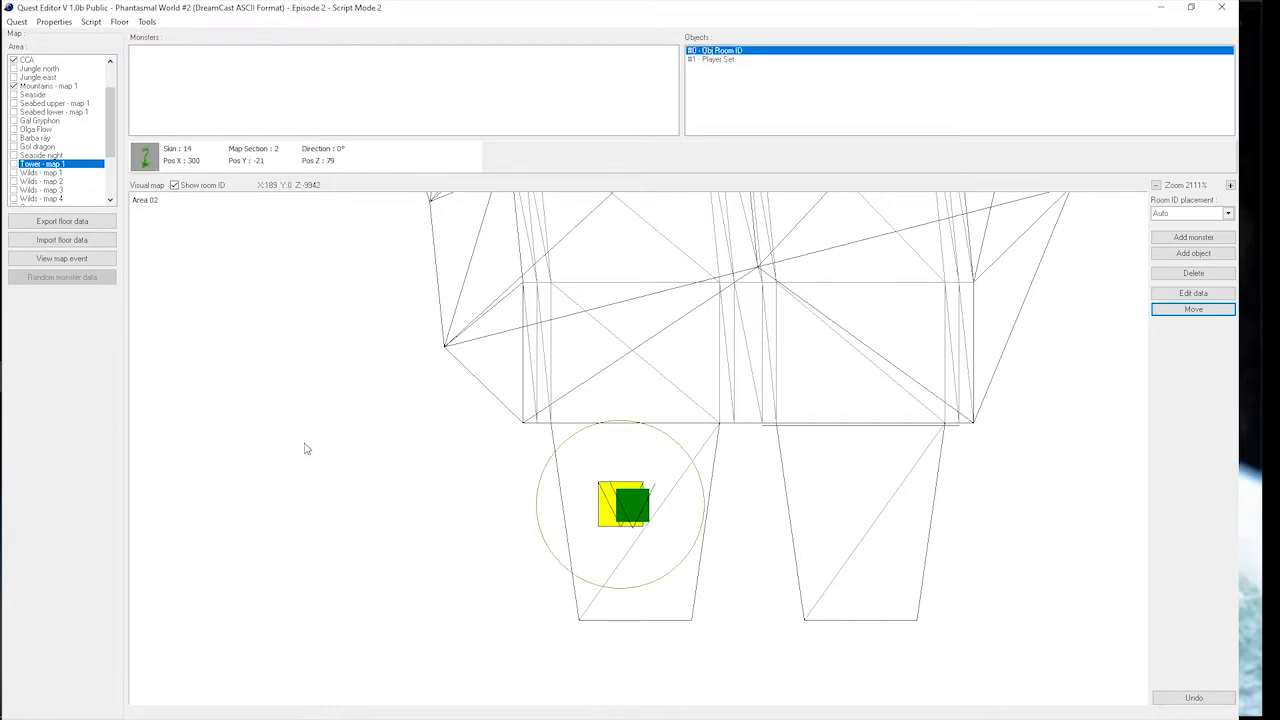
- Switch to the Lost HEAT SWORD quest and inspect #57 Forest Door and #65 Obj Room ID at the passage below room 10
mouse_move(1, 376)
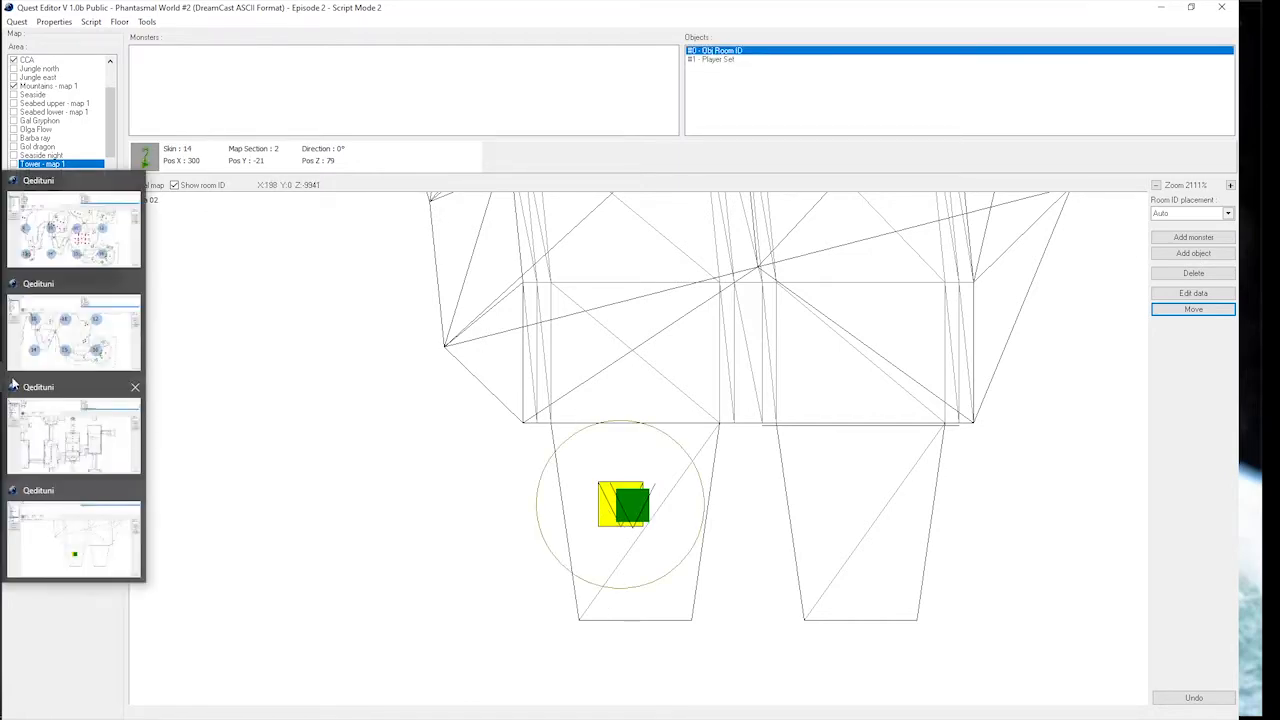
left_click(74, 230)
scroll(622, 543, "up", 3)
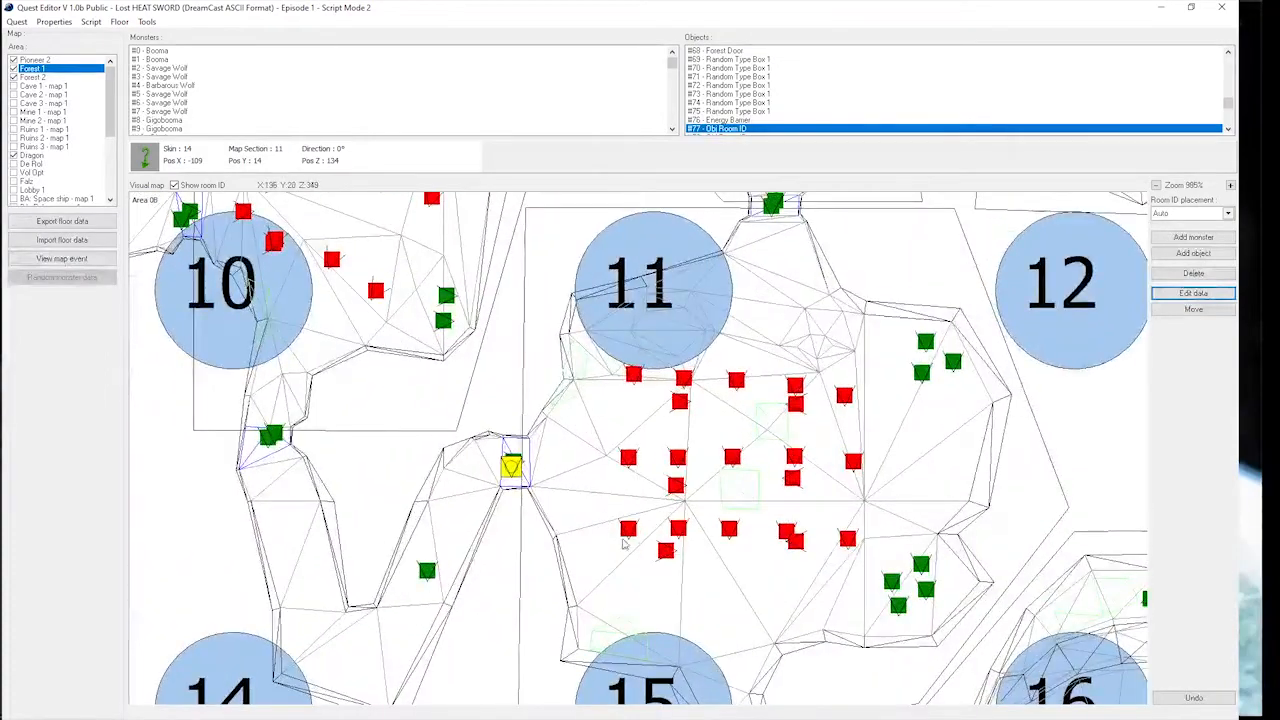
scroll(622, 543, "up", 8)
left_click_drag(480, 512, 725, 494)
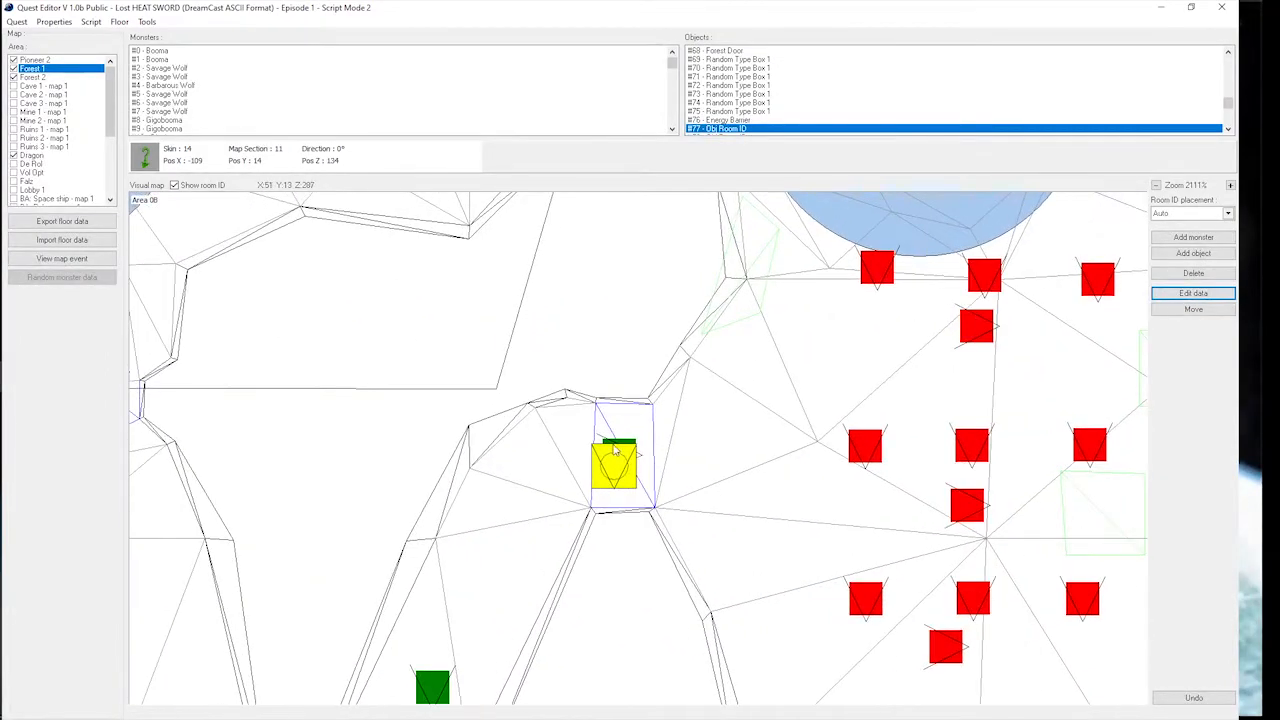
left_click_drag(494, 472, 794, 476)
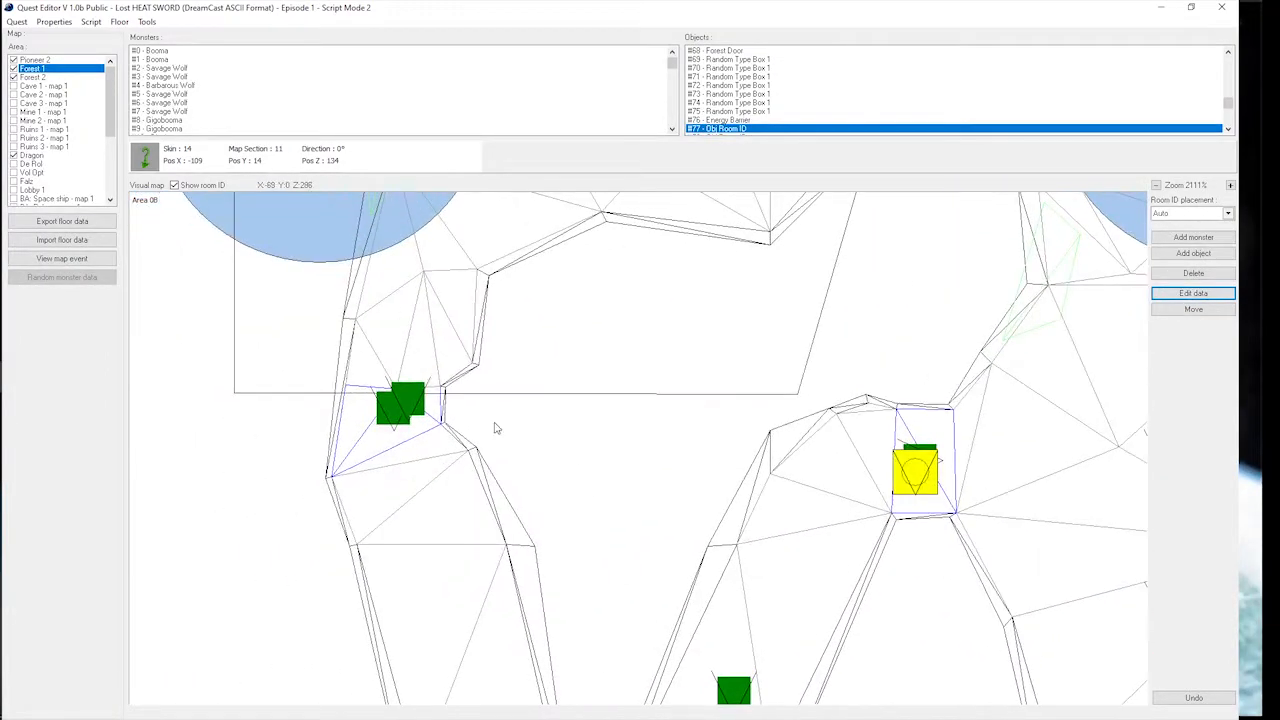
left_click(396, 409)
left_click(384, 421)
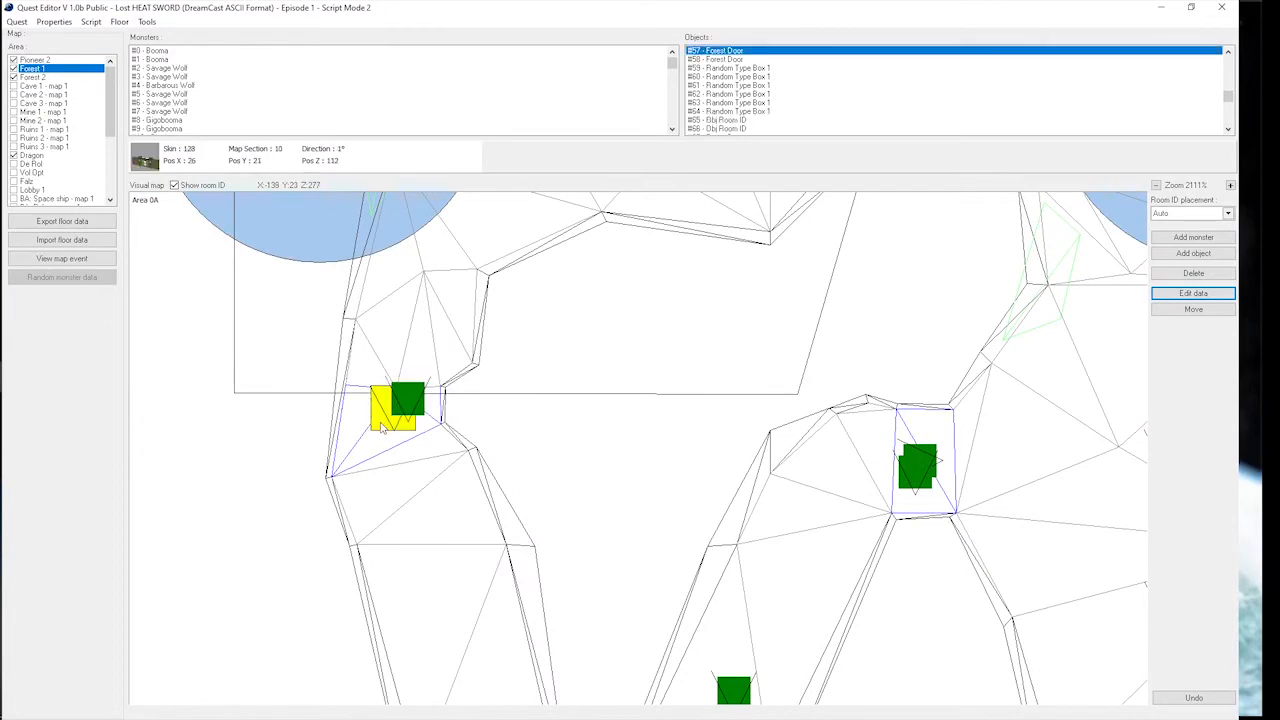
left_click(405, 408)
- Examine the passages connecting rooms 10, 11, 15 and 16 on the Forest 1 map
scroll(700, 448, "down", 5)
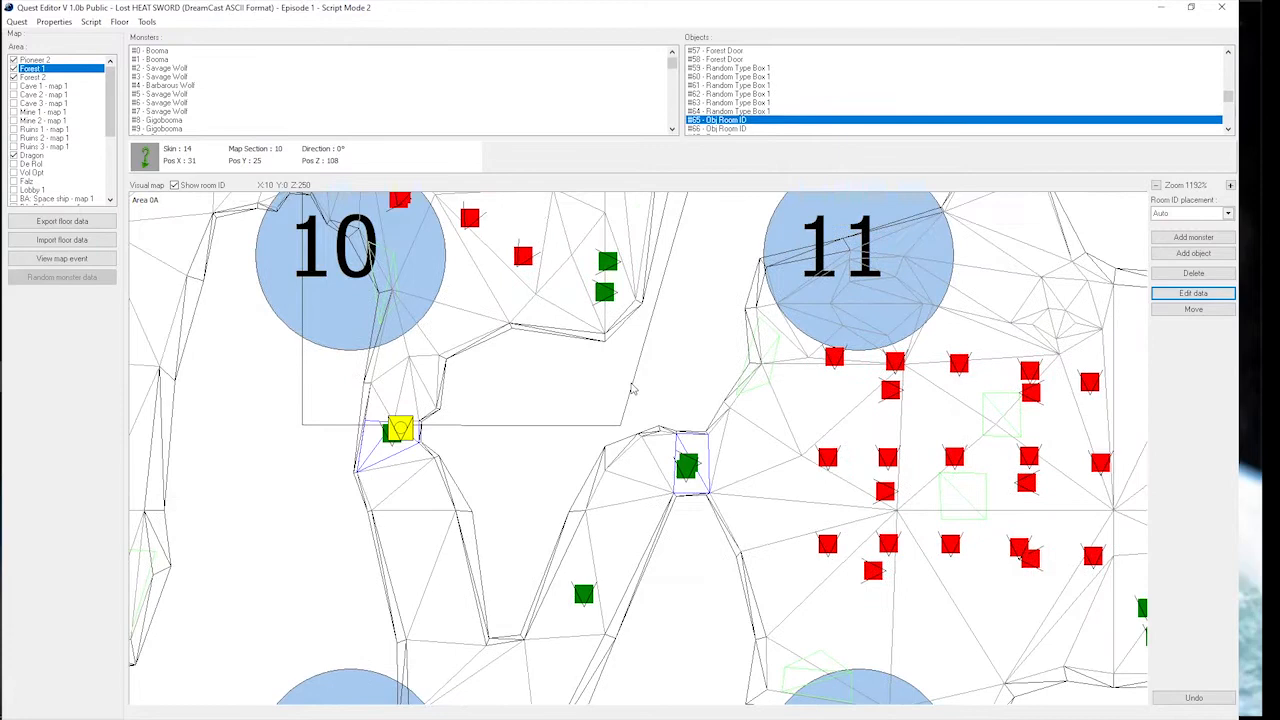
left_click_drag(632, 389, 598, 403)
scroll(620, 415, "down", 2)
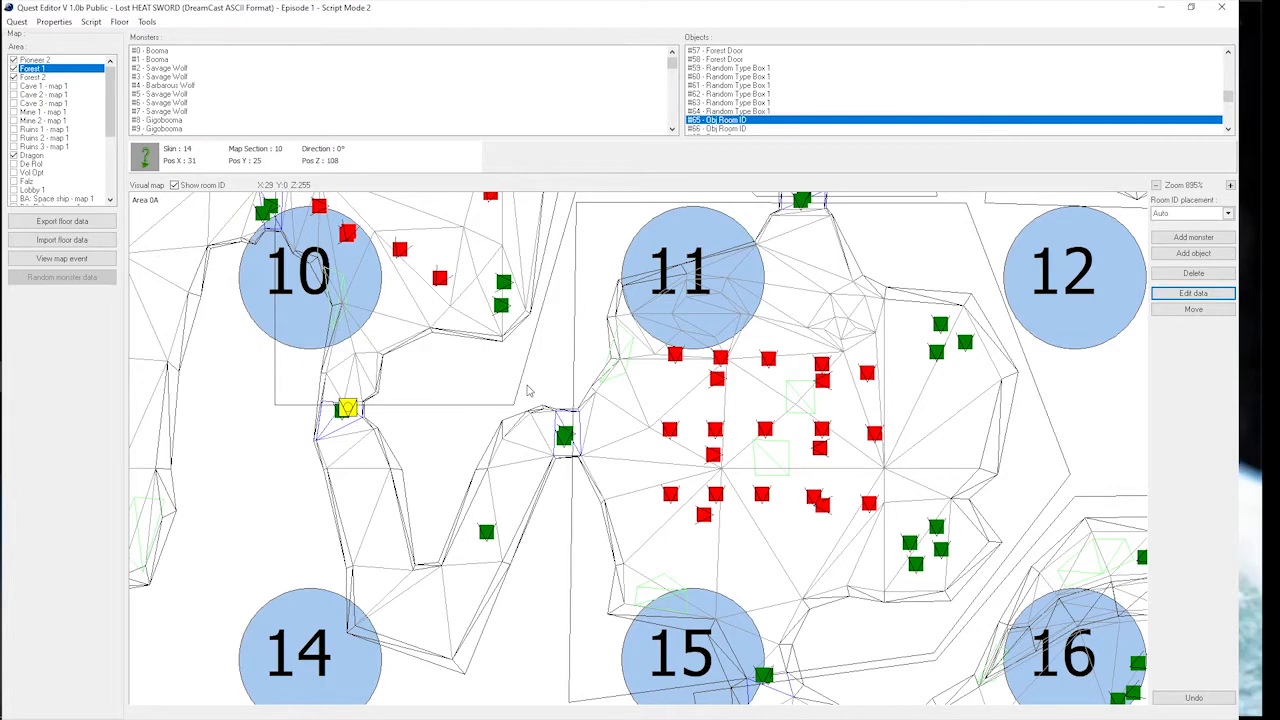
left_click_drag(875, 606, 711, 456)
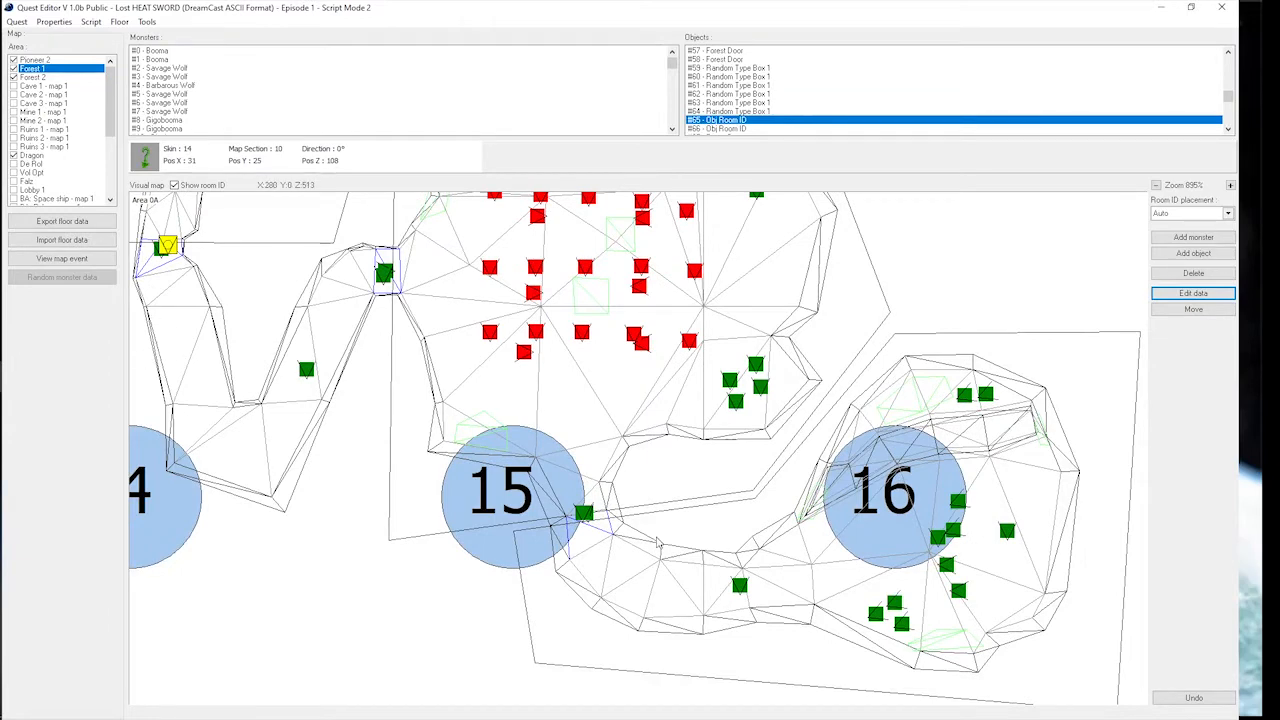
left_click_drag(656, 541, 672, 543)
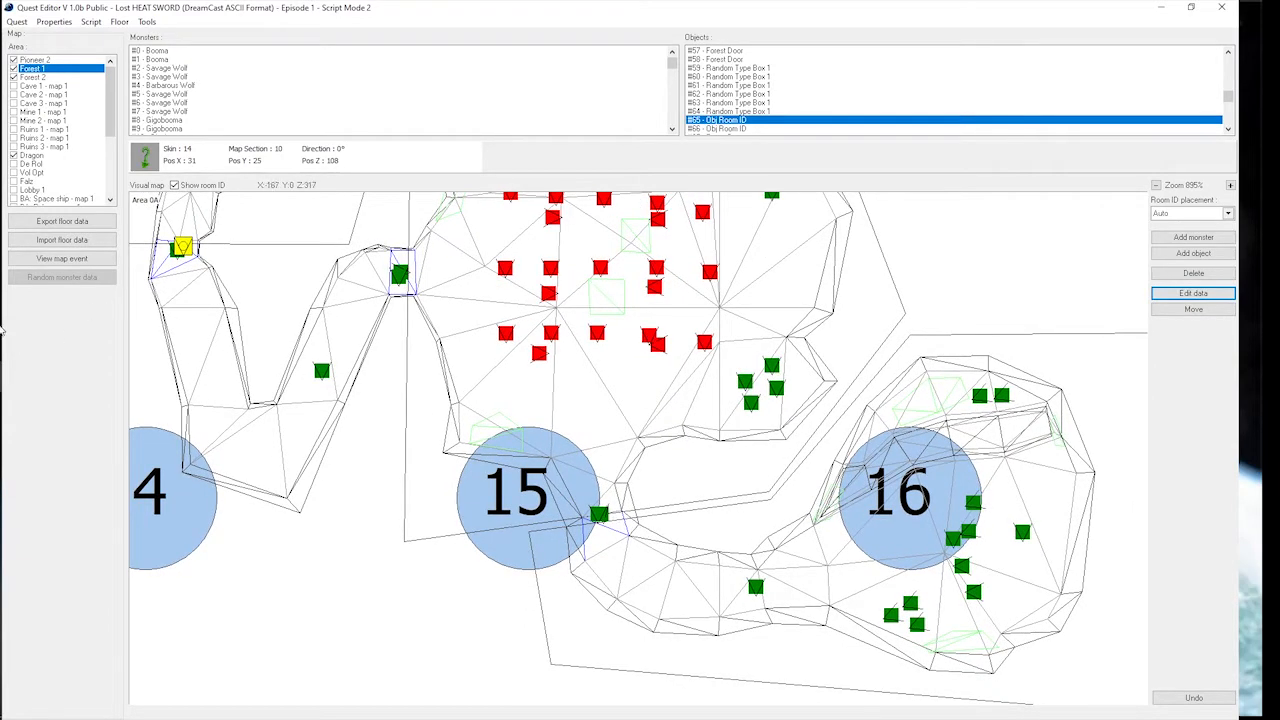
- Switch to the forest door.png image in Photos, read the Forest Door byte codes, and minimize the image
key("alt+Tab")
left_click_drag(749, 118, 1199, 68)
left_click_drag(920, 53, 779, 67)
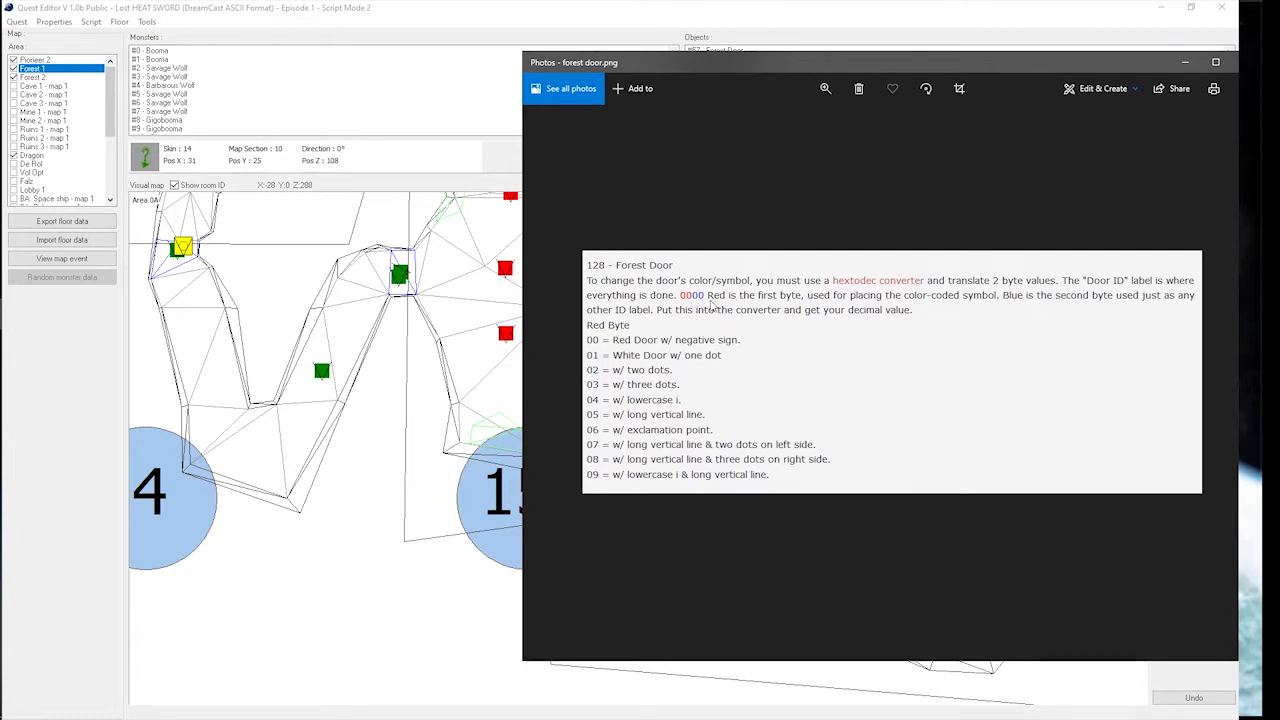
left_click(1185, 62)
- Open the data of #76 Energy Barrier beside the room 15 marker, check its Door ID, and close it
left_click(598, 514)
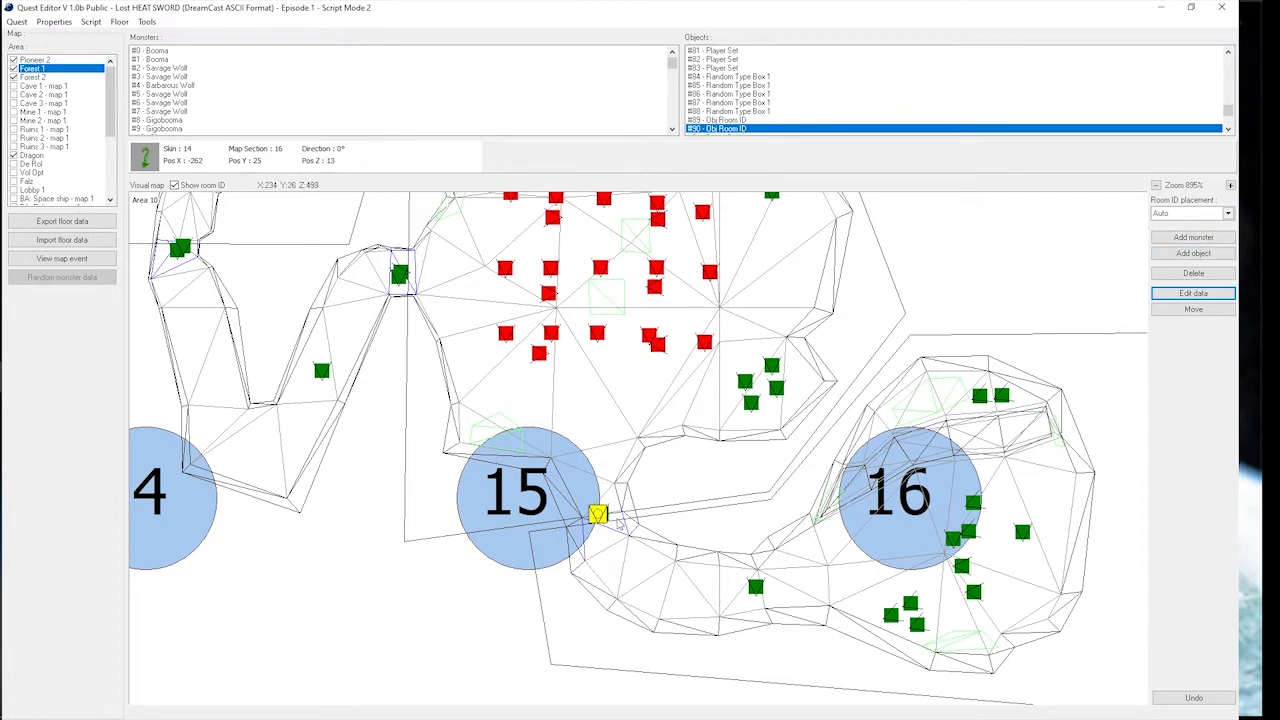
left_click(600, 516)
left_click(1193, 293)
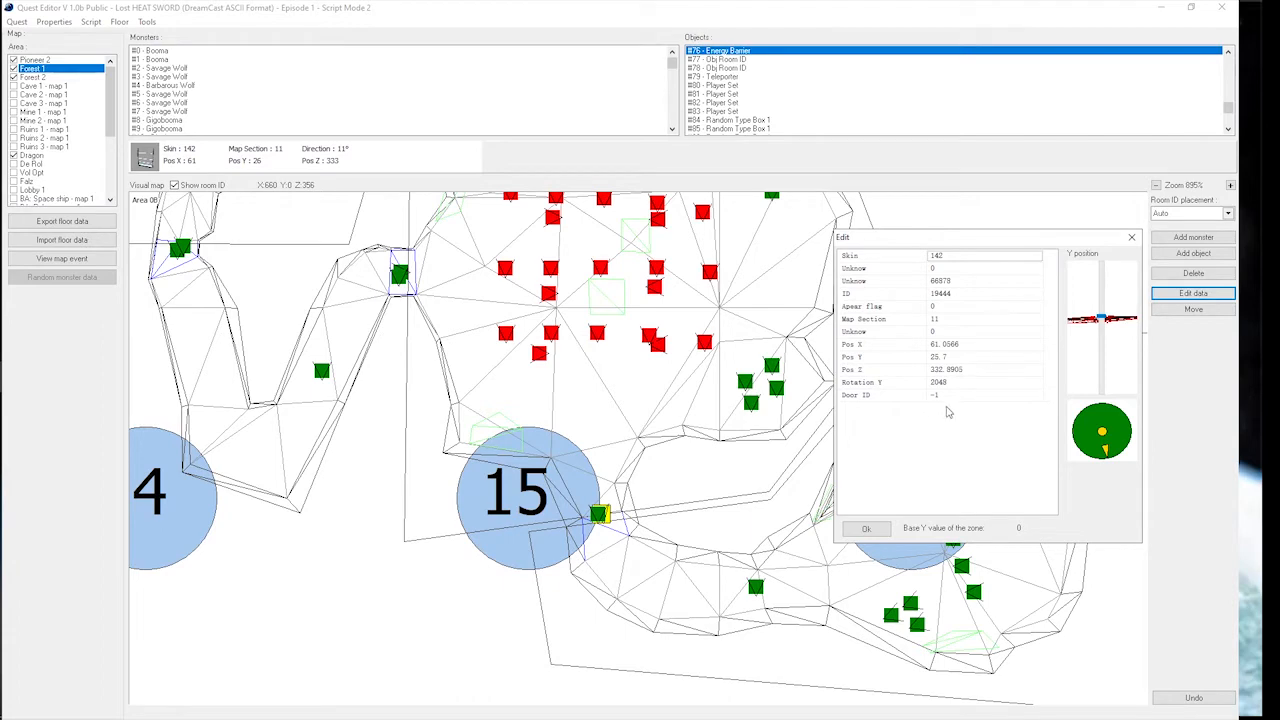
left_click(1131, 237)
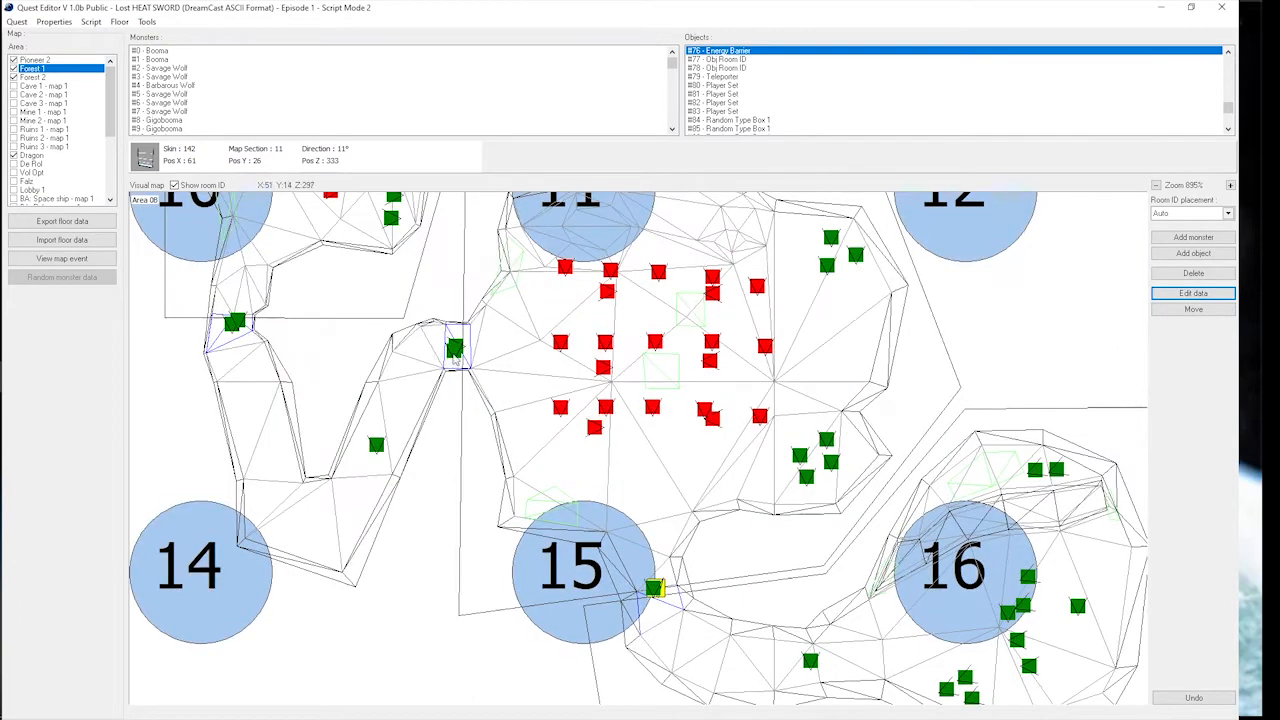
- Open the data of #68 Forest Door in the passage between rooms 10 and 11 and select its Door ID
left_click(455, 347)
left_click(1193, 293)
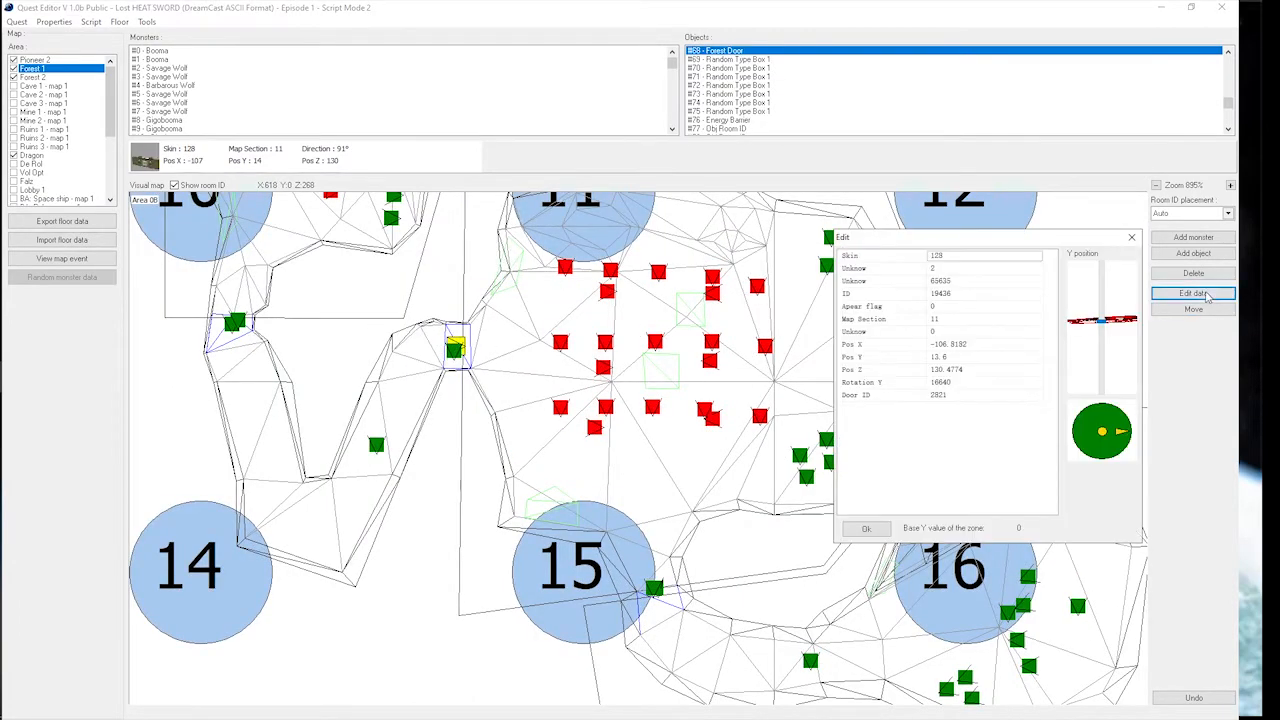
left_click(952, 396)
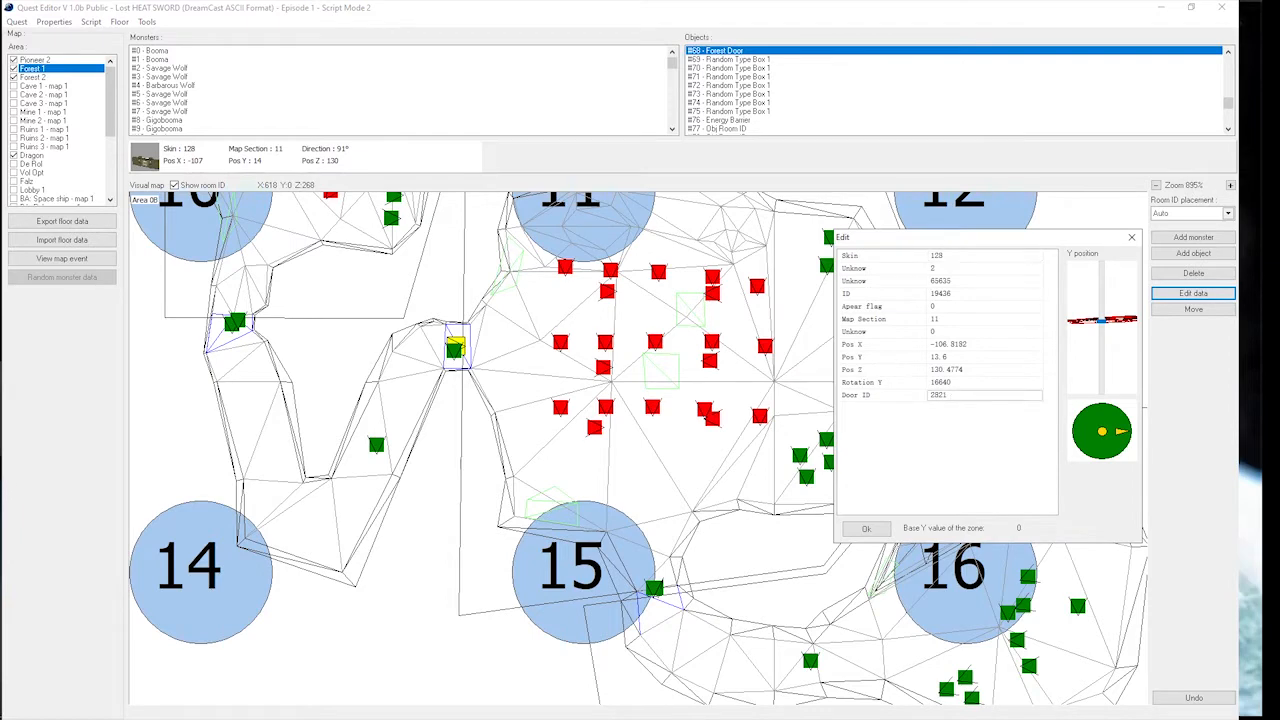
- Switch to Calculator in Programmer mode, enter the decimal Door ID 2821, and convert it to hexadecimal
key("alt+Tab")
left_click_drag(964, 273, 233, 238)
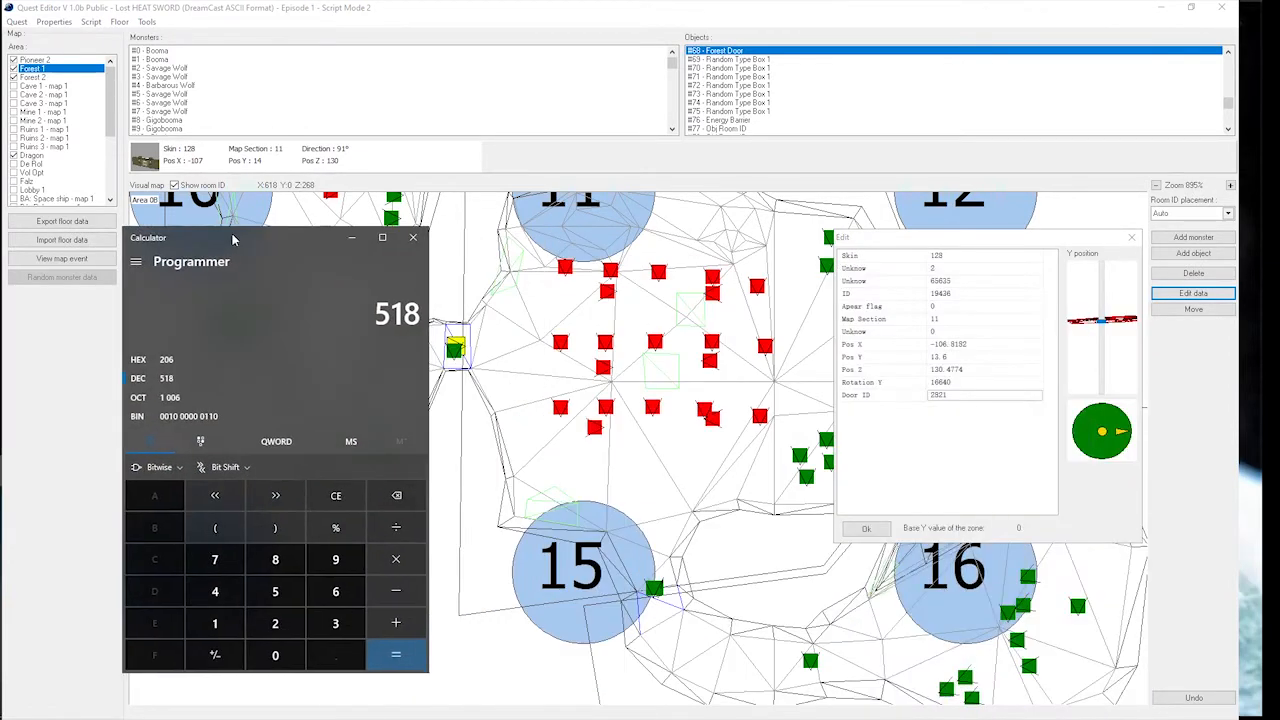
left_click(336, 495)
left_click(275, 623)
left_click(275, 562)
left_click(275, 623)
left_click(214, 623)
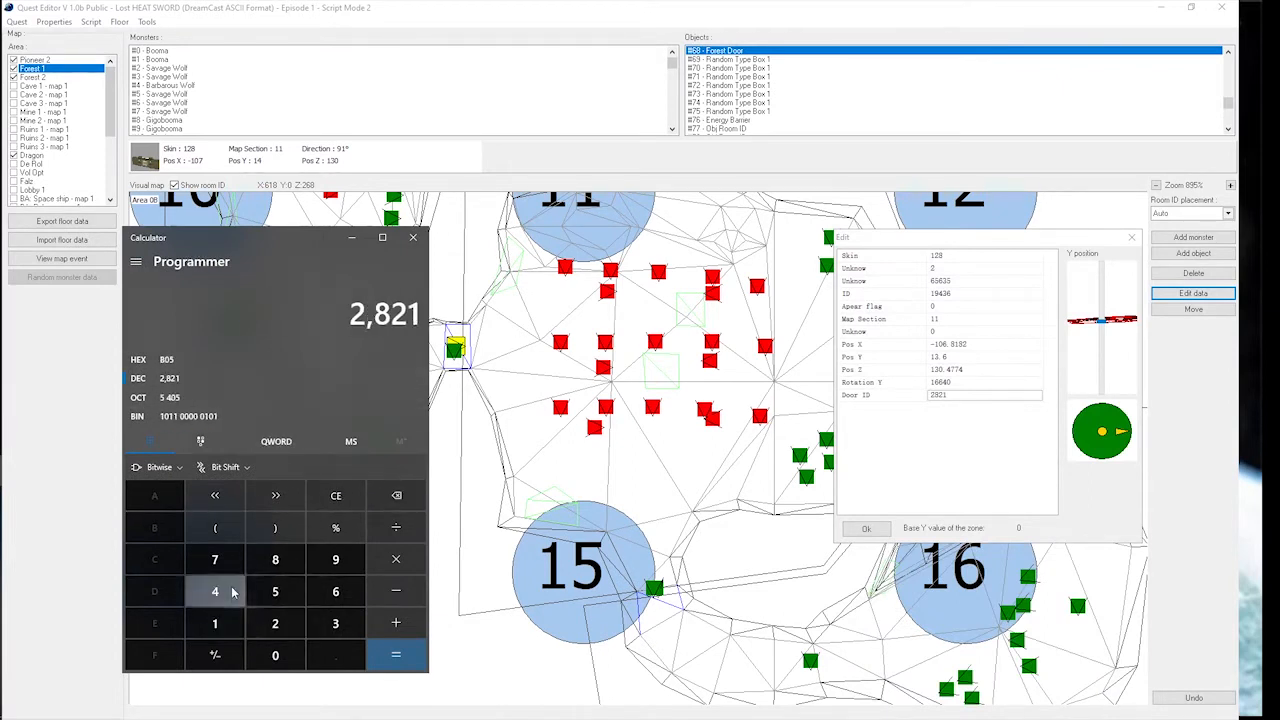
left_click(196, 363)
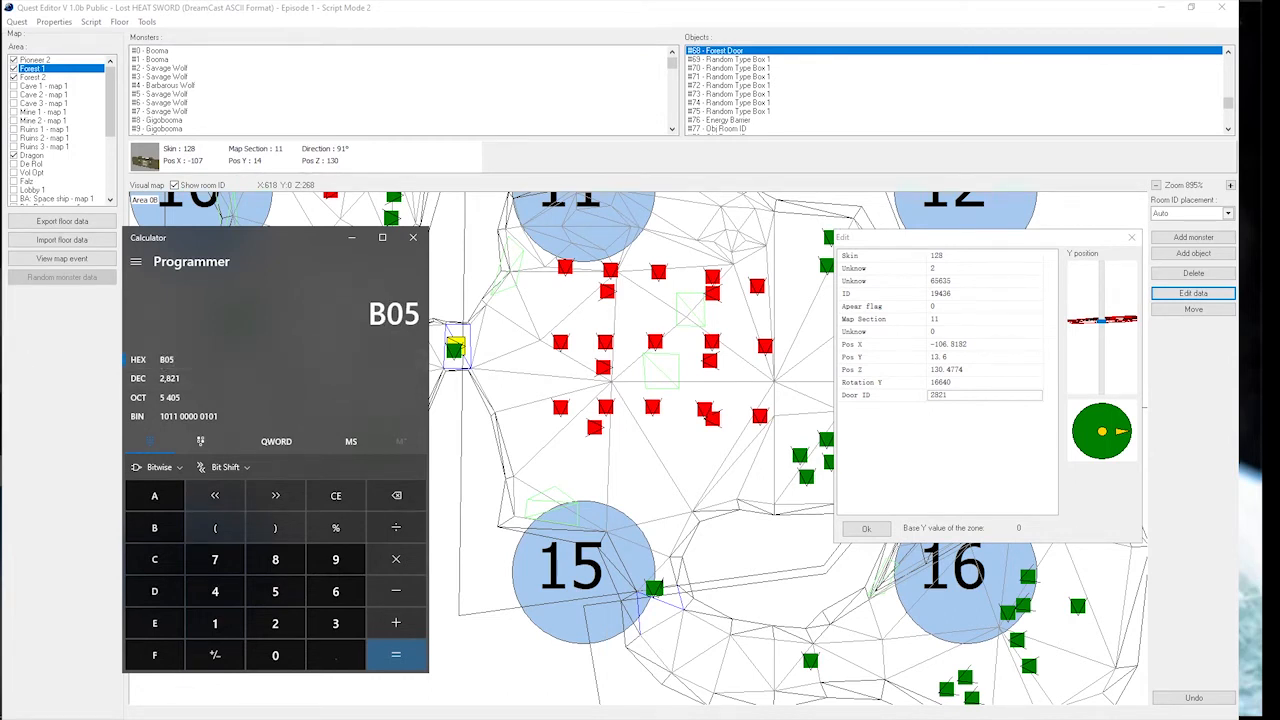
- Consult the Forest Door byte codes in the forest door.png image, minimize it, and close the data of #68 Forest Door
key("alt+Tab")
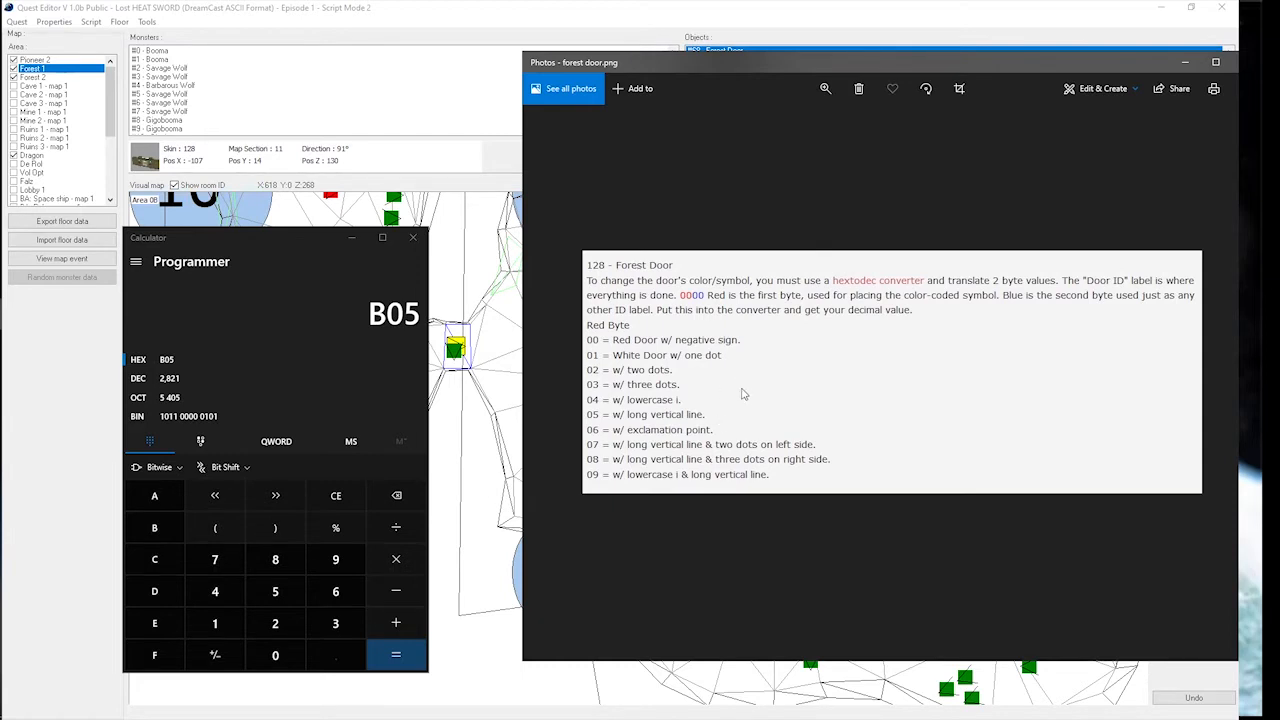
left_click(1186, 62)
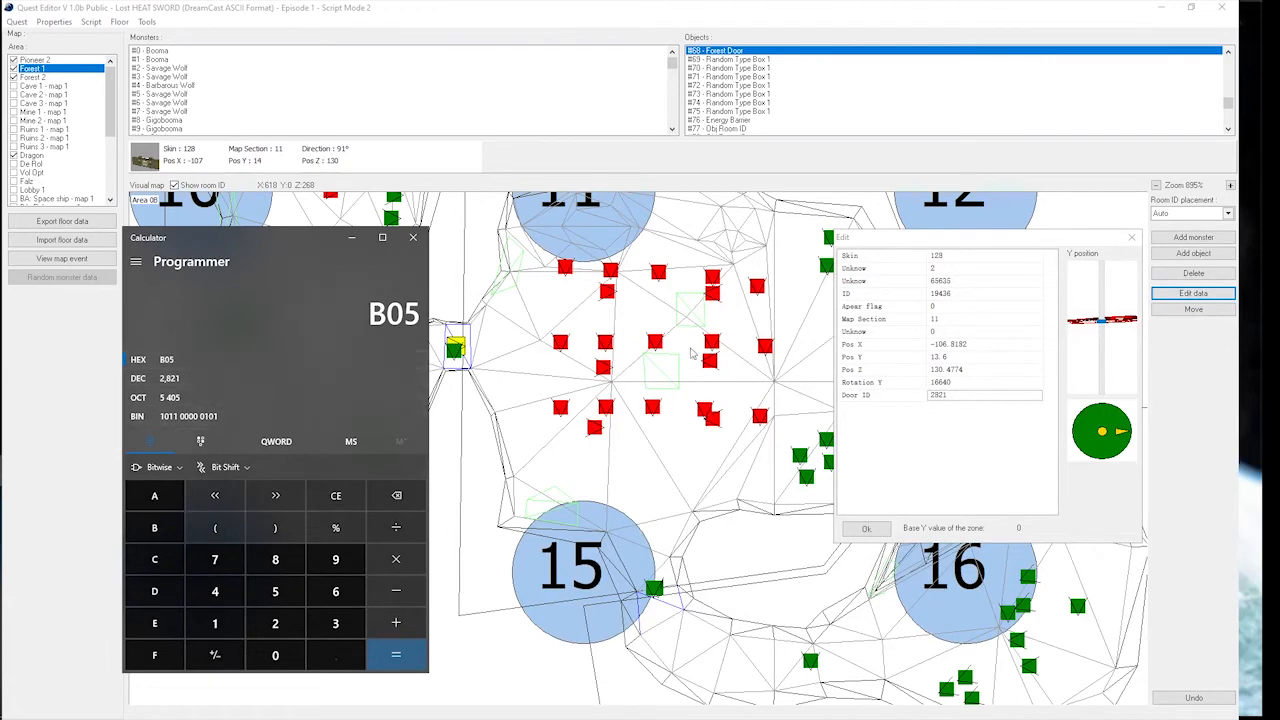
left_click(866, 528)
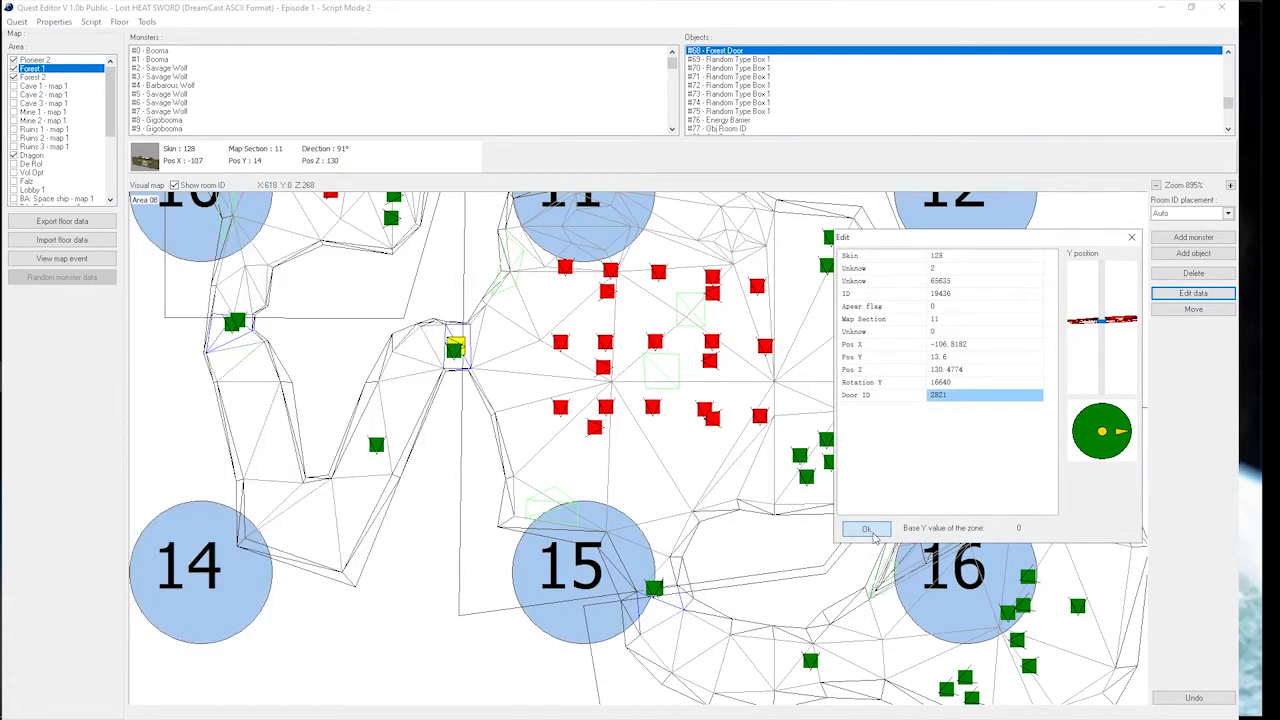
- Open the Forest 1 map events, examine the unlock lines of event #1113, and close the event window
left_click(87, 262)
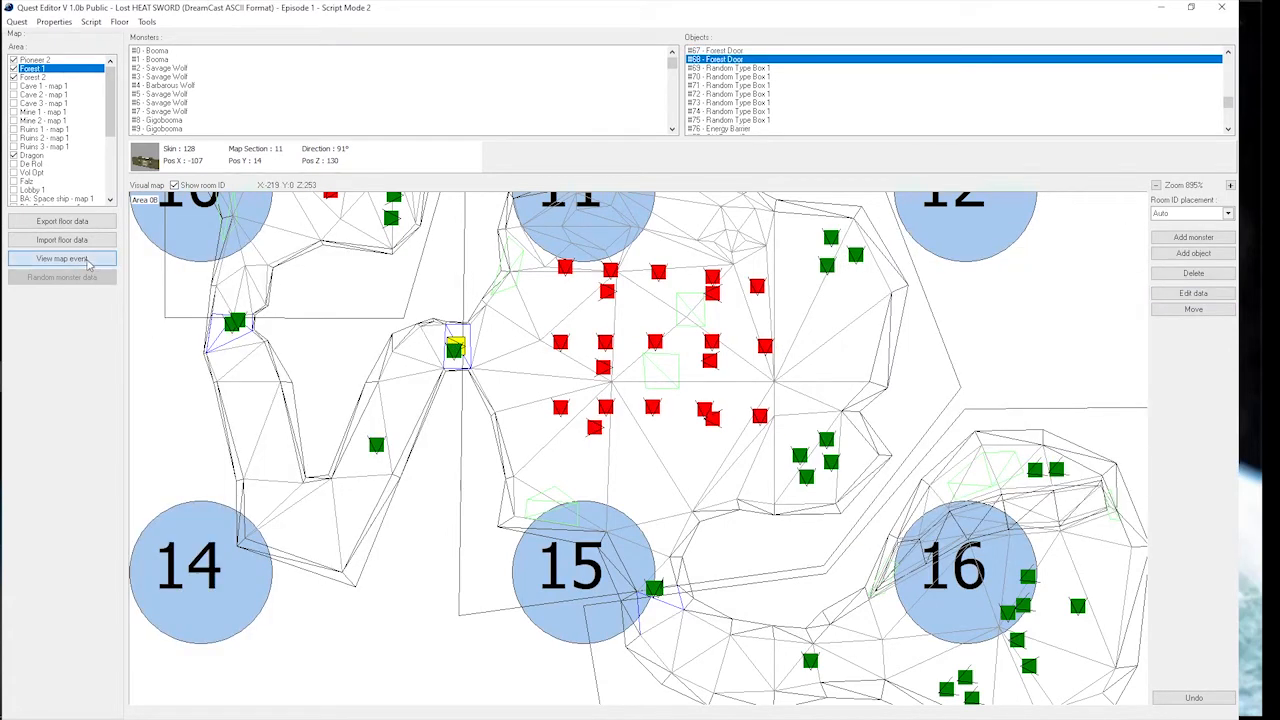
scroll(622, 376, "down", 4)
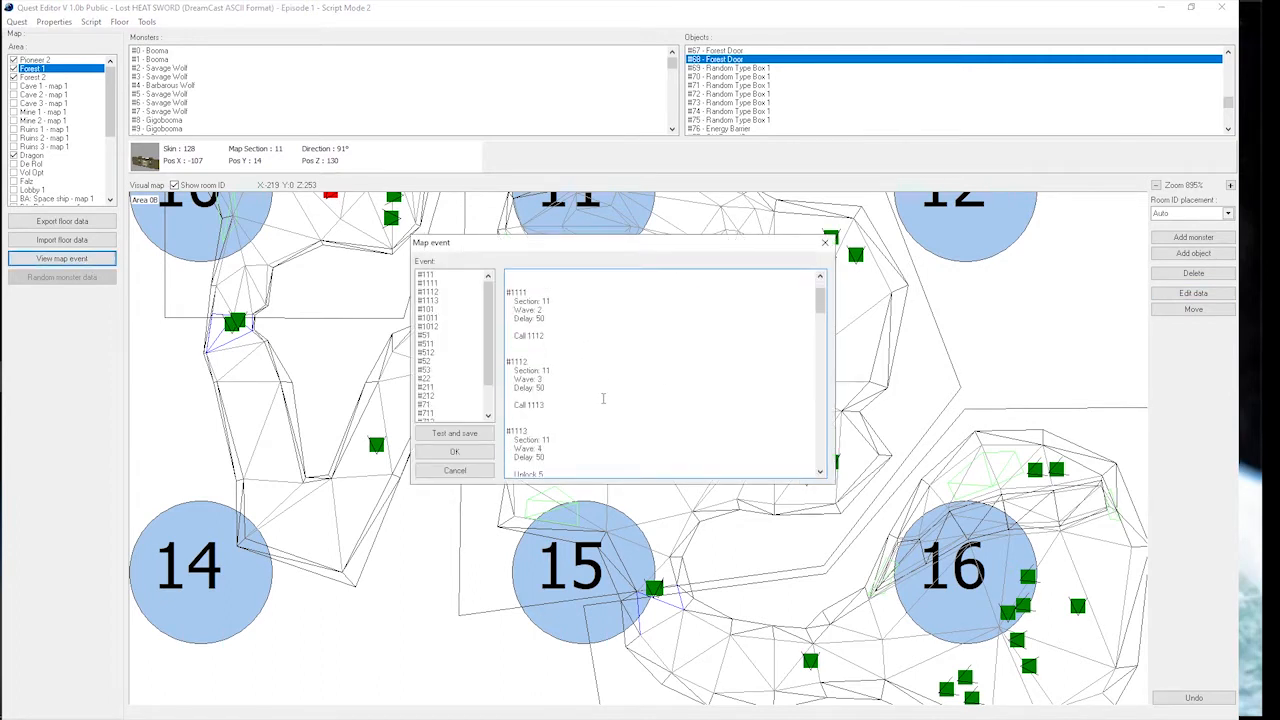
left_click_drag(506, 350, 544, 356)
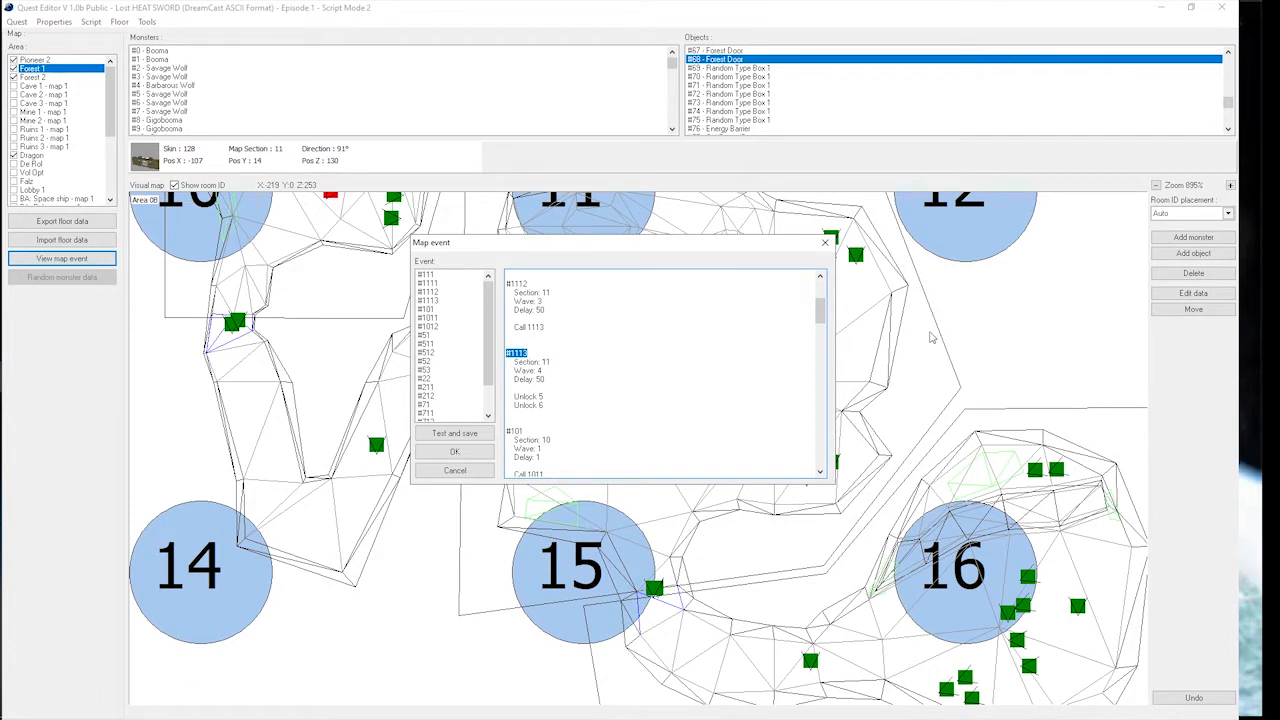
left_click_drag(545, 407, 512, 390)
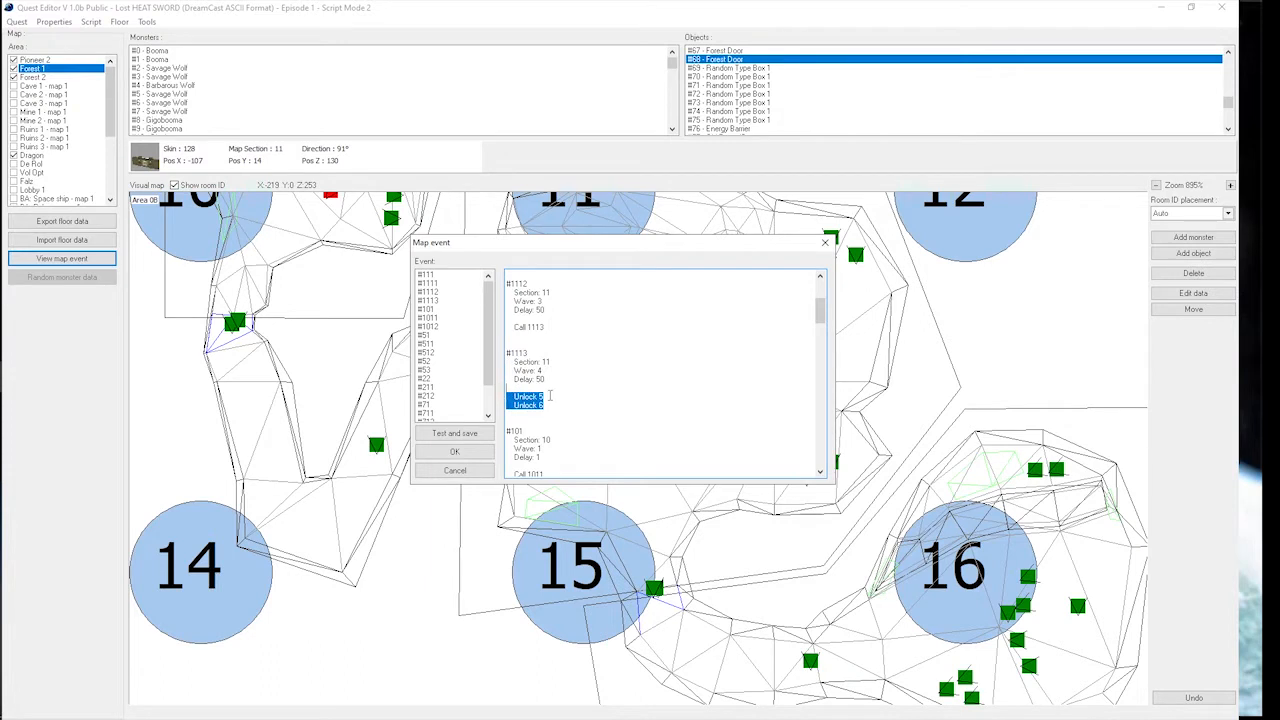
left_click(825, 242)
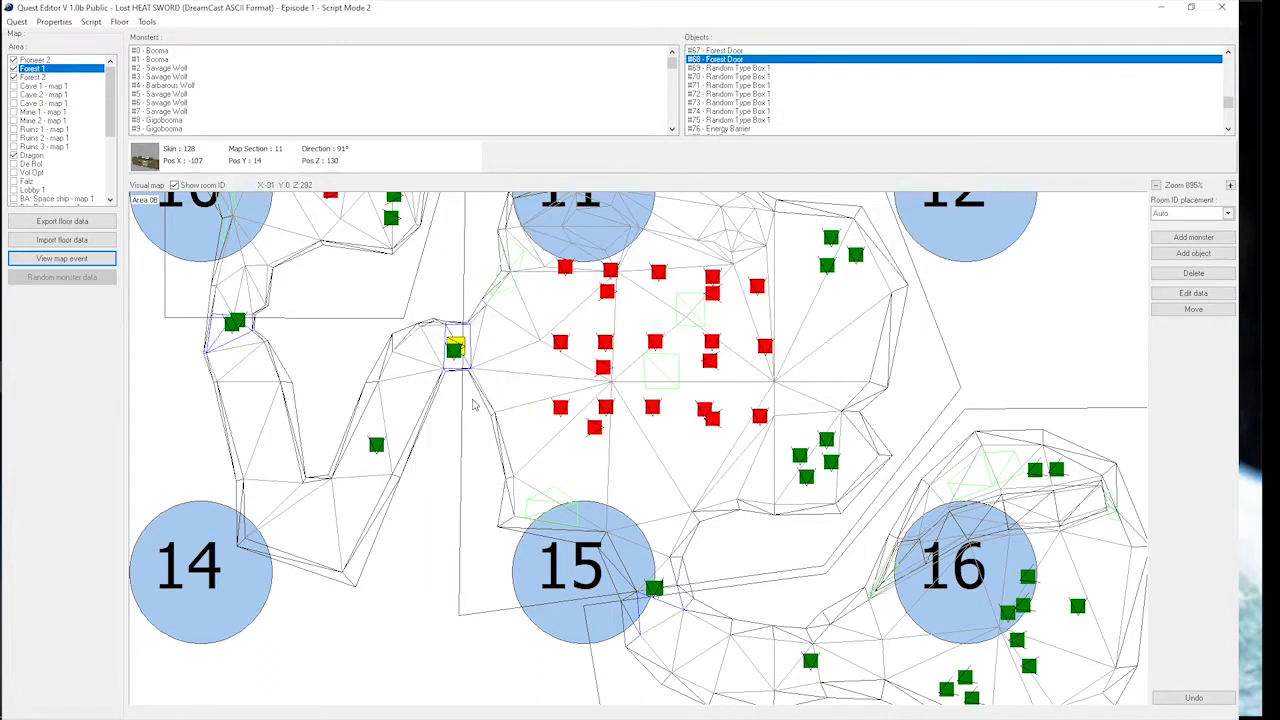
- Select #57 Forest Door in the passage below room 10 and open its data to read the Door ID
left_click(357, 374)
left_click(357, 374)
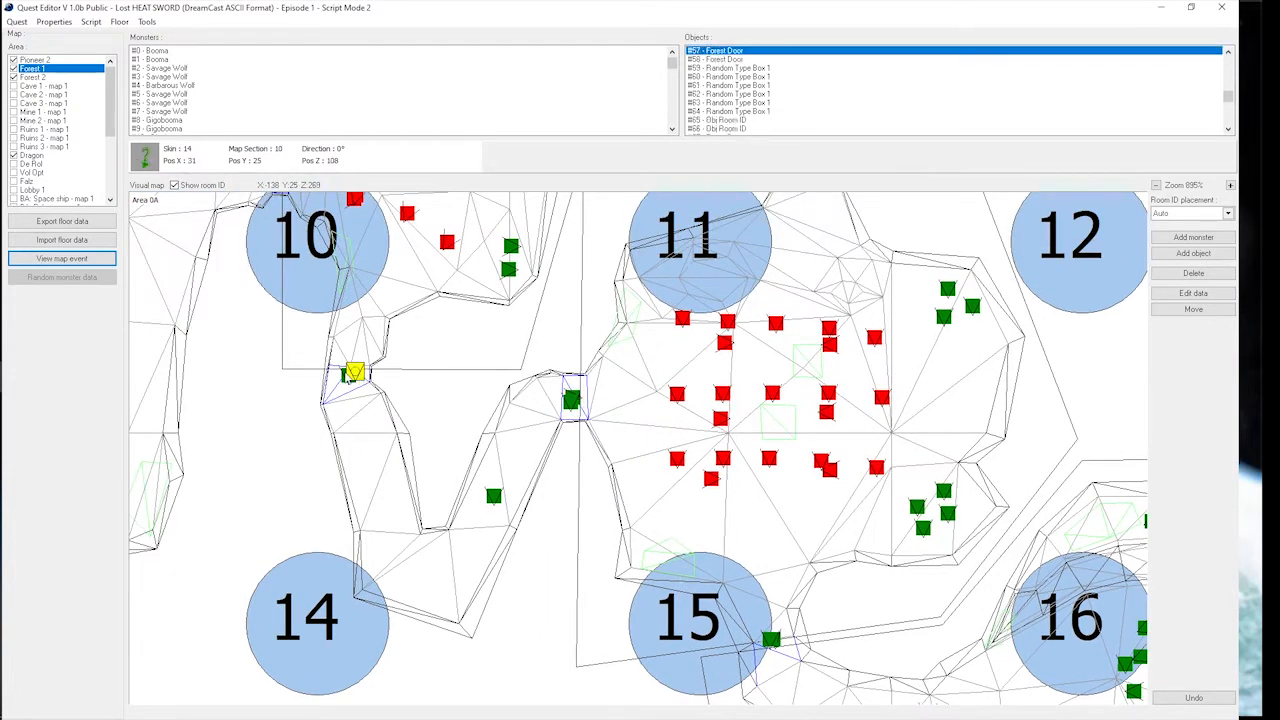
left_click(1180, 298)
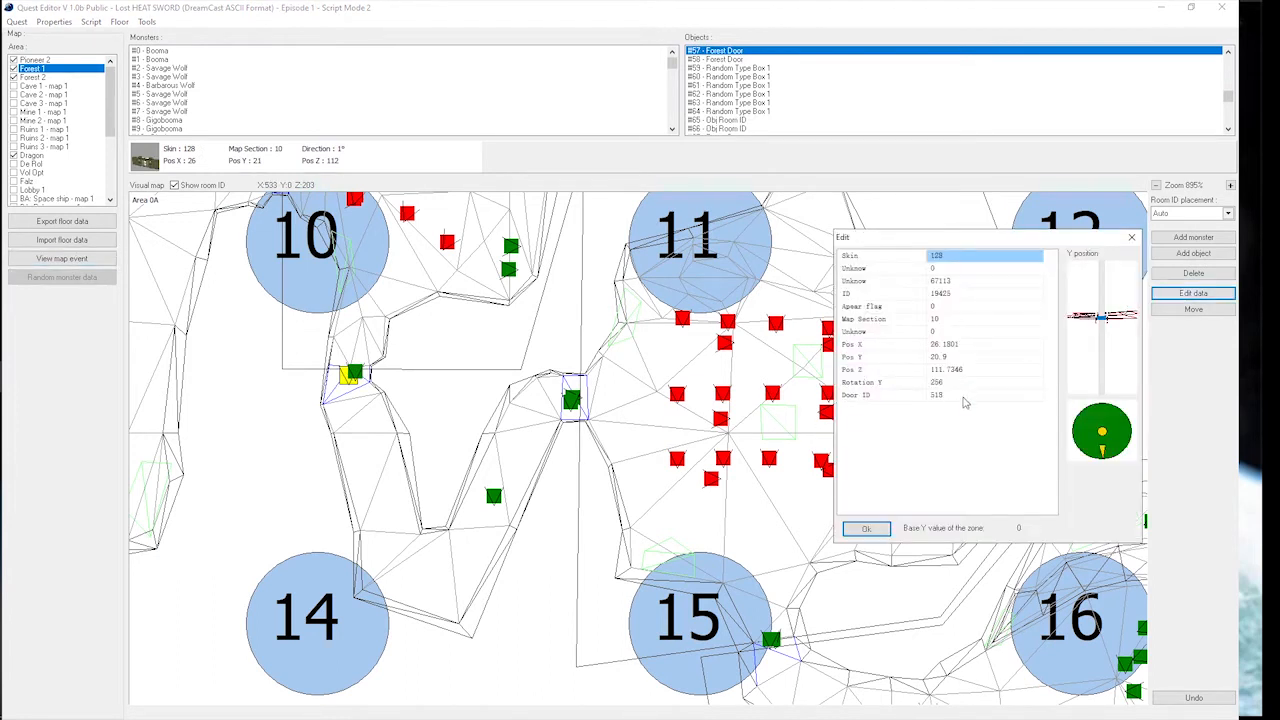
- Convert the decimal Door ID 518 to hexadecimal in Calculator, close it, and close the data of #57 Forest Door
left_click(1, 376)
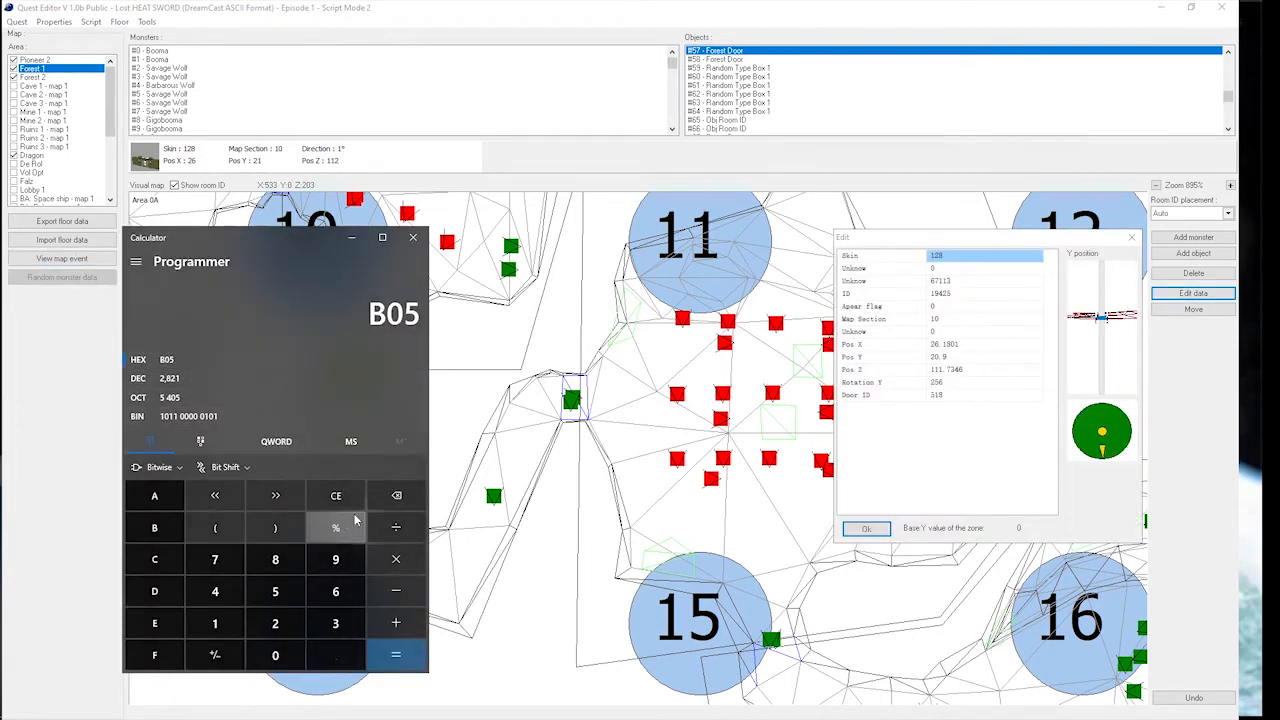
left_click(165, 378)
left_click(336, 495)
left_click(276, 592)
left_click(214, 623)
left_click(275, 559)
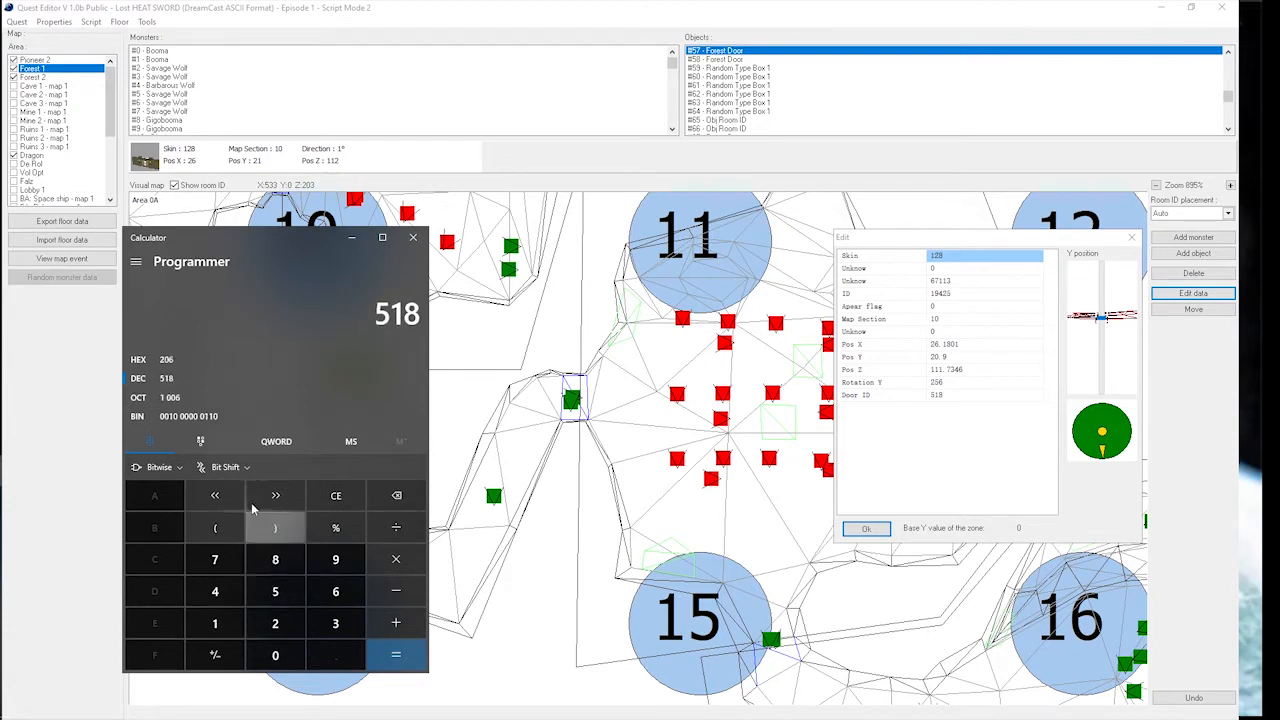
left_click(175, 362)
left_click(414, 243)
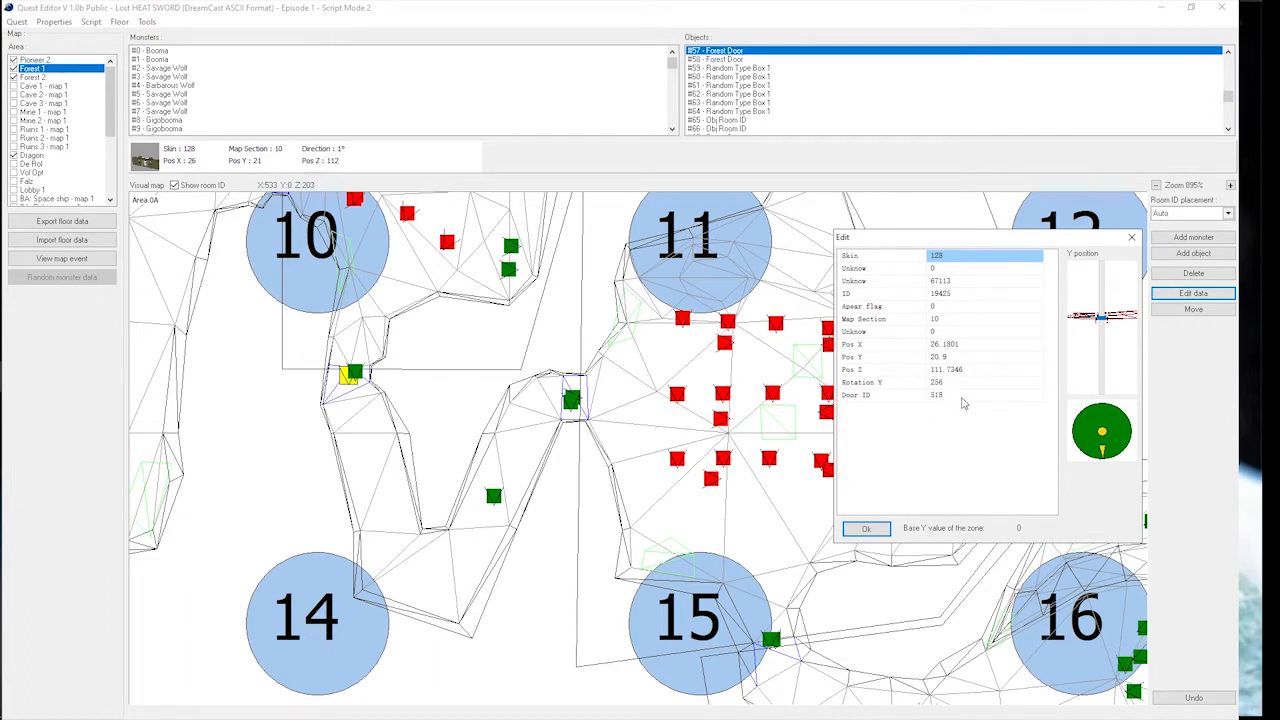
left_click(1131, 238)
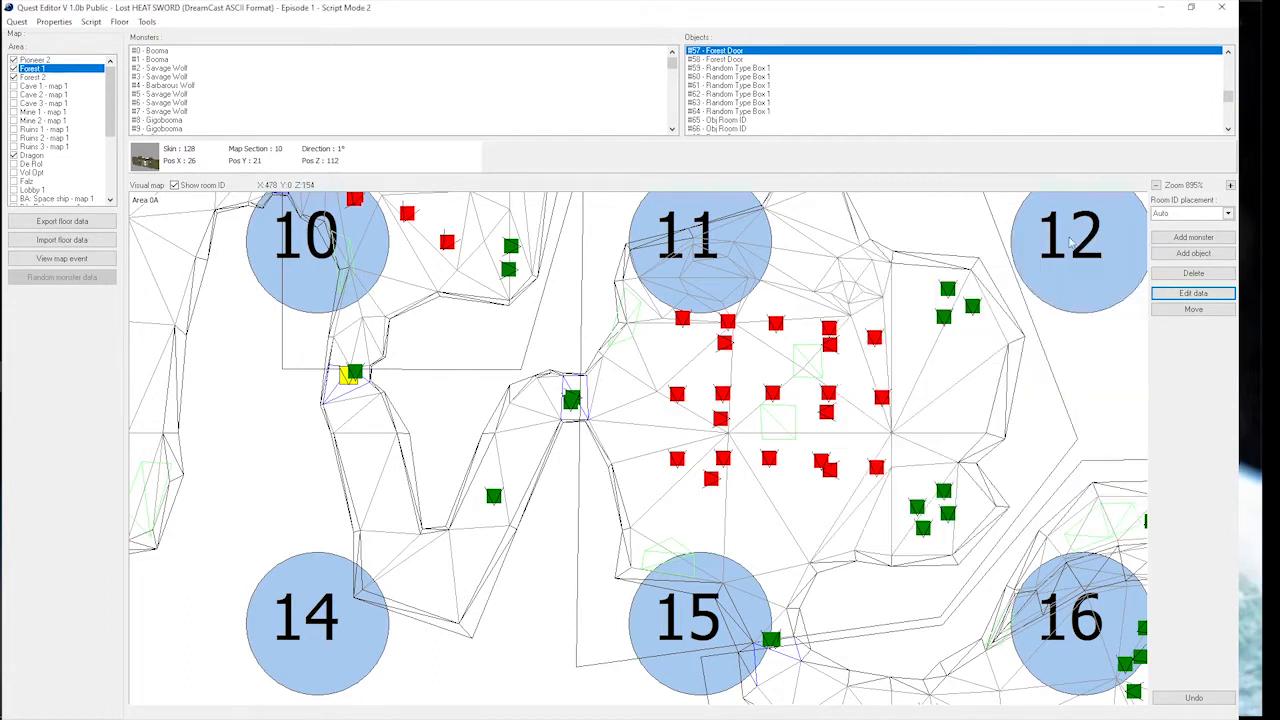
- Survey the Forest 1 map around rooms 5 to 16 and switch the area to Forest 2
scroll(540, 438, "down", 3)
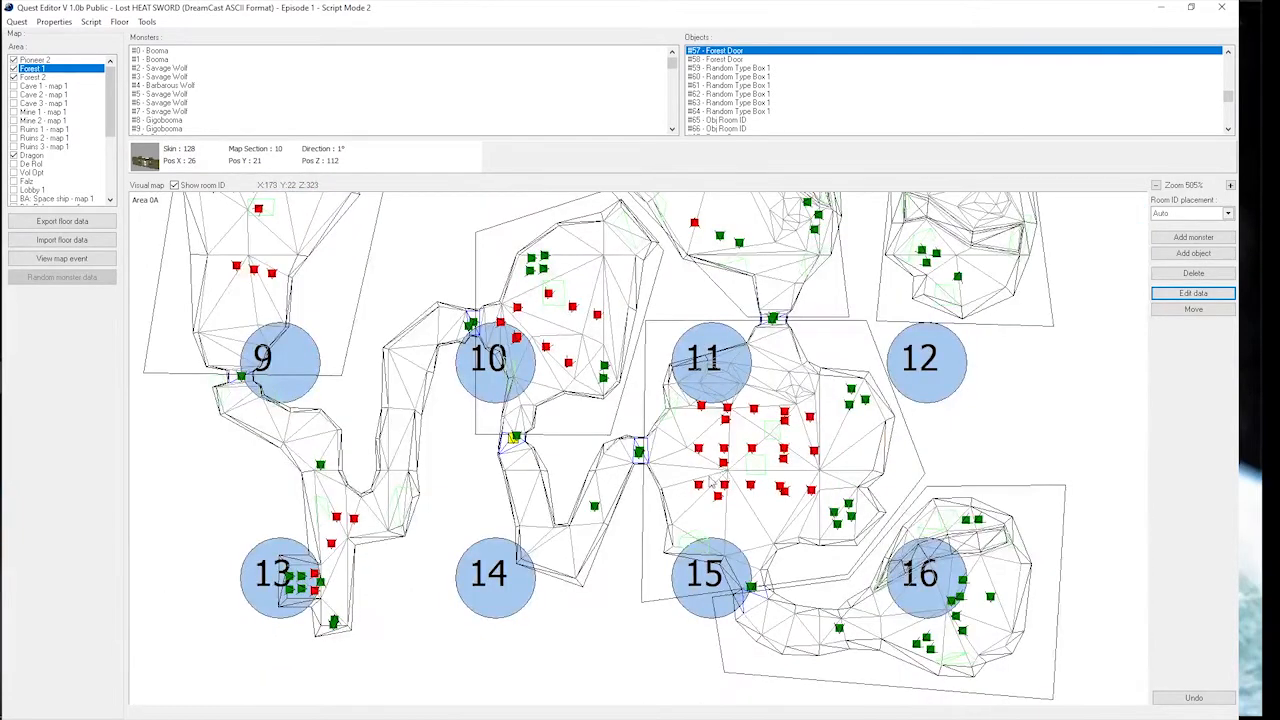
left_click_drag(542, 307, 559, 427)
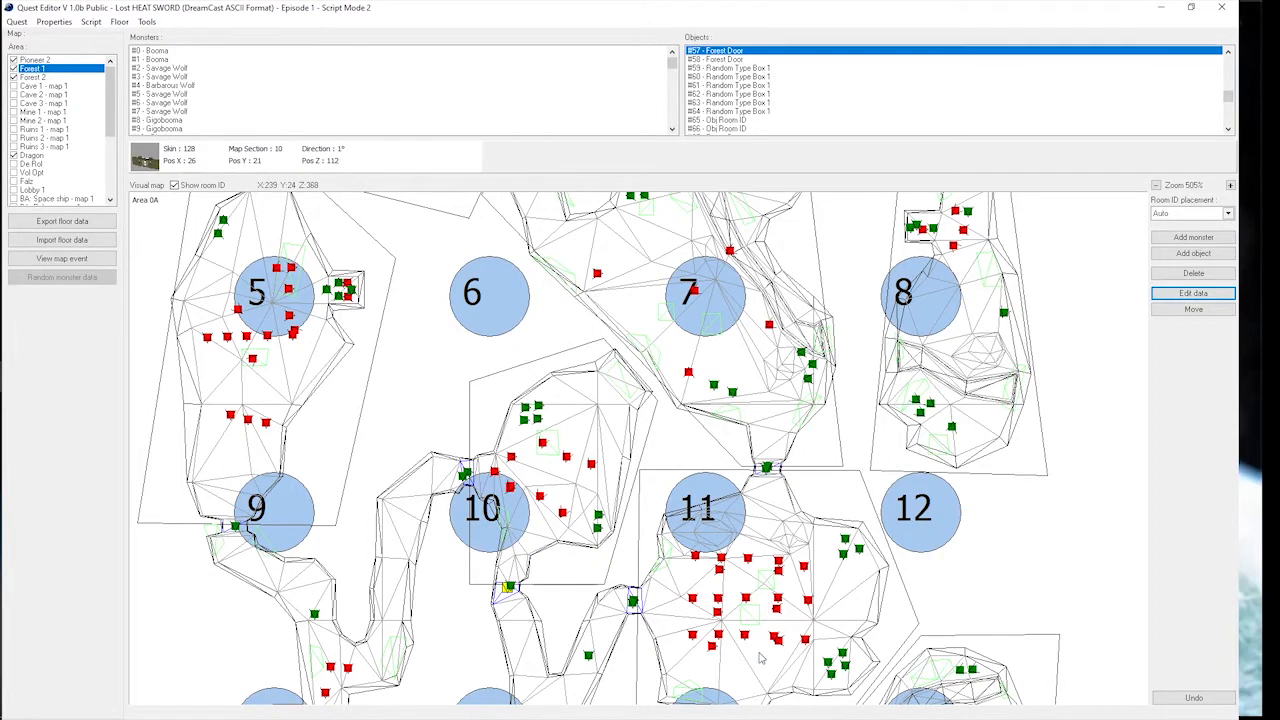
left_click_drag(763, 645, 765, 561)
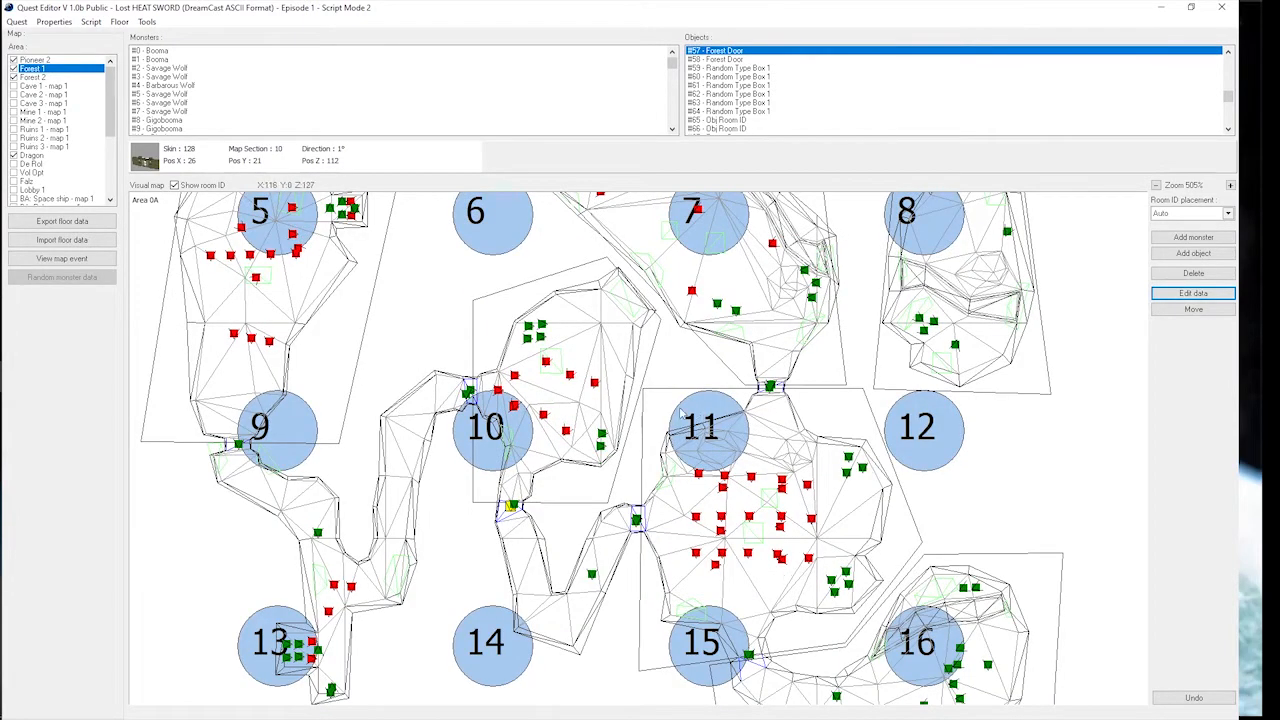
key("Down")
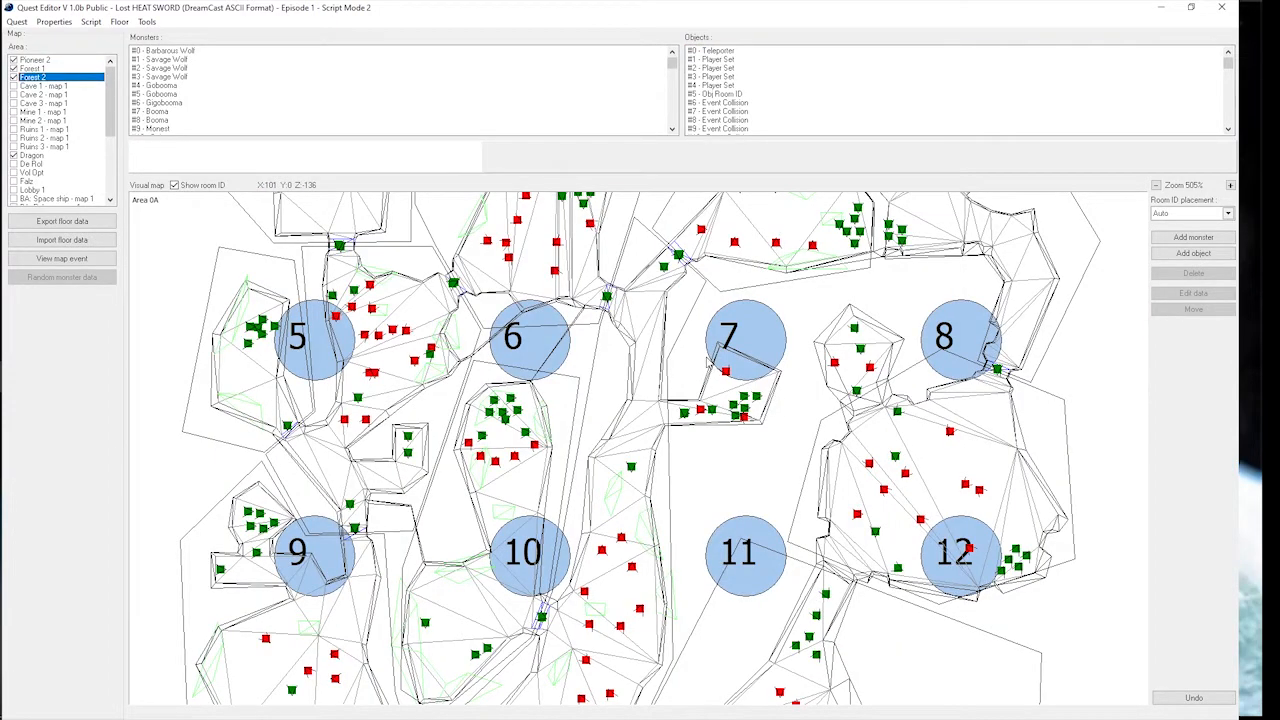
- Open the data of #3 Savage Wolf in Forest 2's room 2, check its Group ID and Leader flag, and close it
left_click_drag(538, 293, 608, 512)
scroll(545, 515, "up", 5)
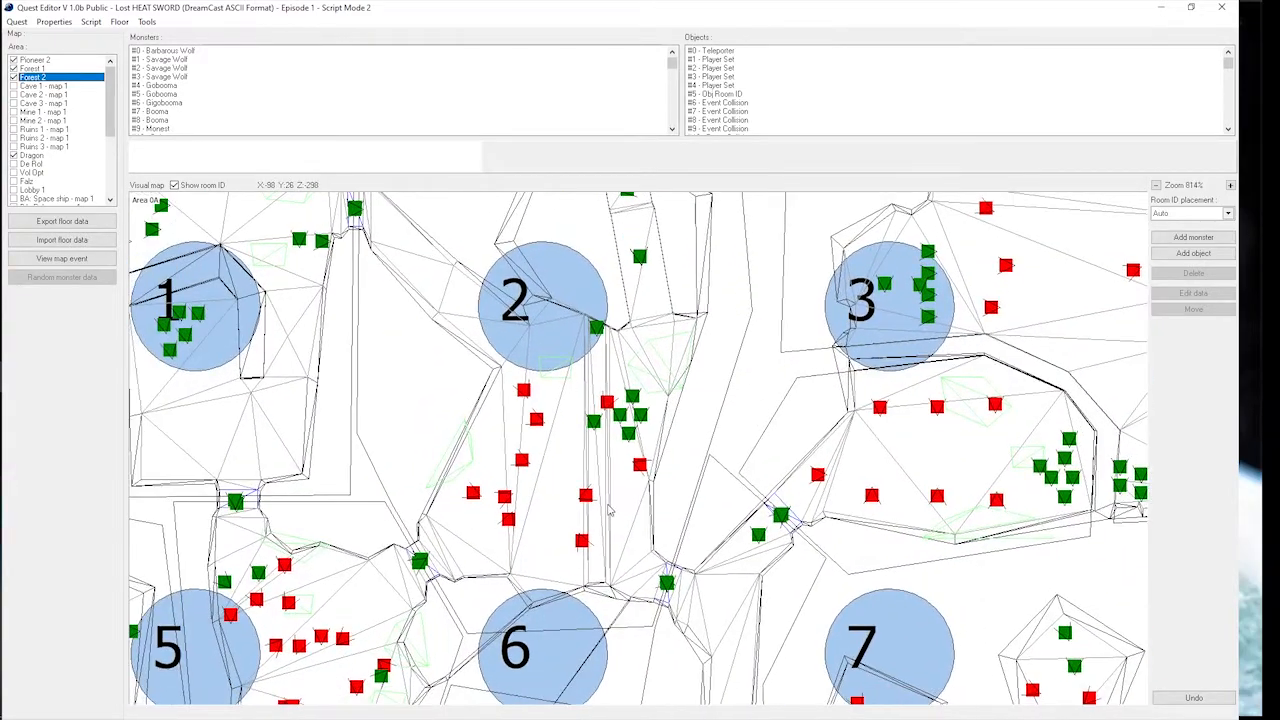
left_click(585, 495)
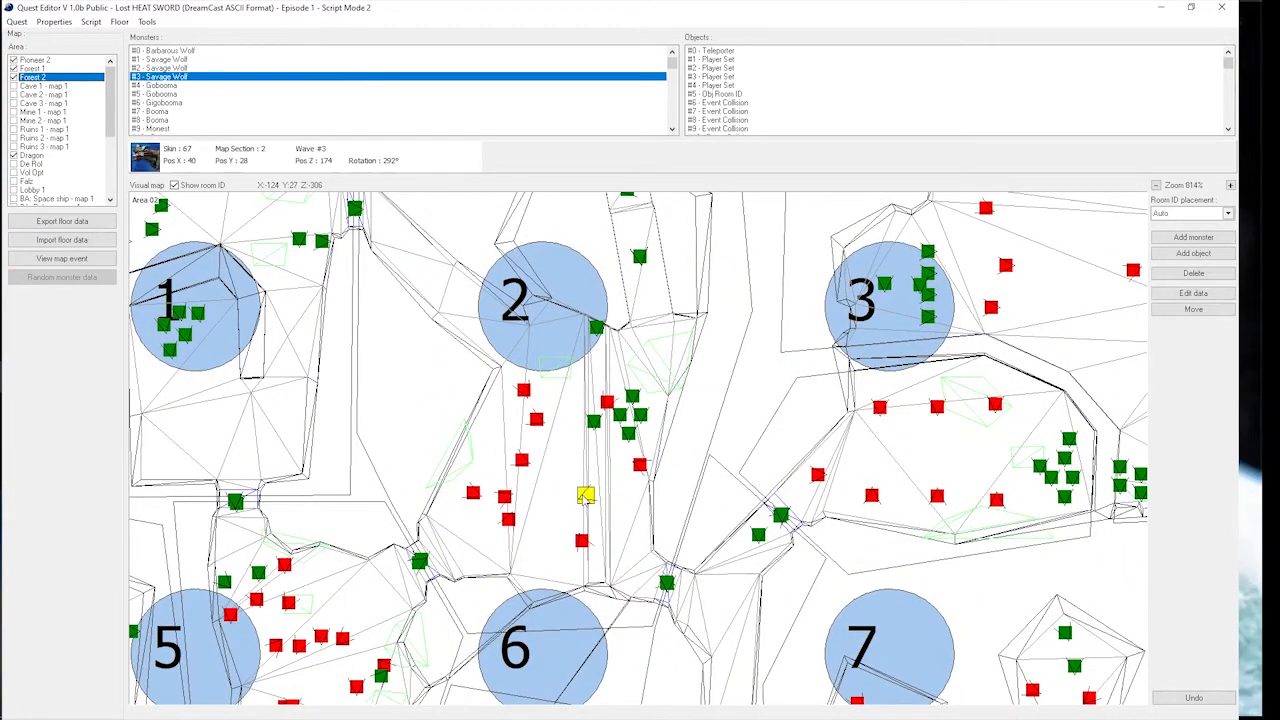
left_click(1175, 294)
left_click_drag(998, 240, 862, 193)
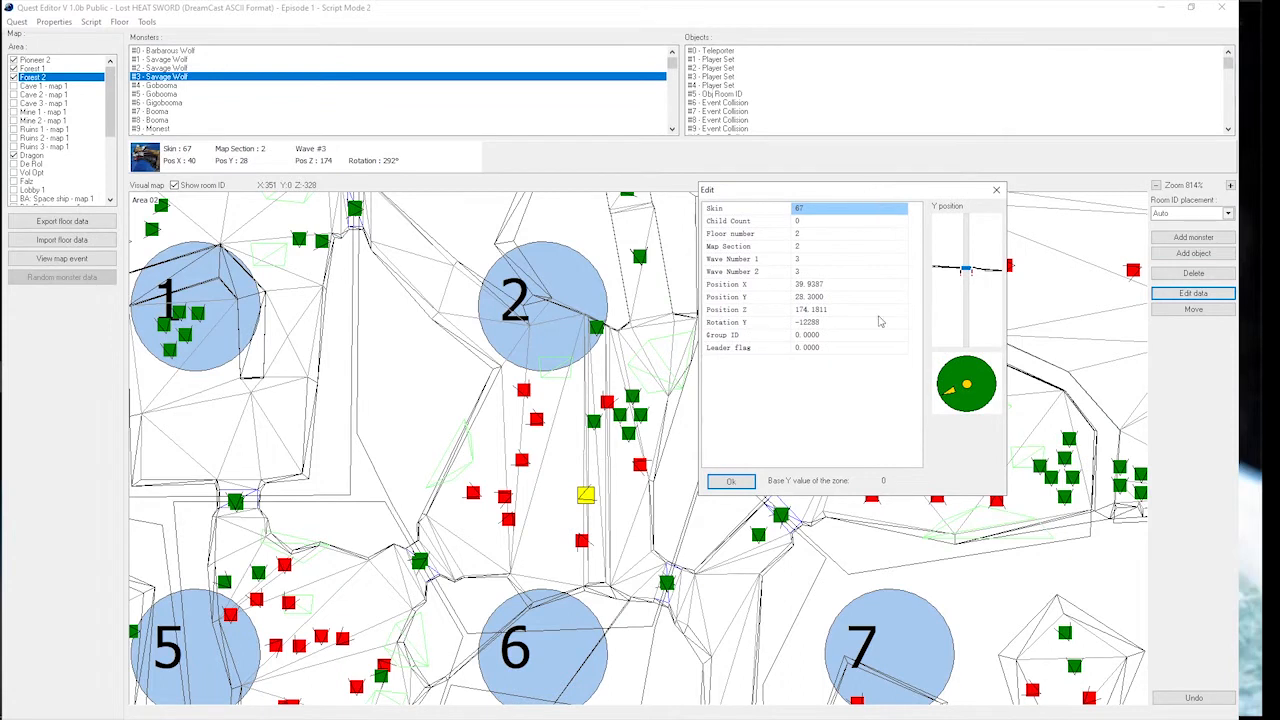
left_click(830, 339)
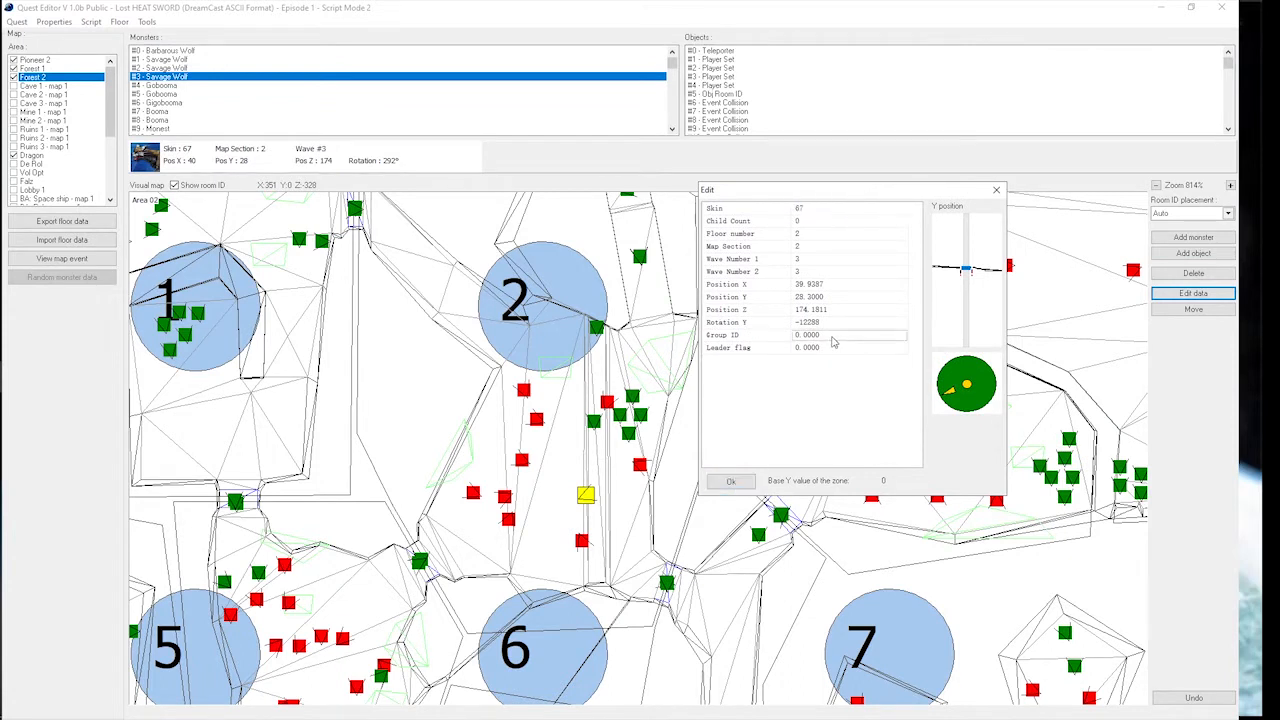
left_click(833, 348)
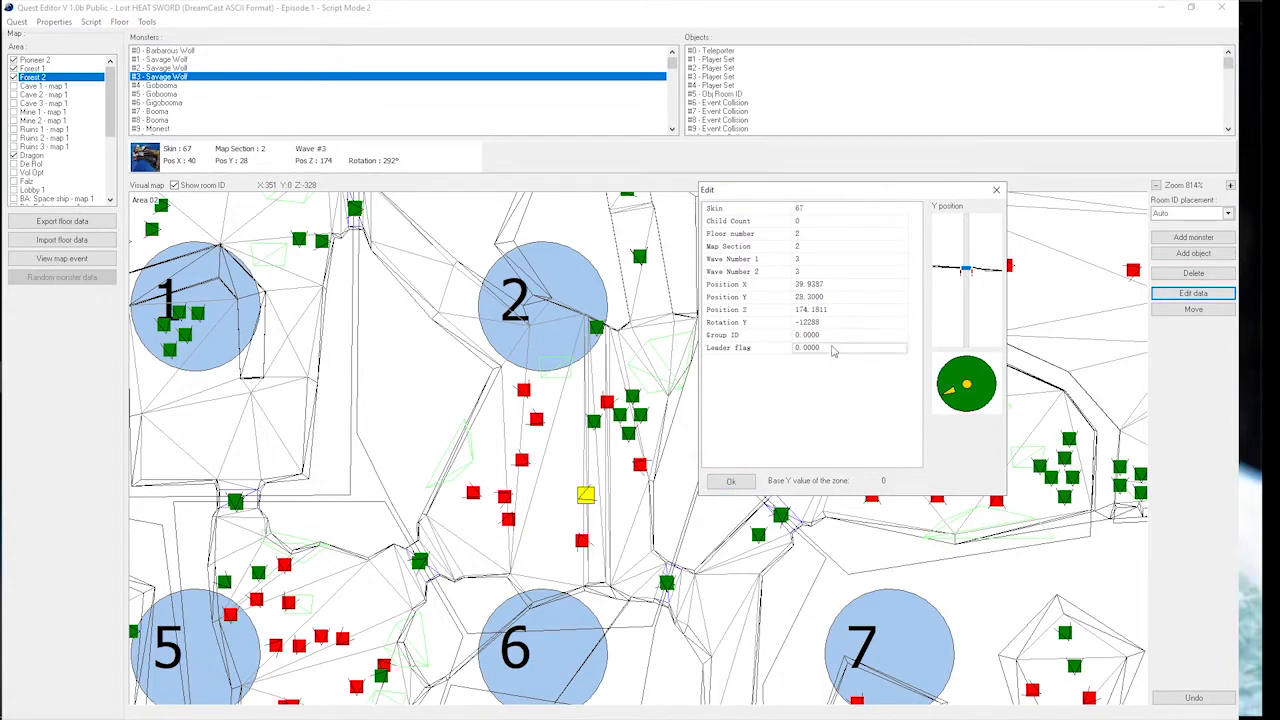
left_click(996, 191)
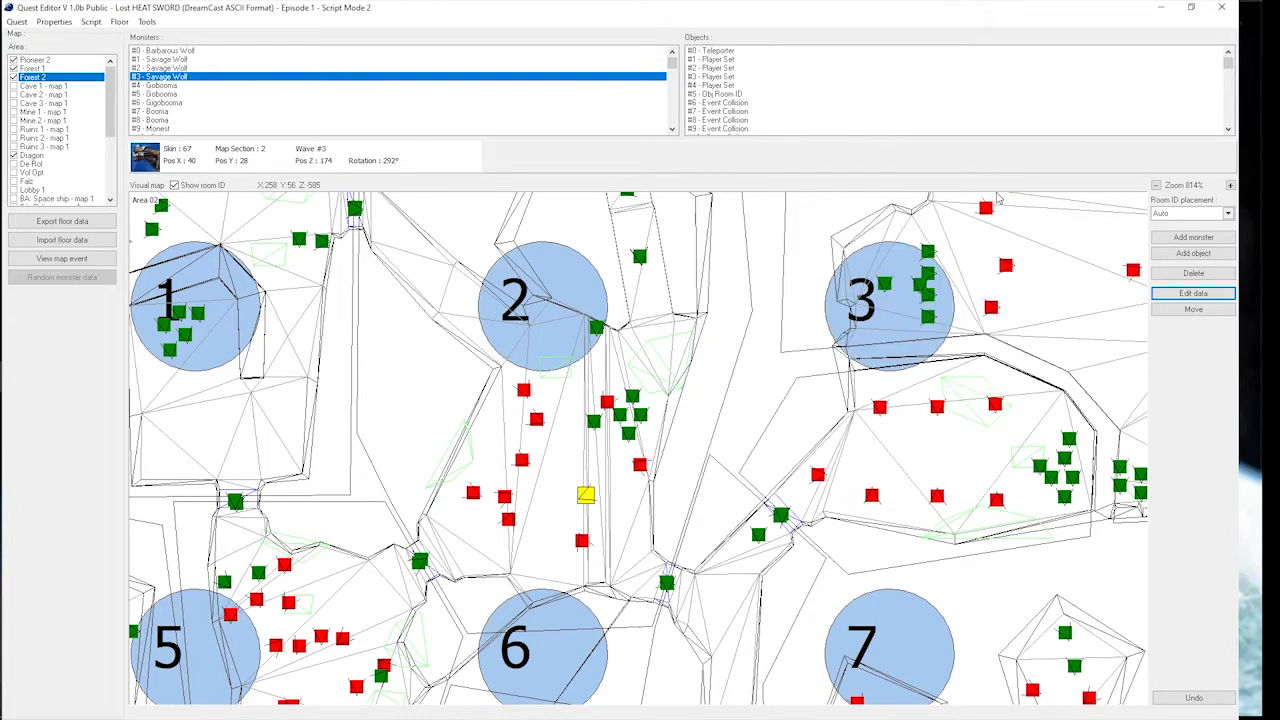
- Filter the Forest 2 map to show only the enemies of Wave #3
right_click(622, 490)
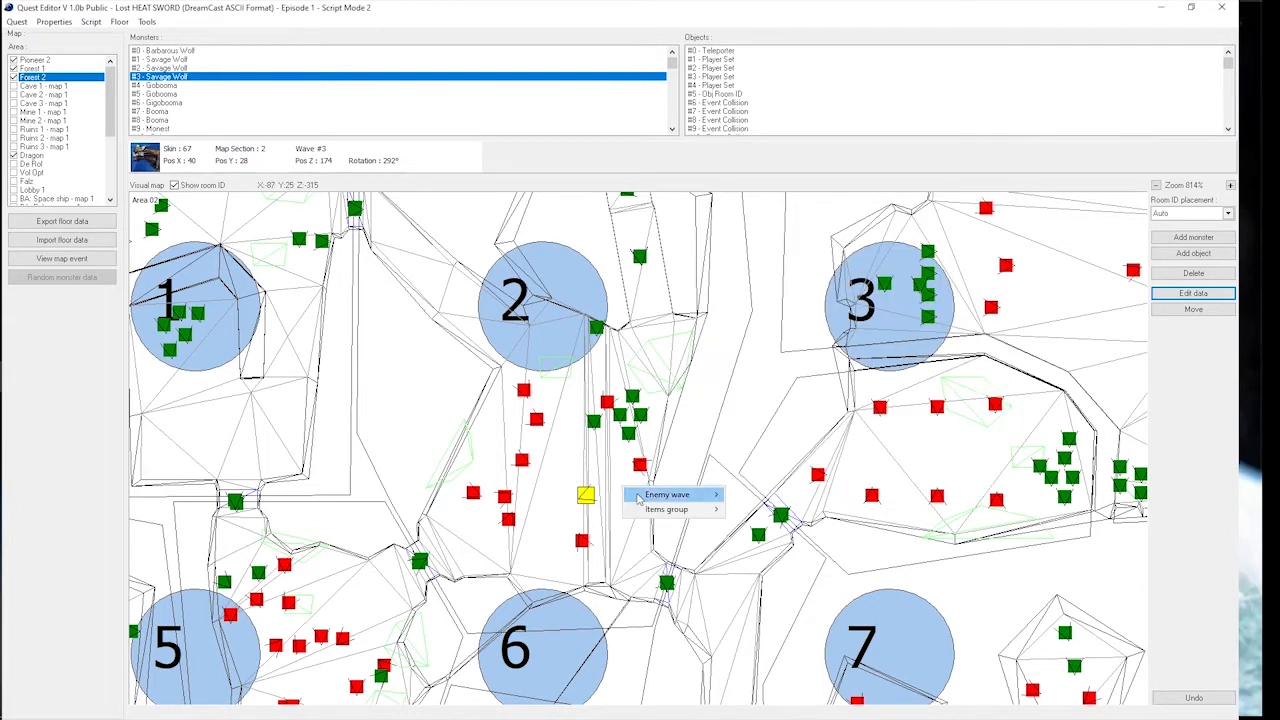
mouse_move(638, 498)
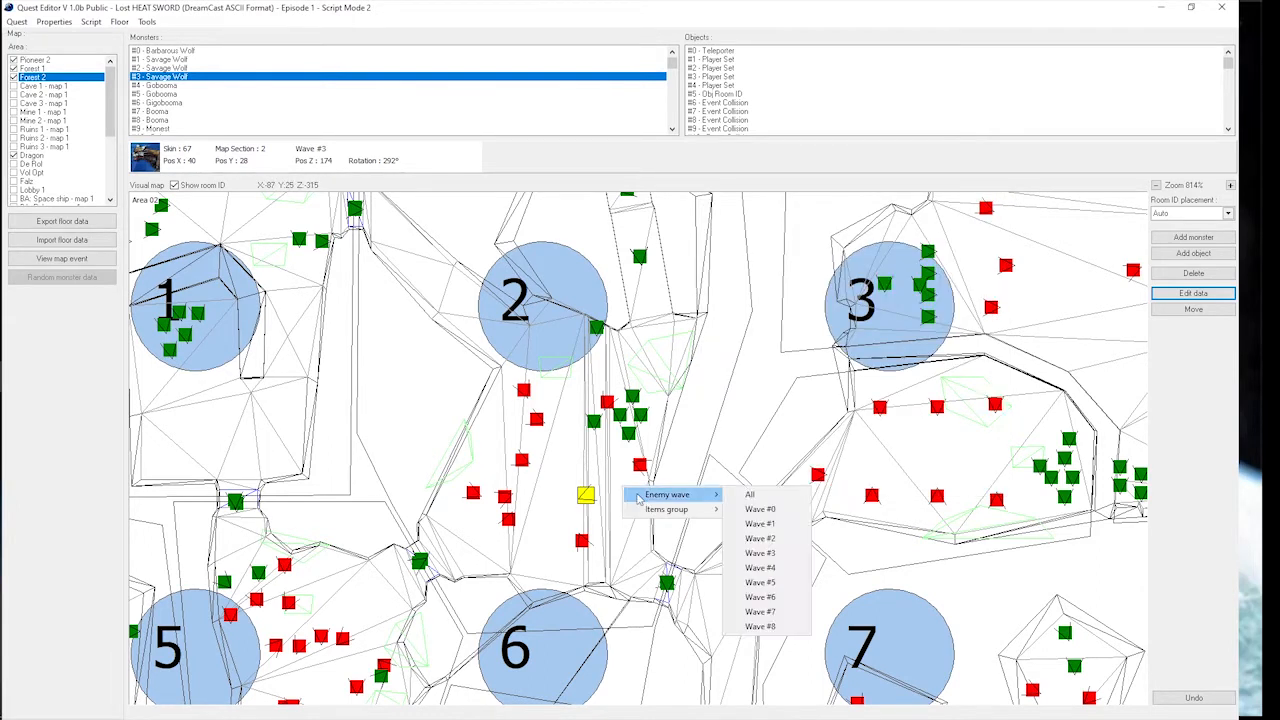
left_click(775, 556)
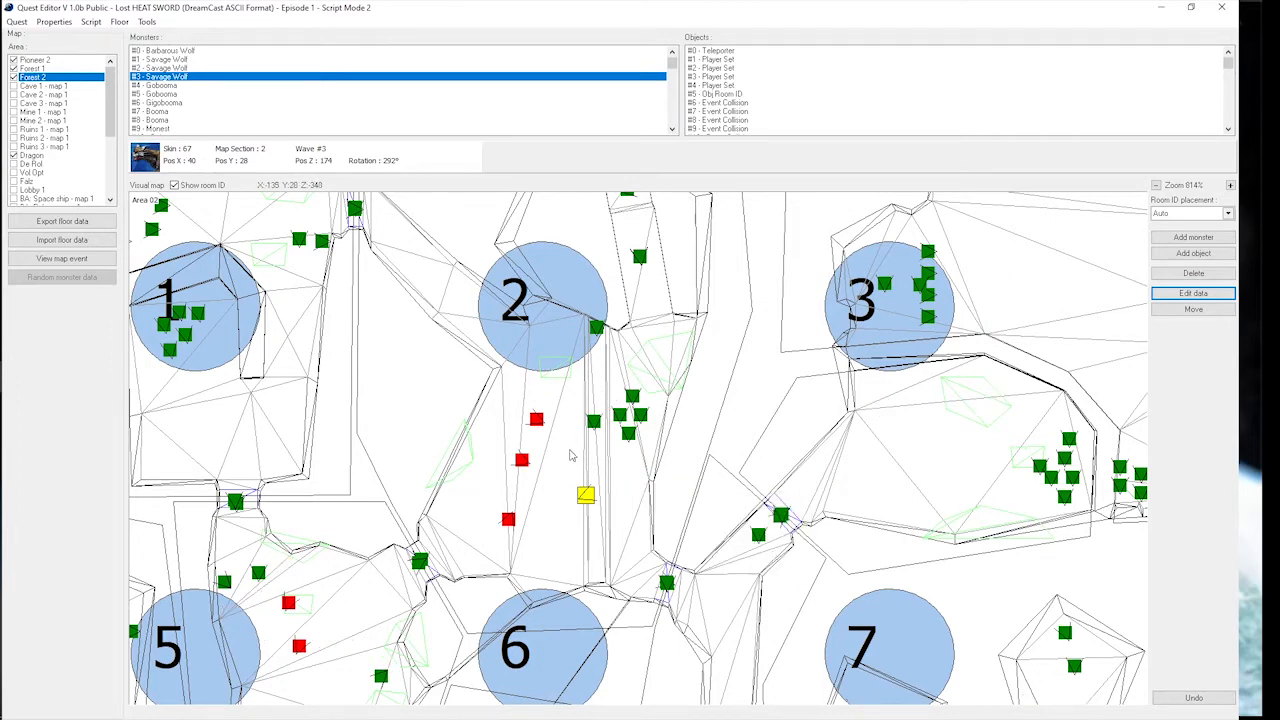
- Inspect #2 Savage Wolf in room 2 and open the data of #0 Barbarous Wolf to check its Leader flag
left_click_drag(574, 443, 593, 420)
left_click(556, 381)
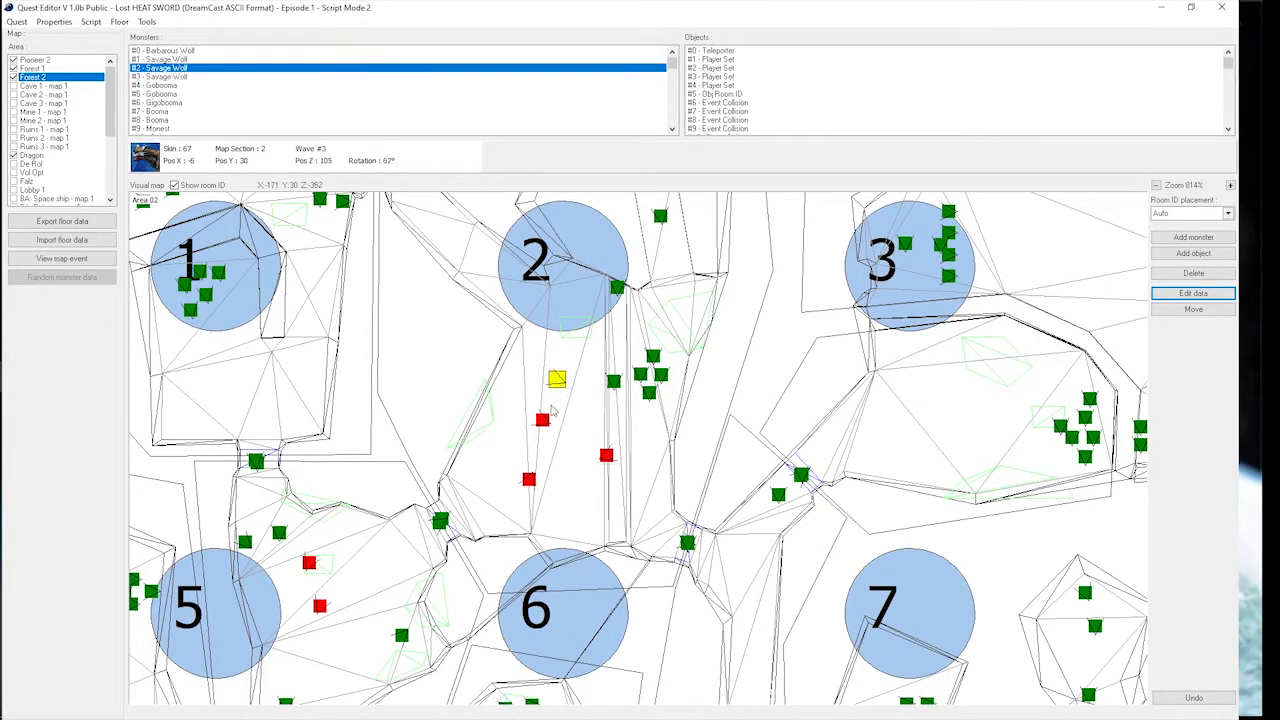
left_click(542, 421)
right_click(543, 425)
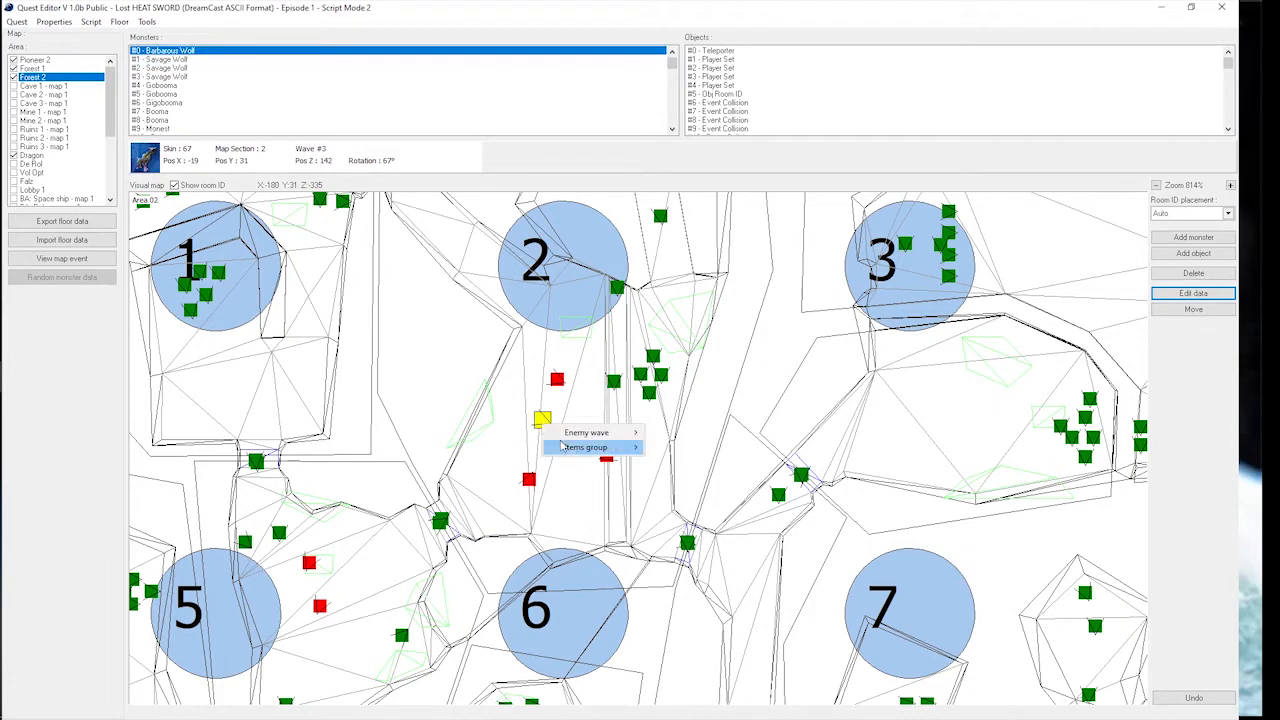
left_click(768, 400)
left_click(1193, 292)
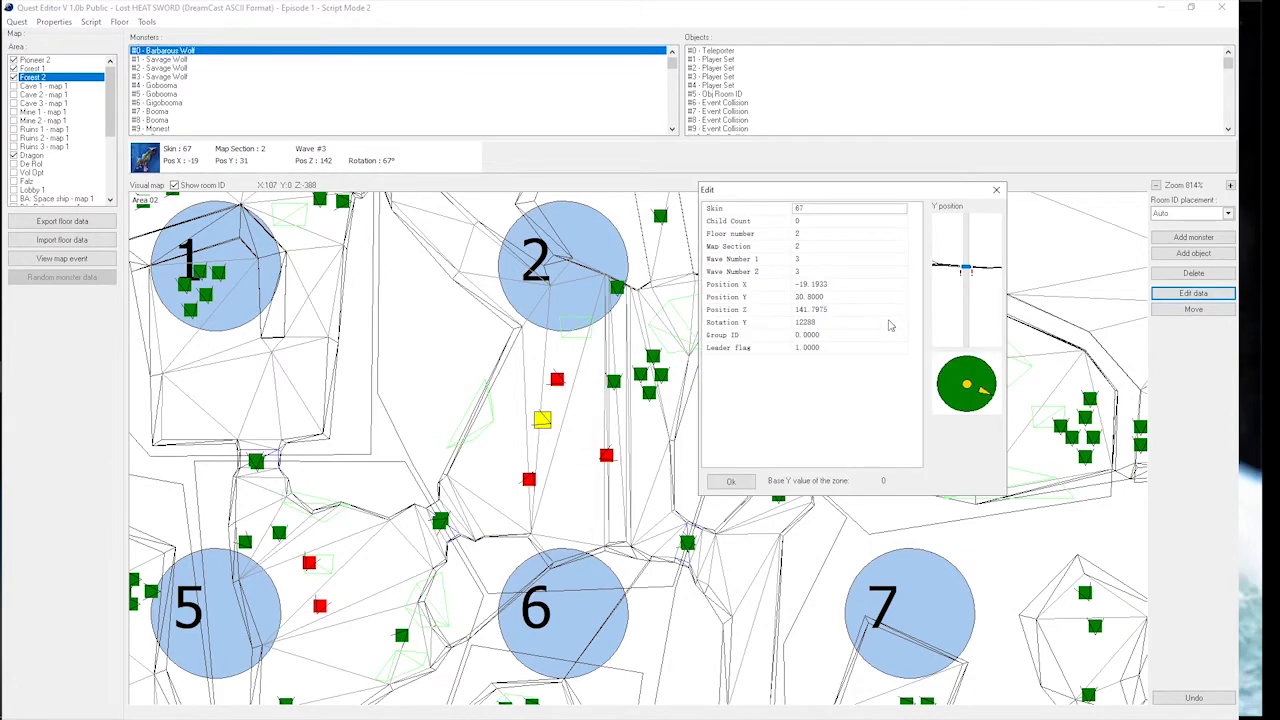
- Examine the Leader flag and Group ID of #0 Barbarous Wolf in its data and close it
left_click(845, 349)
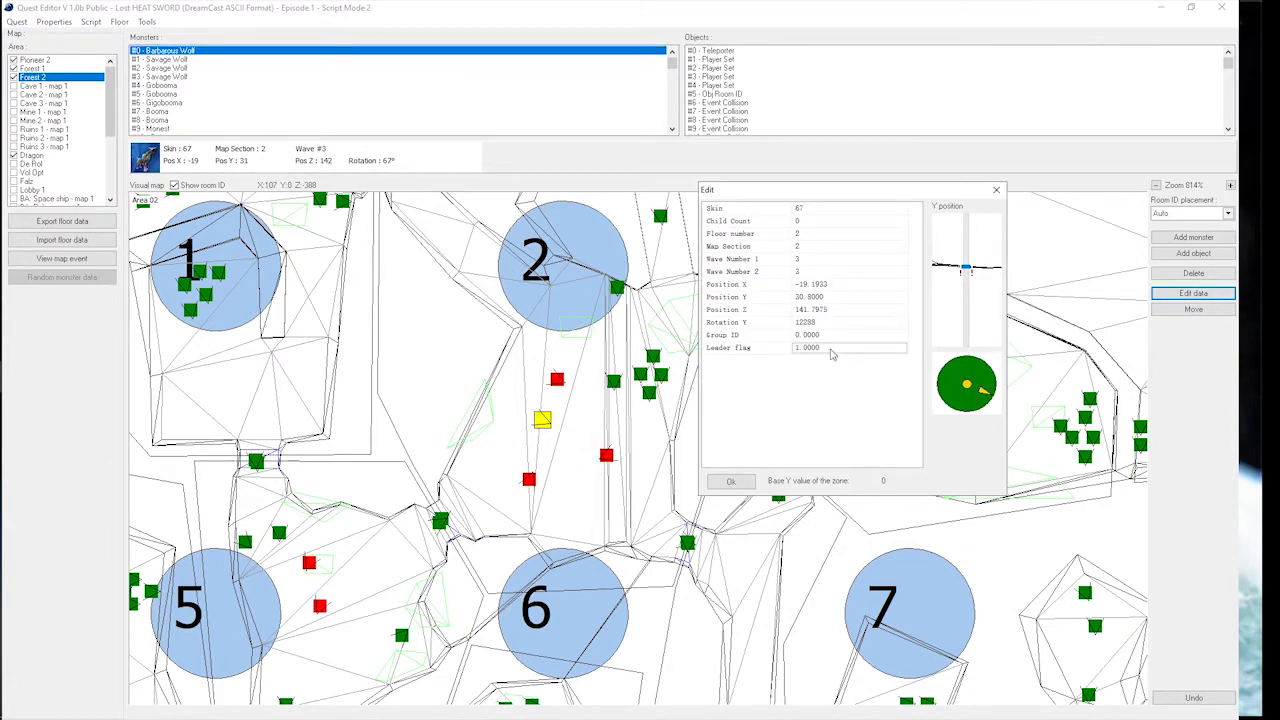
left_click(831, 339)
left_click(826, 350)
double_click(826, 349)
left_click(997, 190)
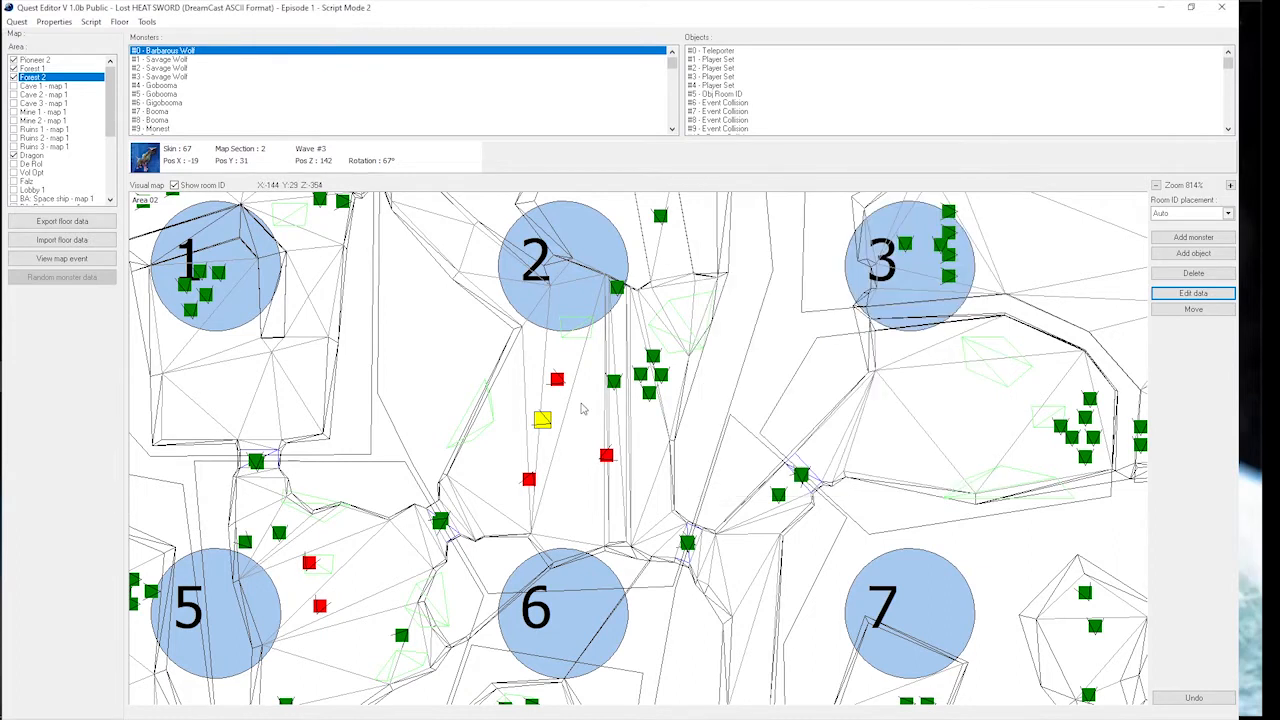
left_click(1194, 293)
left_click(846, 336)
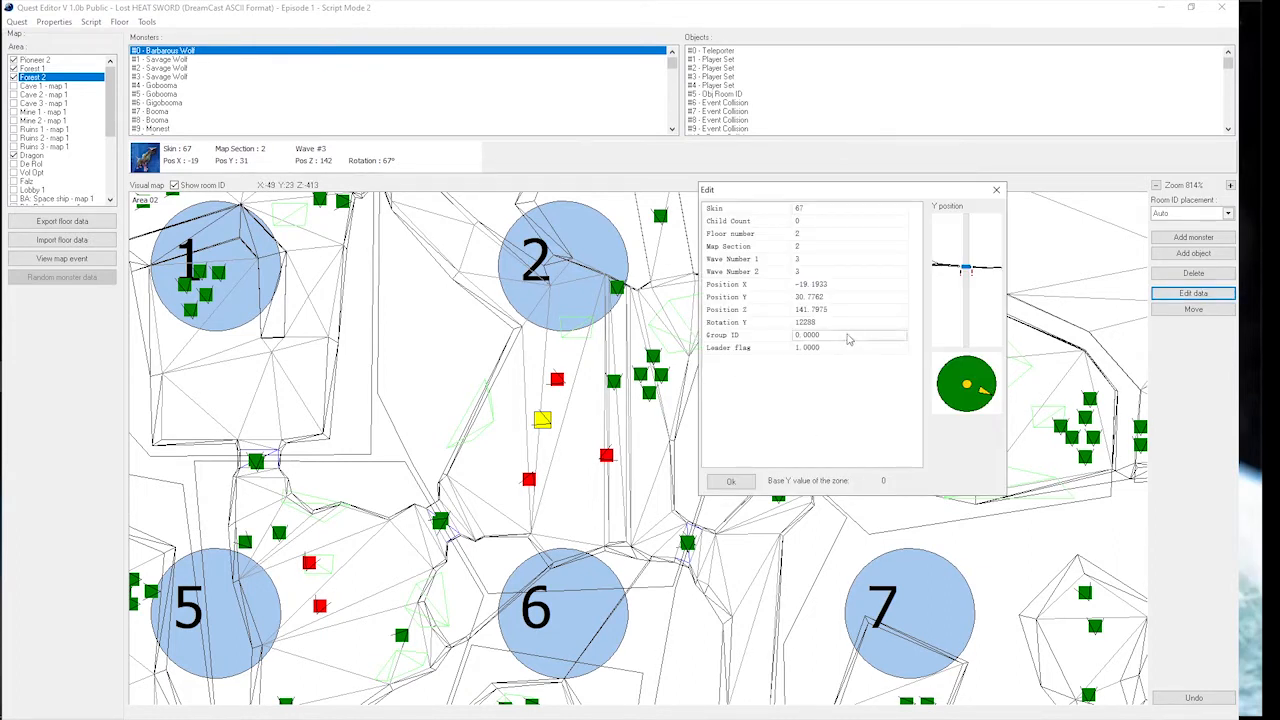
left_click(997, 190)
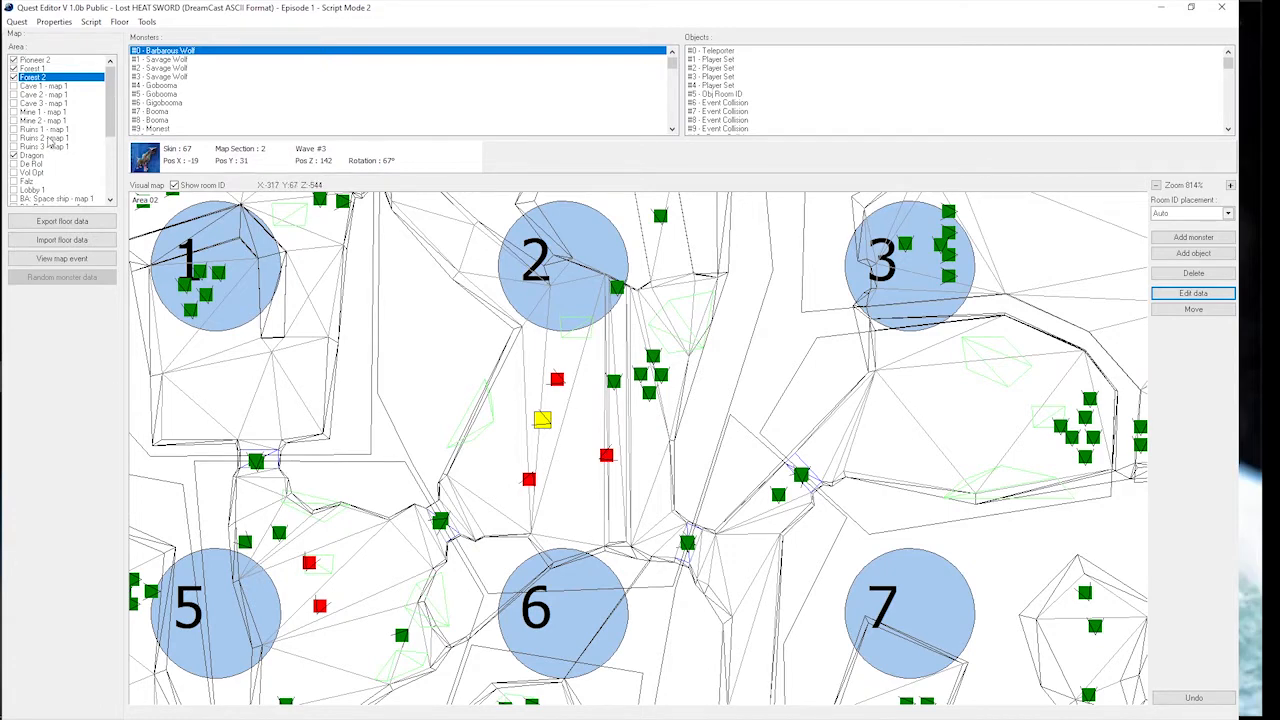
- Switch the area to Ruins 2 - map 1 and place a wave 1 Dark Gunner near the upper-left of room 40
left_click(50, 139)
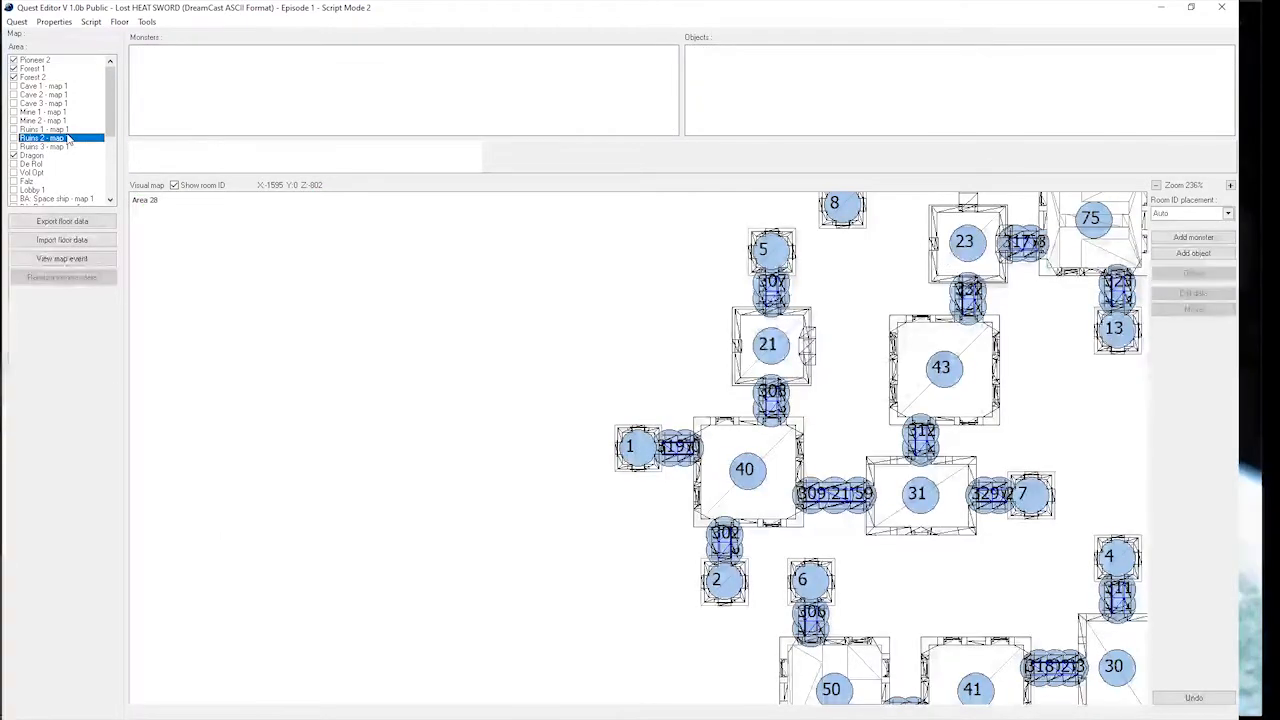
scroll(757, 465, "up", 3)
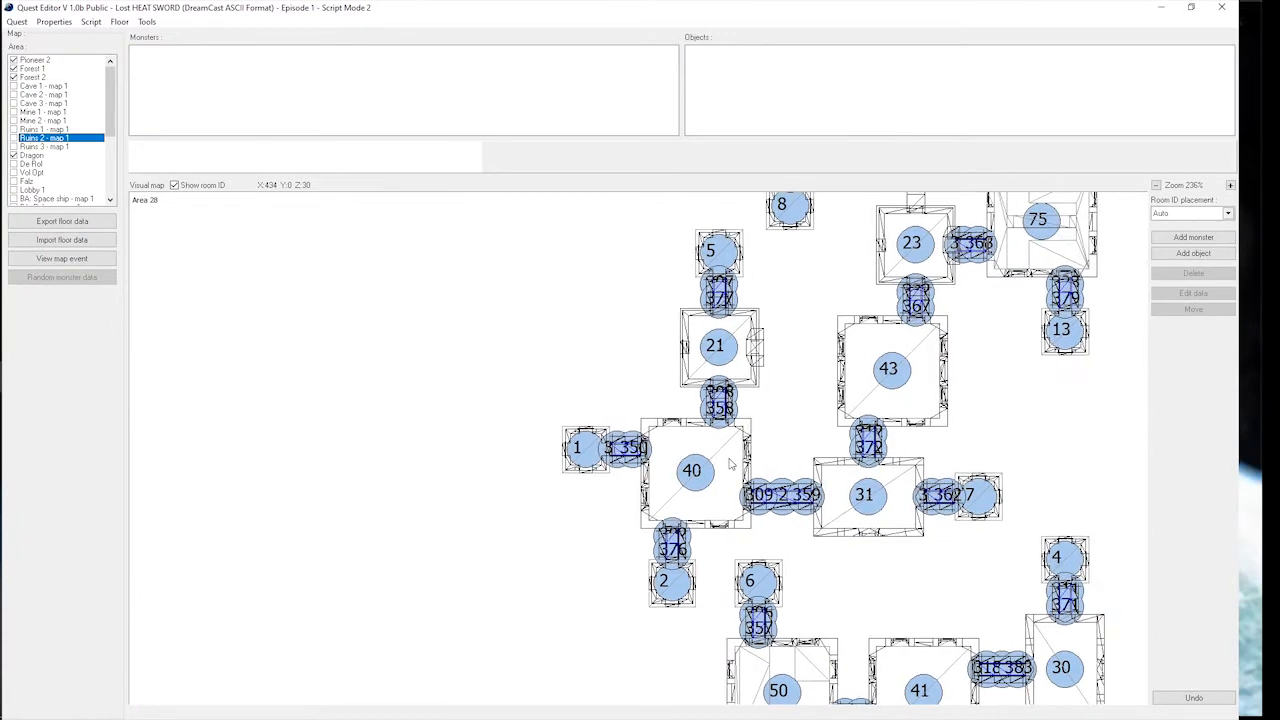
left_click(1178, 240)
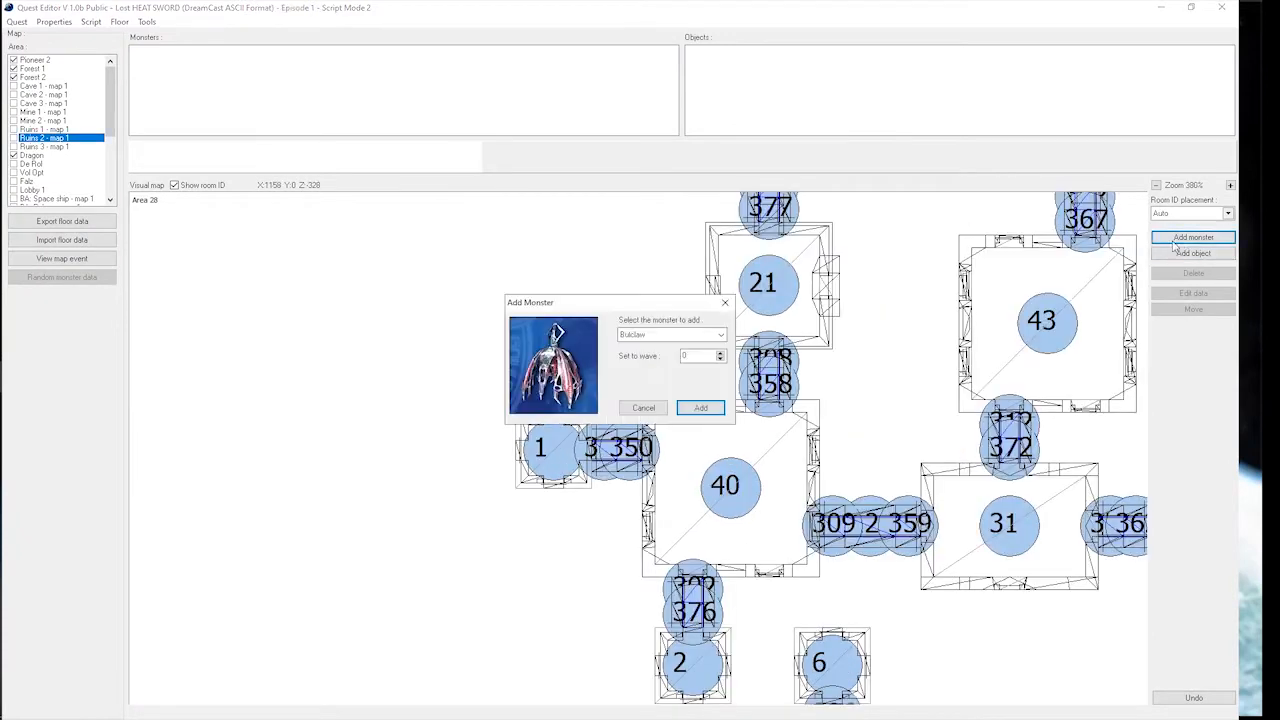
left_click(665, 335)
left_click(690, 382)
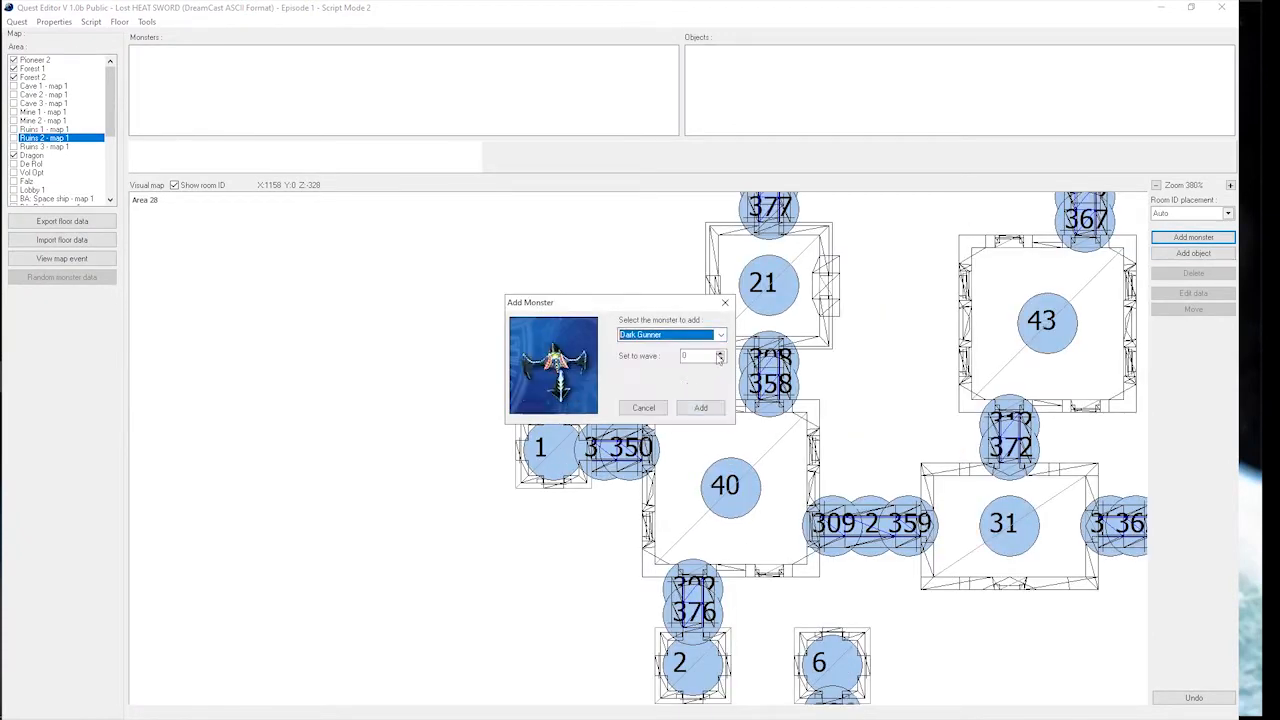
left_click(720, 352)
left_click(701, 408)
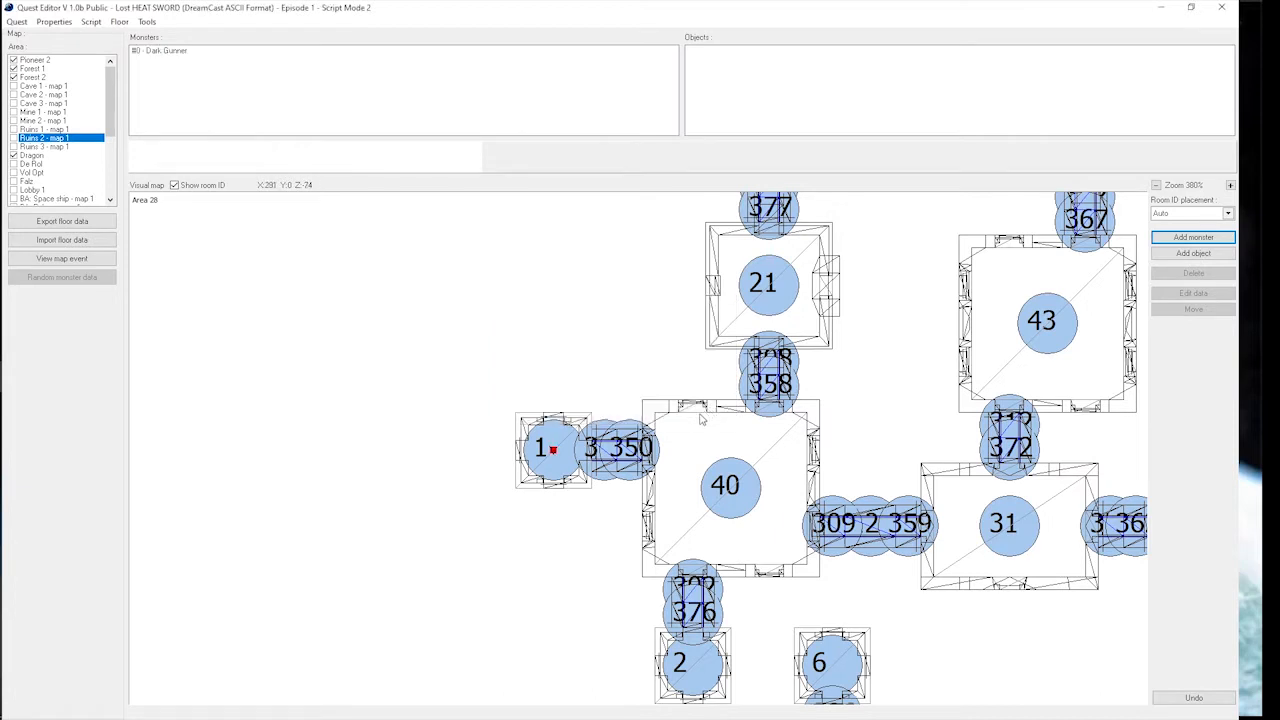
left_click(689, 454)
left_click(689, 454)
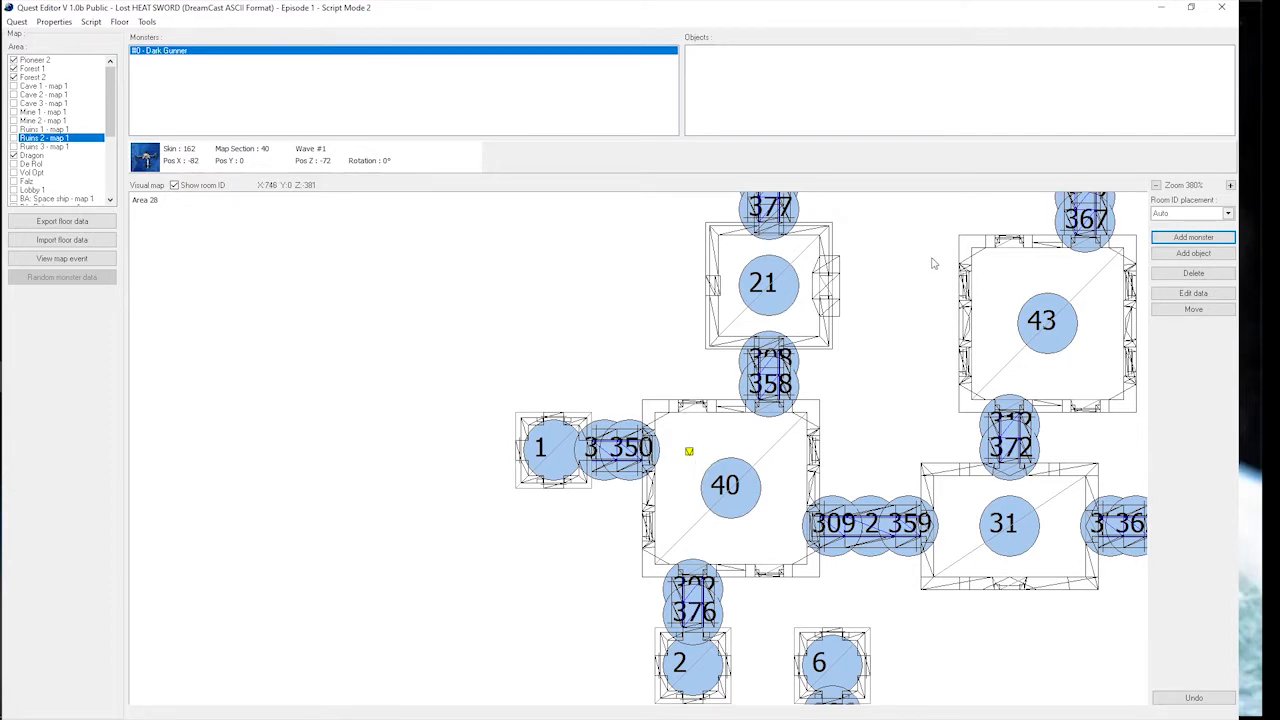
- Add a second Dark Gunner set to wave 1 and change its Skin to 163
left_click(1193, 237)
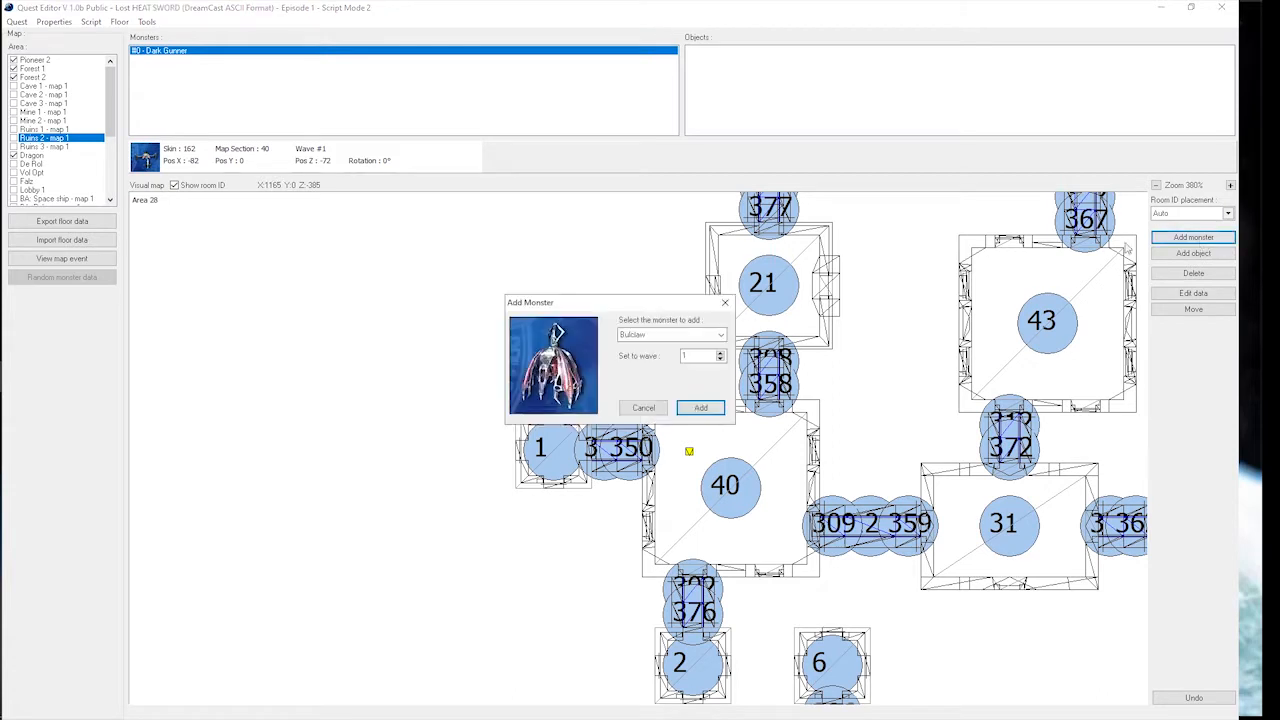
left_click(680, 334)
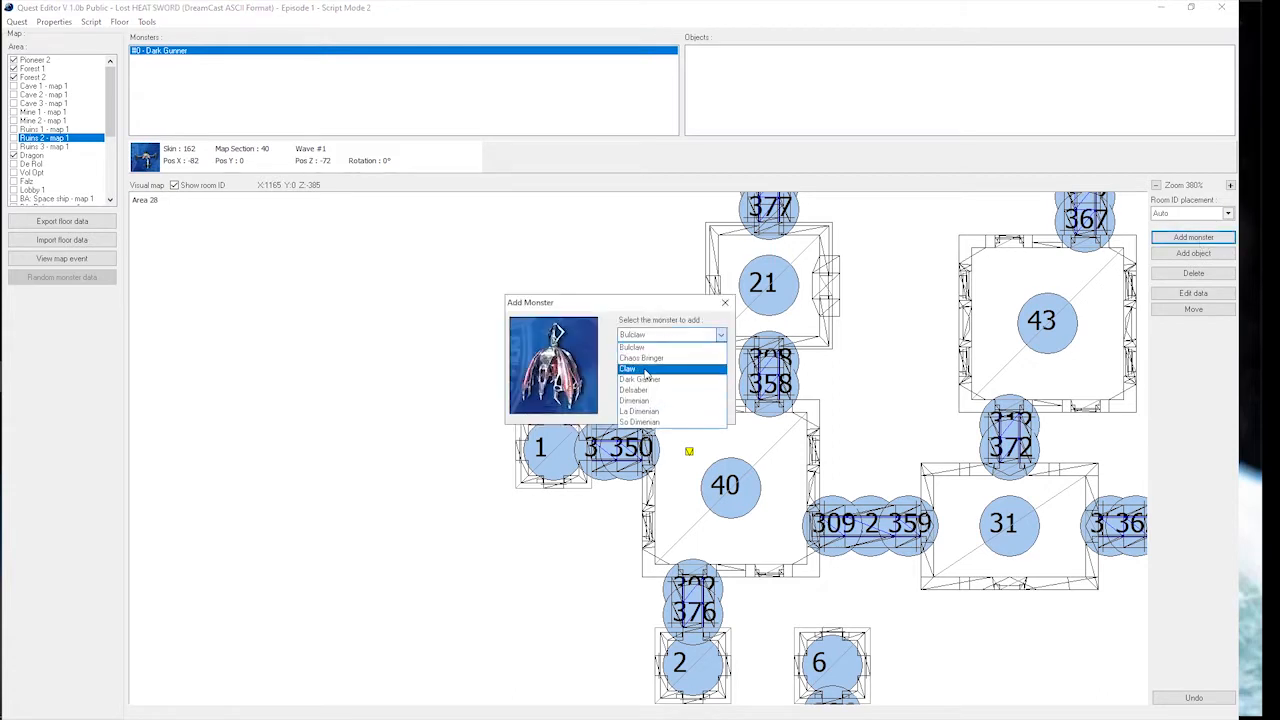
left_click(695, 385)
left_click(700, 408)
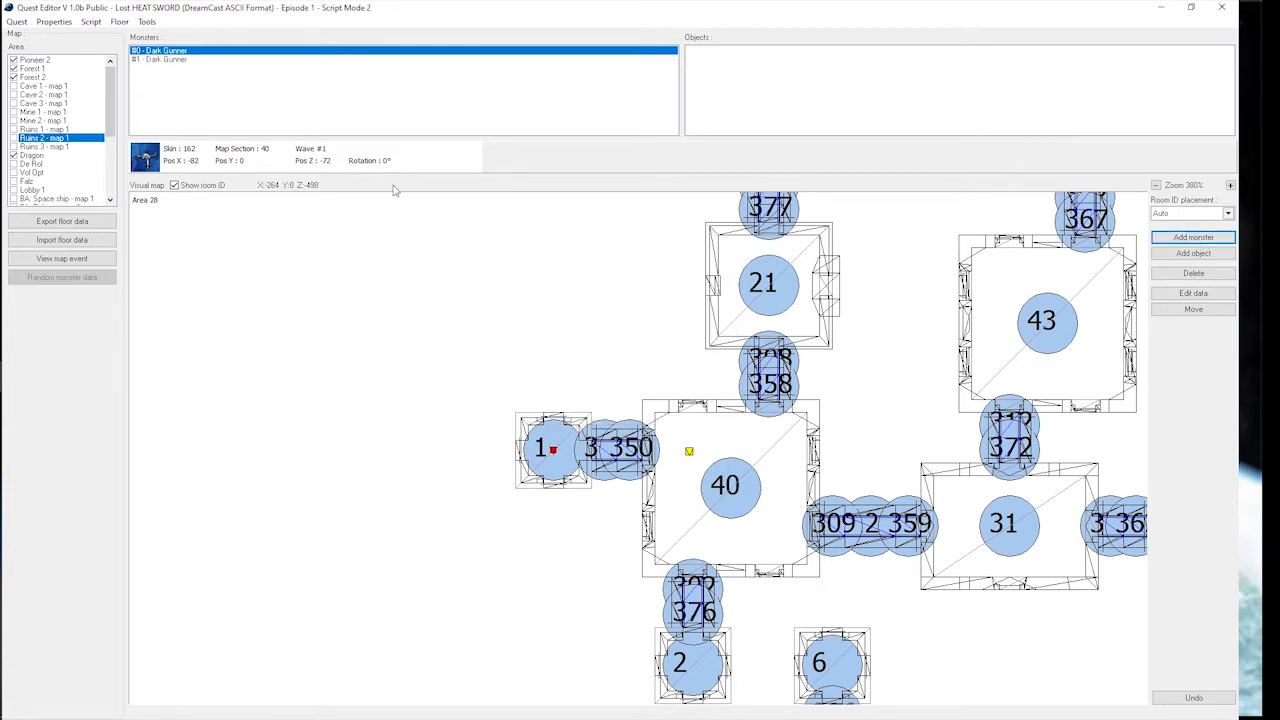
double_click(196, 60)
left_click(806, 208)
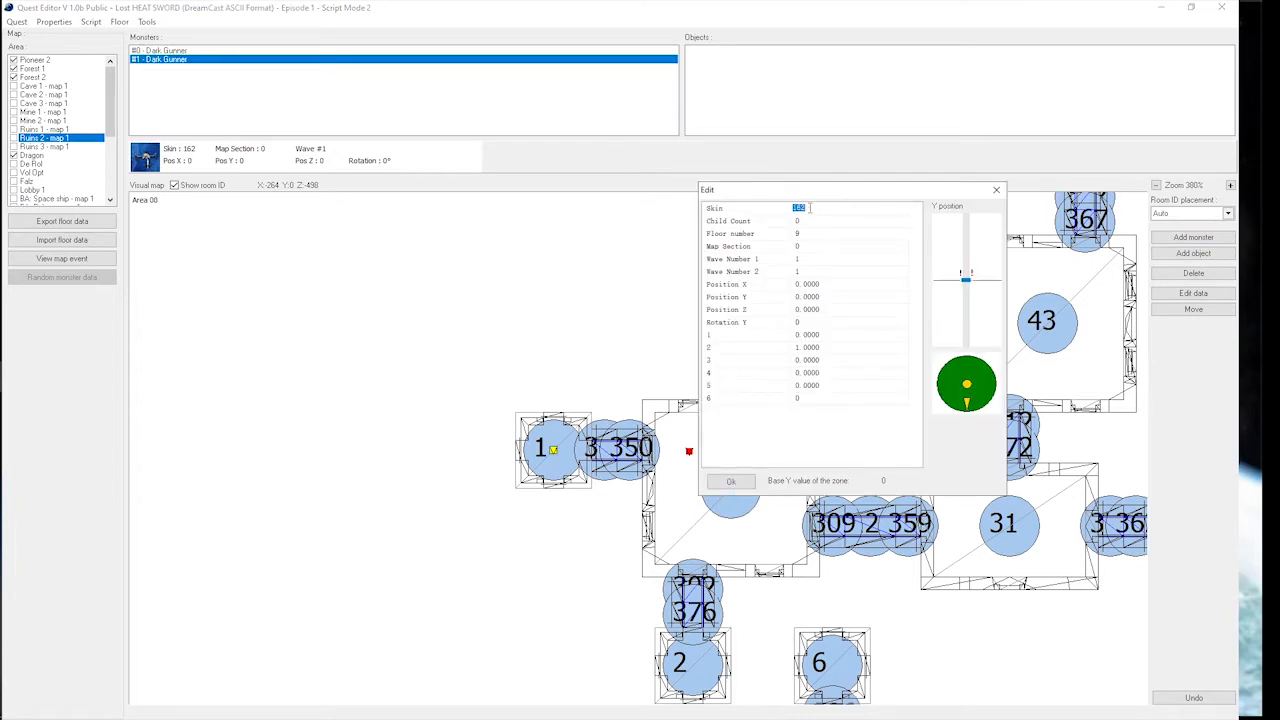
type("1")
left_click(750, 483)
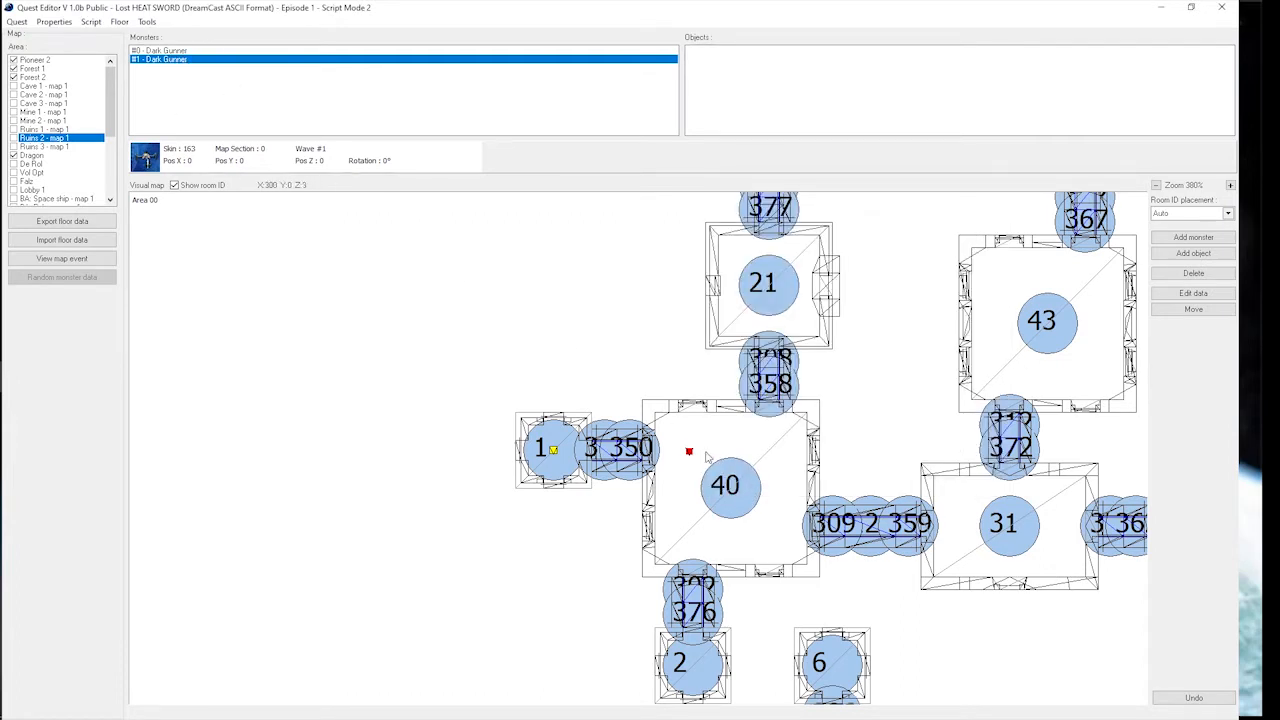
- Move #1 Dark Gunner into room 40 just above #0 and compare the two monsters' Skin values
left_click(1193, 309)
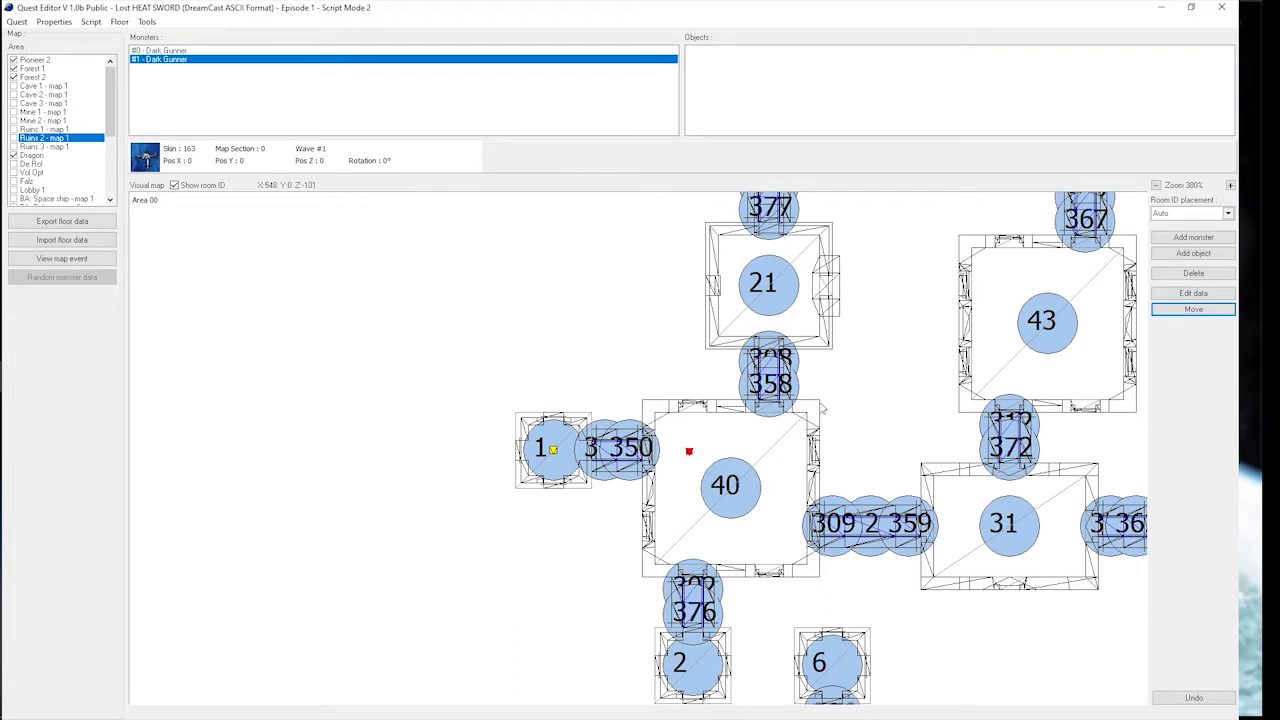
left_click(693, 429)
left_click(224, 60)
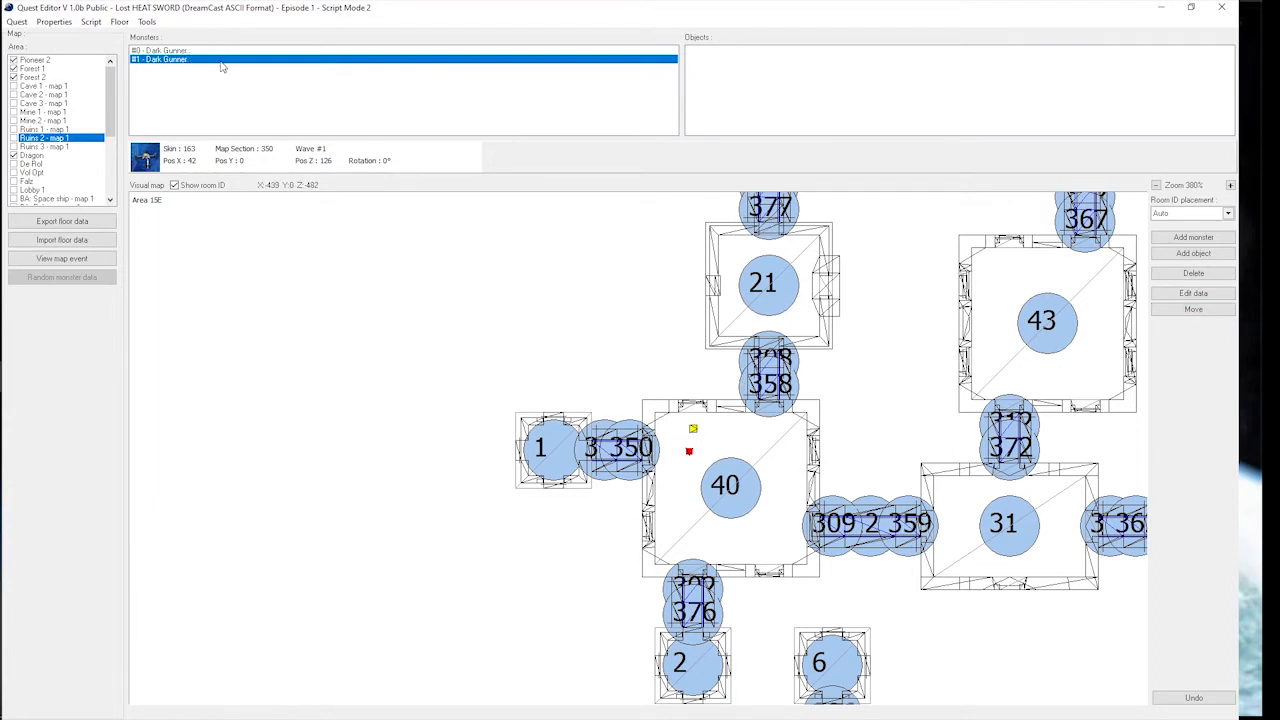
left_click(220, 51)
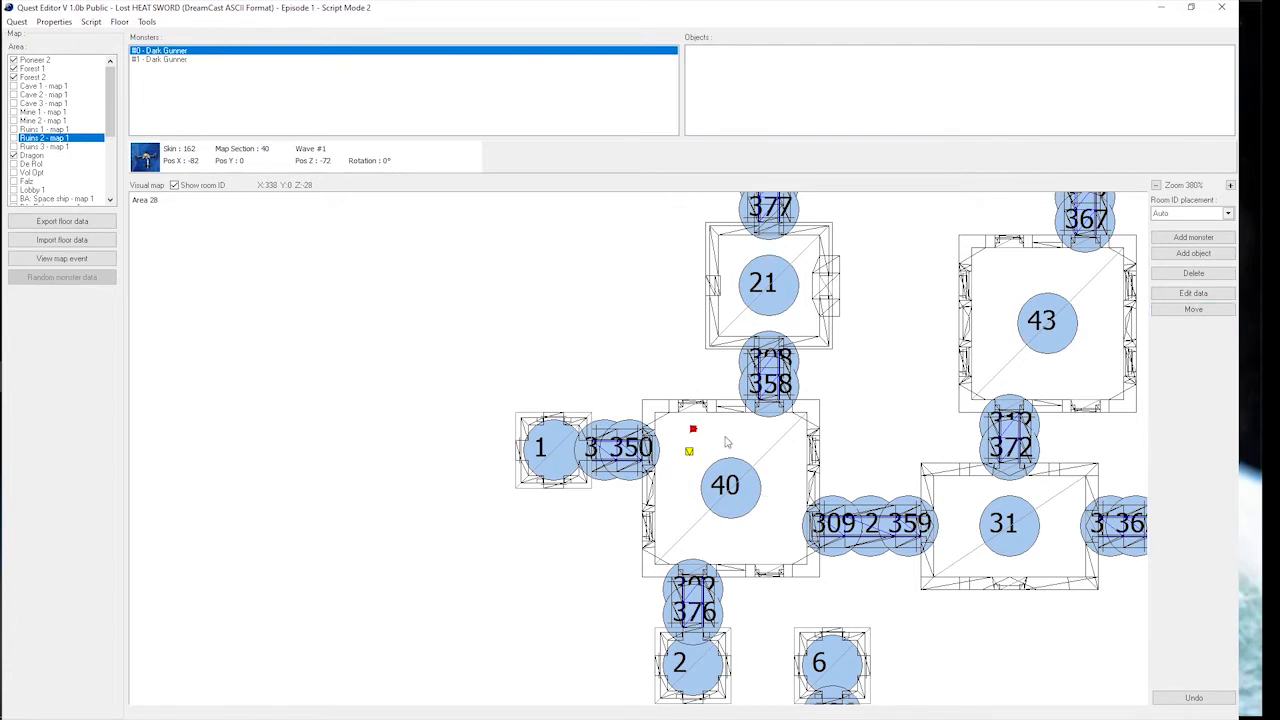
- Place four more Dark Gunners in a tight cluster beside #0 in room 40
left_click(1193, 309)
left_click(704, 452)
left_click(690, 460)
left_click(706, 464)
left_click(700, 467)
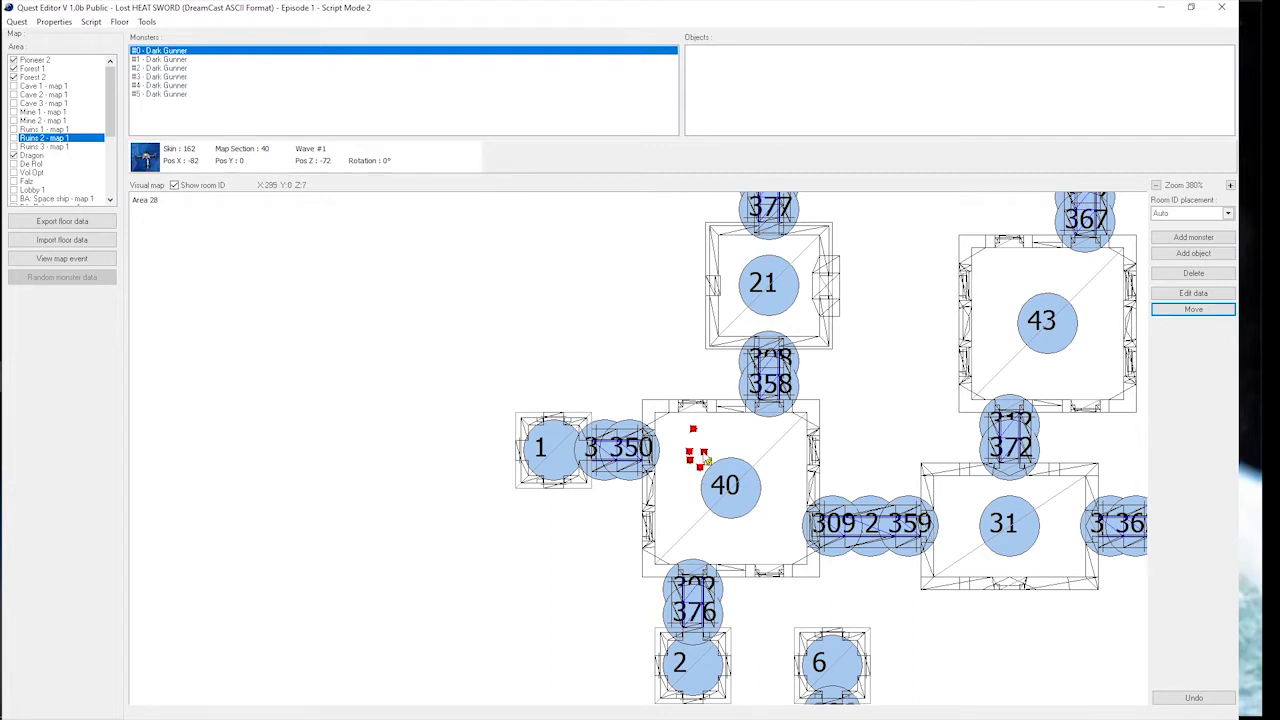
scroll(707, 461, "up", 5)
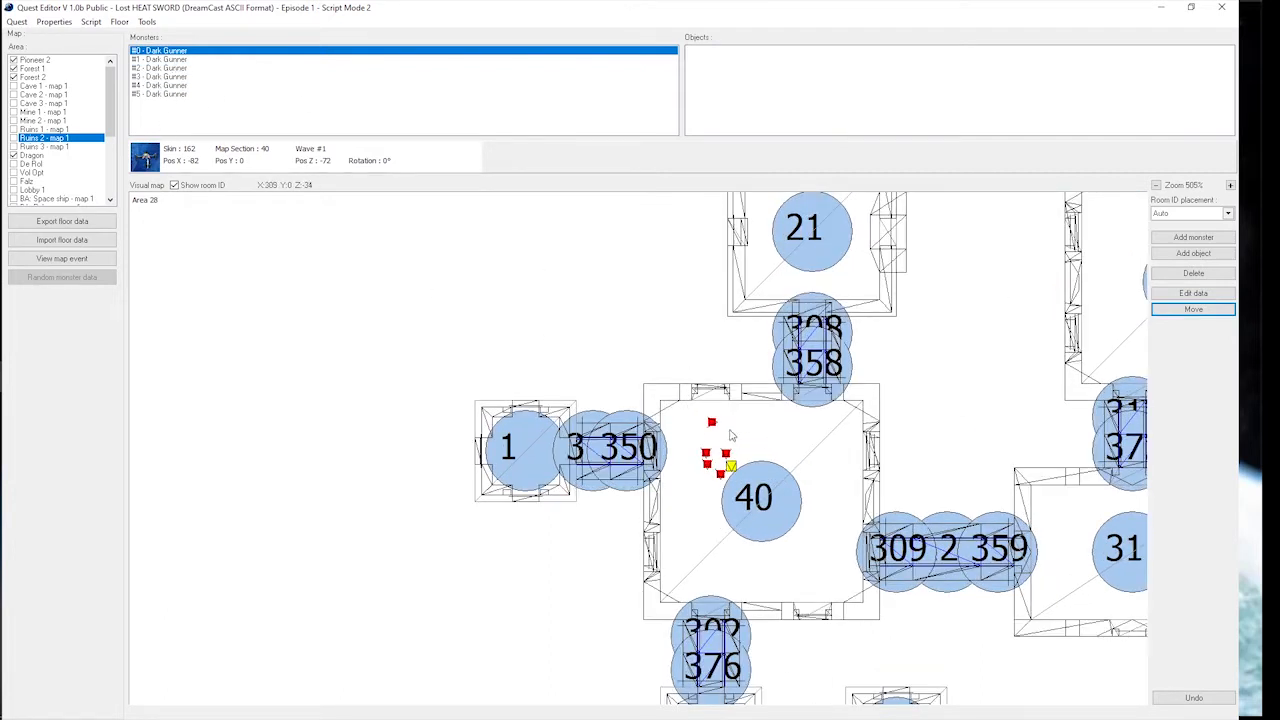
left_click(713, 426)
left_click(713, 426)
double_click(713, 426)
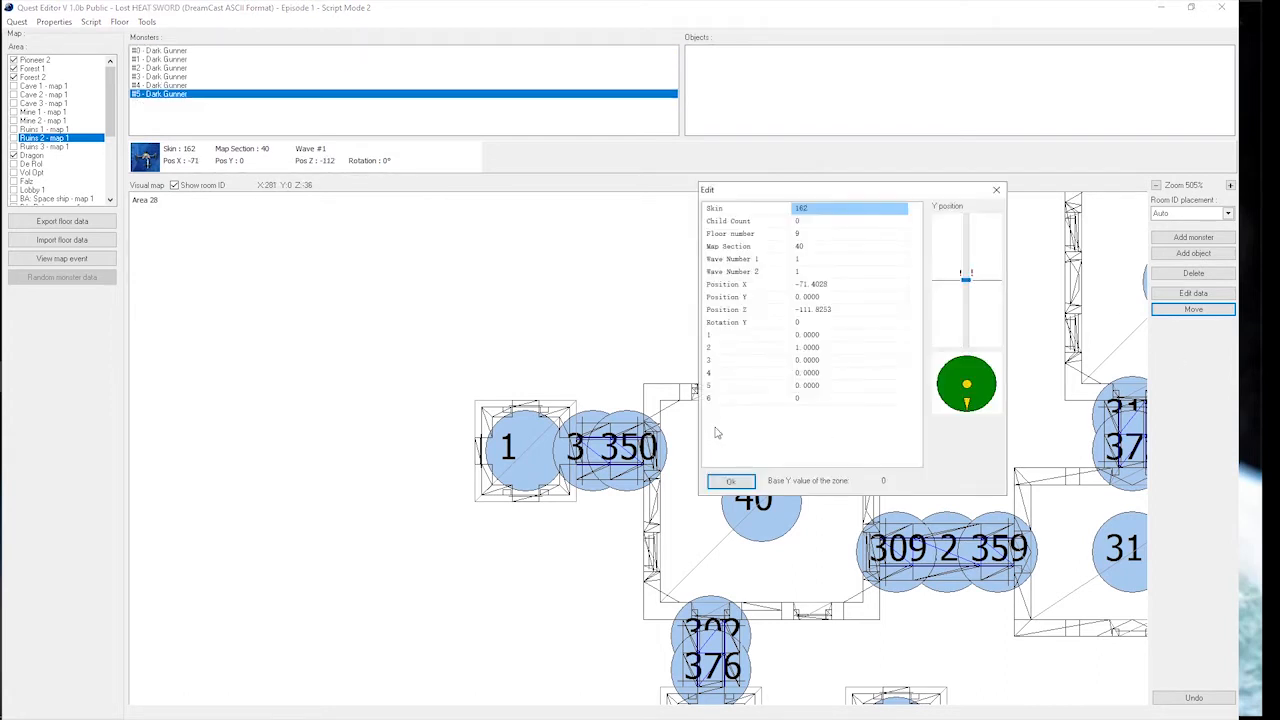
left_click(995, 188)
left_click(1203, 316)
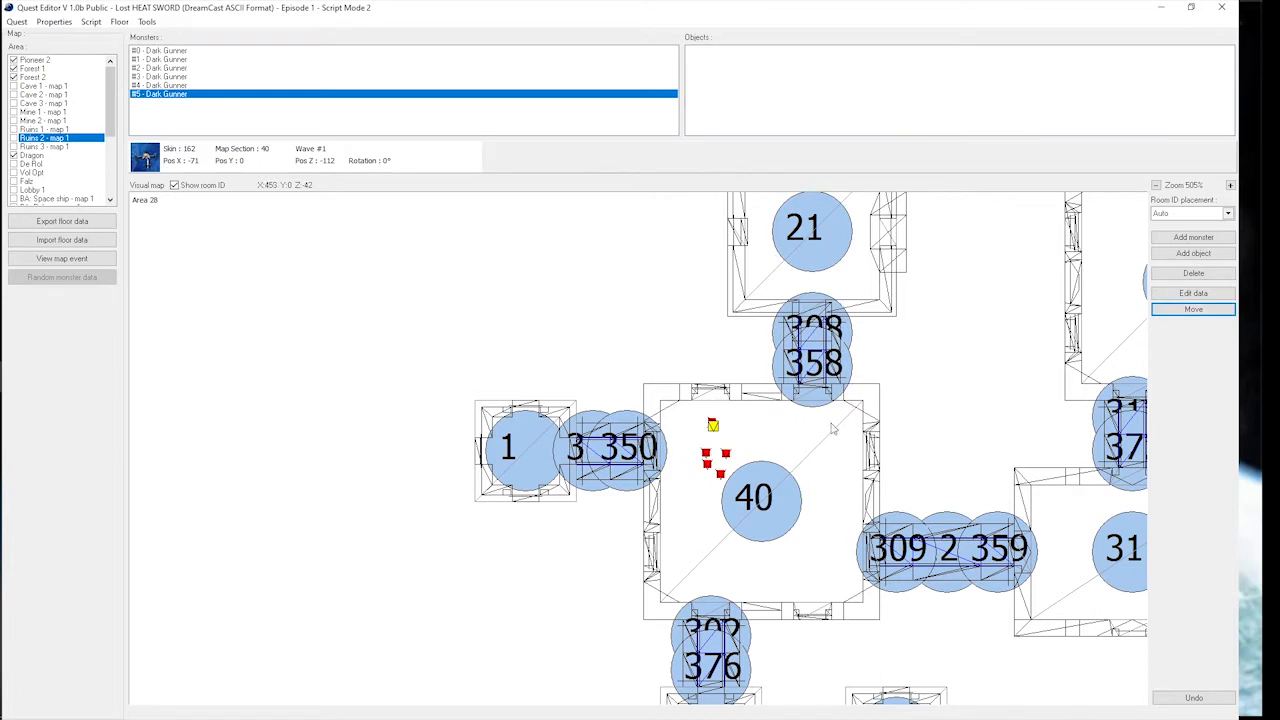
left_click(731, 467)
- Select #1 Dark Gunner above the group in room 40 and switch to the Phantasmal World #2 quest window
left_click(712, 424)
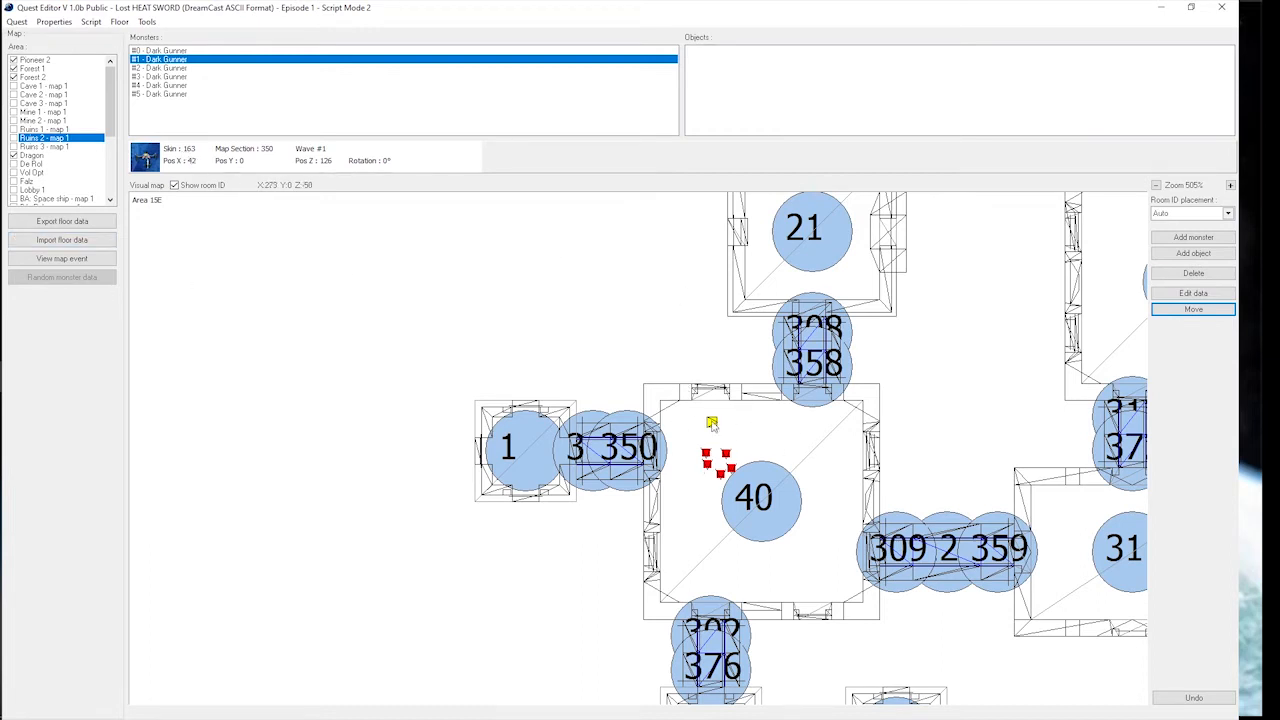
mouse_move(1, 260)
left_click(0, 344)
left_click(71, 530)
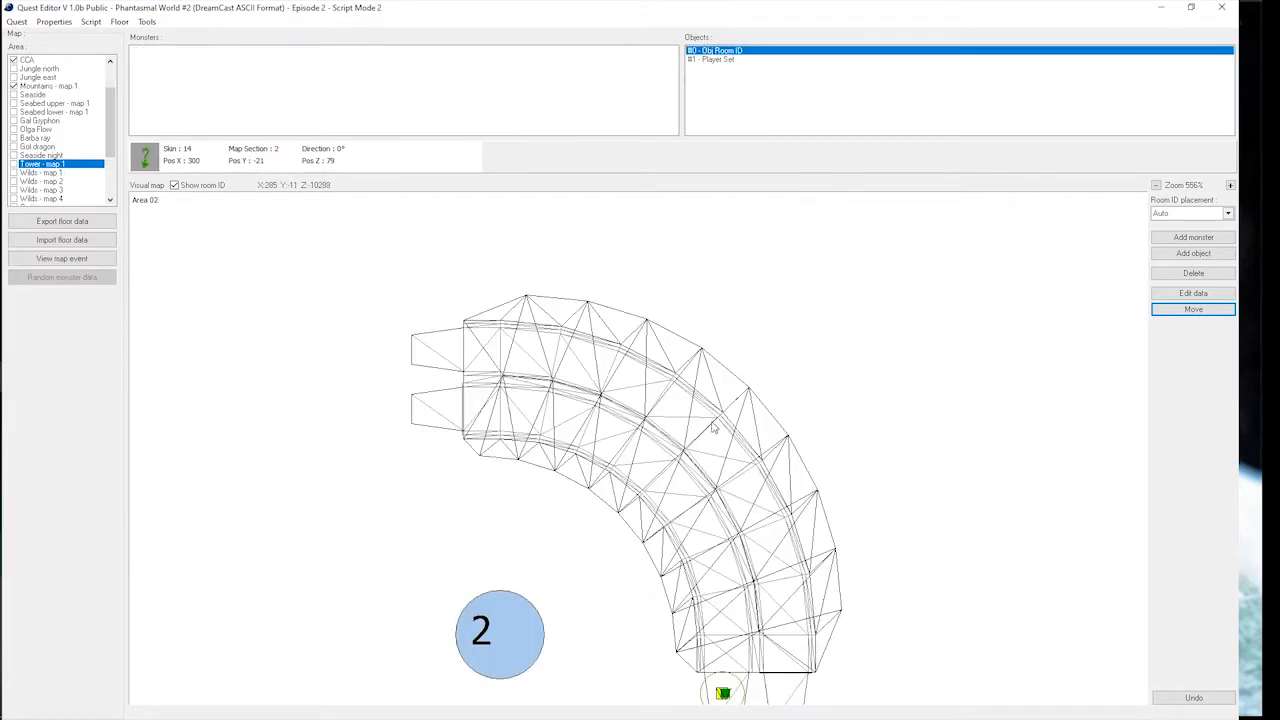
- Add an Ep2 - Epsilon (CCA) monster set to wave 1 on the curved walkway beside room 2 of Tower - map 1
left_click(1190, 243)
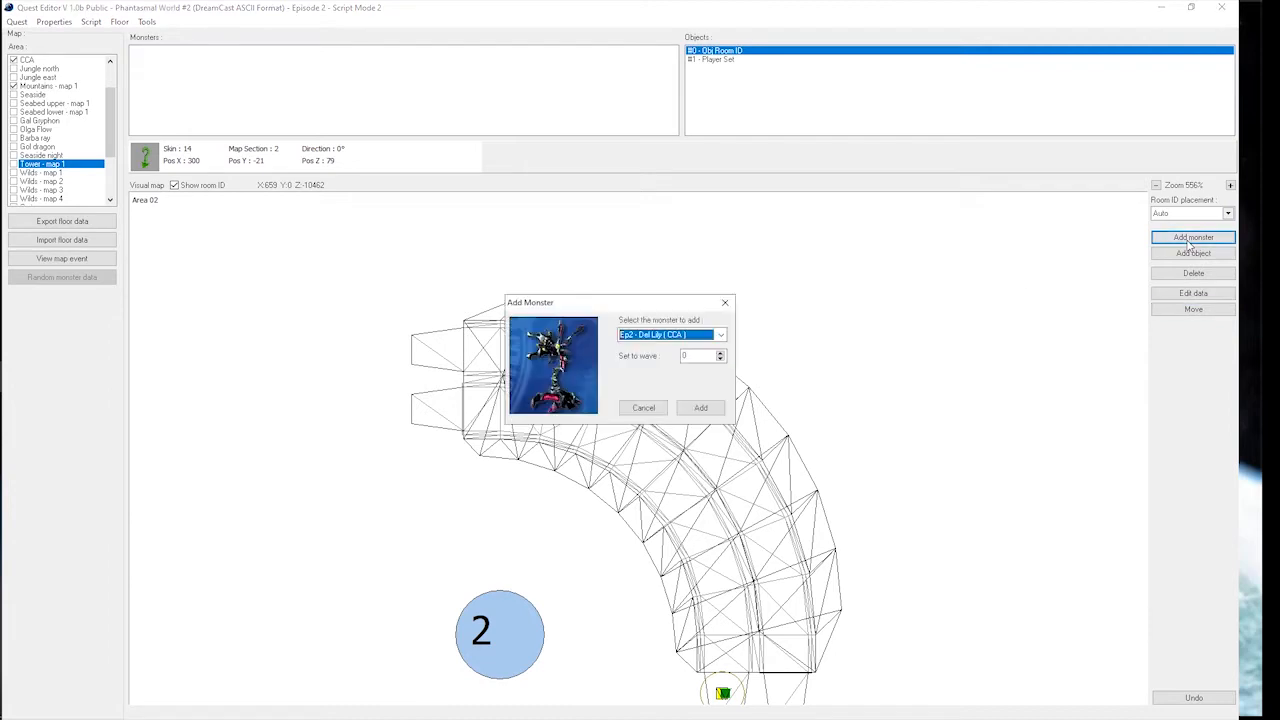
left_click(721, 334)
left_click(685, 371)
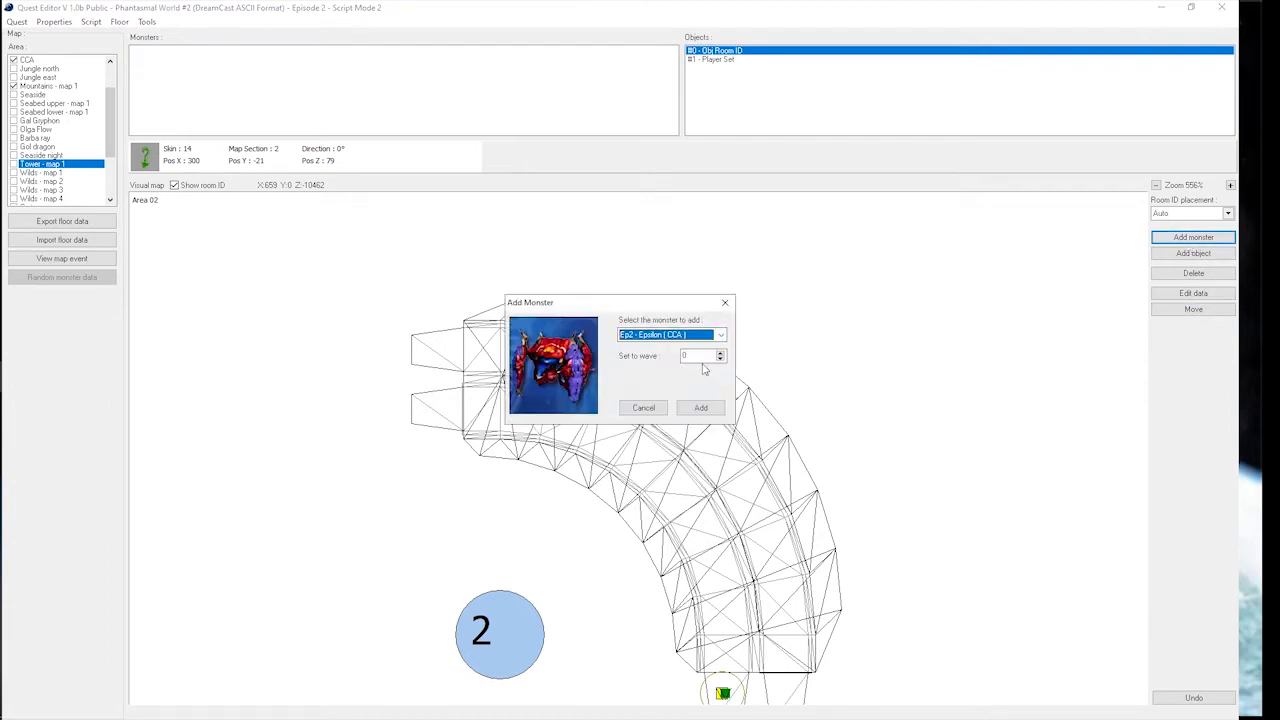
left_click(724, 358)
left_click(707, 404)
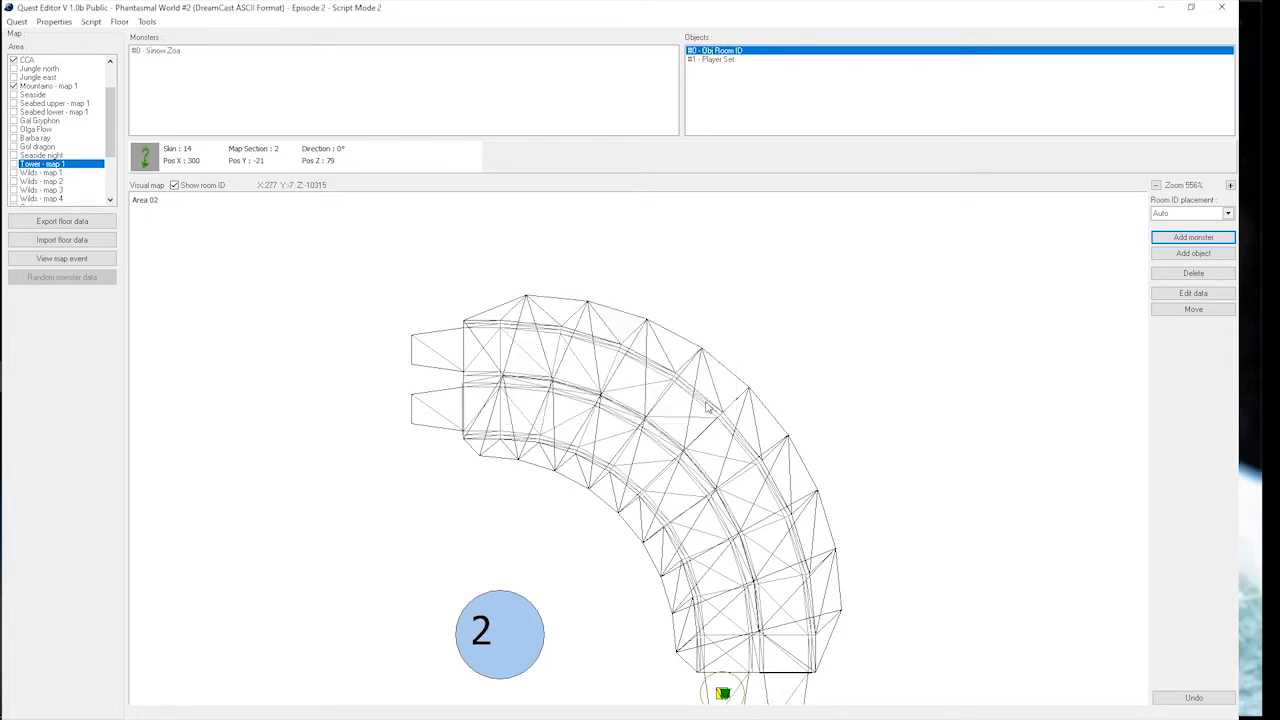
left_click(727, 570)
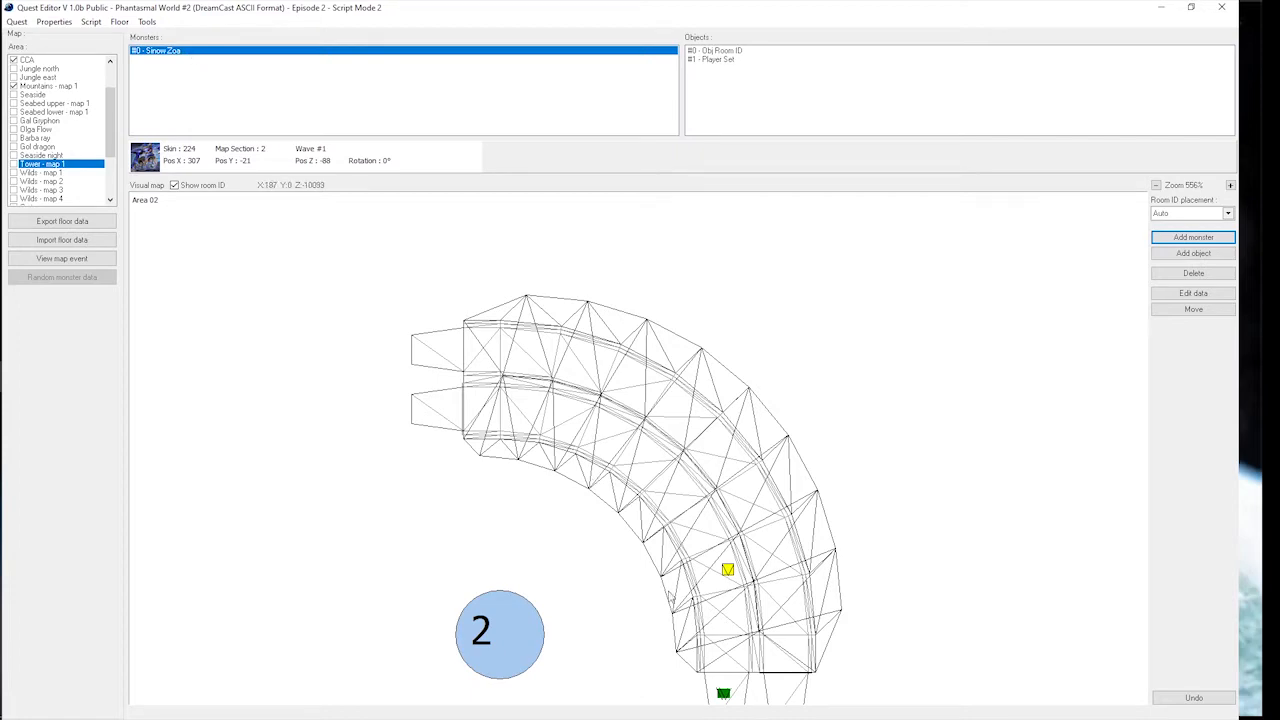
- Open the Epsilon's data and set its 0:IG 1:IC 2:VG 3:VC value to 100
scroll(746, 582, "up", 4)
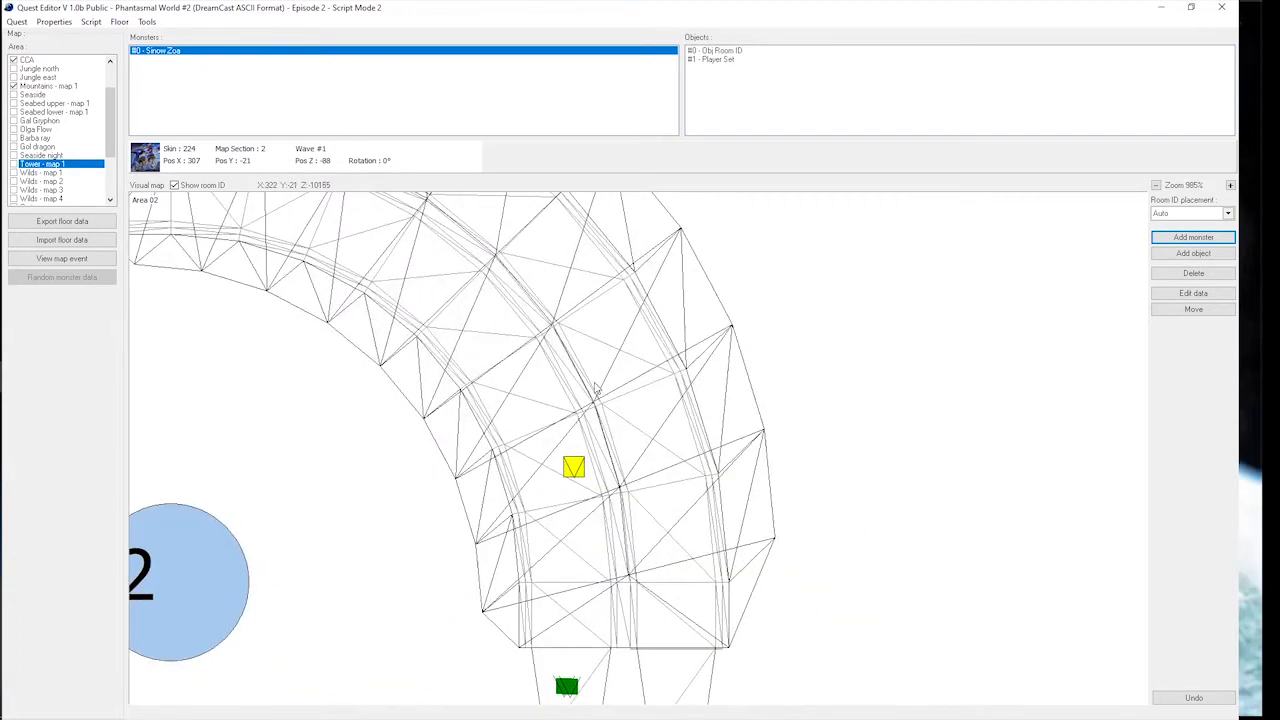
left_click(1193, 293)
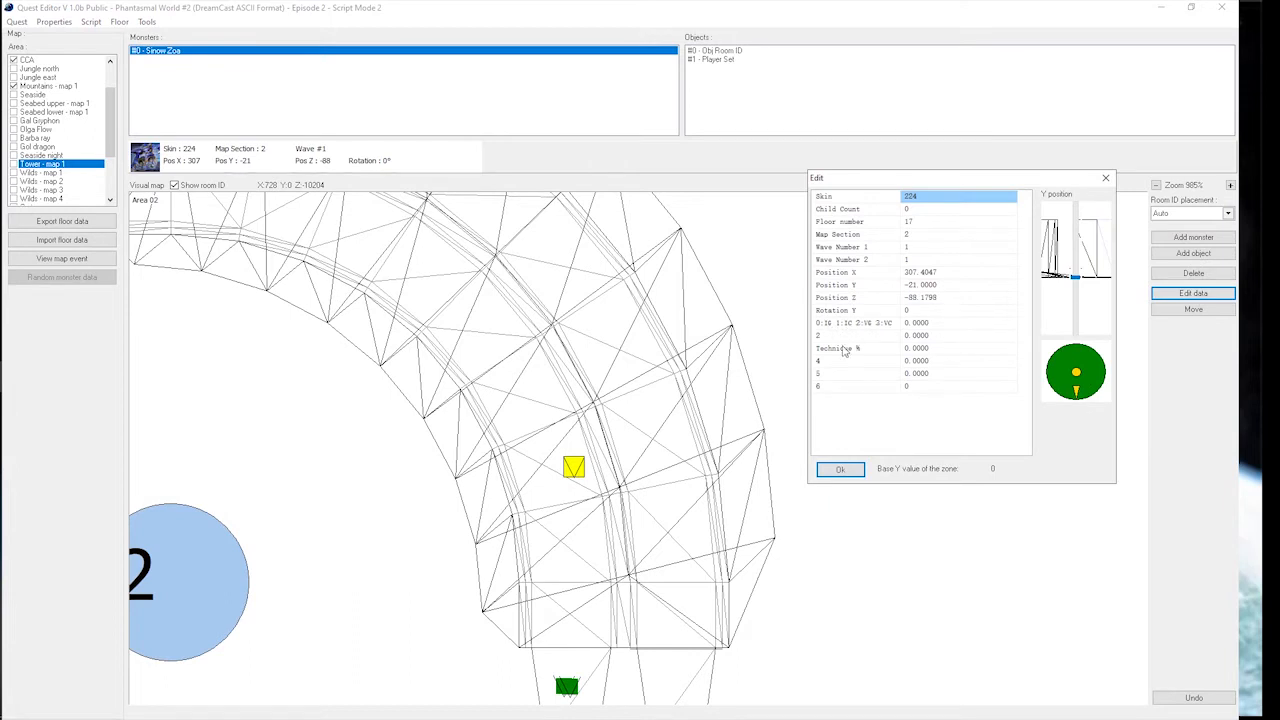
left_click(933, 324)
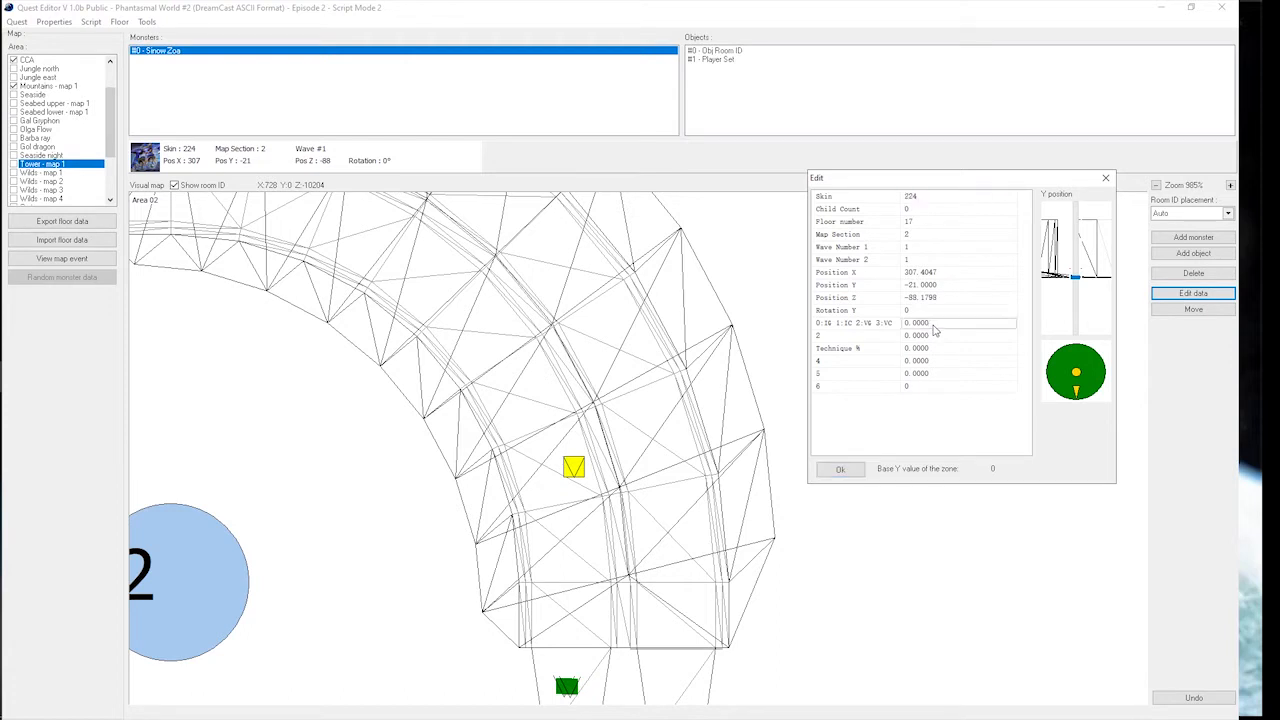
double_click(946, 322)
type("100")
left_click(937, 387)
left_click(940, 324)
double_click(947, 322)
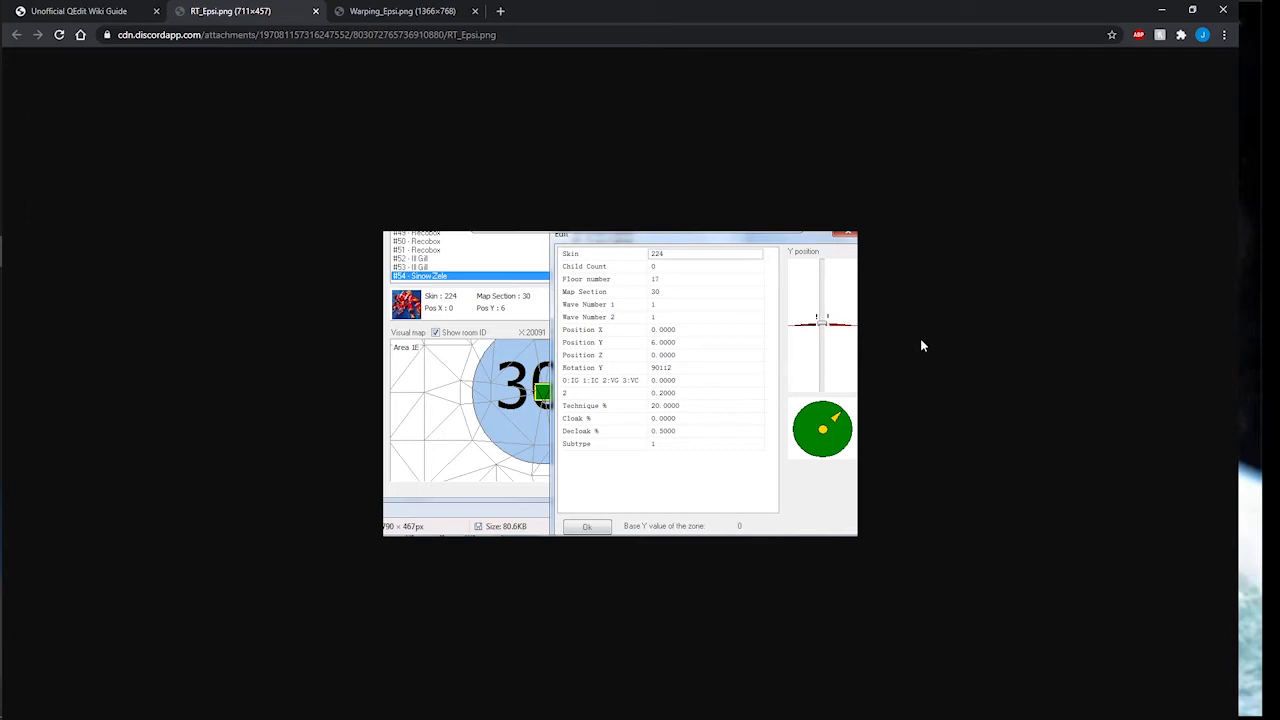
- Switch to the Tutorial Quest window and select the #7 4 switch temple door in Temple alpha - map 1
left_click(1, 376)
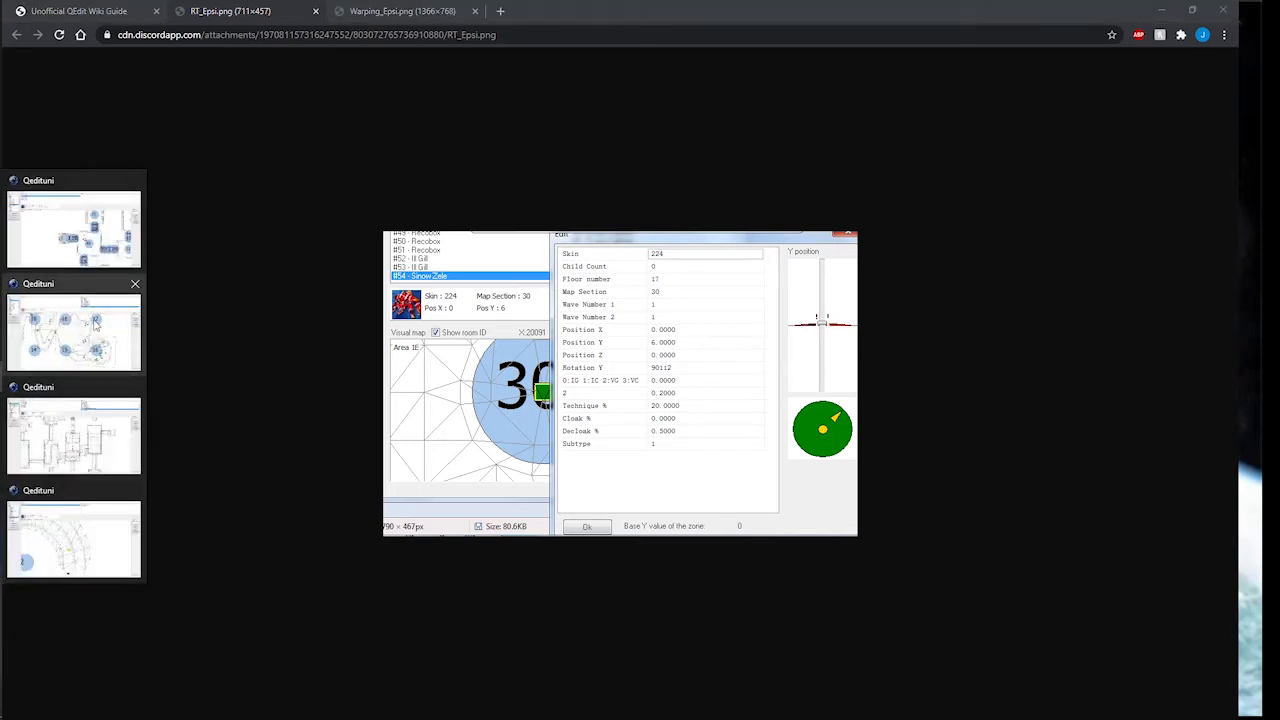
left_click(89, 454)
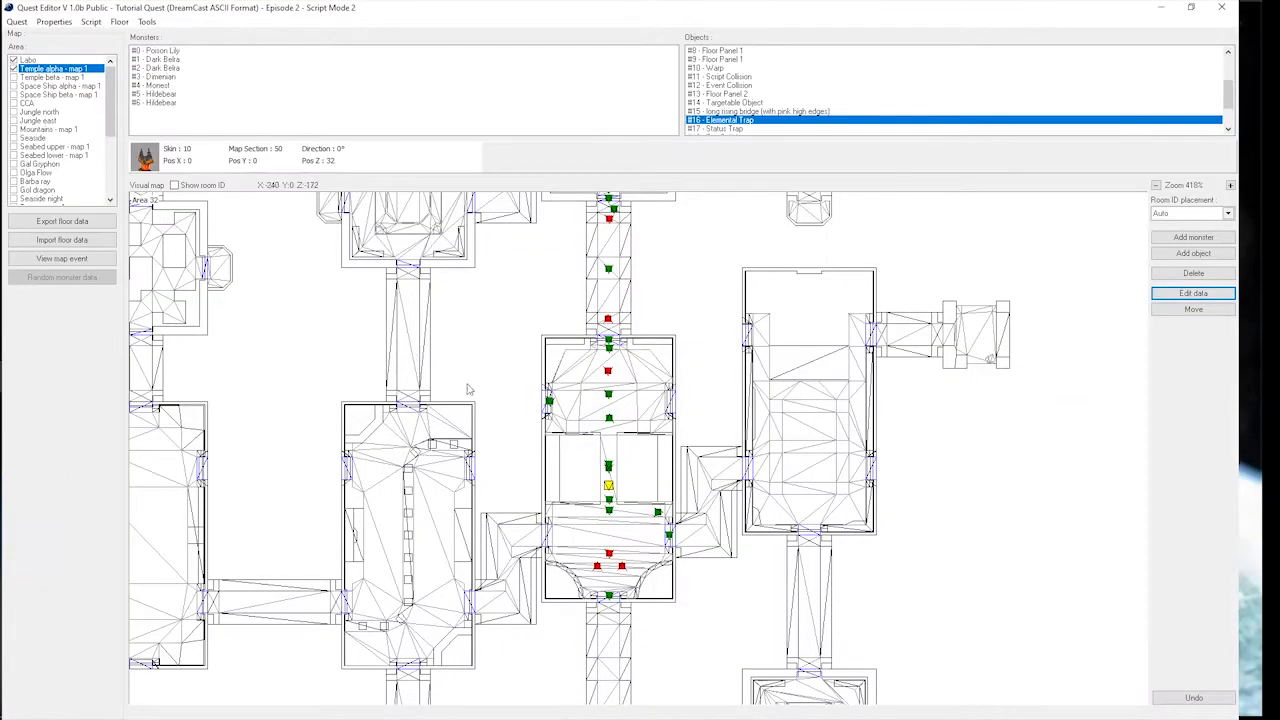
scroll(680, 377, "up", 3)
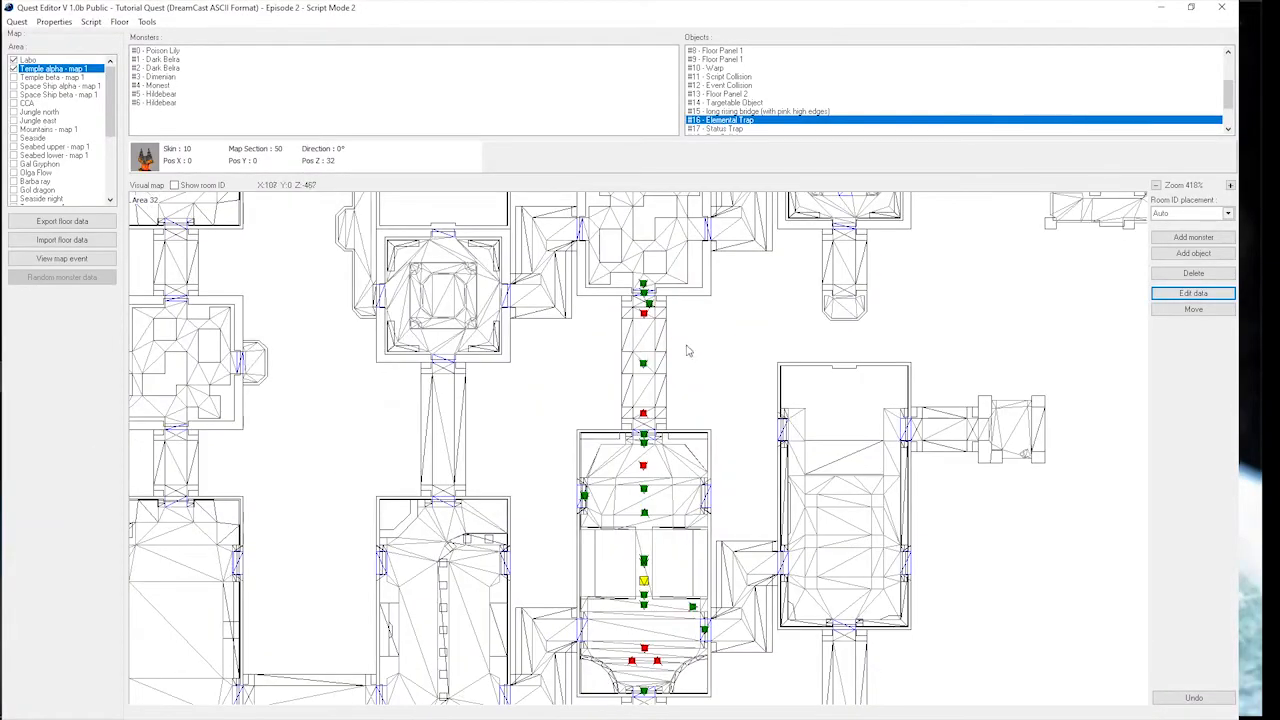
scroll(634, 340, "up", 5)
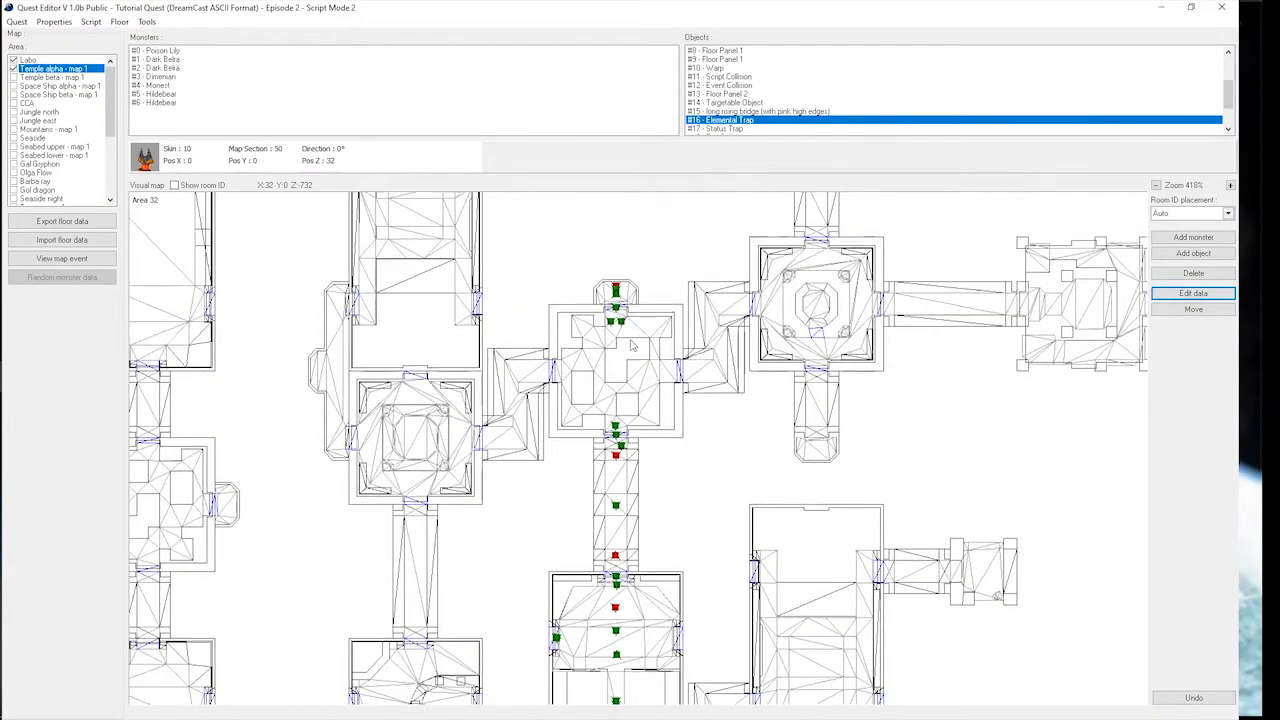
scroll(620, 345, "up", 2)
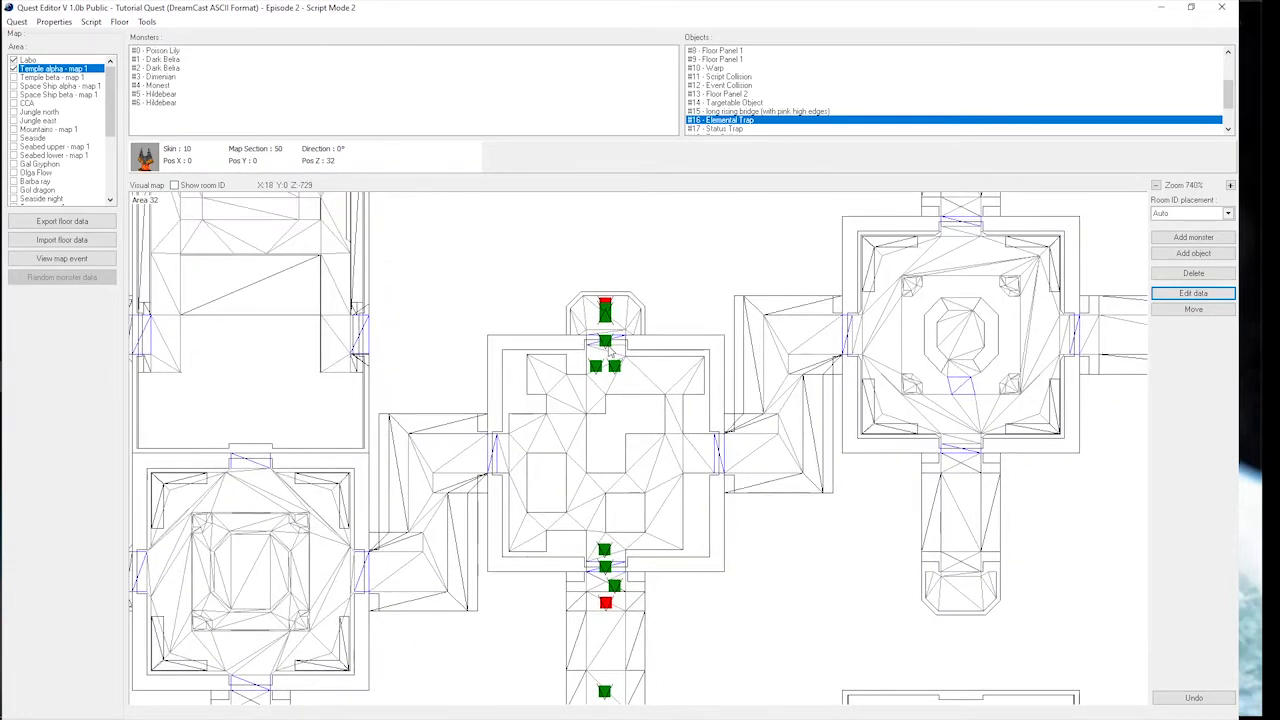
left_click(606, 343)
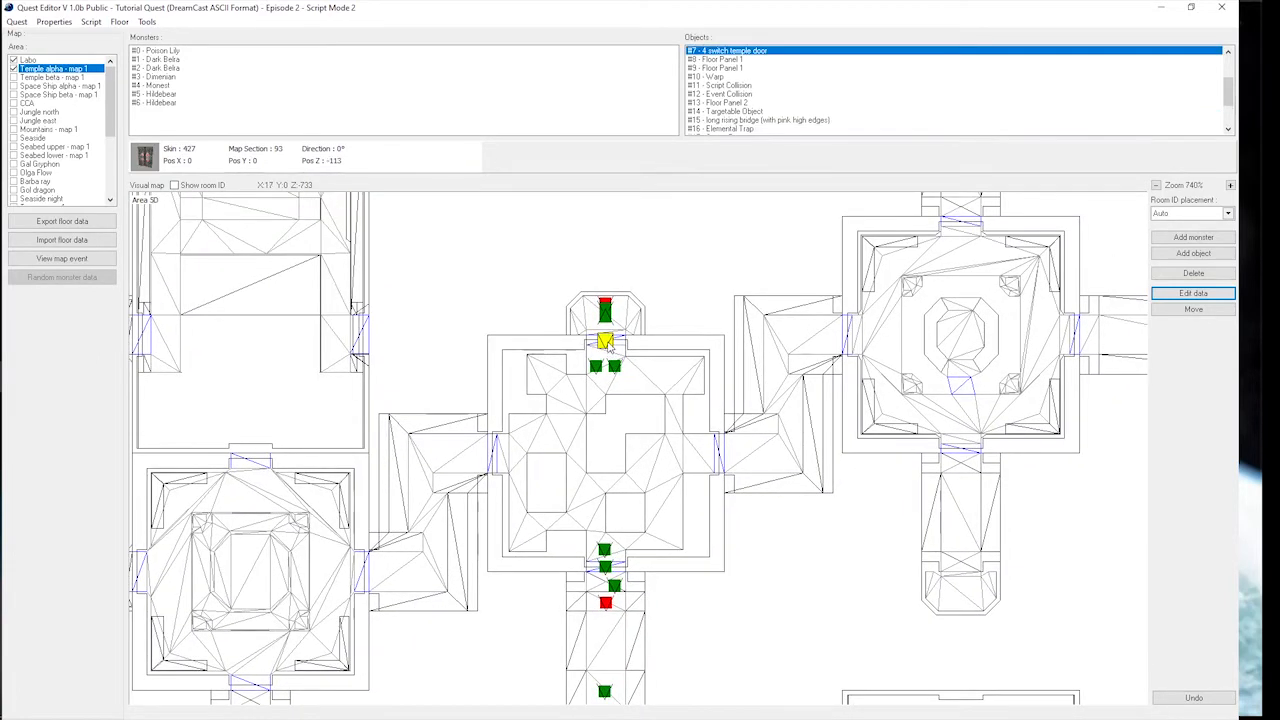
- Set the 4 switch temple door's Star Active value to -1 and apply the change
left_click(1204, 297)
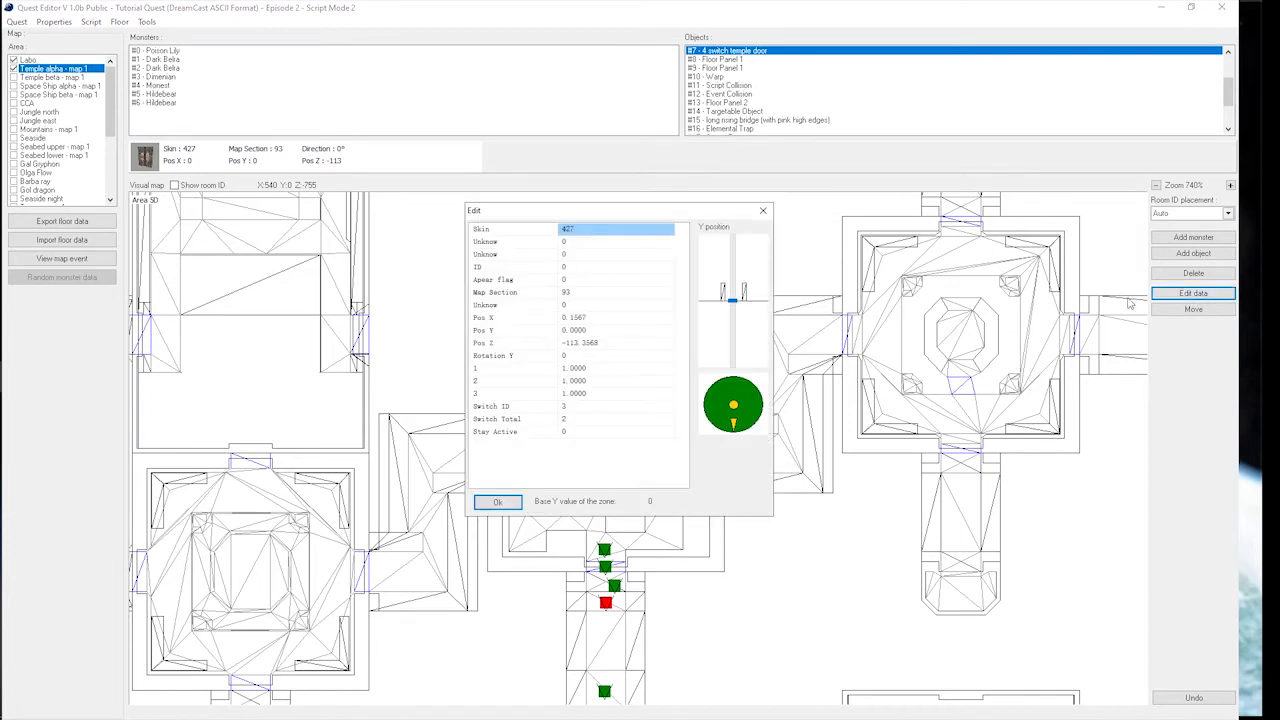
left_click(605, 432)
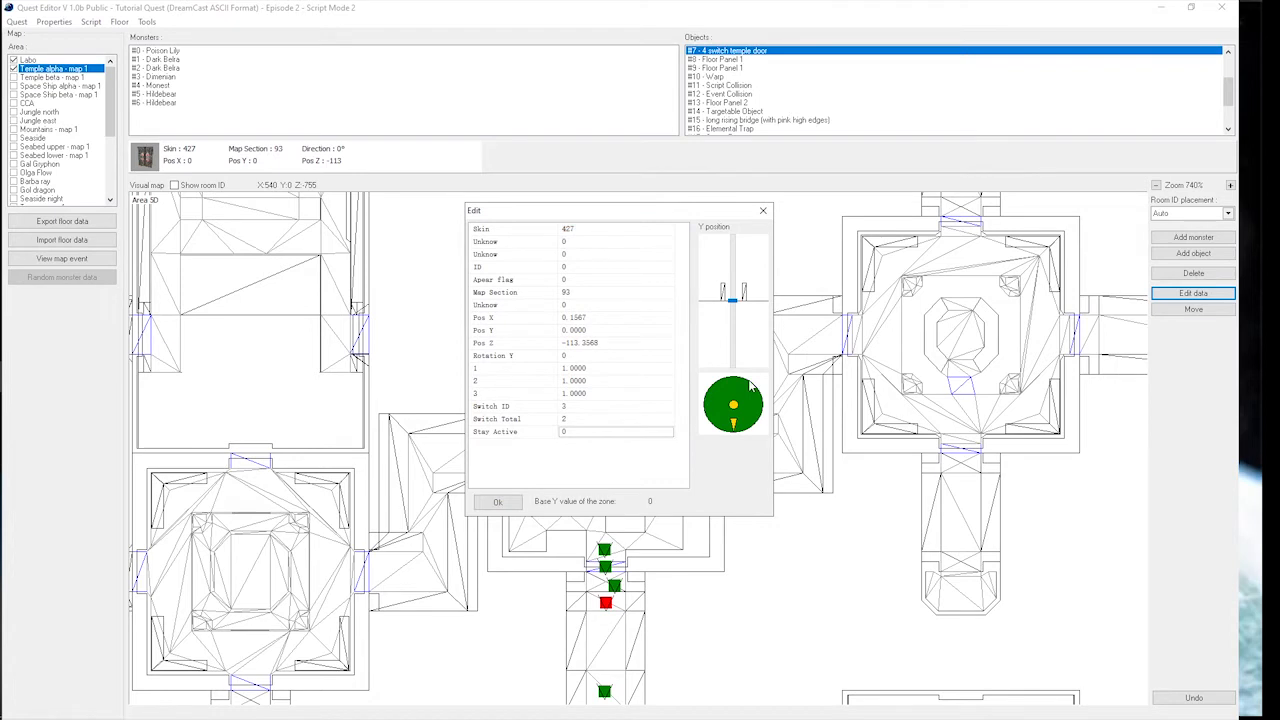
key("BackSpace")
type("-1")
left_click(616, 420)
left_click(594, 434)
left_click(506, 506)
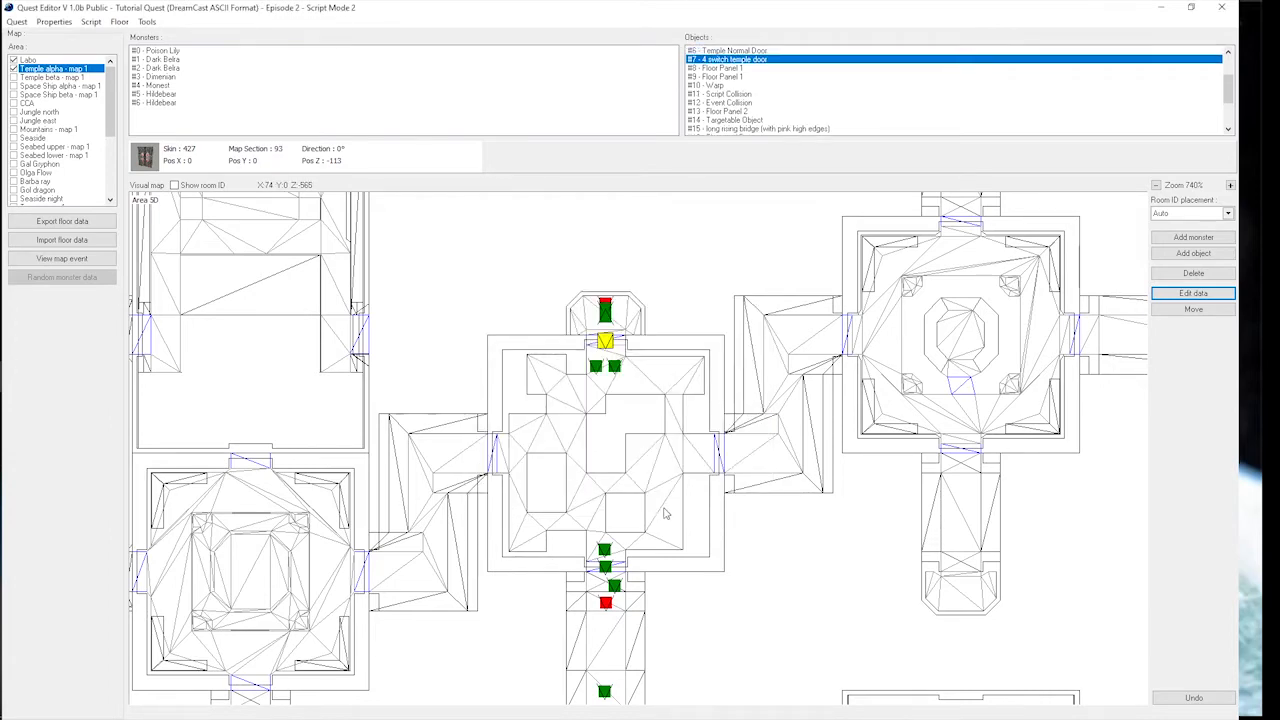
- Edit the #16 Elemental Trap: Trigger Radius -15, Blast Radius -80, Trap Link -1, Damage 100 and Delay 40
scroll(679, 561, "down", 2)
scroll(679, 561, "up", 2)
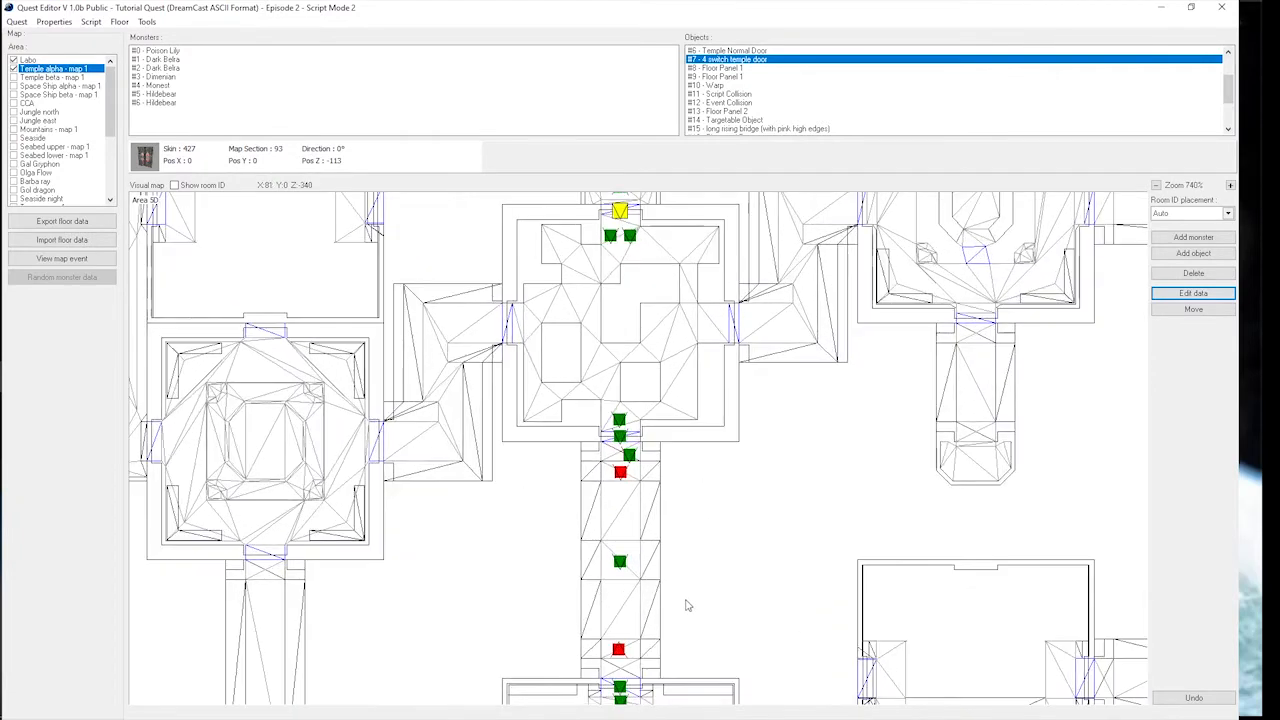
left_click_drag(686, 560, 665, 450)
left_click(617, 553)
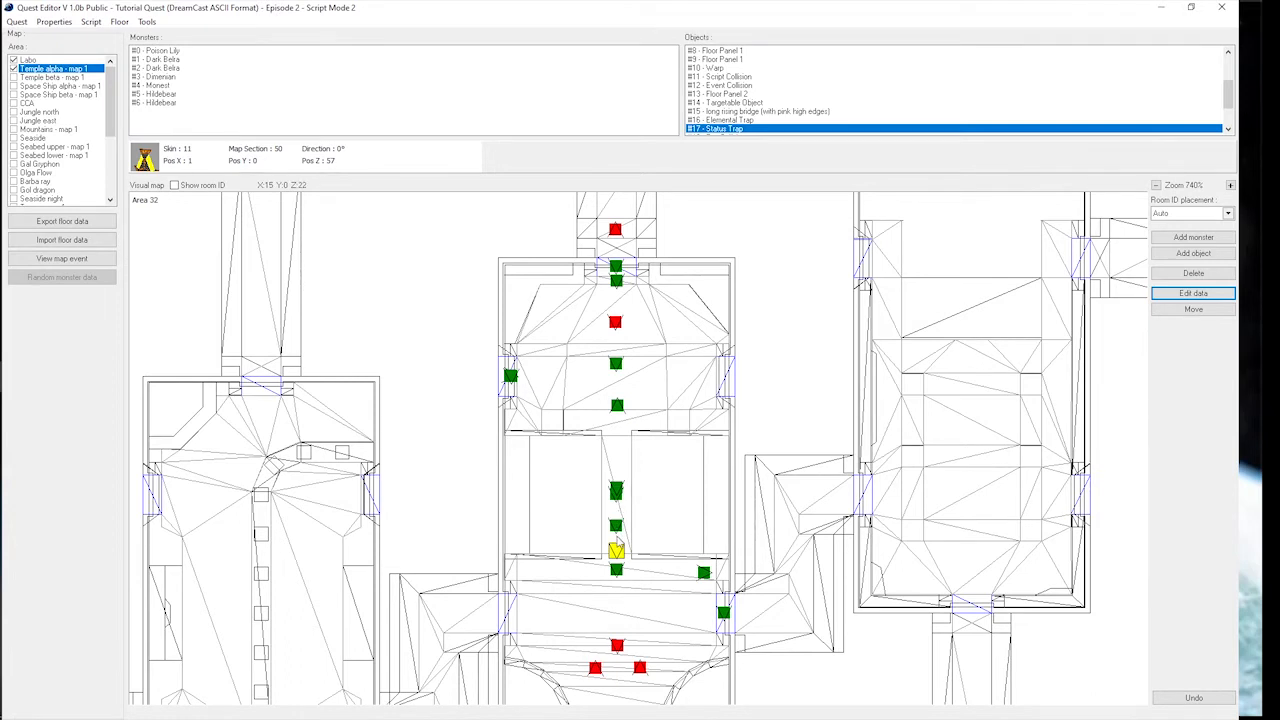
left_click(616, 525)
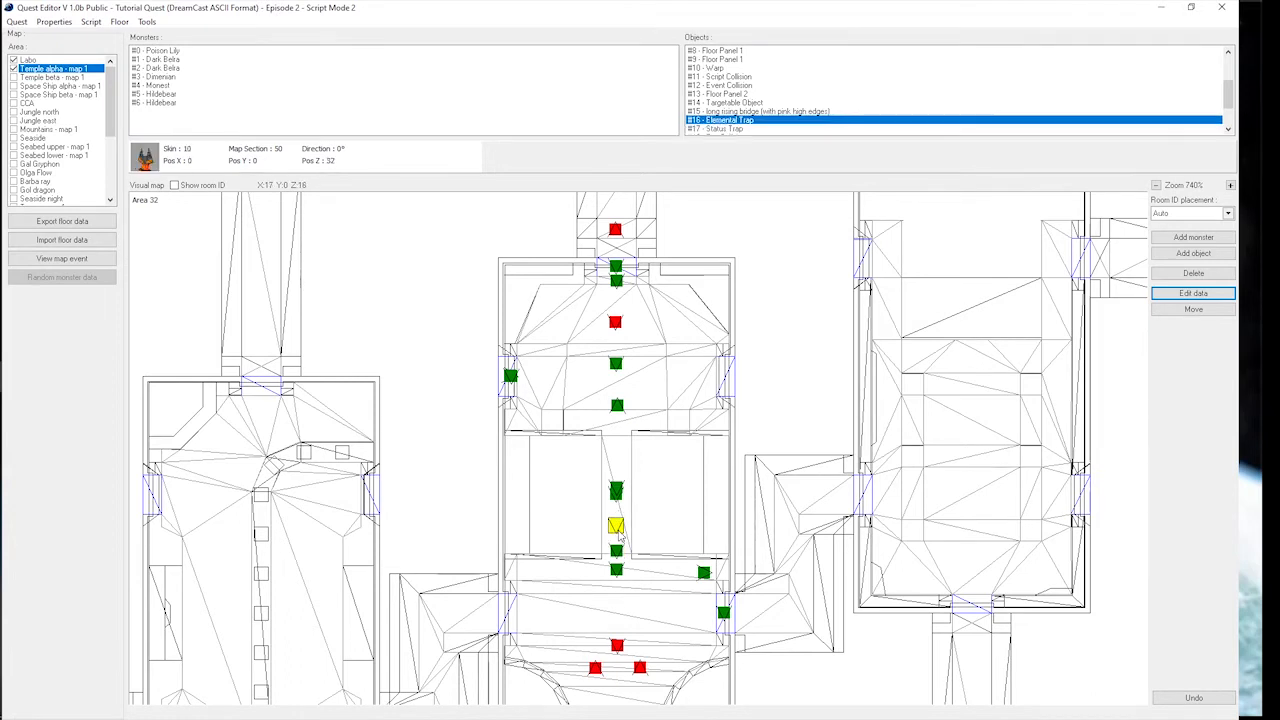
left_click(1194, 293)
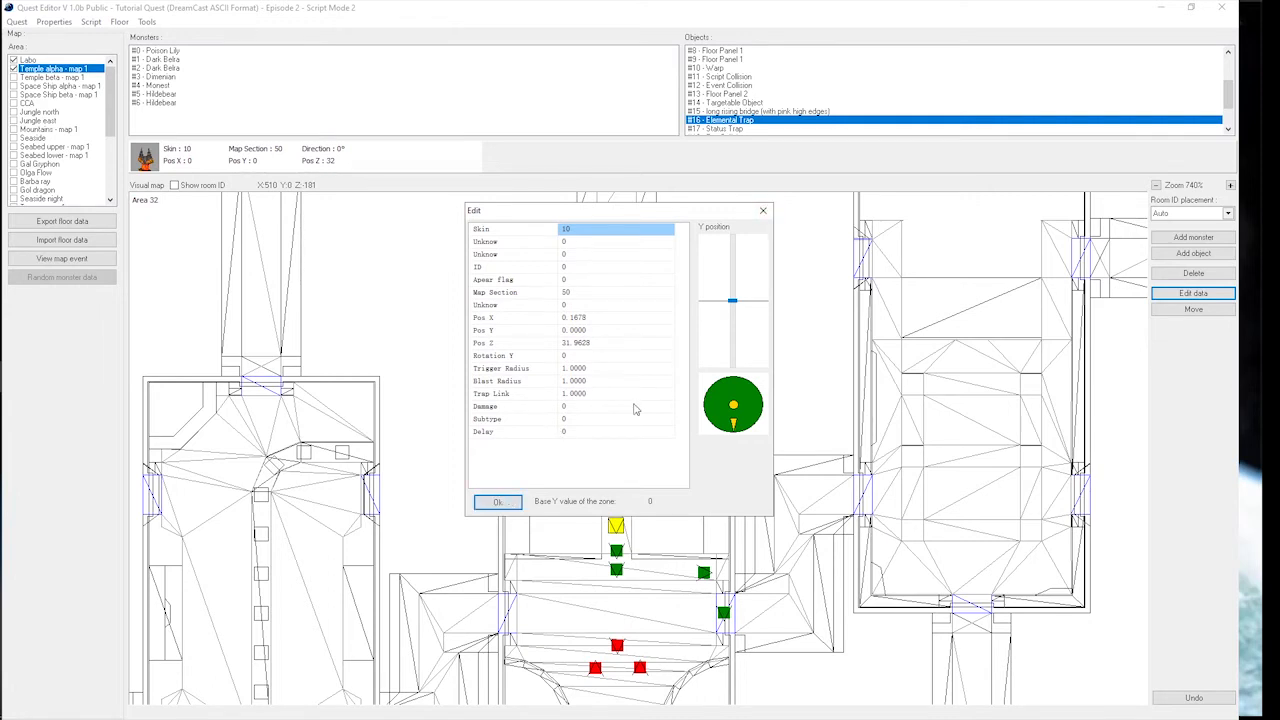
left_click(566, 431)
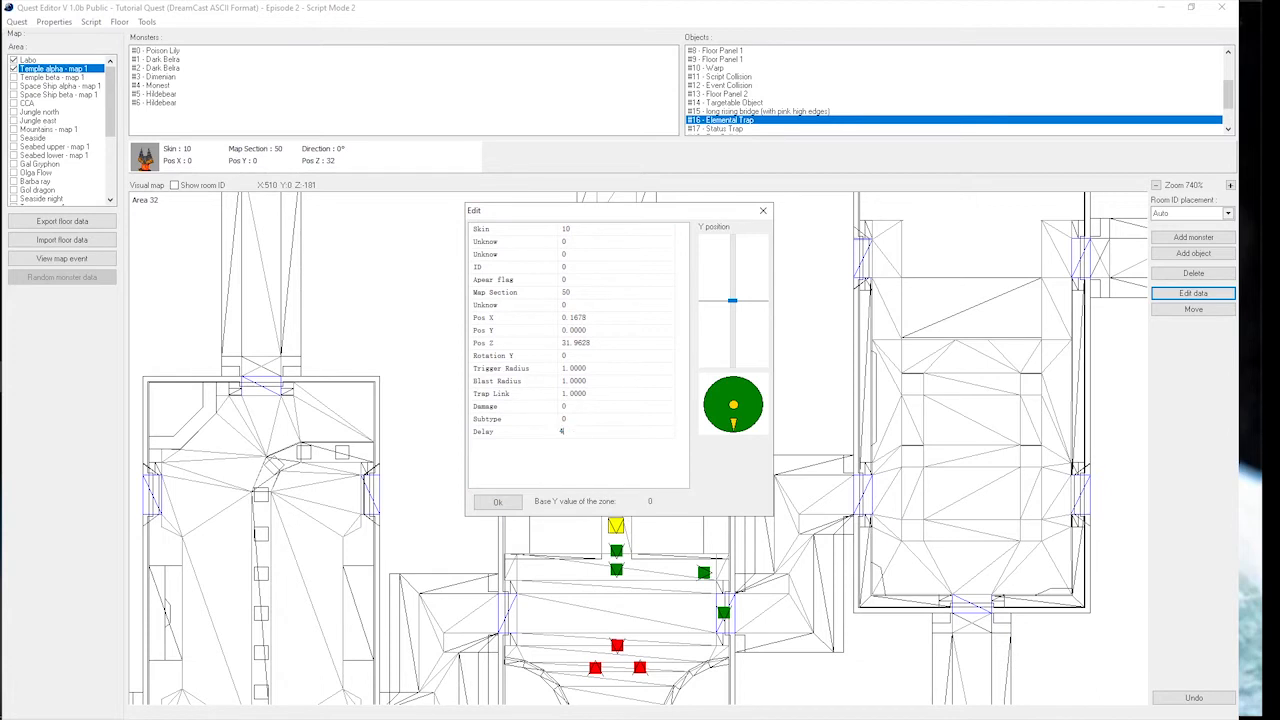
left_click(582, 408)
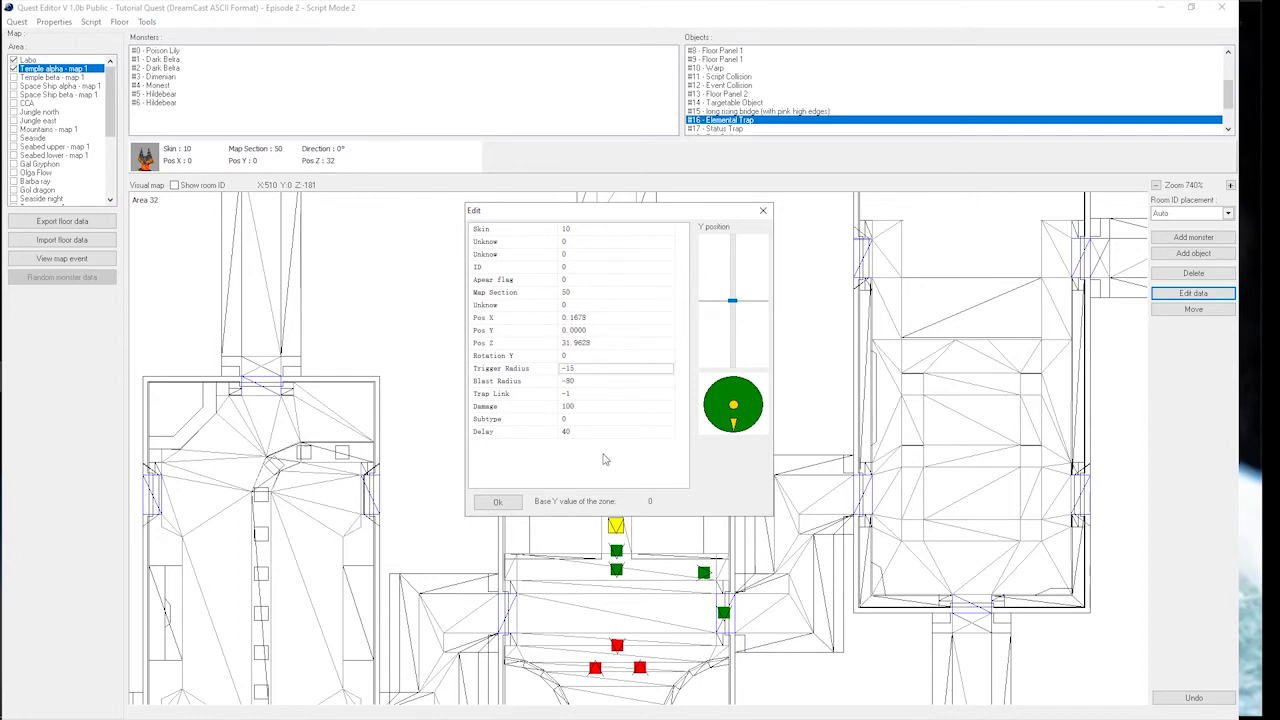
left_click(518, 501)
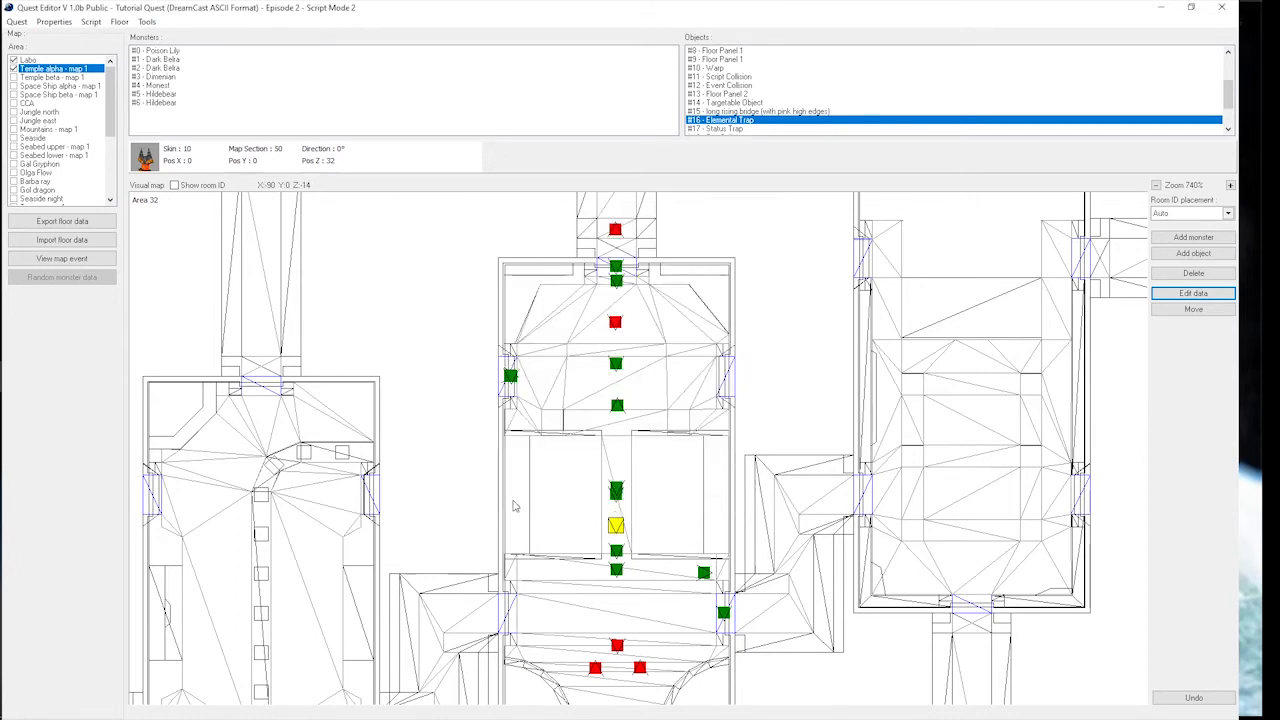
- Move the Elemental Trap along the walkway to about Z 48, just before the Status Trap, and check its data
left_click(1193, 309)
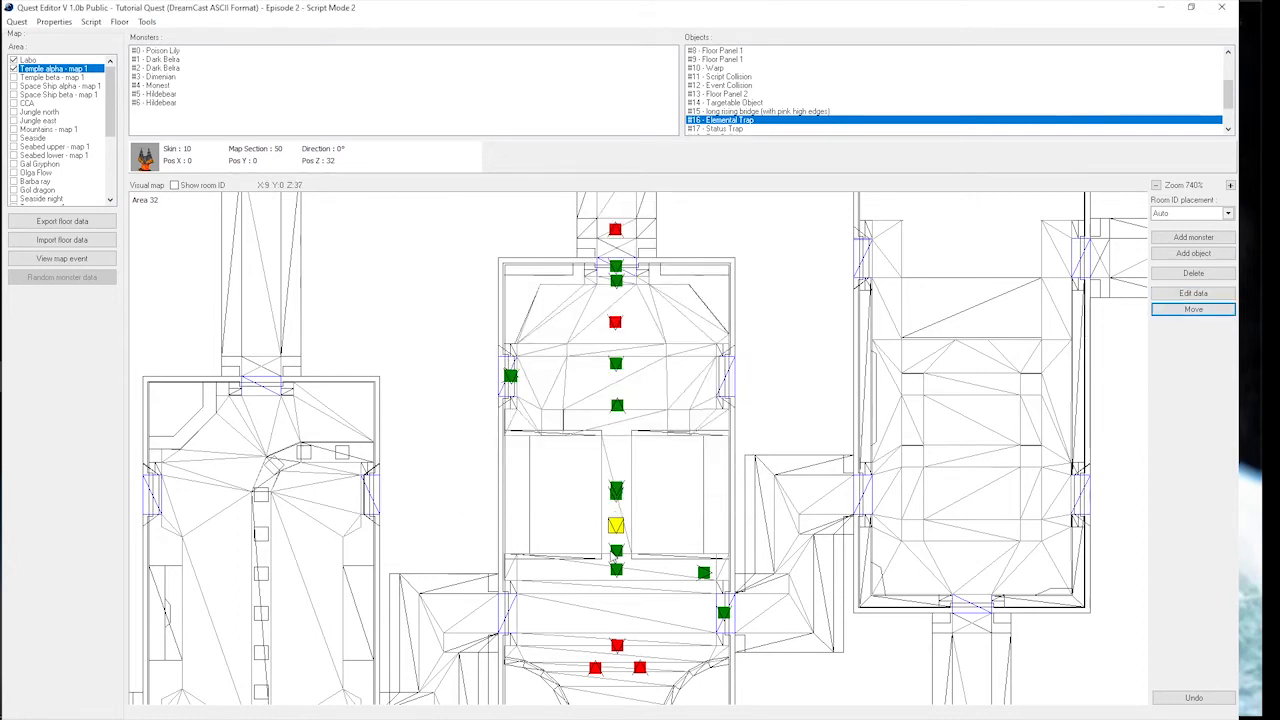
left_click_drag(619, 548, 619, 564)
left_click(1193, 293)
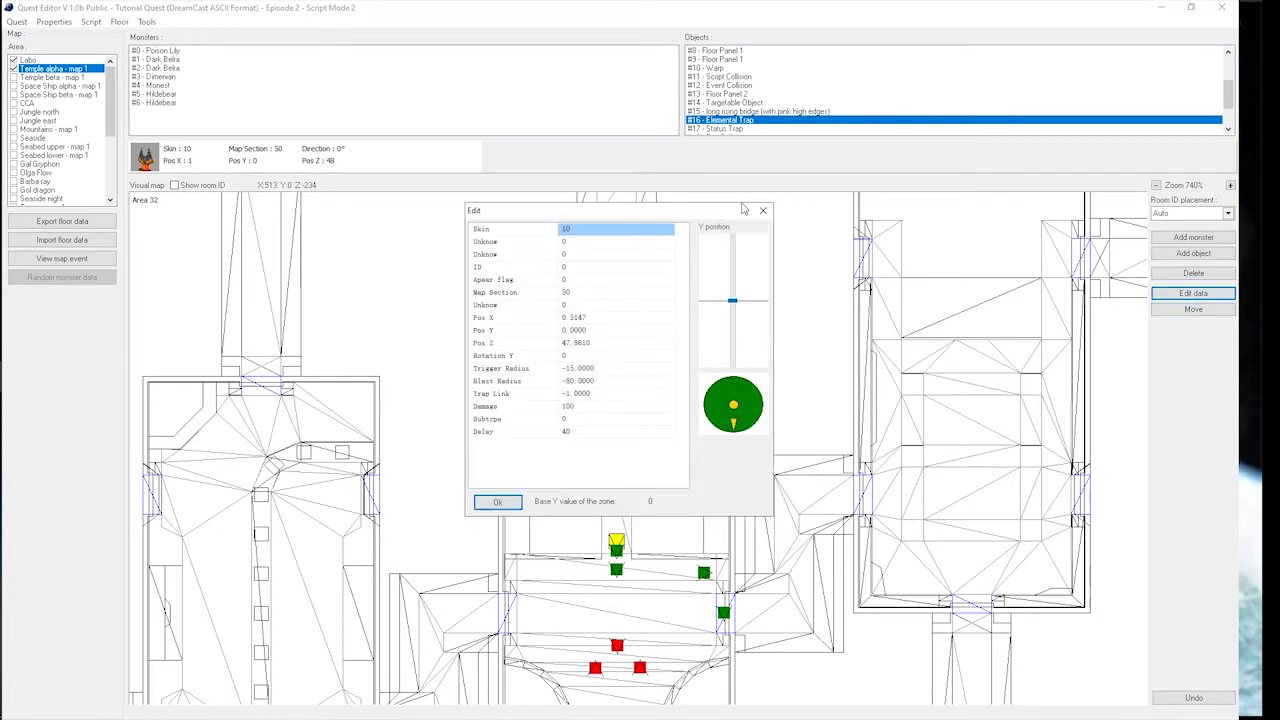
left_click(763, 210)
- In the #17 Status Trap's data, set Trap Link to 0, Delay to 80, Trigger Radius to -15 and Blast Radius to -80
left_click(616, 550)
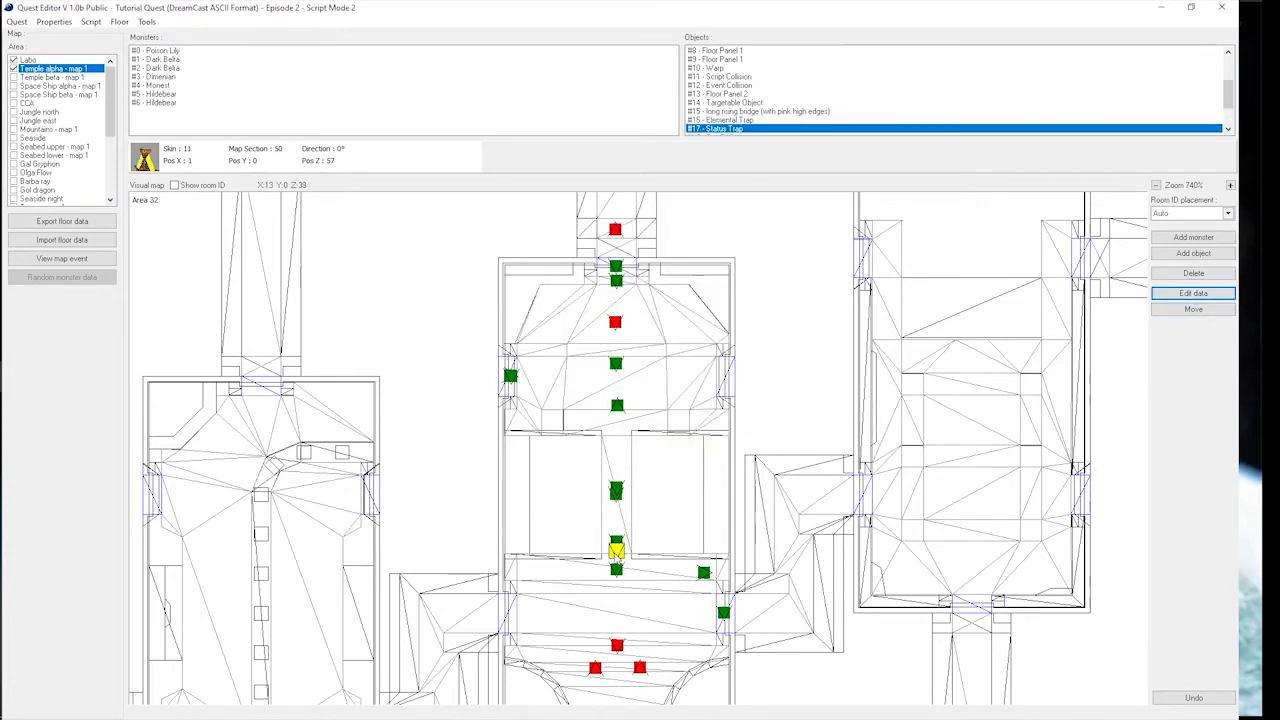
left_click(1195, 294)
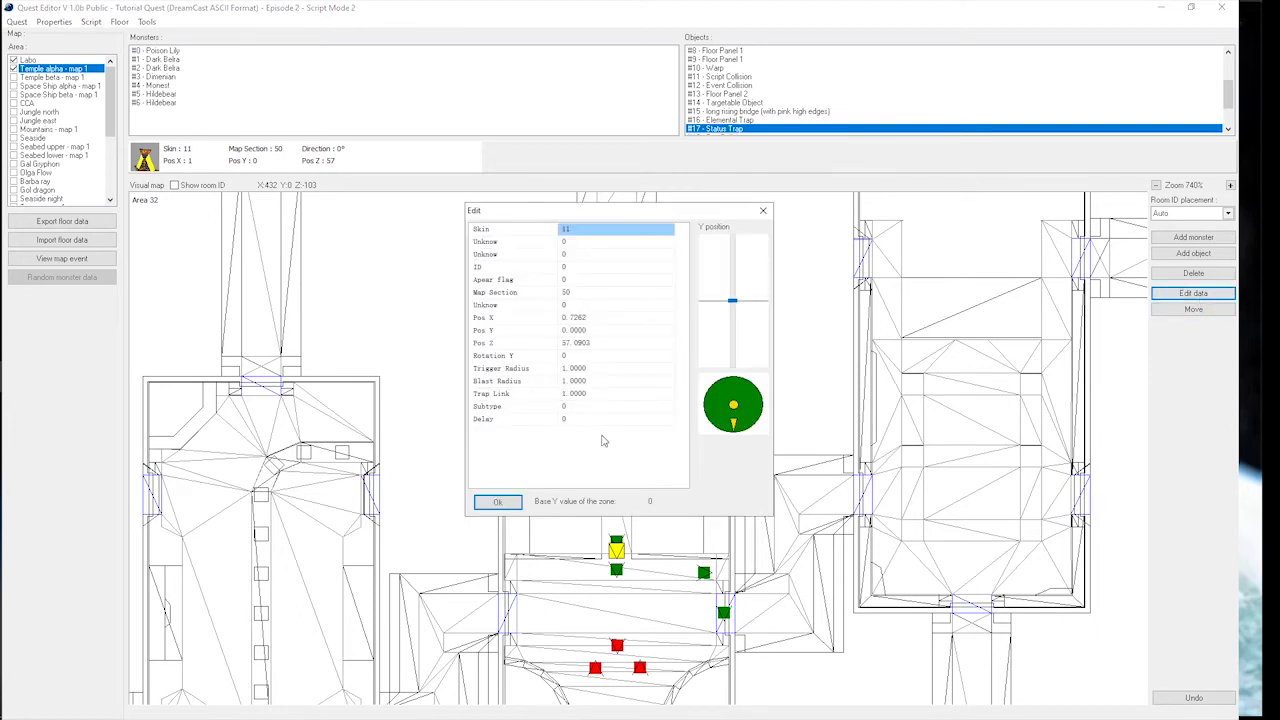
left_click(588, 370)
left_click(585, 394)
type("0")
left_click(587, 417)
type("8")
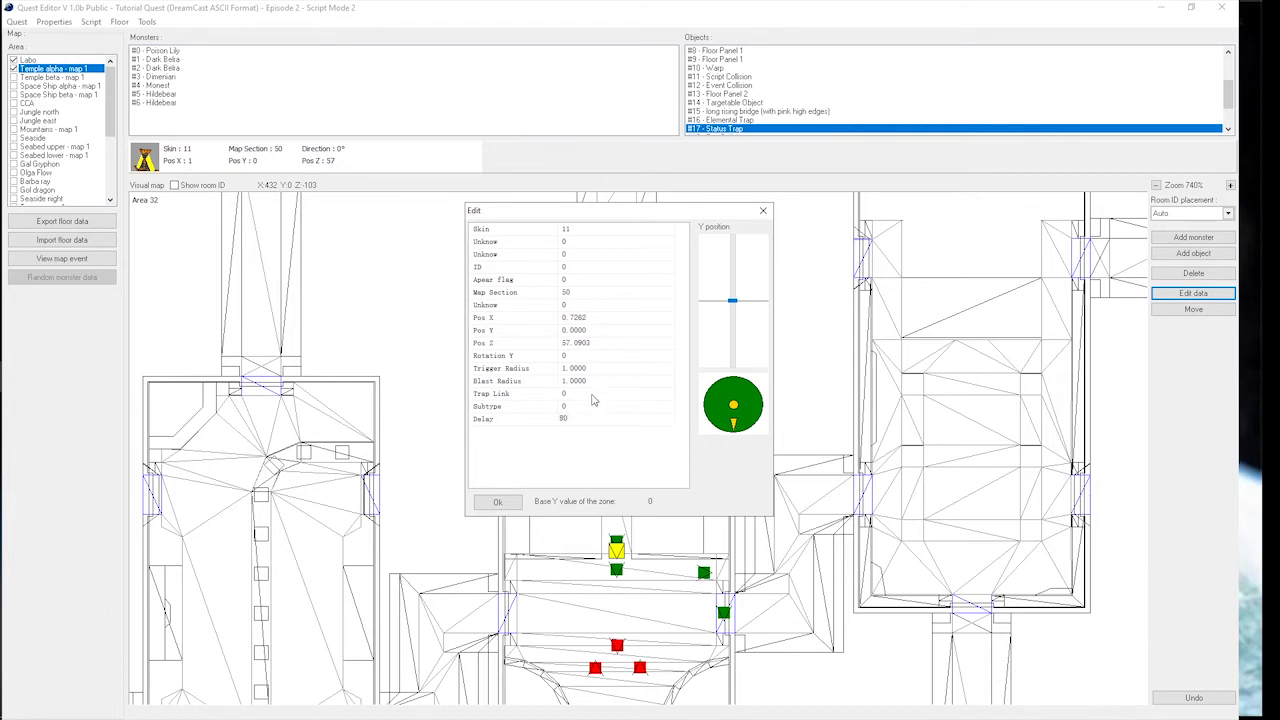
left_click(600, 369)
type("-15")
left_click(592, 381)
type("-80")
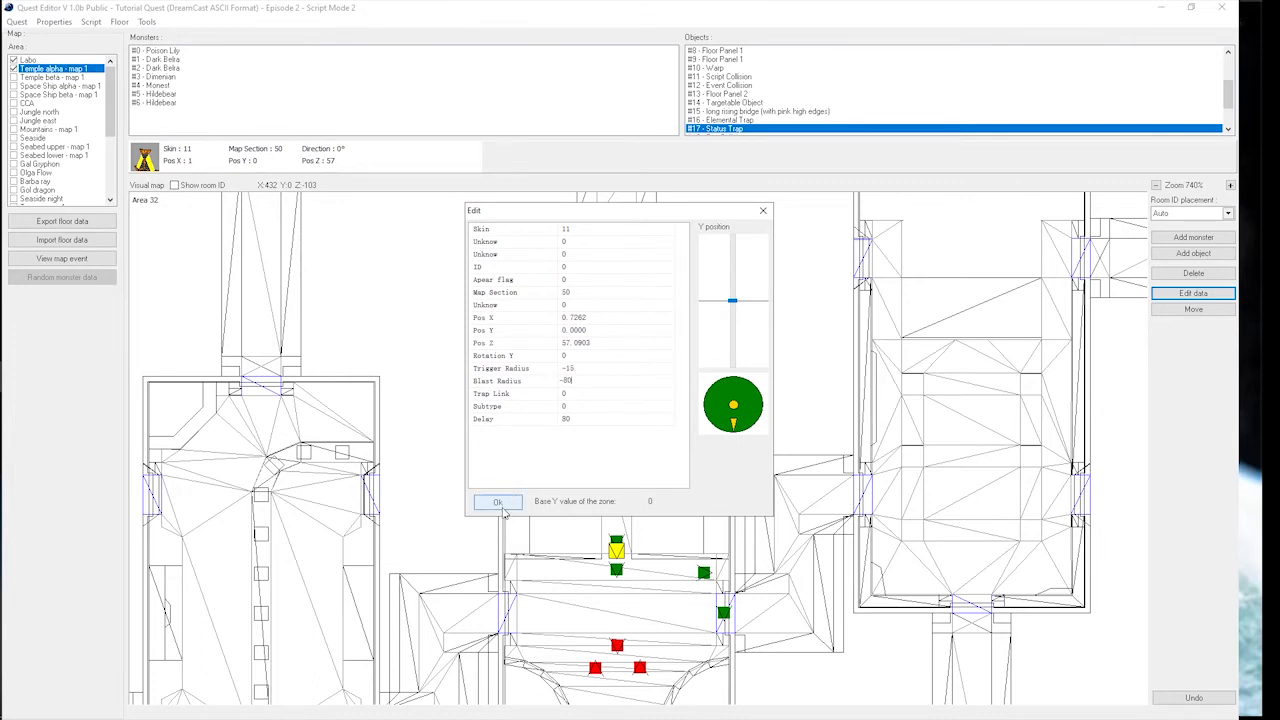
- Set the Status Trap's Subtype to 17 and move the trap to about Z -28 on the central walkway
left_click(578, 411)
type("17")
key("Return")
left_click(498, 503)
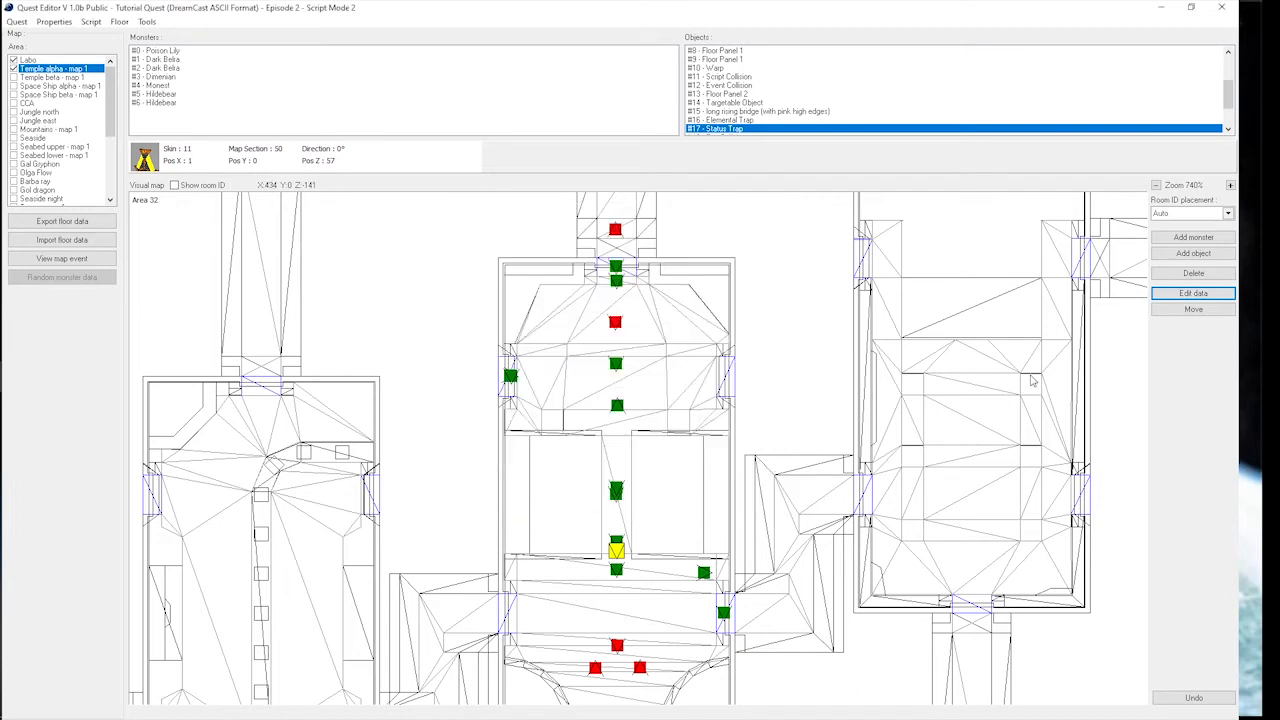
left_click(1193, 309)
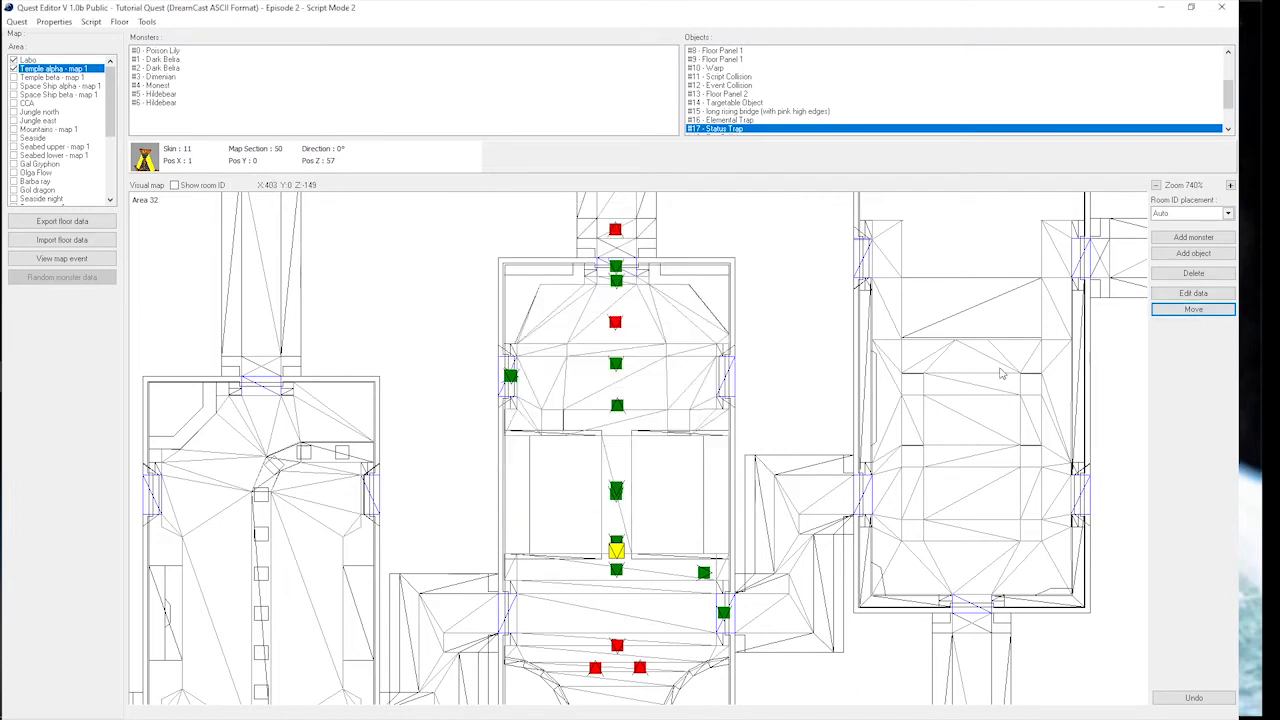
left_click(617, 470)
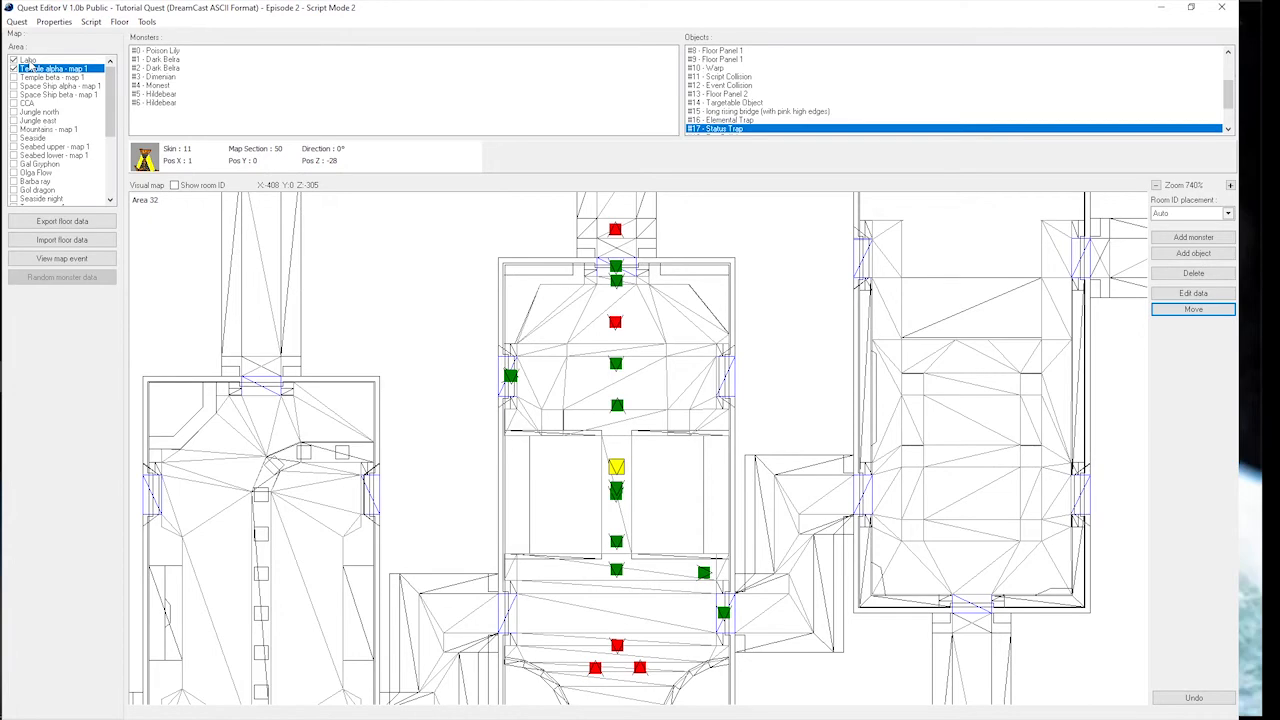
- Open the Labo area and locate the separate room that holds the player set and Main Ragol Teleporter
left_click(28, 60)
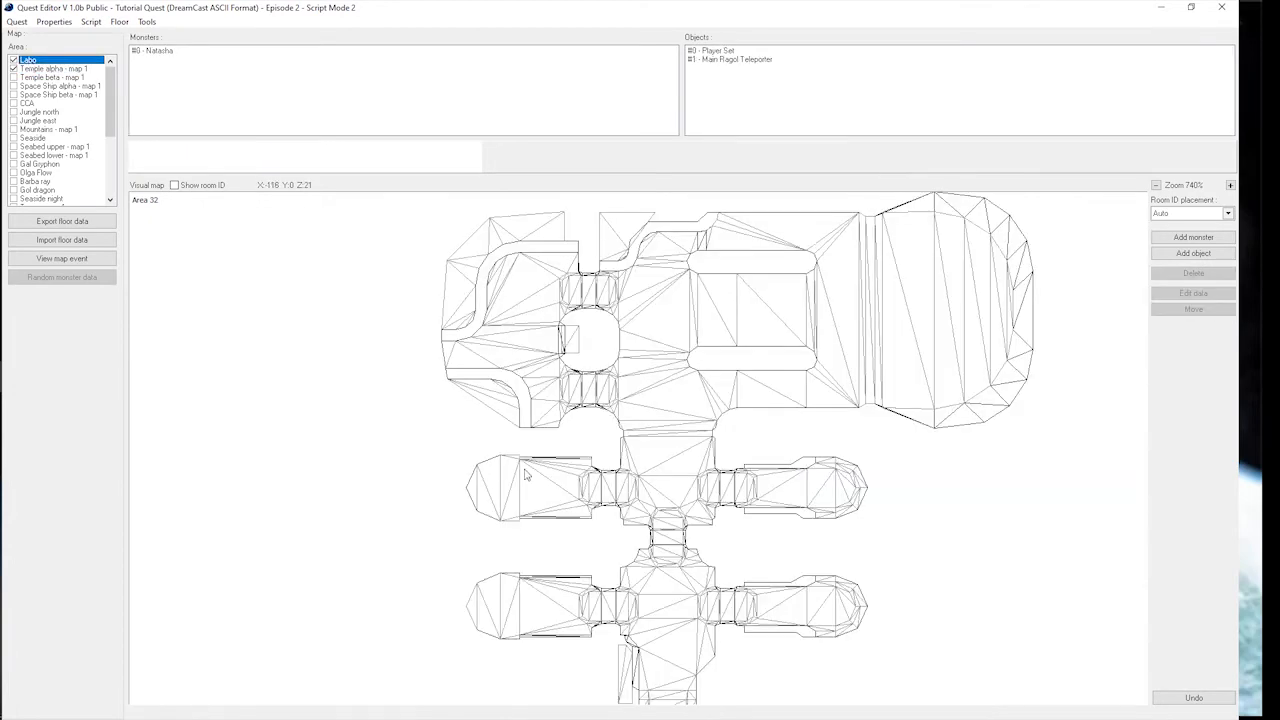
scroll(629, 443, "down", 3)
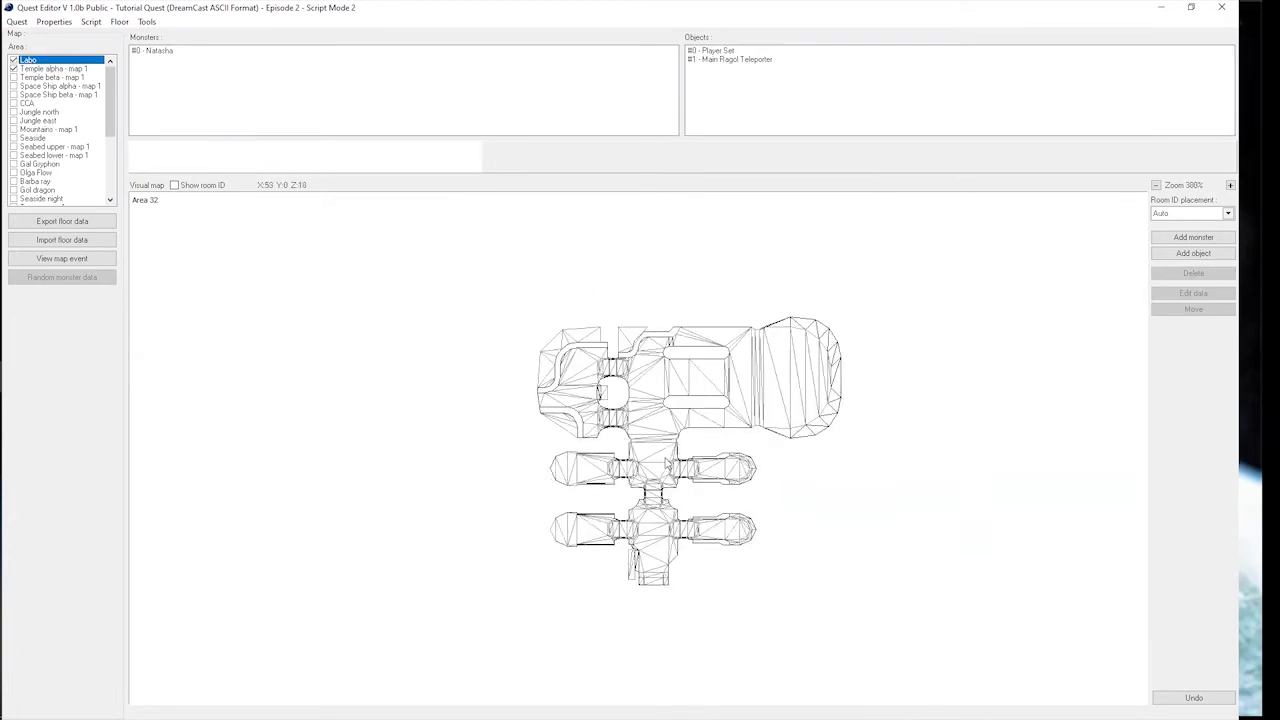
scroll(537, 446, "down", 7)
scroll(537, 446, "down", 3)
left_click_drag(426, 463, 798, 409)
left_click_drag(482, 432, 580, 458)
scroll(570, 461, "up", 12)
left_click_drag(306, 382, 554, 431)
scroll(349, 386, "up", 8)
left_click_drag(349, 386, 663, 457)
left_click_drag(550, 425, 584, 480)
scroll(567, 445, "down", 3)
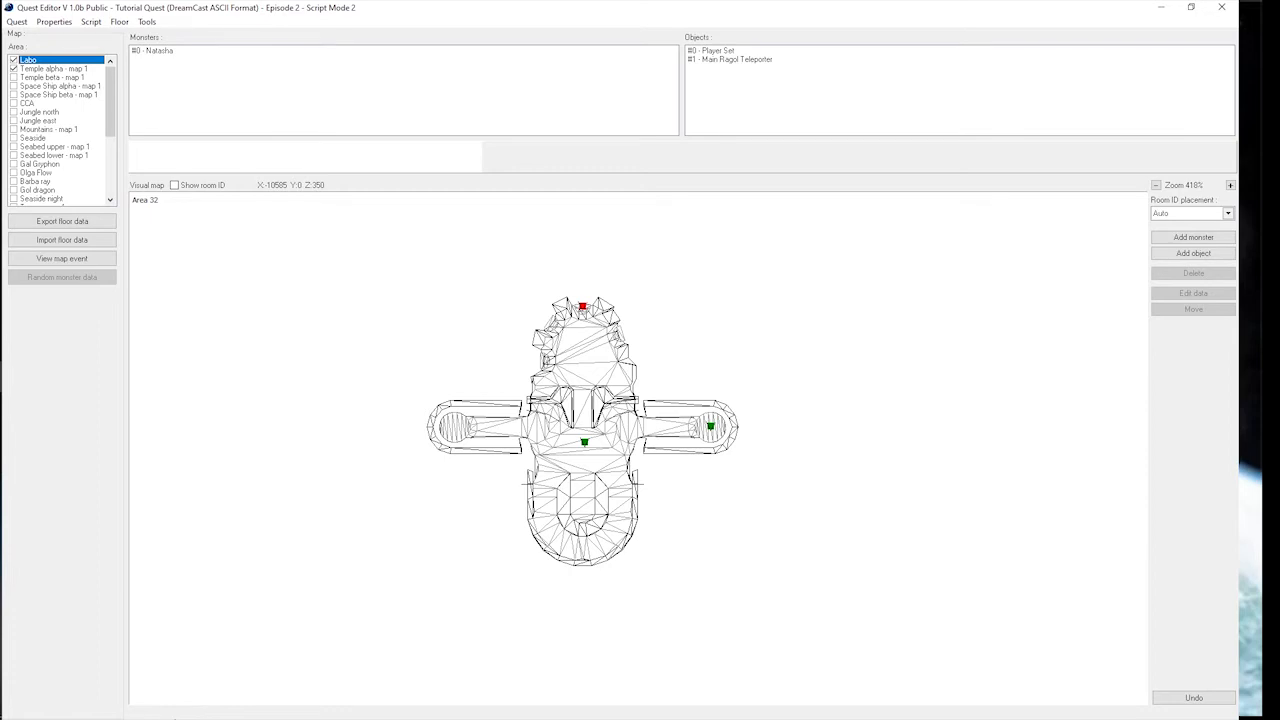
- Add a Principal warp object at about X -2, Z 137 in the rounded end of the Labo room and select it
left_click(1193, 253)
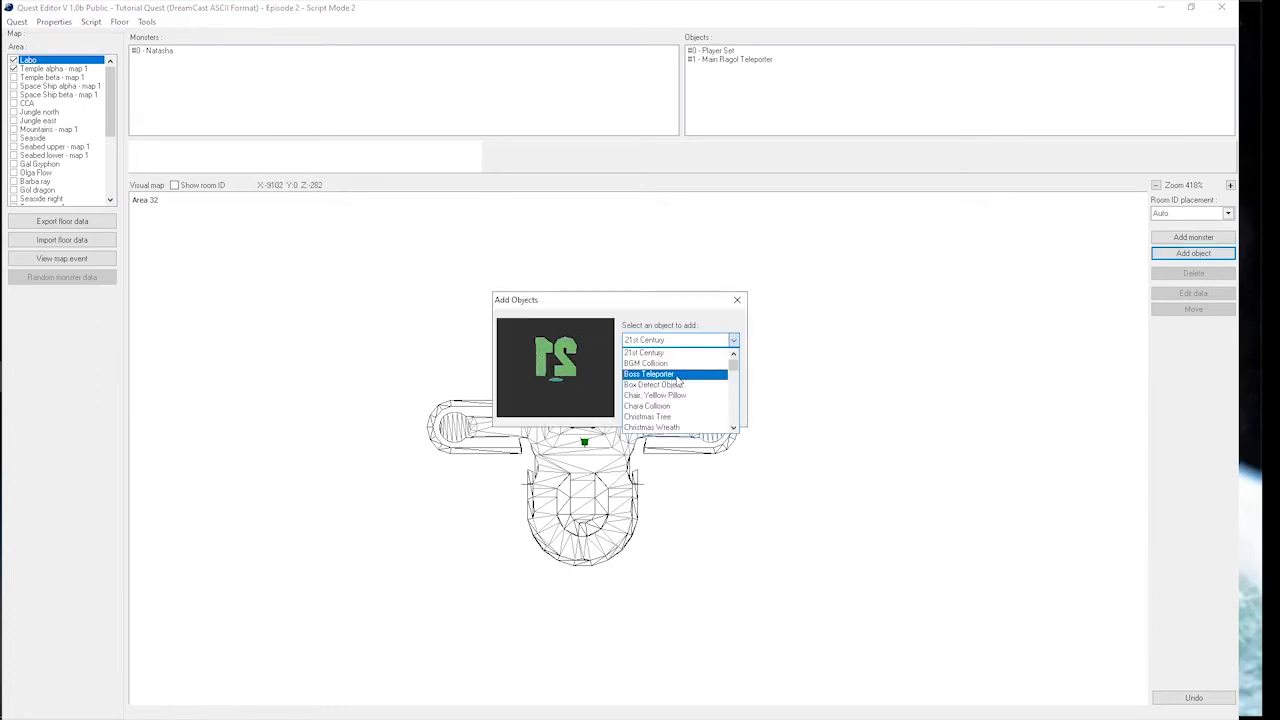
scroll(680, 390, "down", 4)
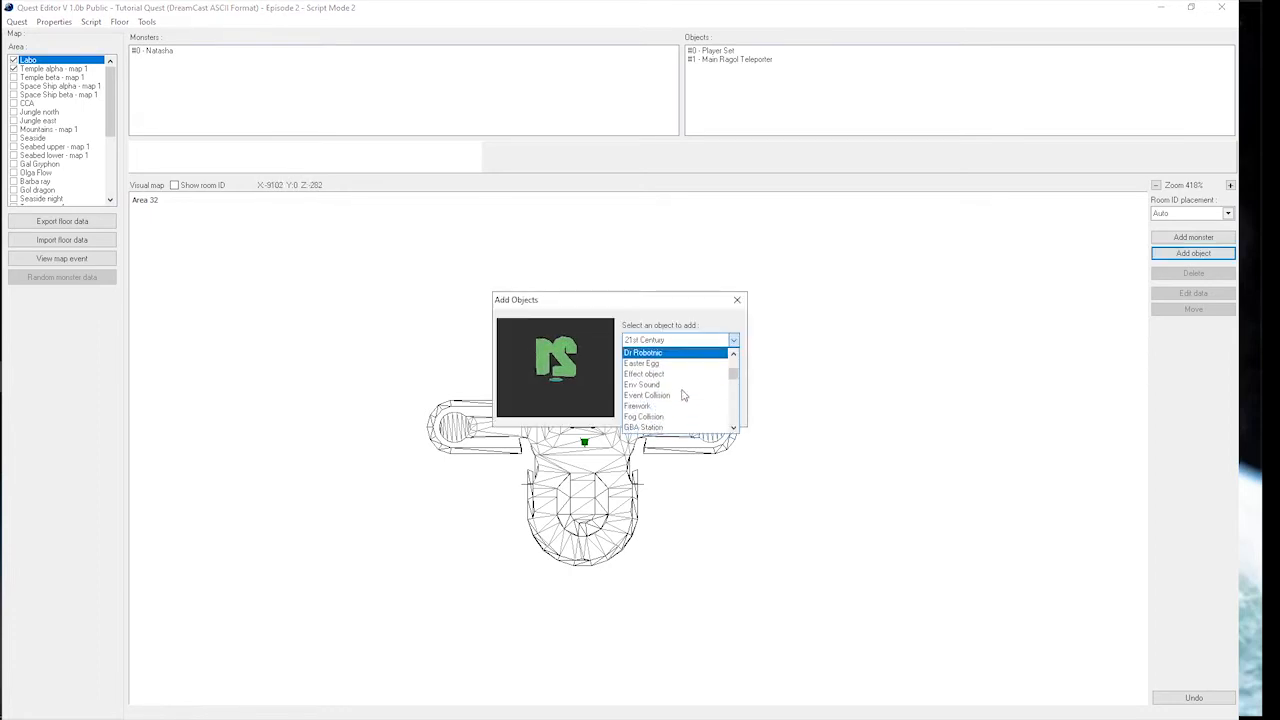
scroll(684, 388, "down", 2)
left_click(686, 385)
left_click(705, 406)
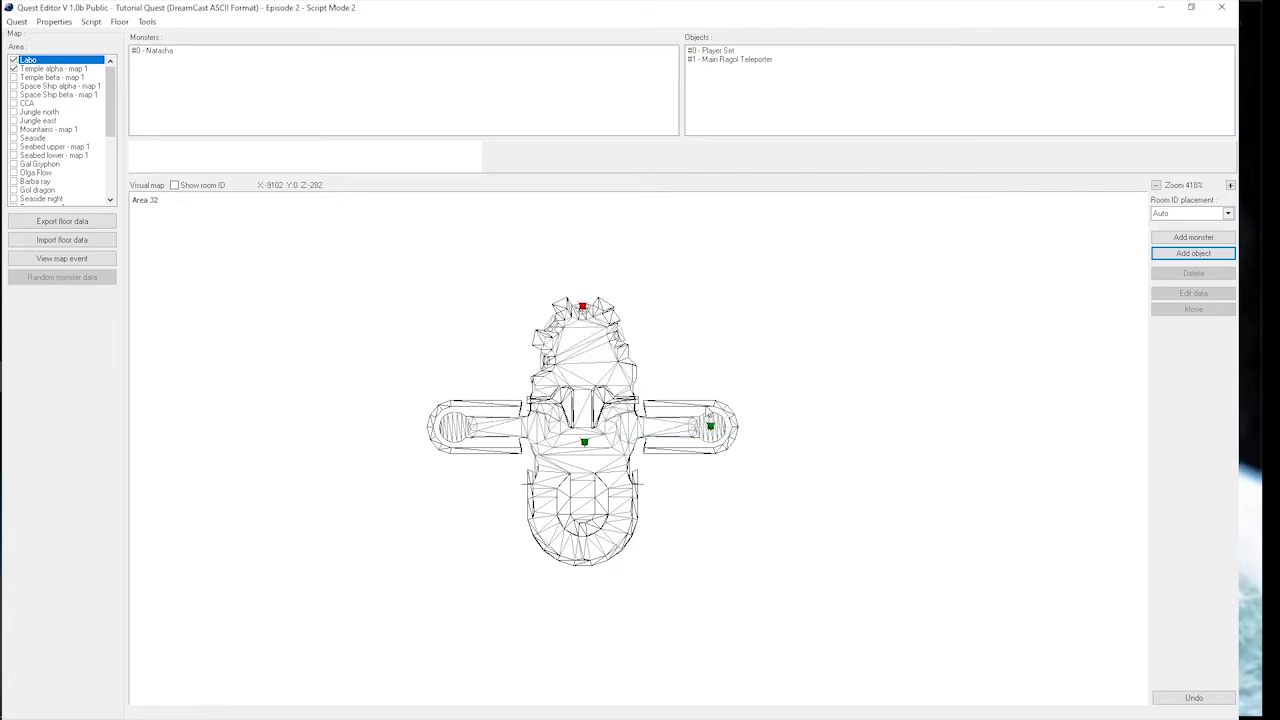
scroll(587, 450, "up", 5)
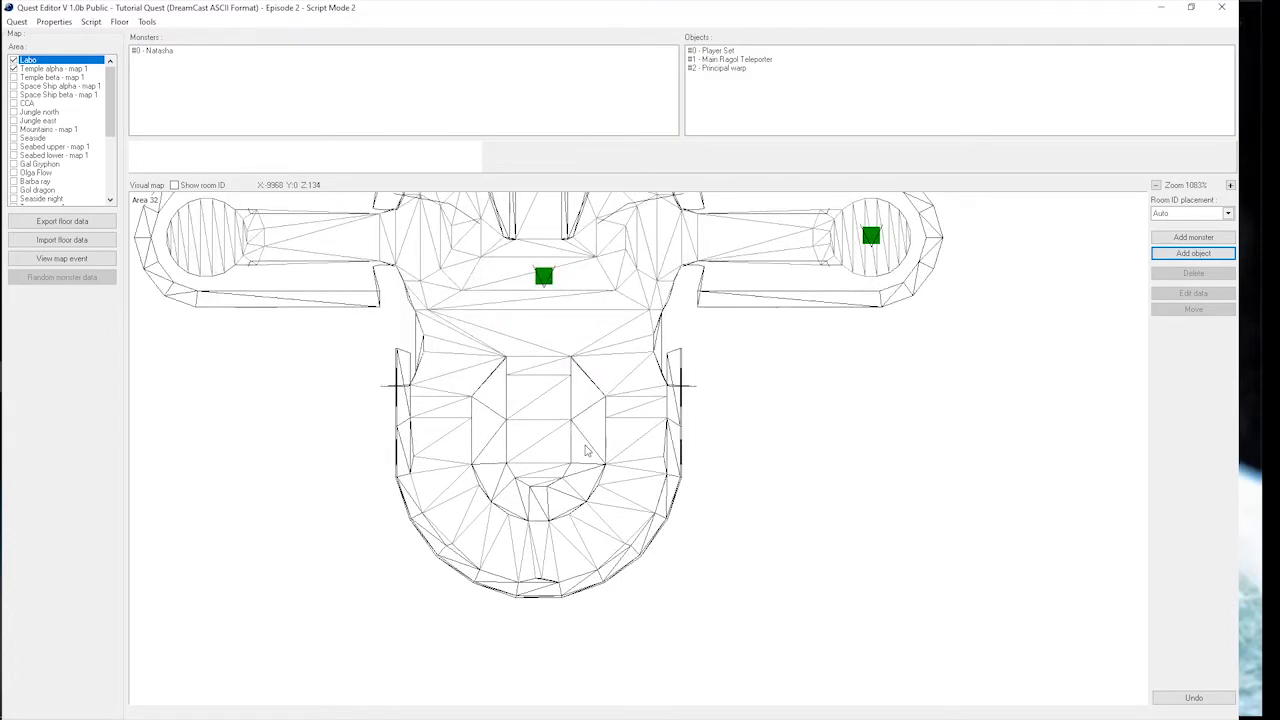
left_click(537, 452)
left_click(536, 451)
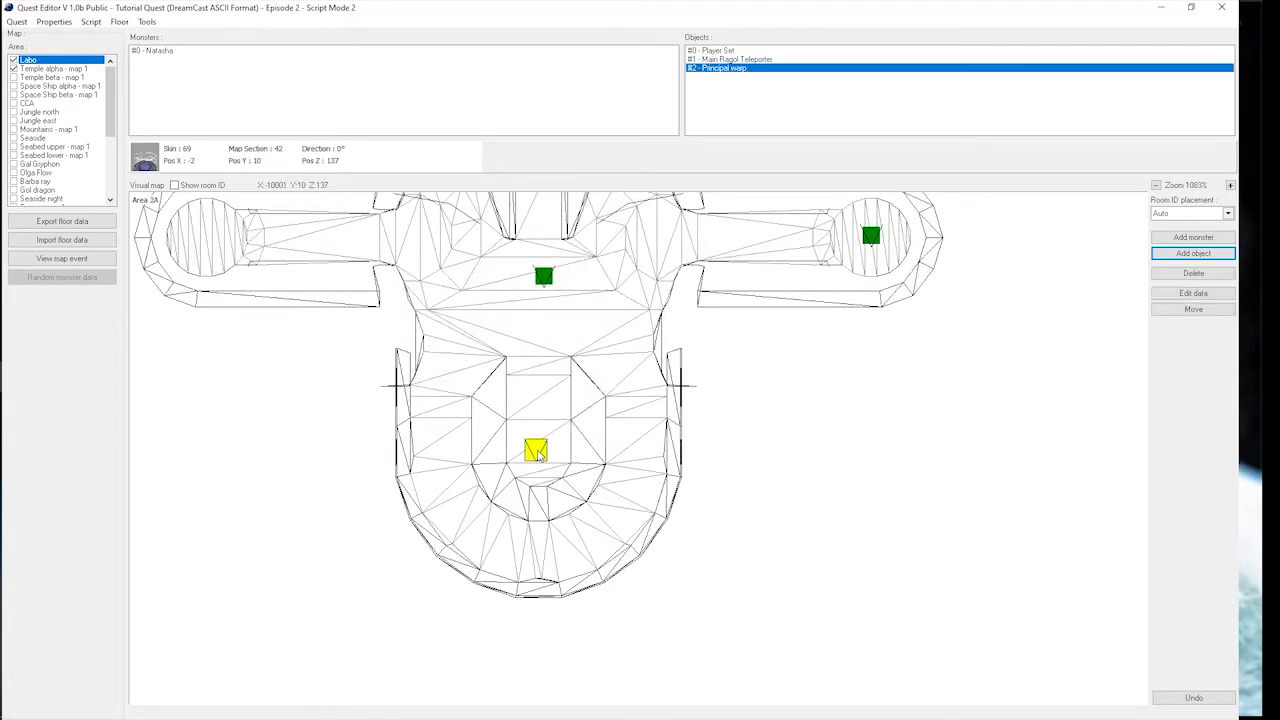
- In the Principal warp's data, set Model to 1, Pos X 0, Pos Z 140, Destination X 135, Destination Z 50 and the destination rotation
left_click(1175, 297)
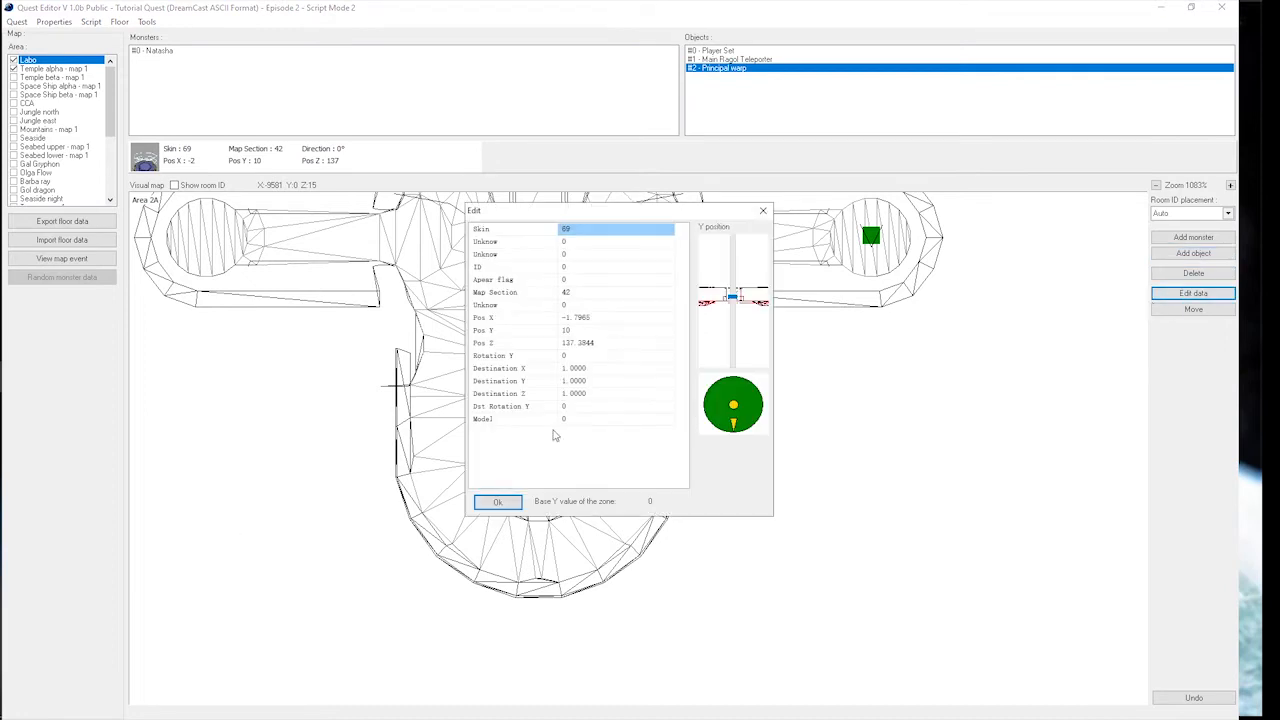
left_click(578, 421)
type("1")
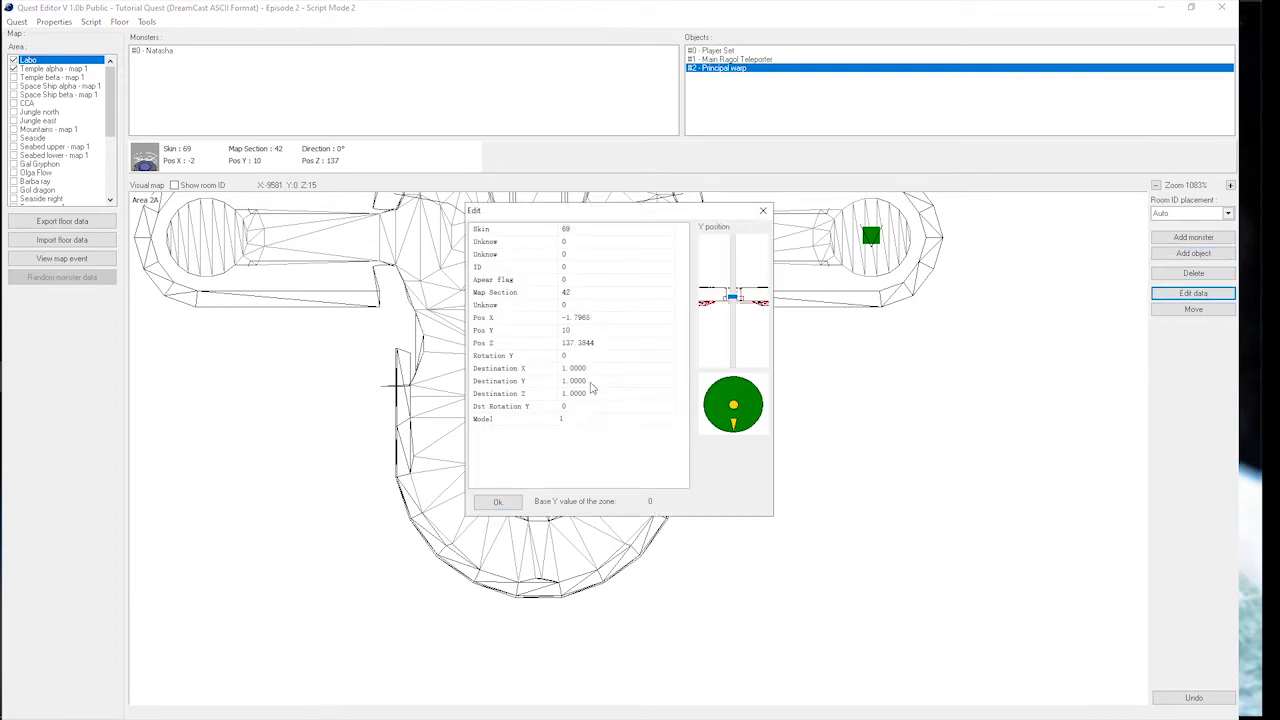
left_click(608, 368)
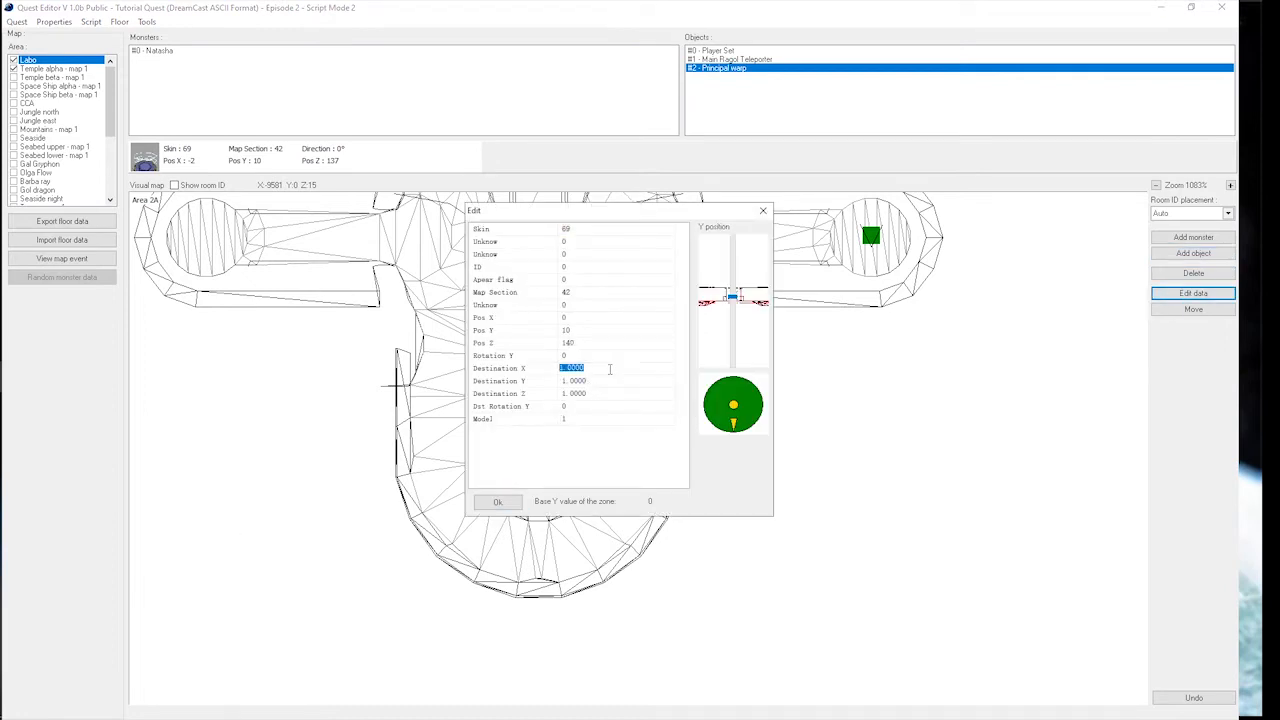
type("135")
left_click(588, 394)
type("50")
left_click(588, 407)
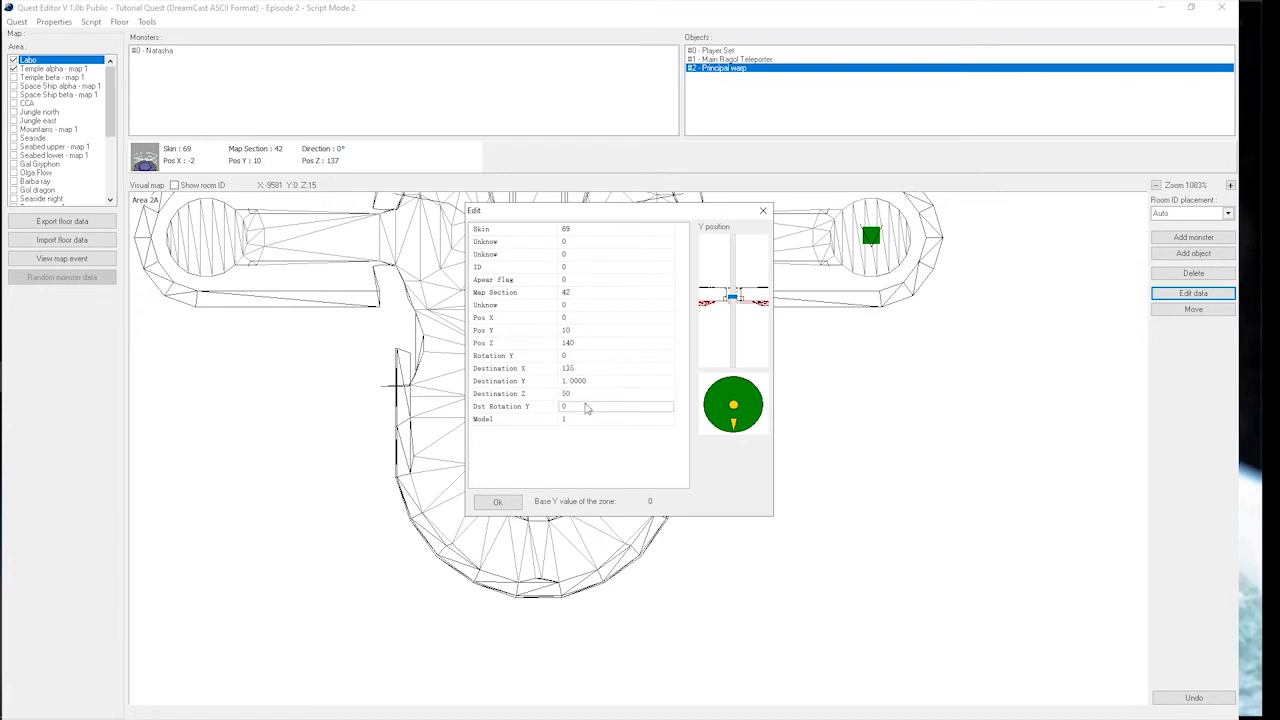
type("4")
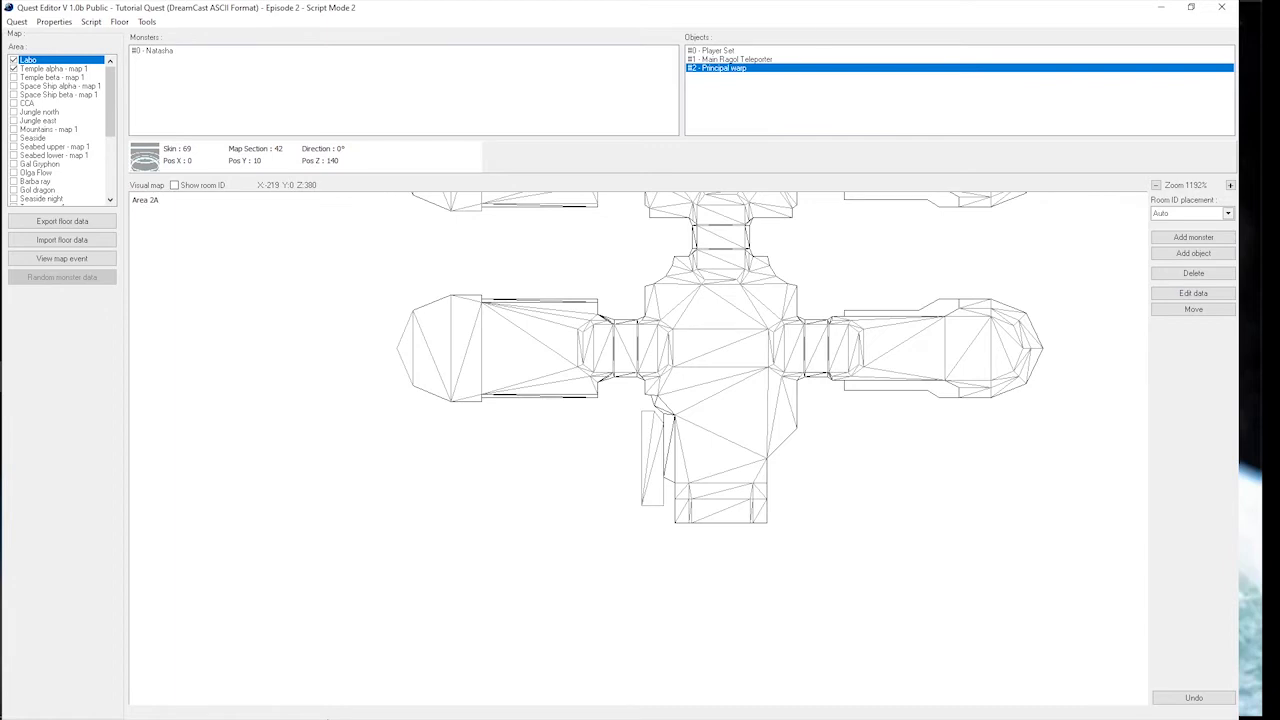
- Add an Ep 2 Nurse at about X -113, Z 19 in the narrow strip beside the lower central Labo room and select it
left_click(1190, 238)
left_click(672, 335)
left_click(682, 366)
key("Down")
left_click(716, 408)
scroll(660, 445, "up", 2)
left_click(662, 416)
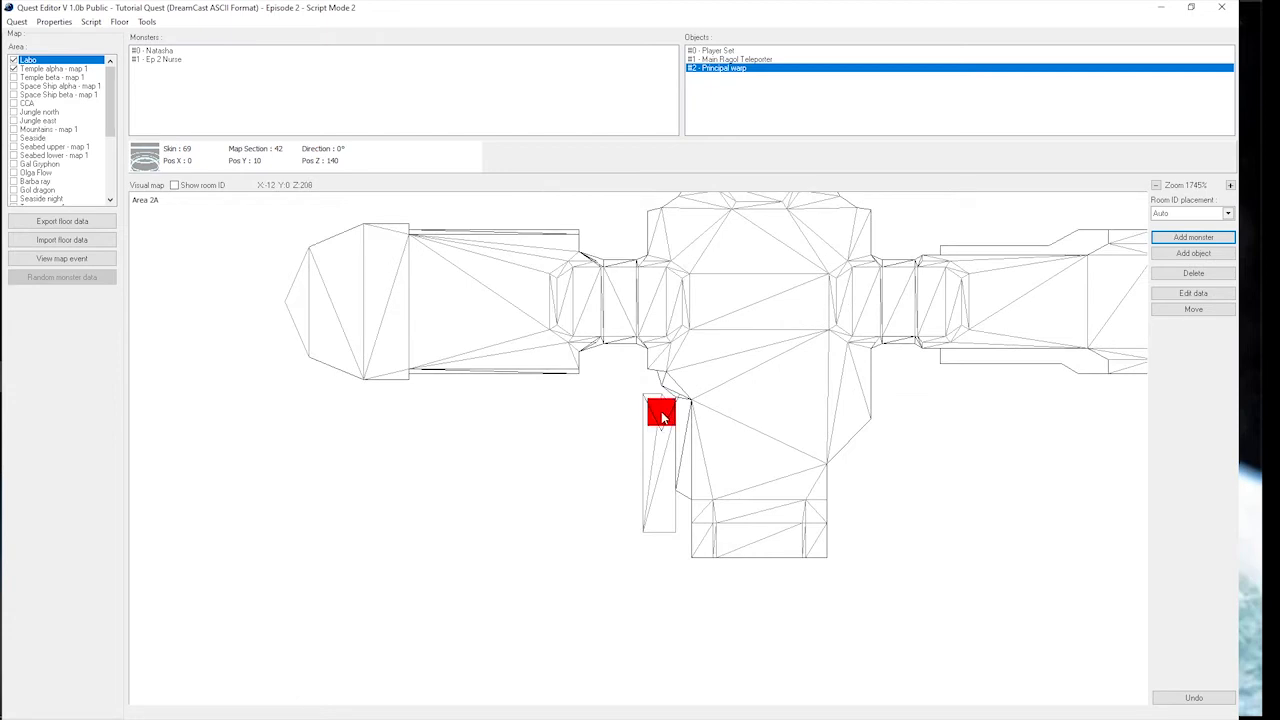
left_click(662, 416)
- Set the Ep 2 Nurse's Rotation Y to 20480
left_click(1190, 293)
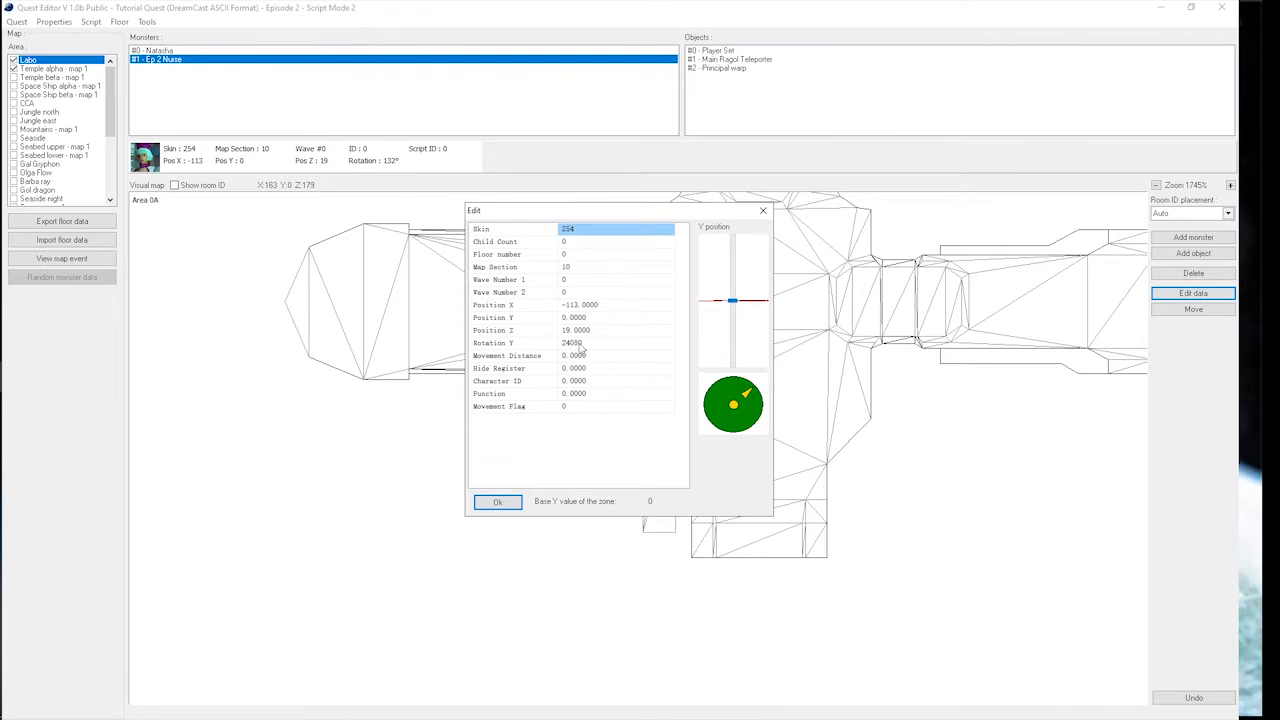
double_click(570, 343)
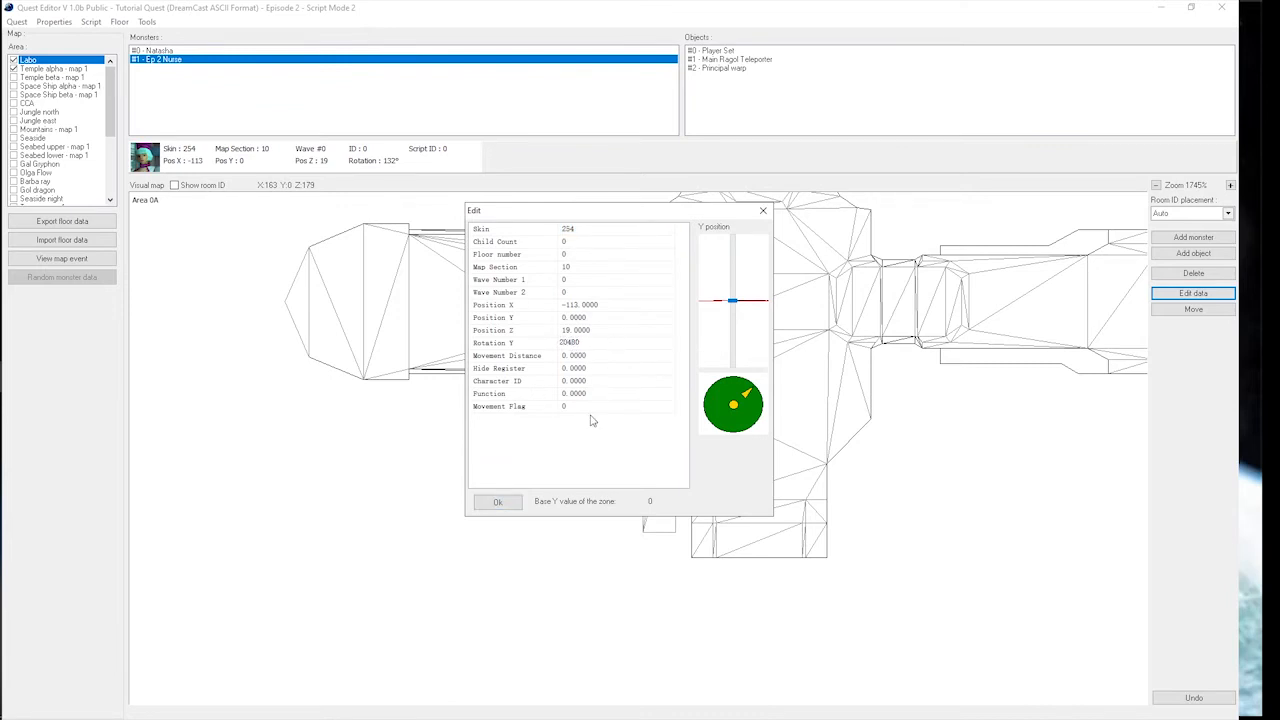
left_click(497, 501)
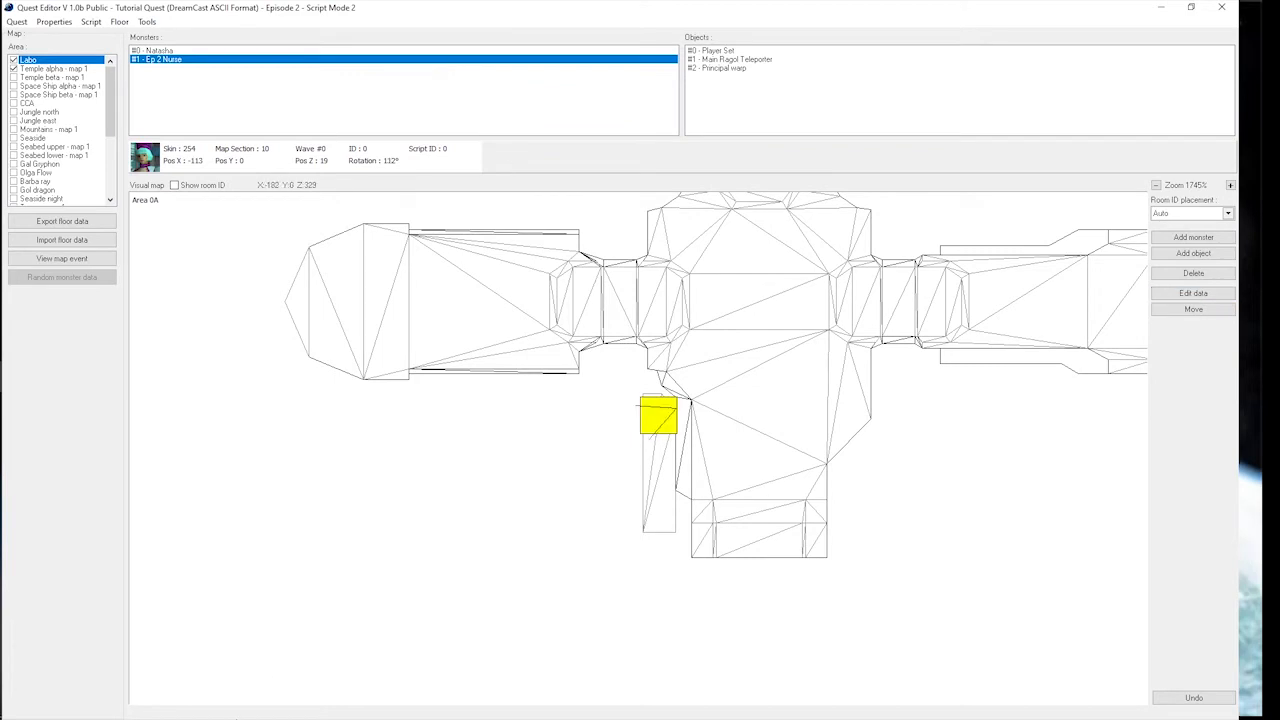
- Add a Menu activation object at about X -96, Z 14, just beside the Ep 2 Nurse
left_click(734, 341)
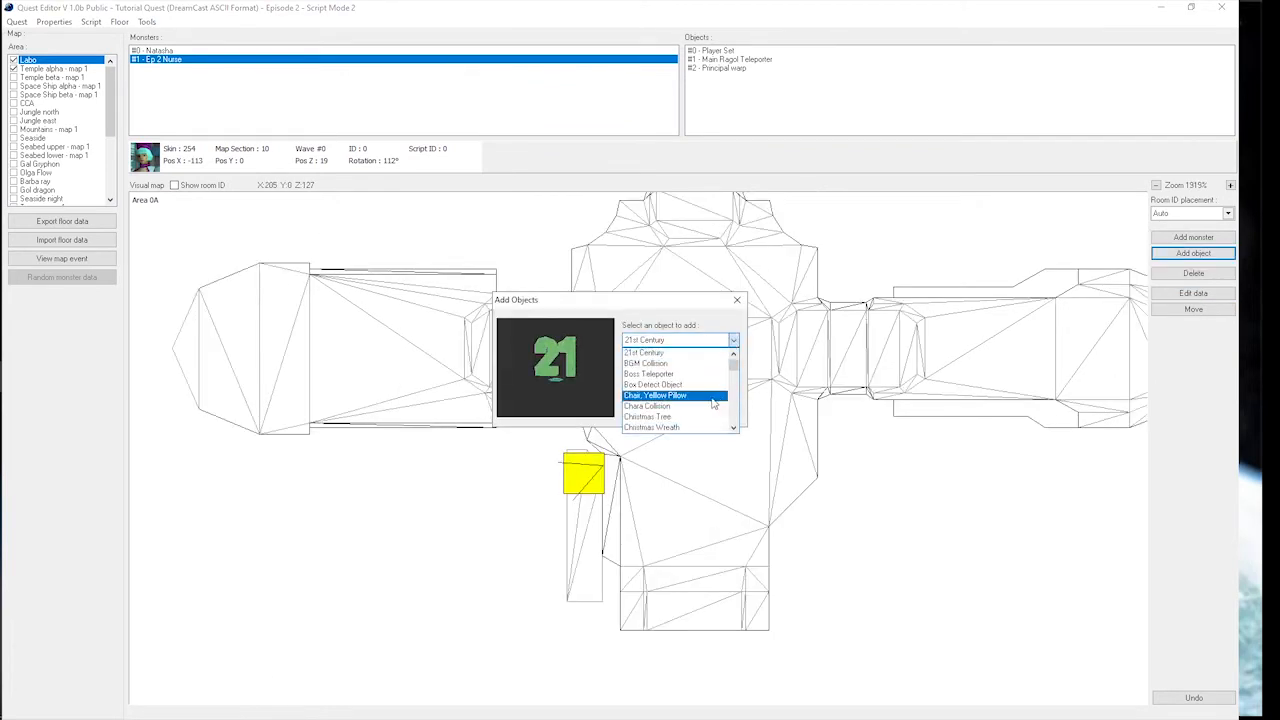
scroll(712, 402, "down", 5)
left_click_drag(733, 384, 734, 400)
left_click(672, 395)
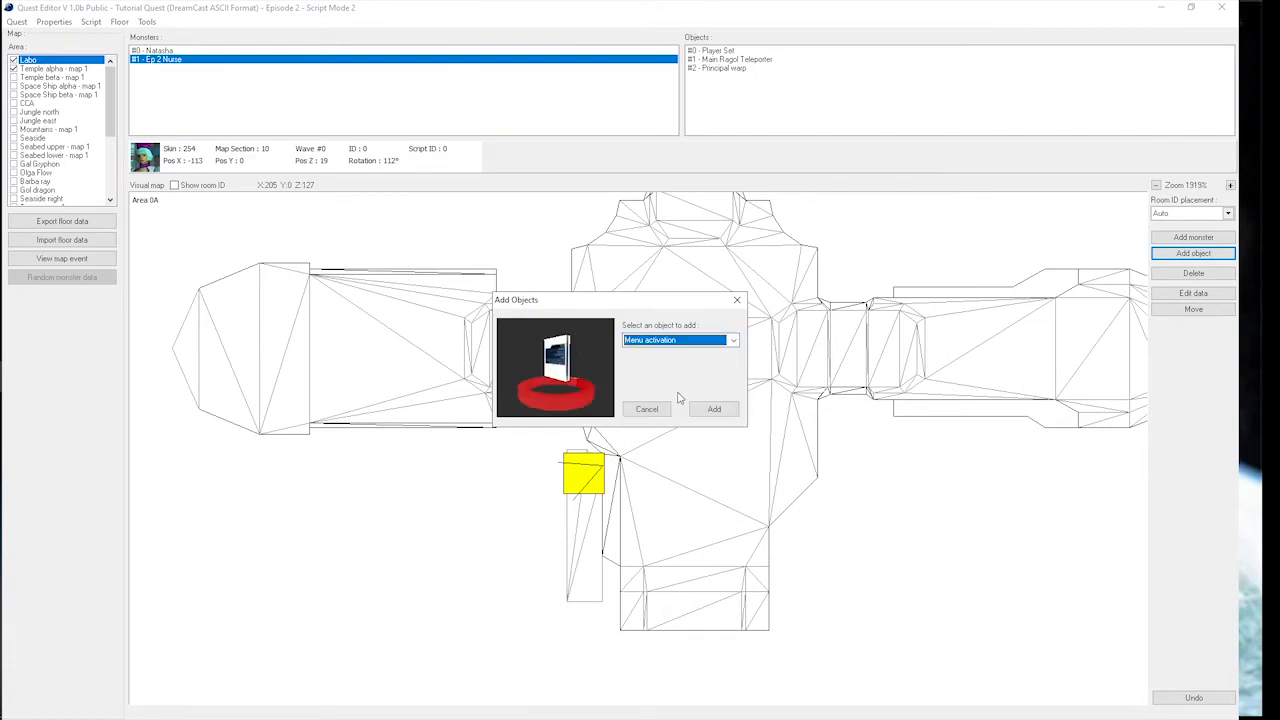
left_click(714, 408)
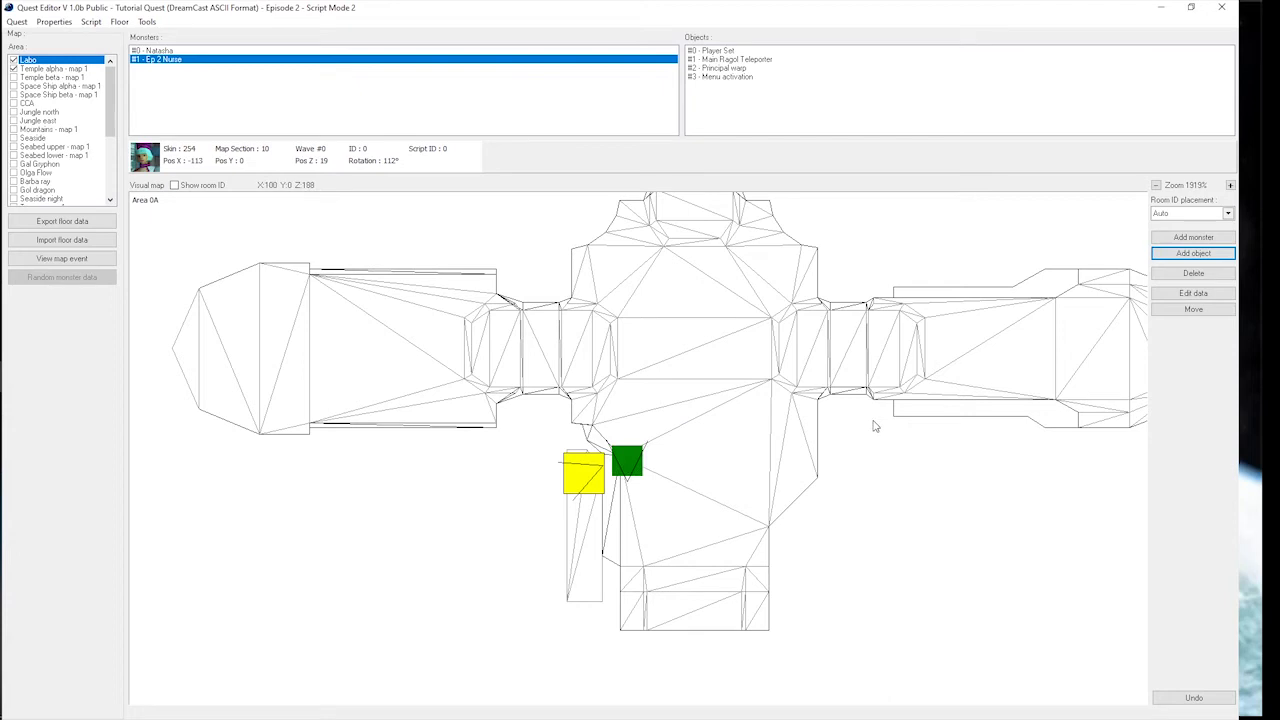
- In the Menu activation object's data, set Pos X to -100, Pos Z to 15 and Menu ID to 4
left_click(640, 465)
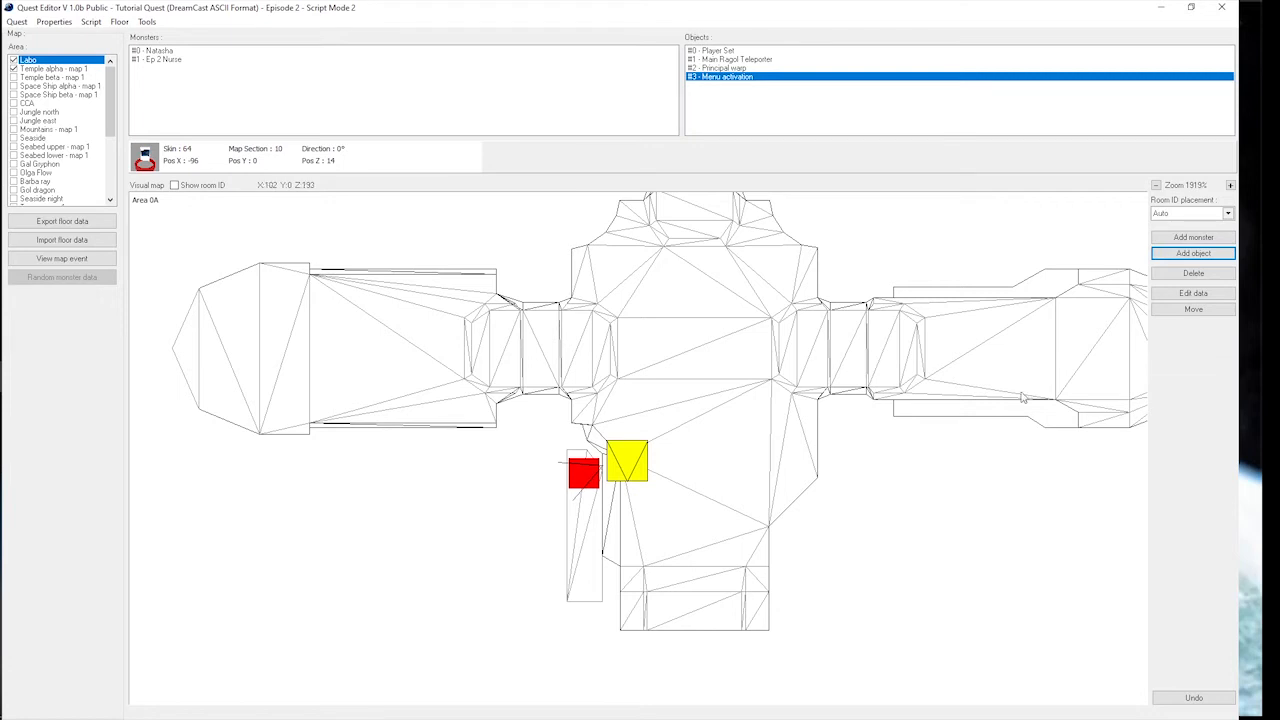
left_click(1180, 291)
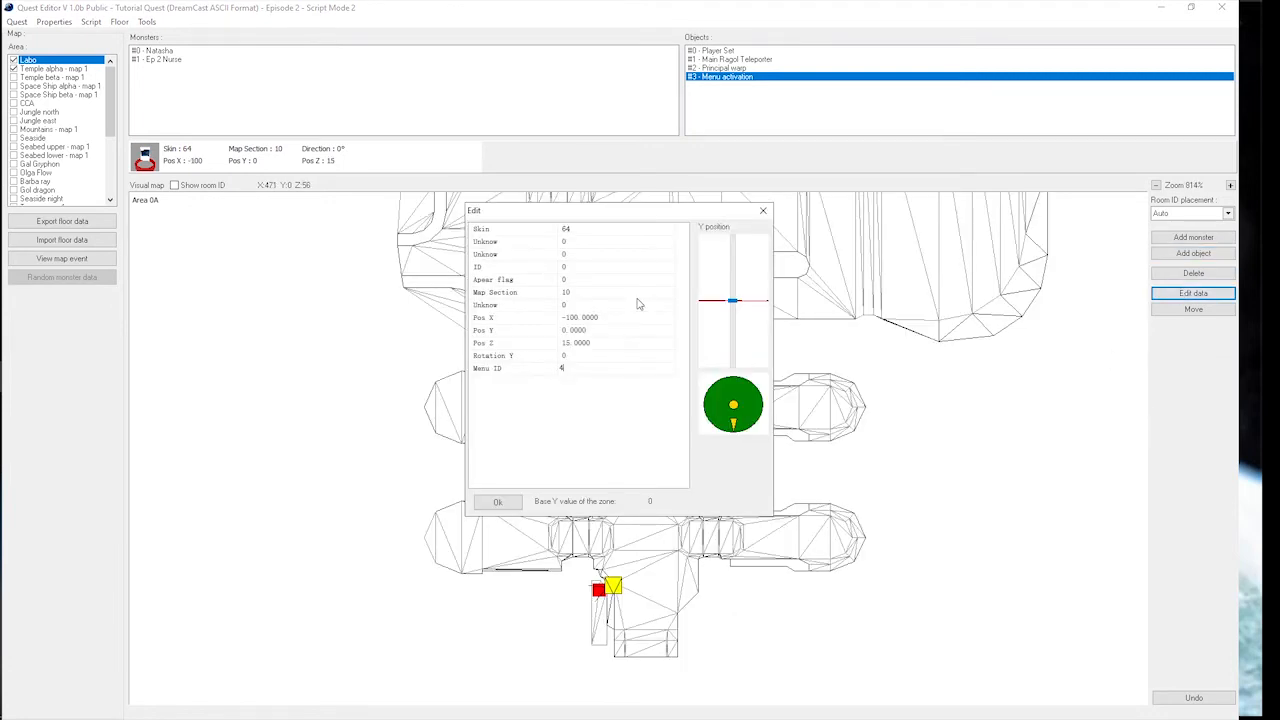
left_click_drag(616, 222, 1004, 258)
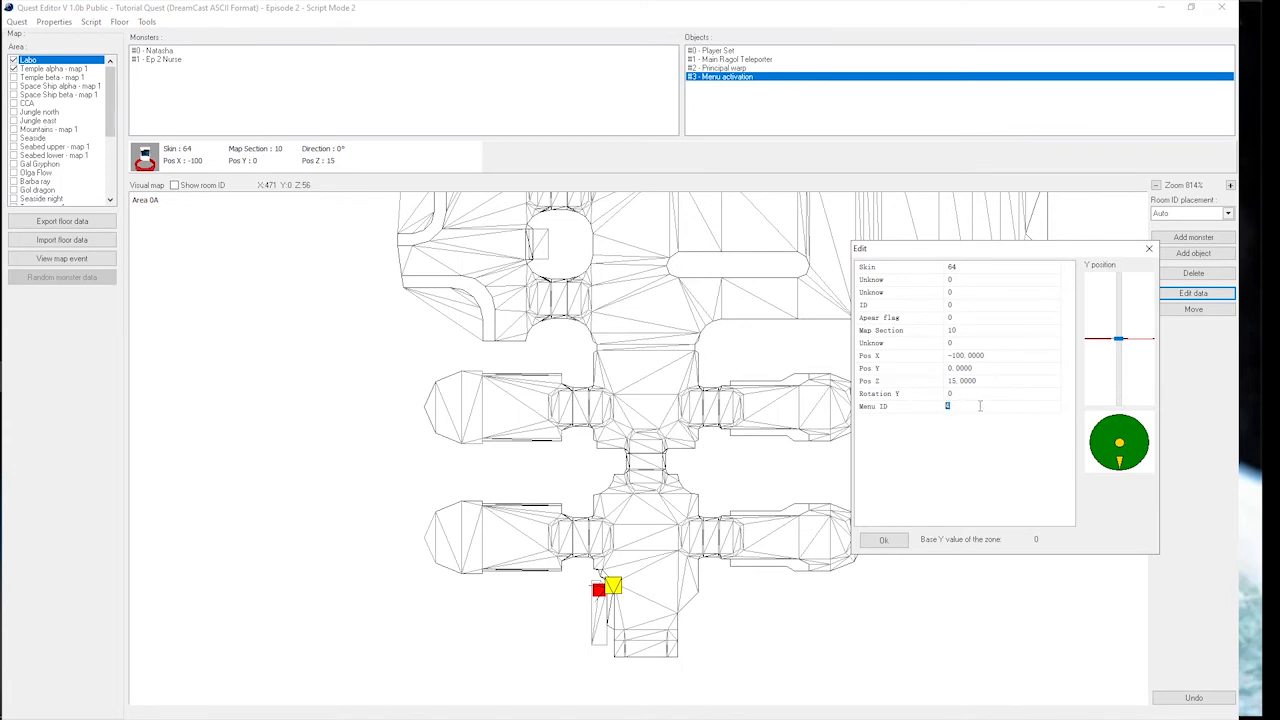
left_click(870, 541)
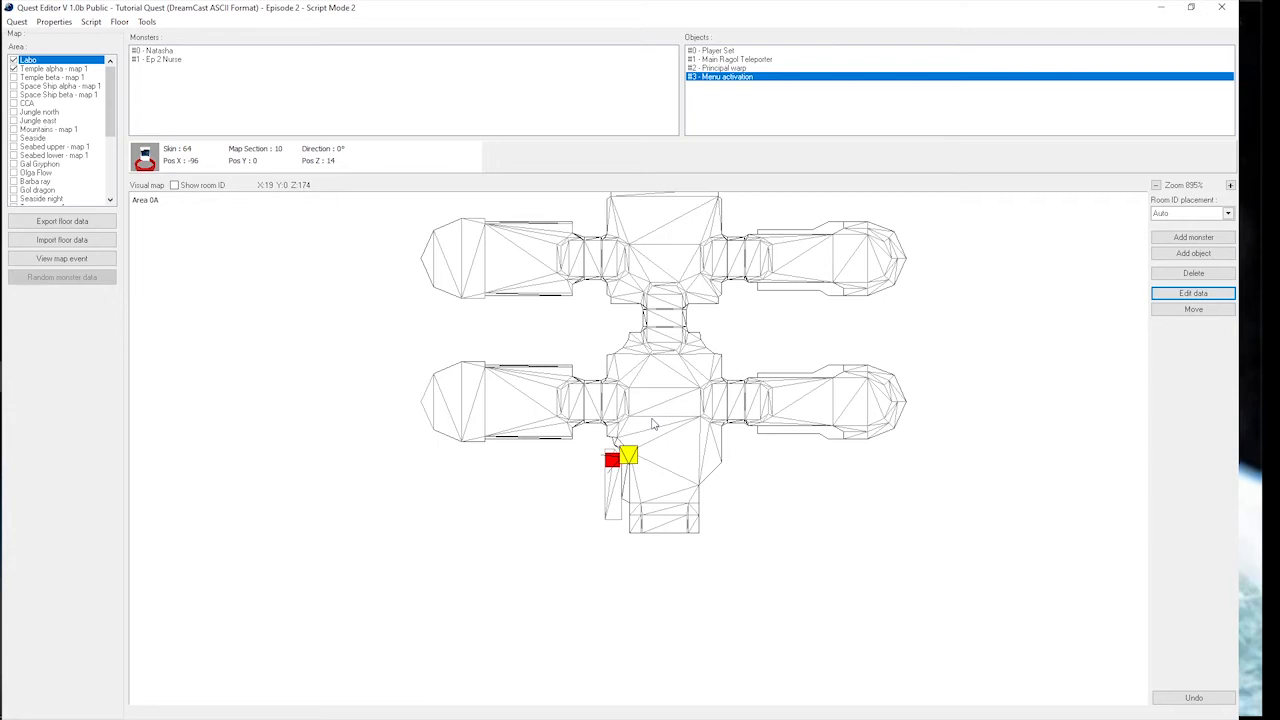
- Save the quest to the Desktop over the existing file QEDIT Tutorial.qst
left_click(17, 21)
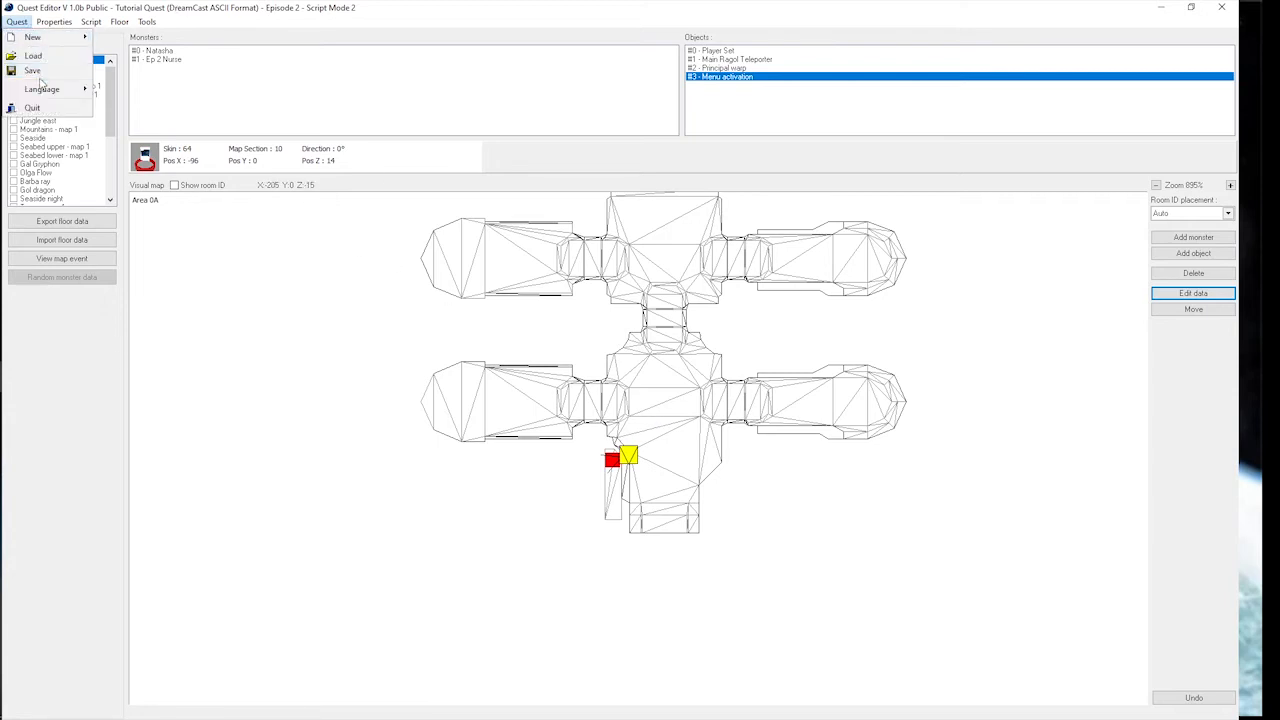
left_click(36, 72)
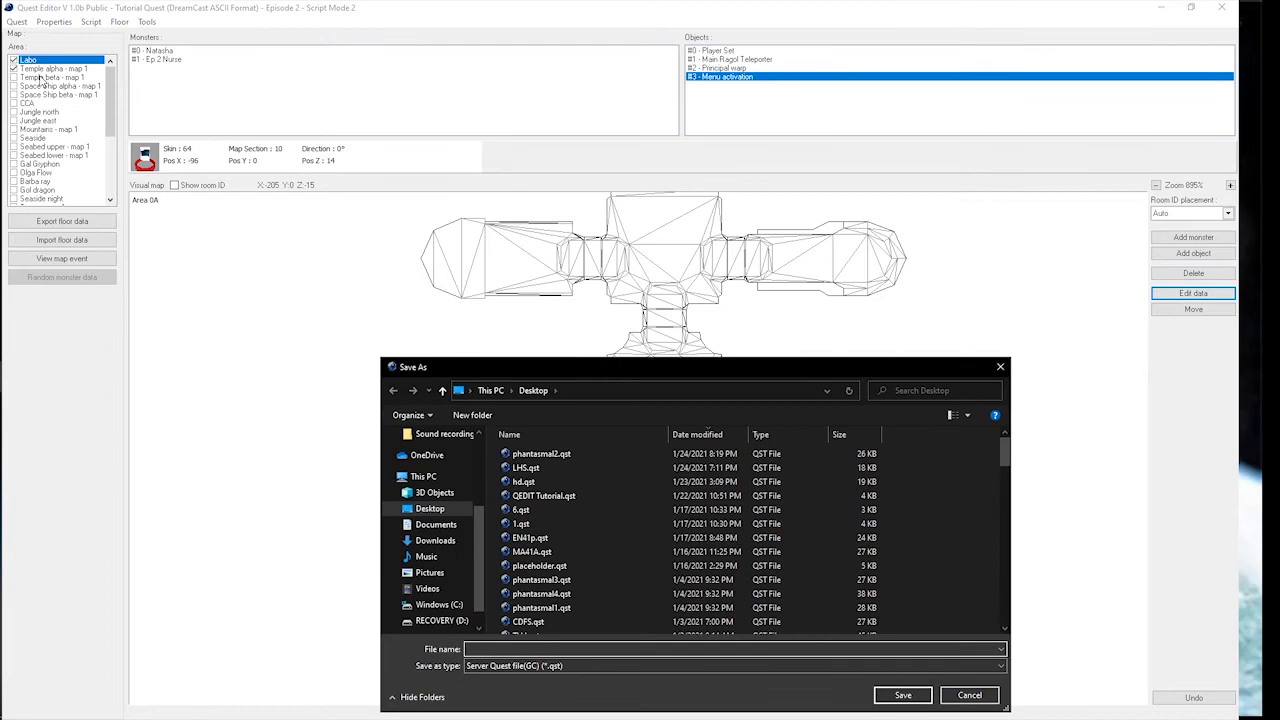
type("Qed")
key("Down")
key("Return")
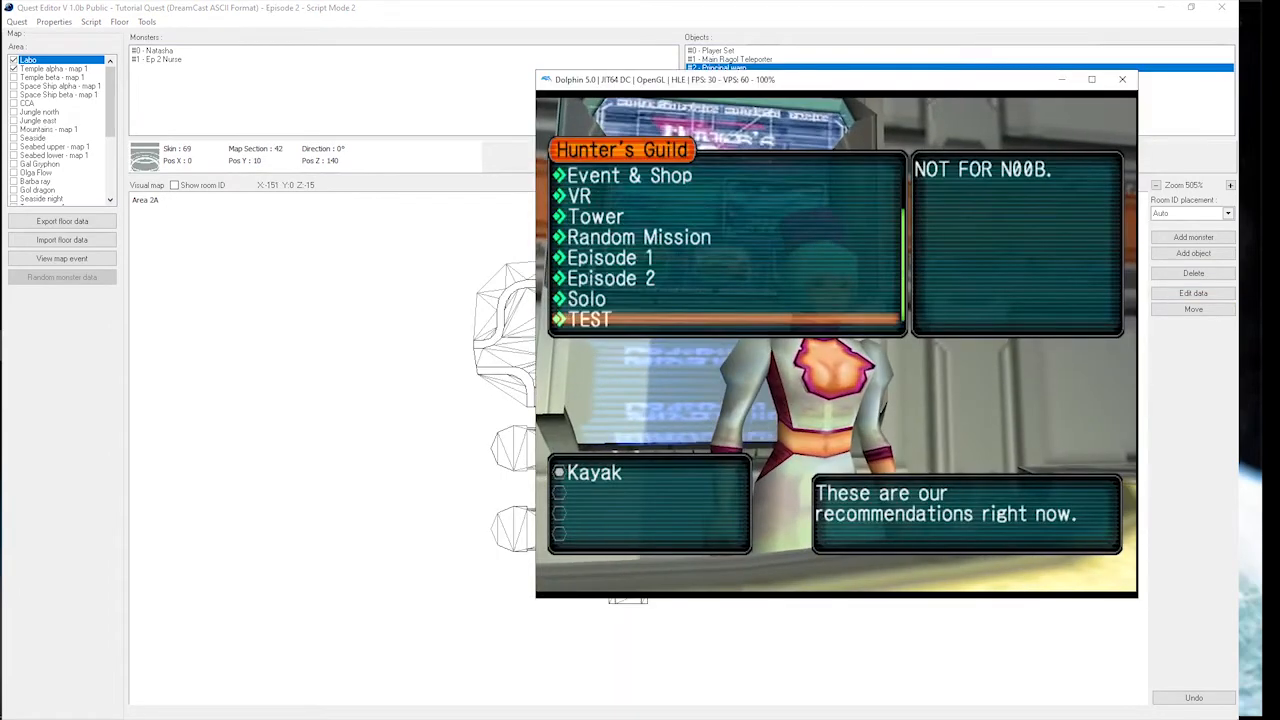
- In the Dolphin emulator, choose Hysteria's Kangaroo from the Hunter's Guild TEST category and accept the quest
key("Return")
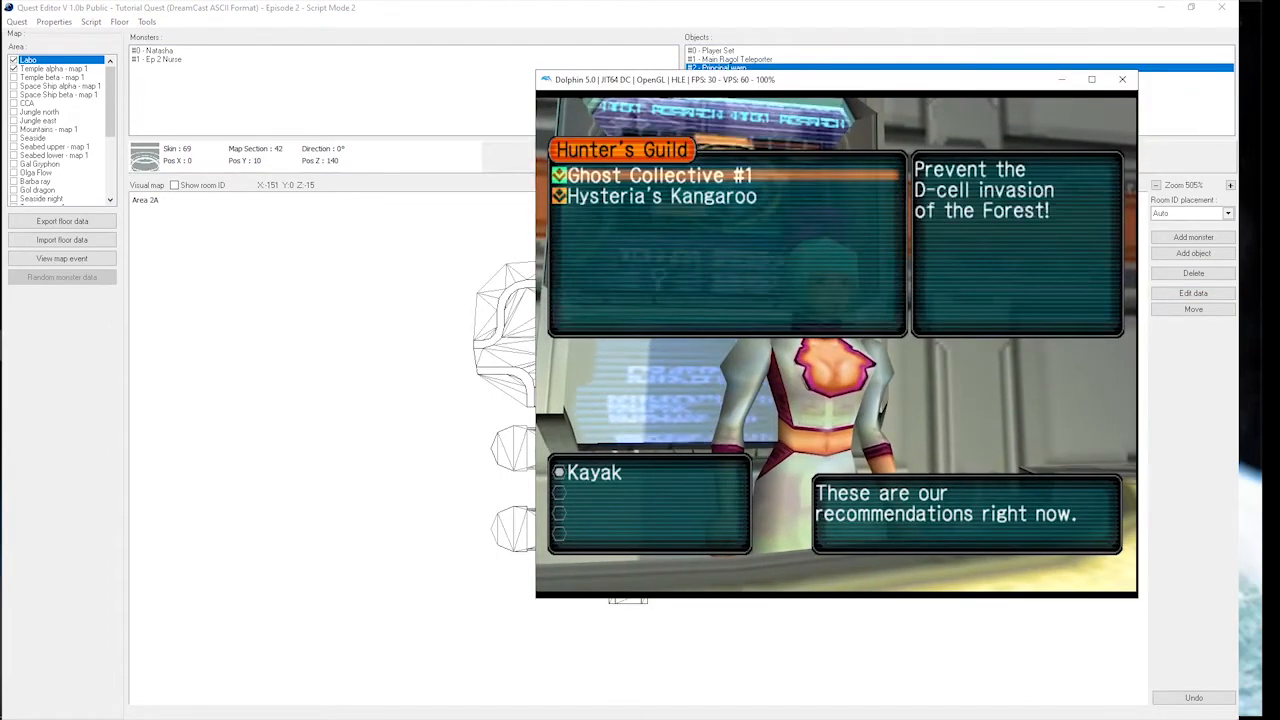
key("Down")
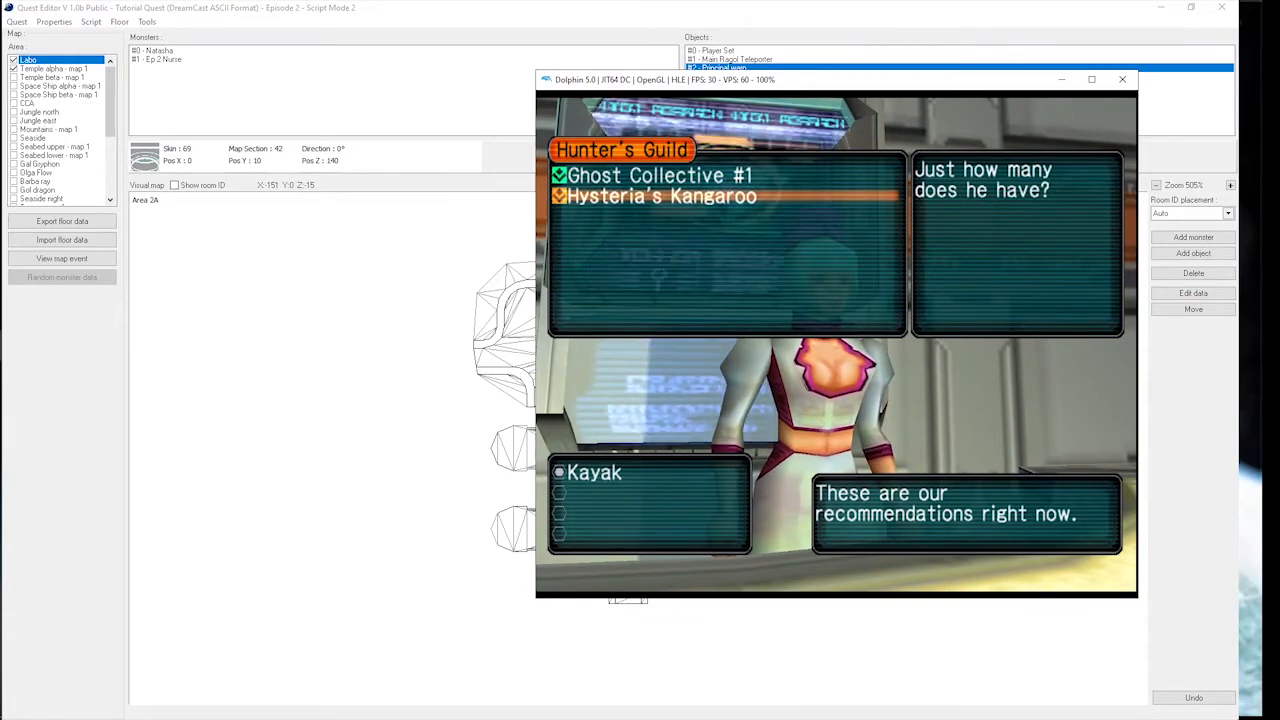
key("Return")
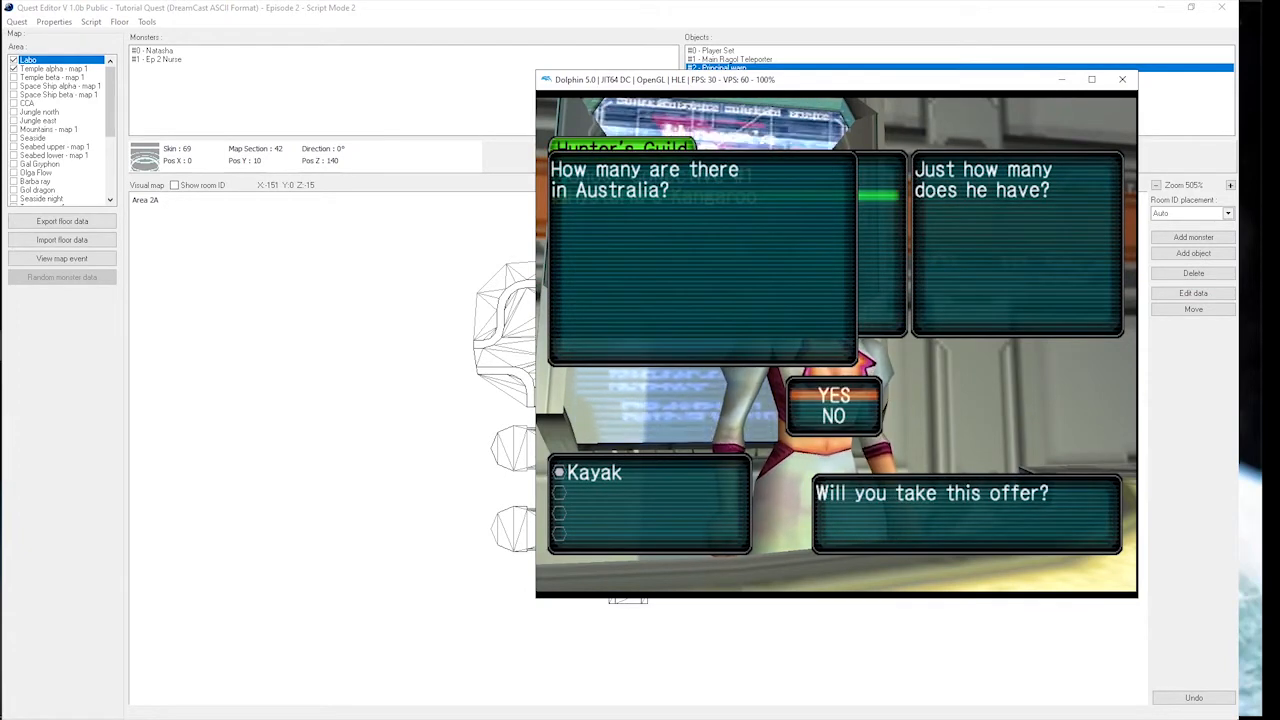
key("Return")
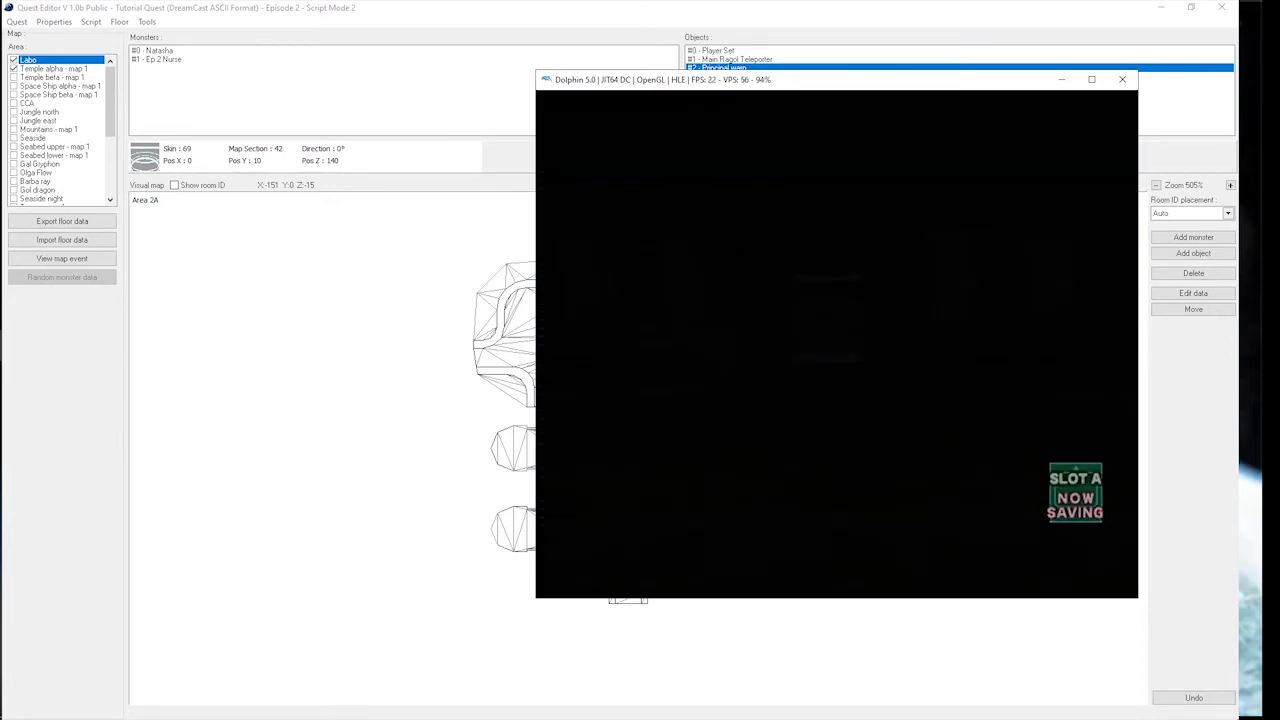
- Play-test quests in the emulator, defeating the Poison Lily and approaching the laser-barred temple door
key("w")
key("d")
key("Down")
key("x")
key("Up")
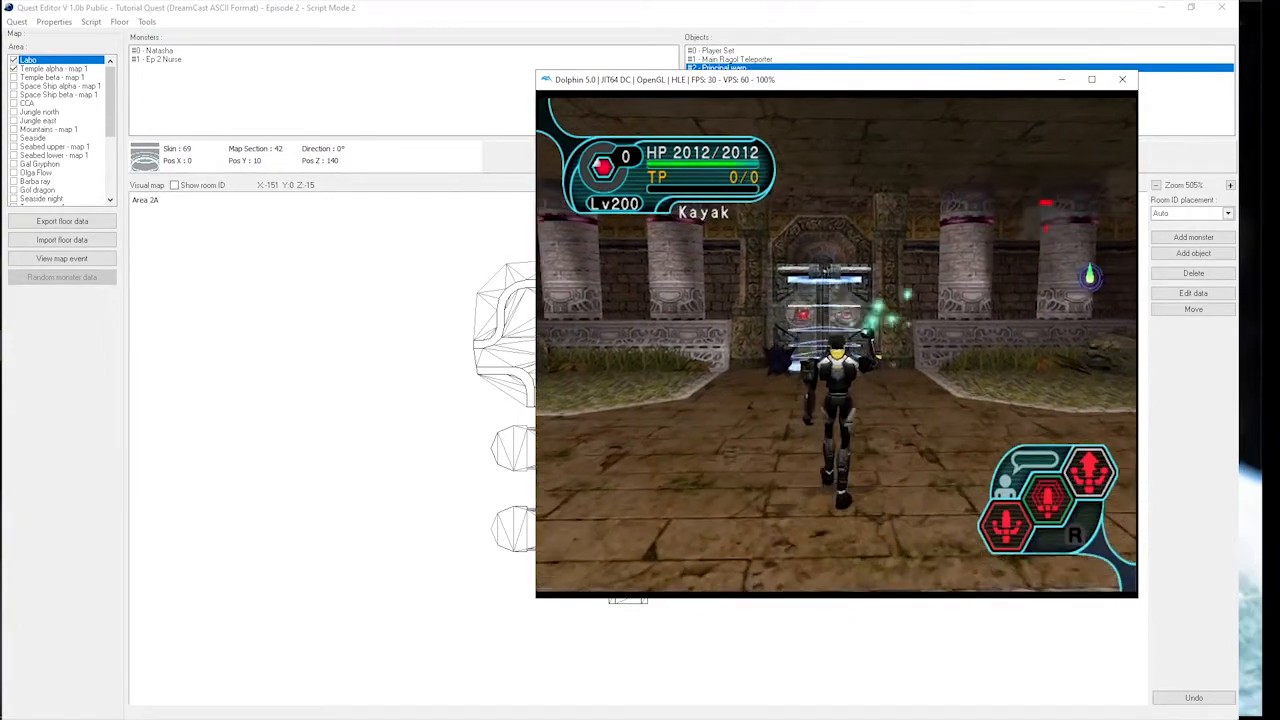
key("c")
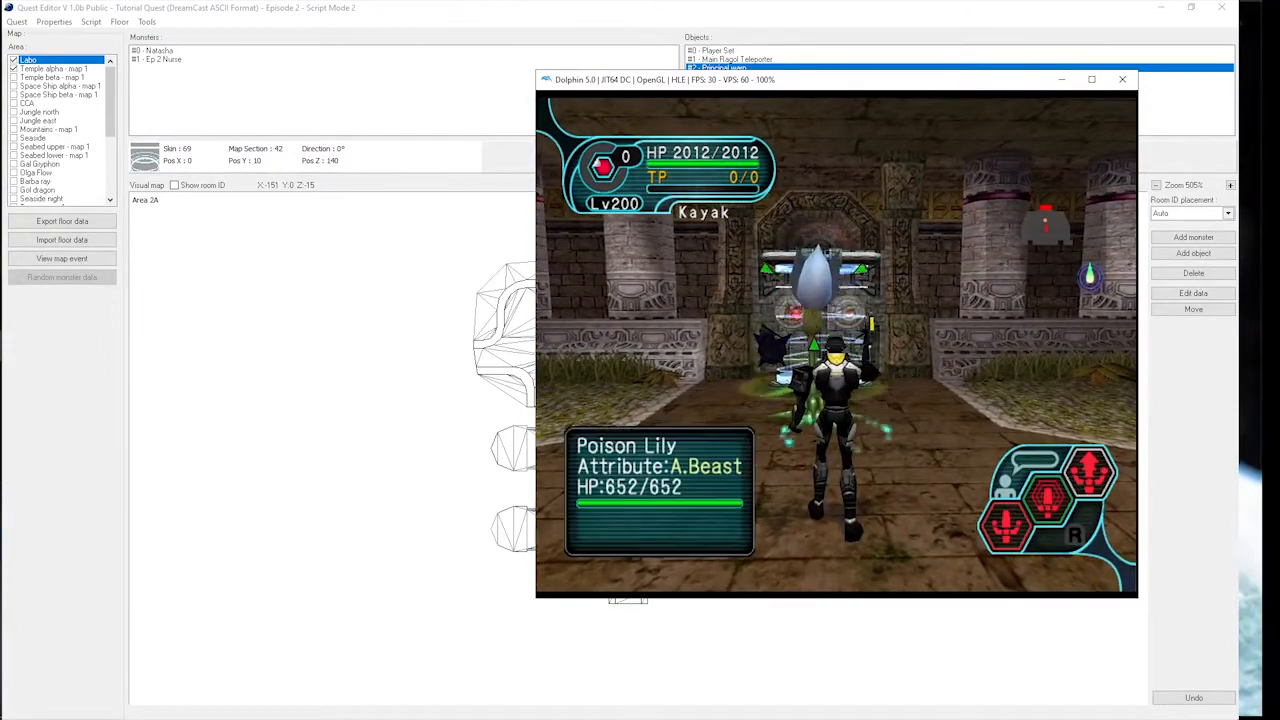
key("x")
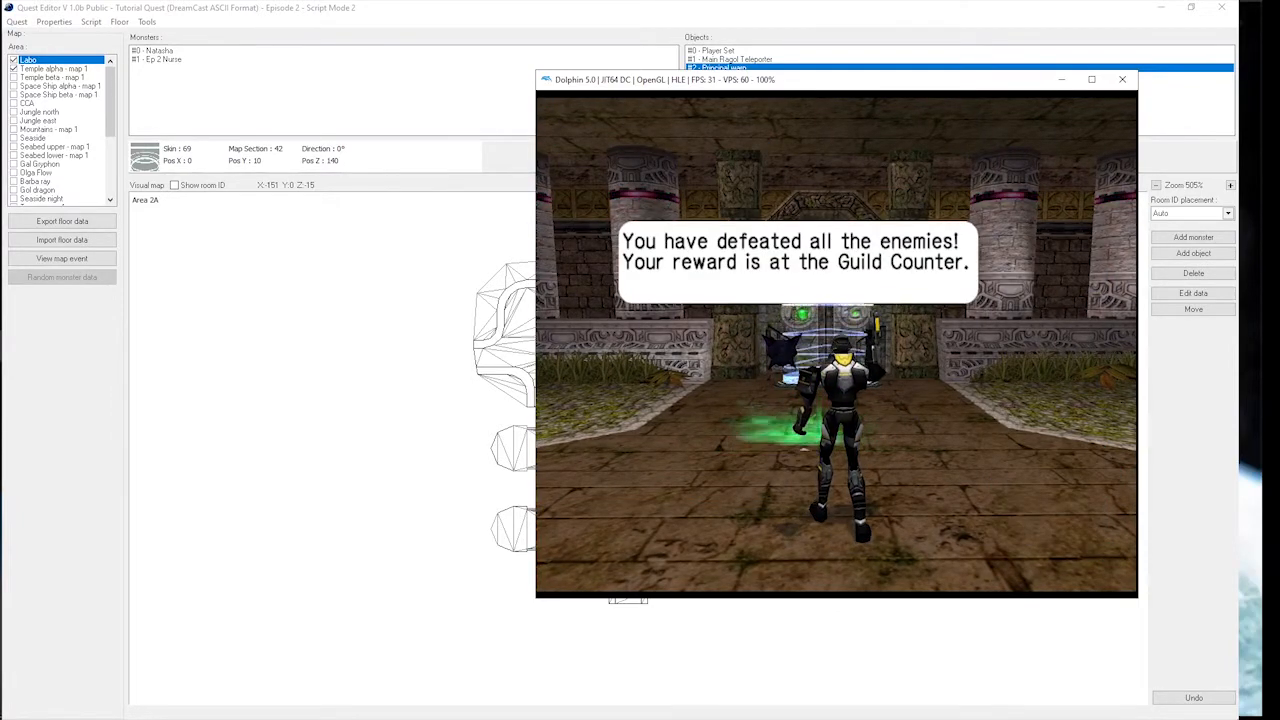
key("x")
key("Up")
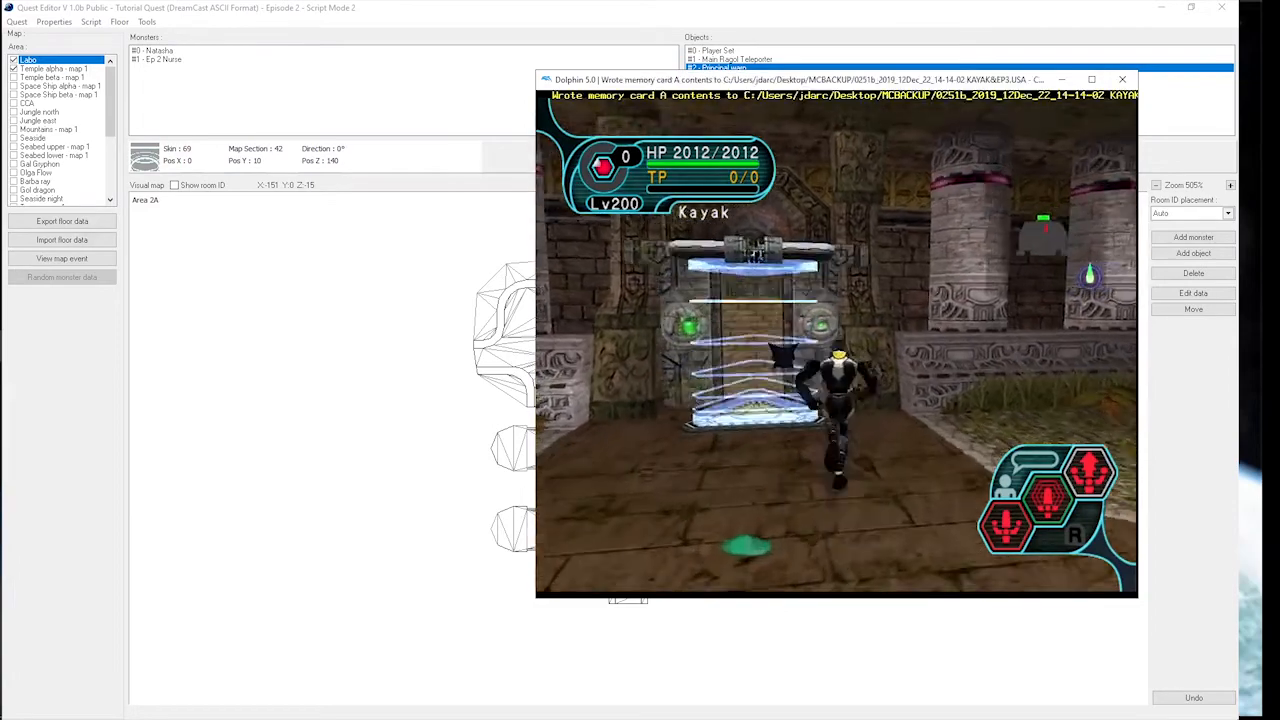
key("x")
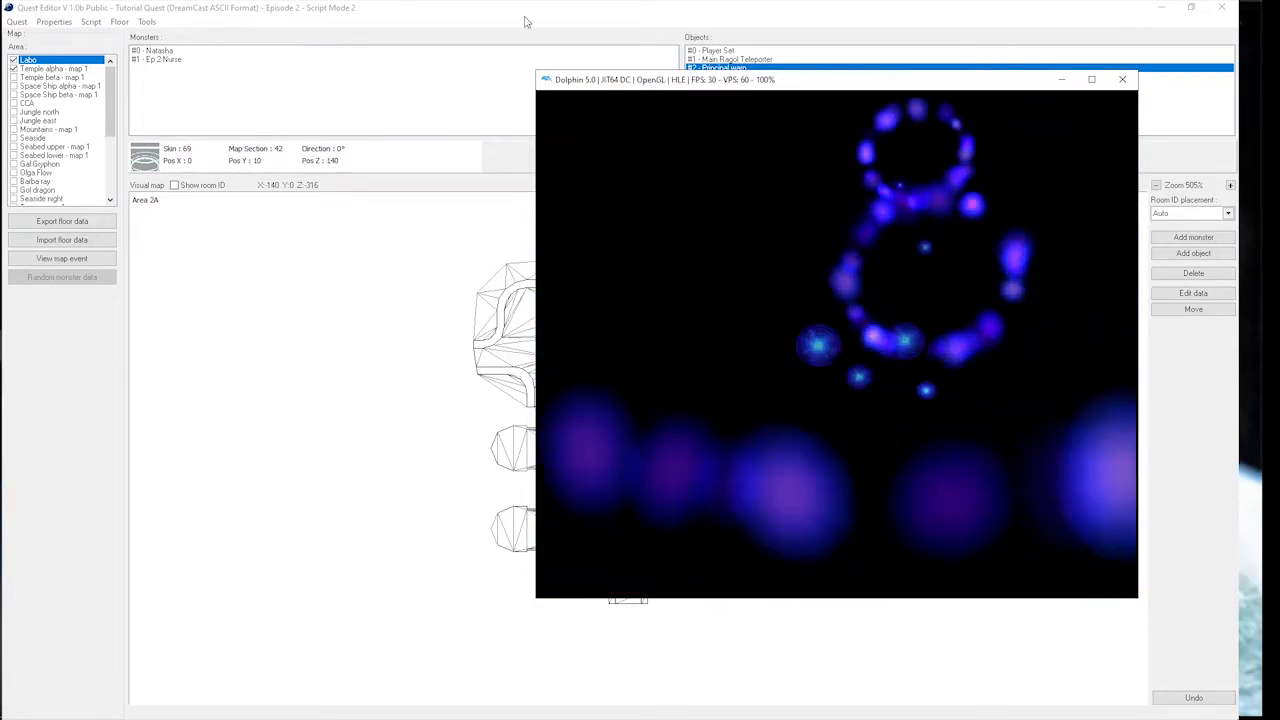
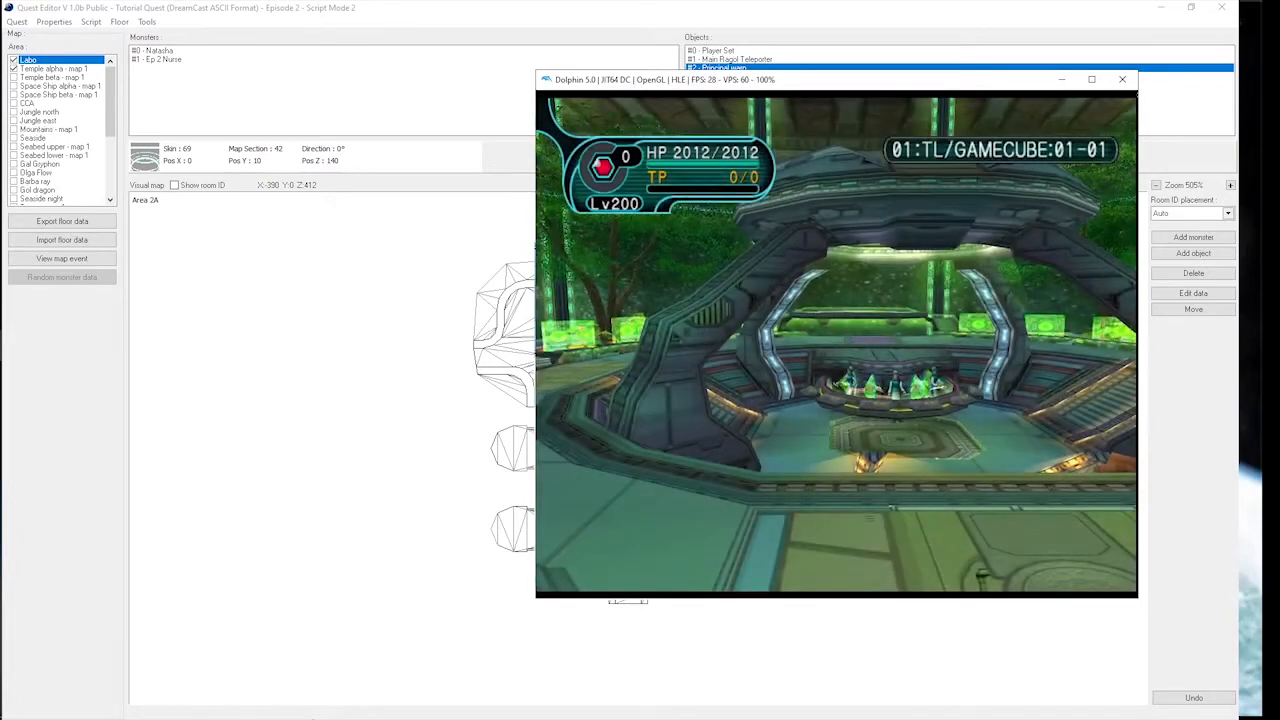
key("Return")
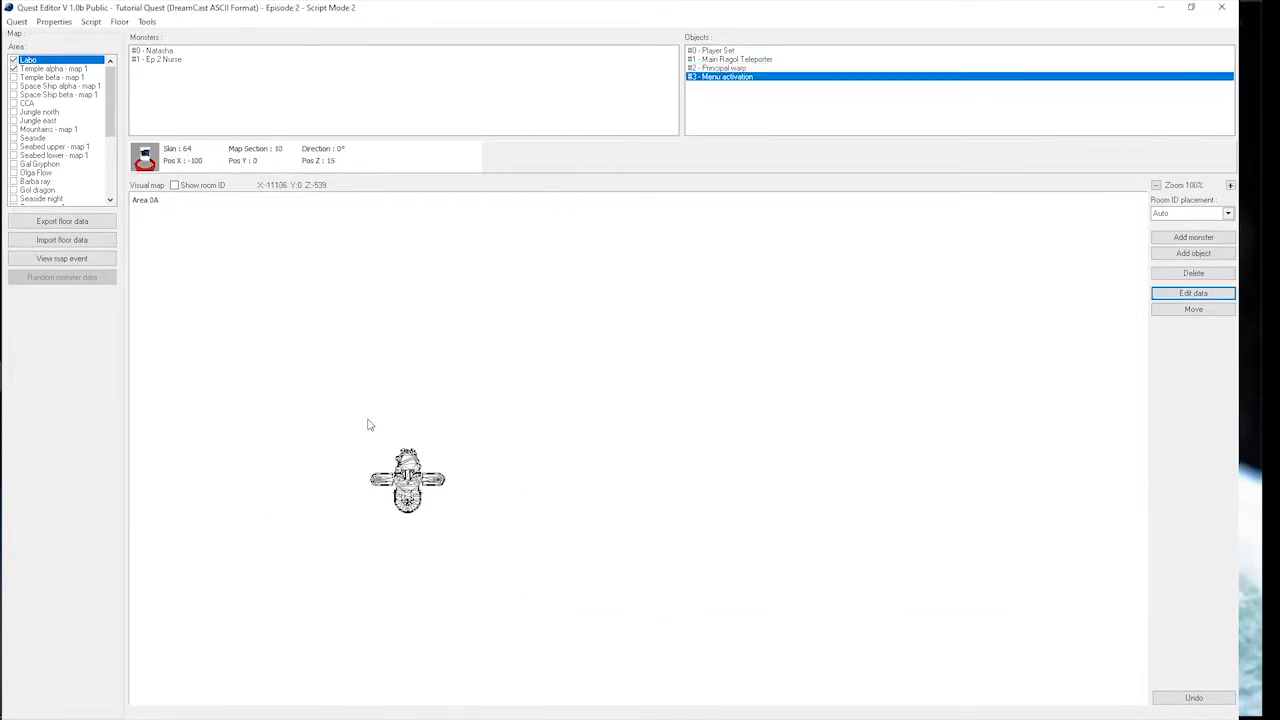
- Back in Quest Editor, add a Player Set 1 object at about X 28, Z 53 in the separate Labo room and select it
left_click_drag(557, 471, 608, 427)
scroll(718, 516, "up", 13)
left_click_drag(716, 446, 716, 386)
left_click_drag(735, 476, 707, 442)
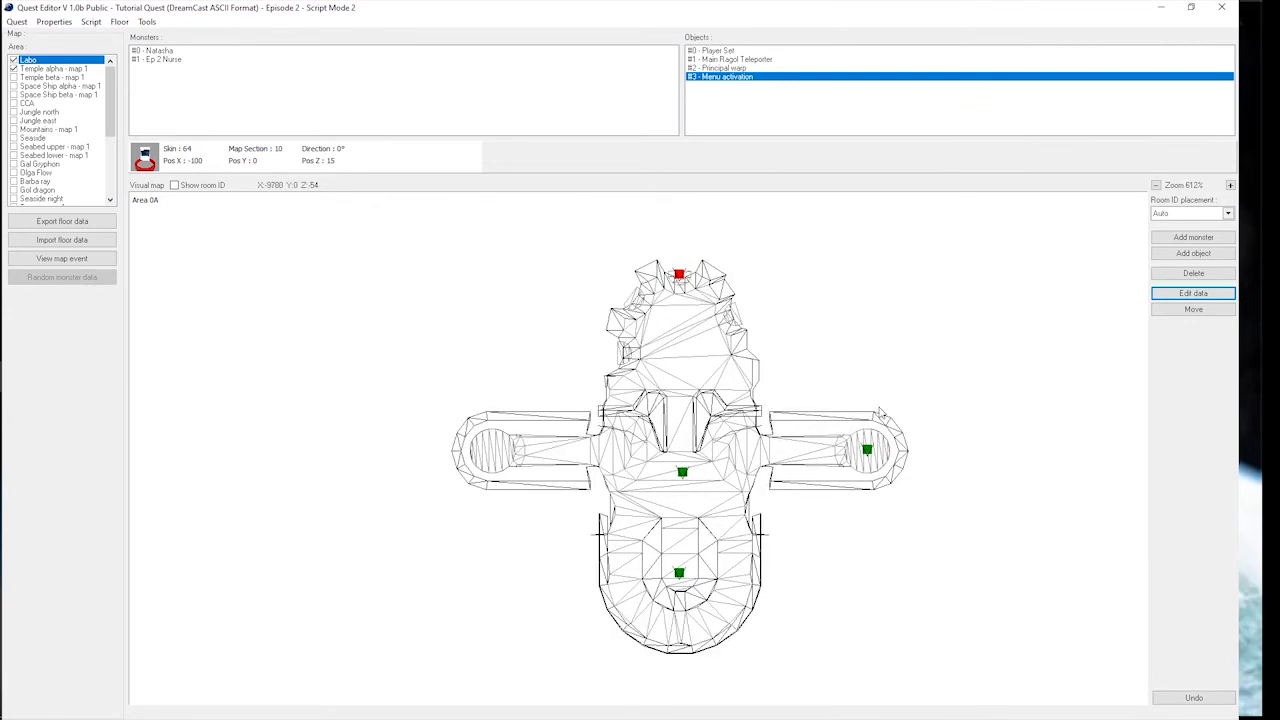
left_click(1193, 237)
left_click(726, 301)
left_click(1193, 253)
left_click(667, 341)
type("pl")
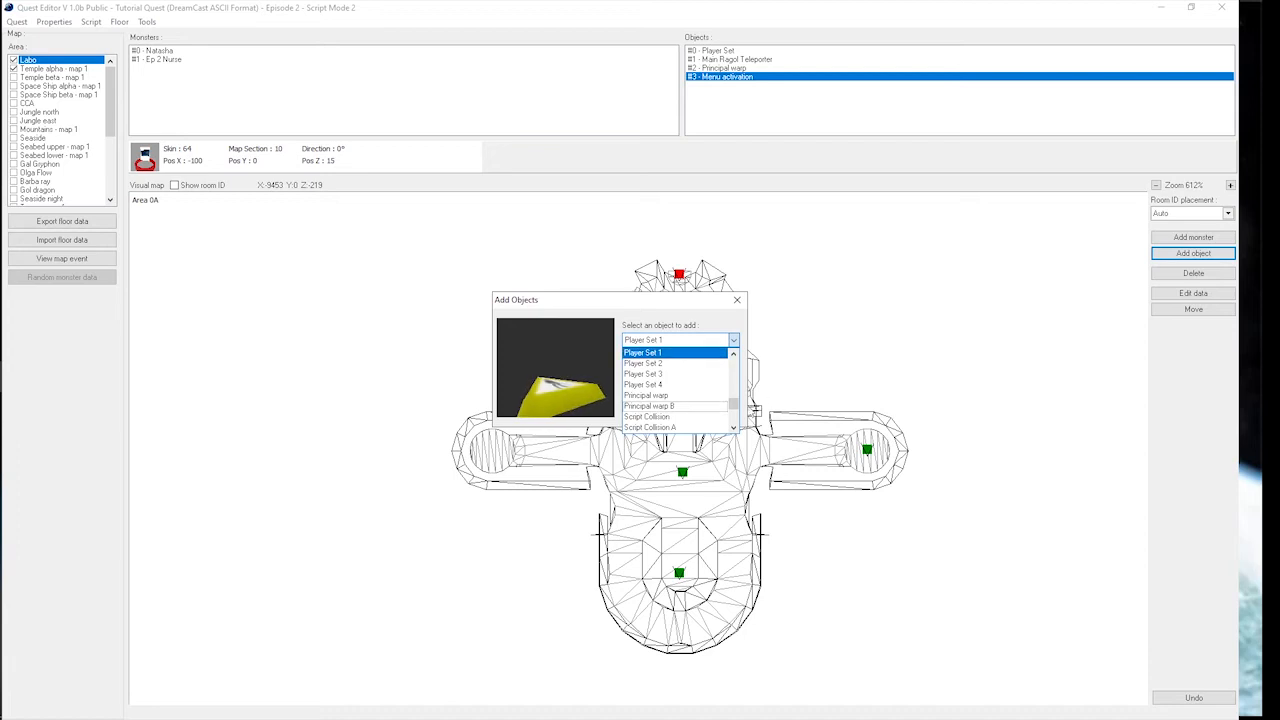
left_click(714, 356)
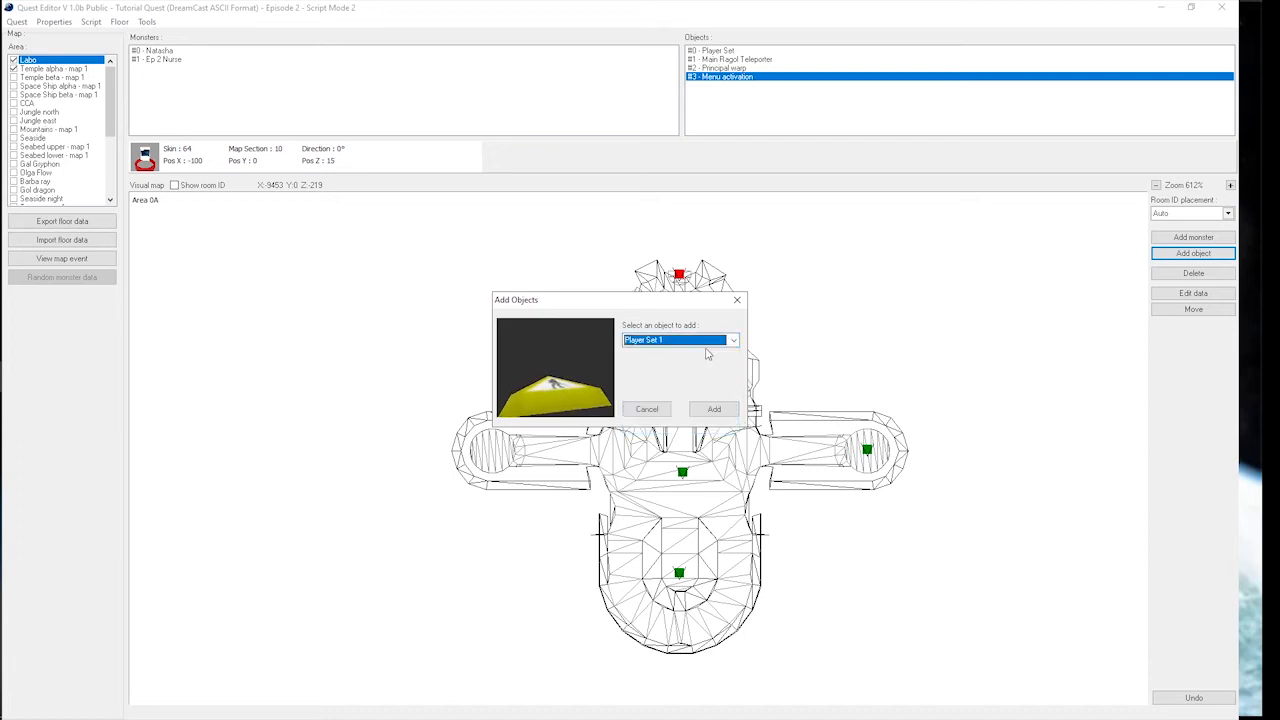
left_click(714, 407)
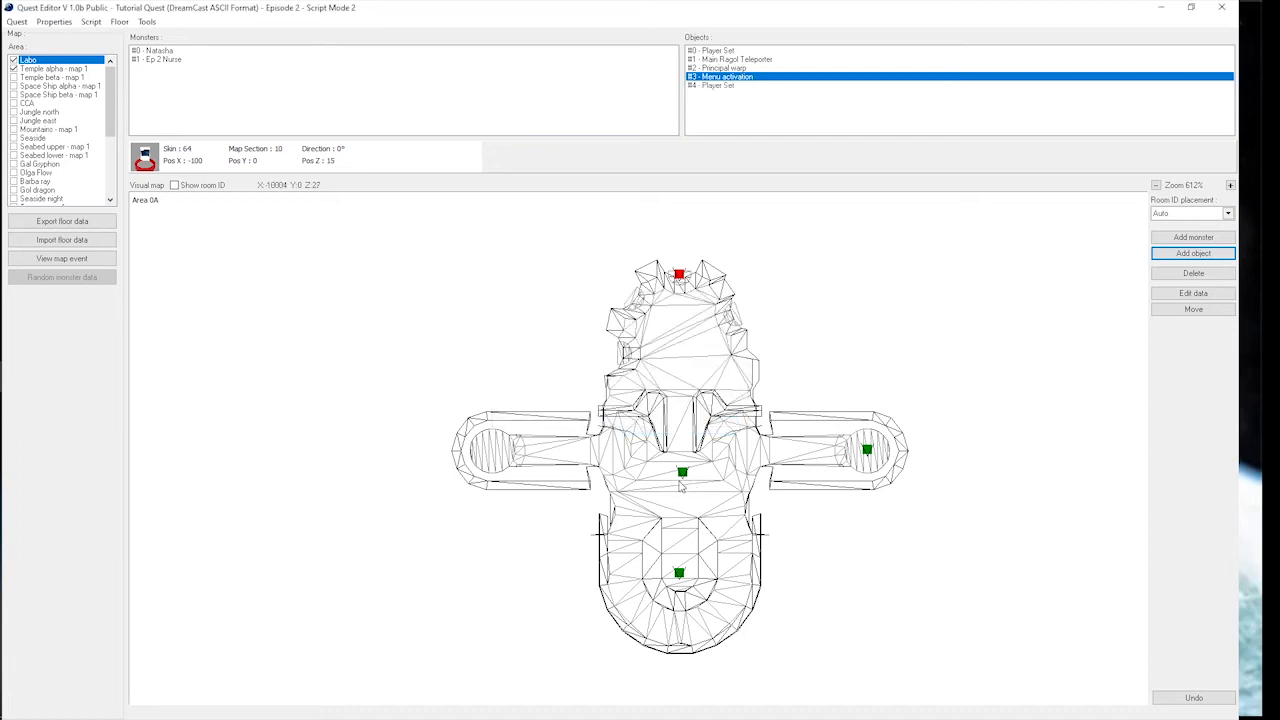
left_click(703, 503)
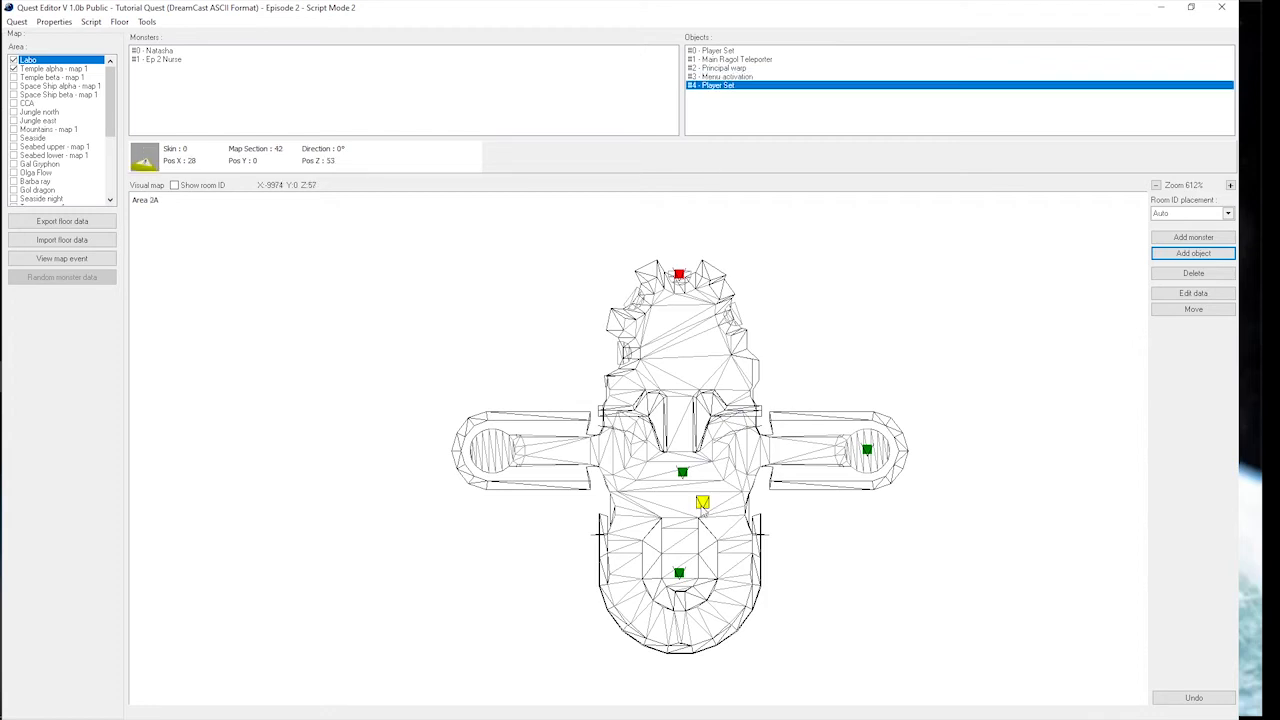
- Set the Return Flag of the selected Player Set object in the Labo to 1
left_click(1203, 296)
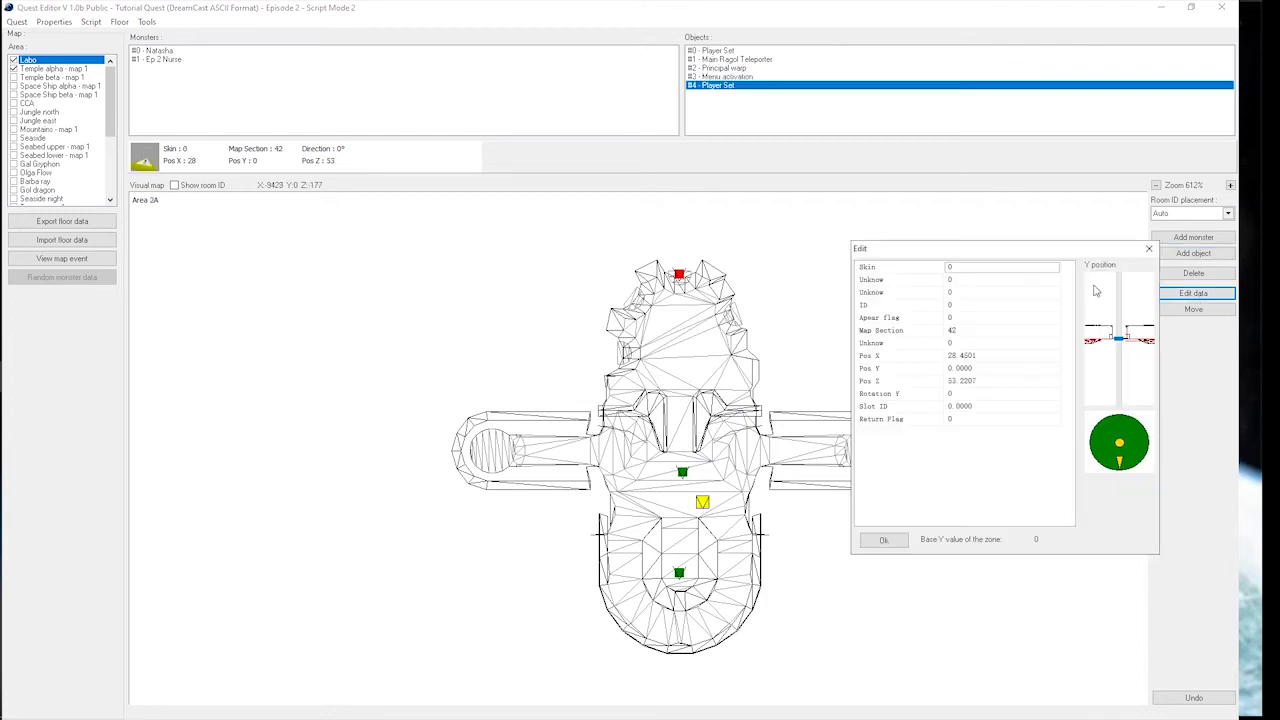
left_click(970, 421)
type("1")
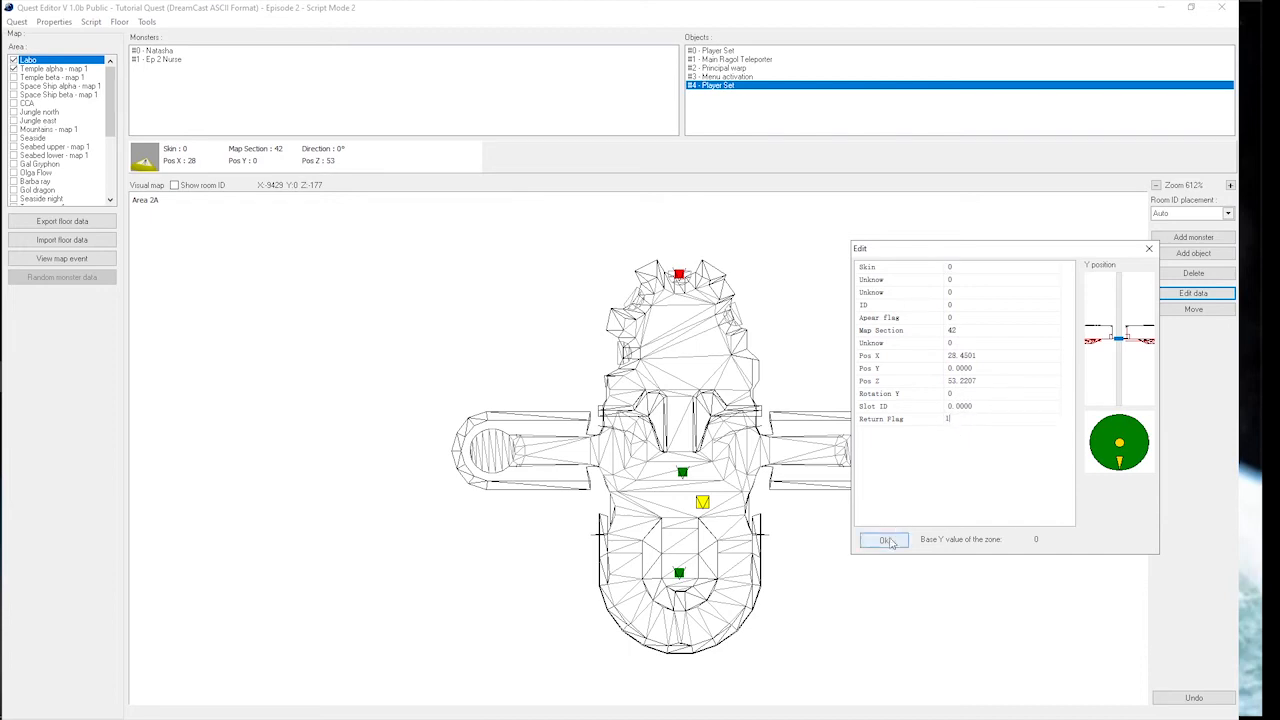
left_click(887, 541)
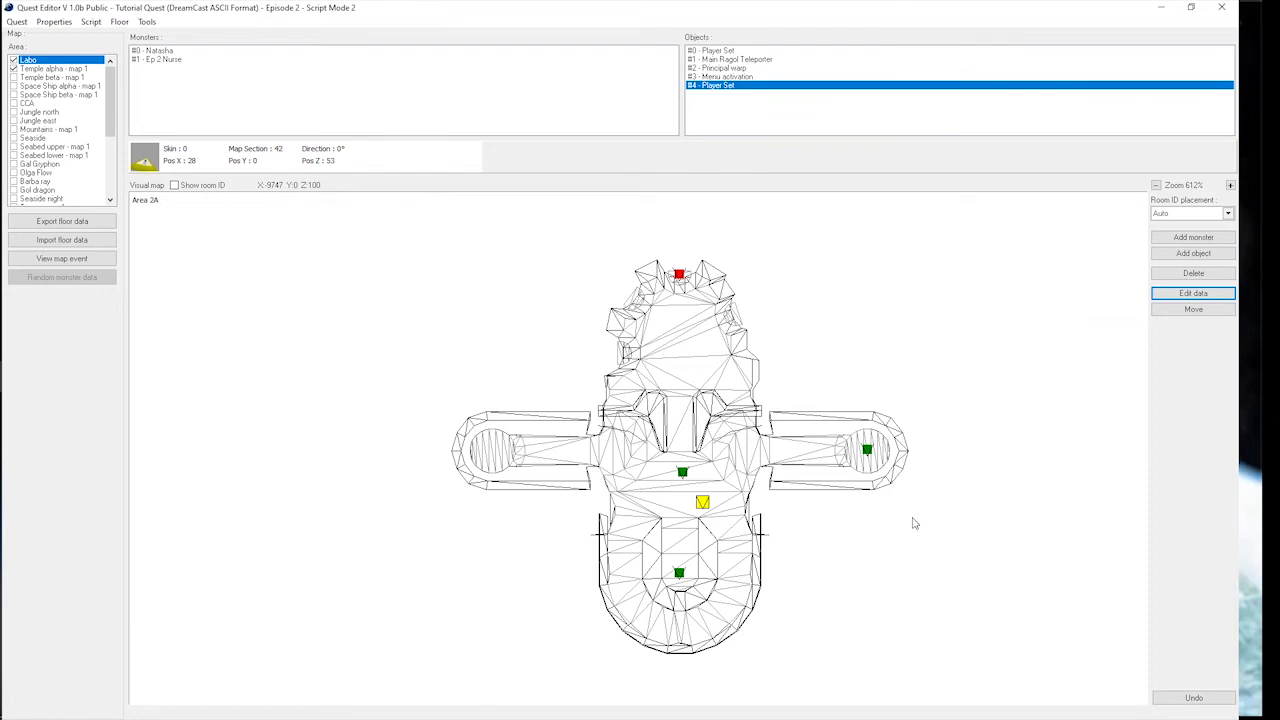
- In script function 7, move the if_zone_clear R10, R11 line below the leti lines for R11 and R12, and close the script
left_click(92, 22)
left_click(110, 37)
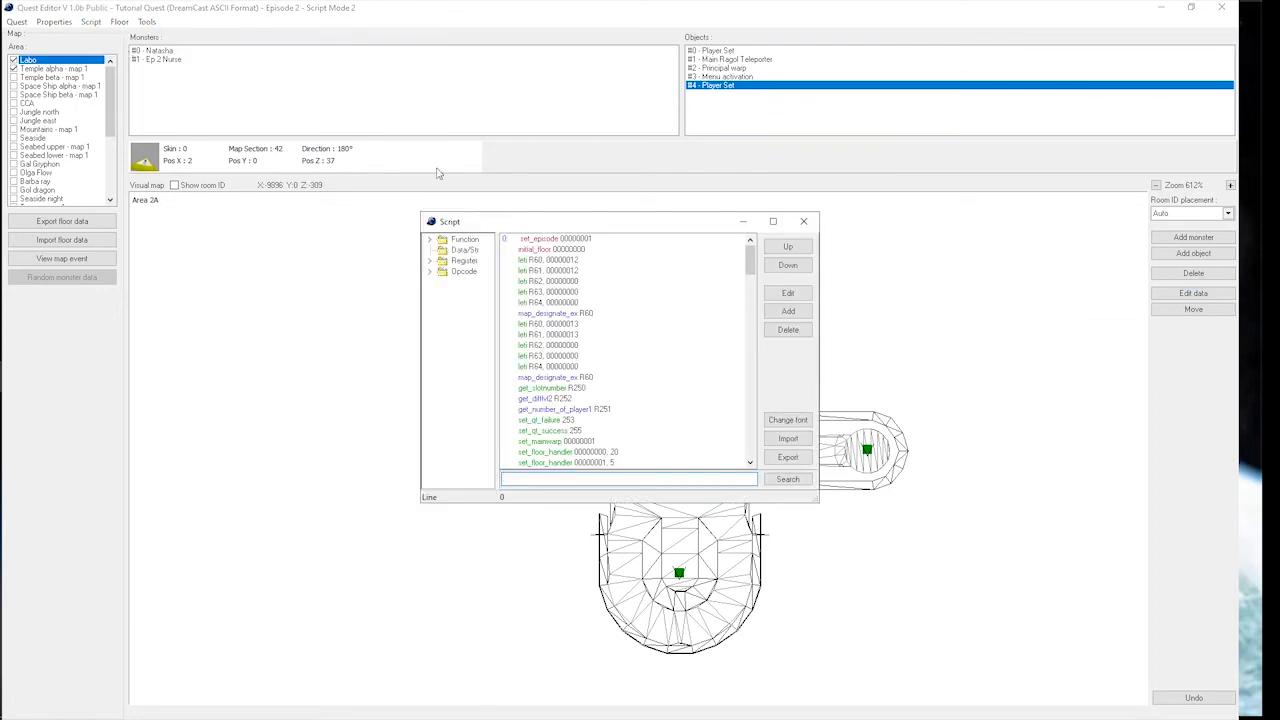
left_click_drag(750, 266, 744, 324)
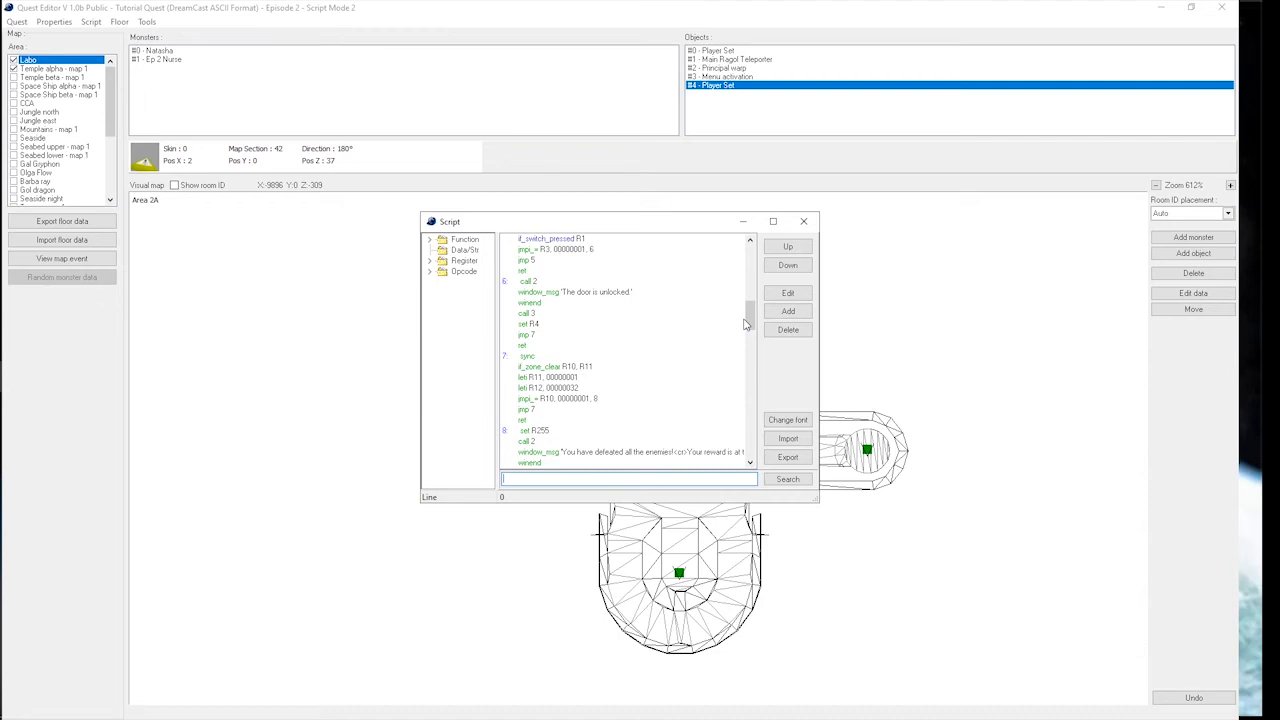
double_click(556, 366)
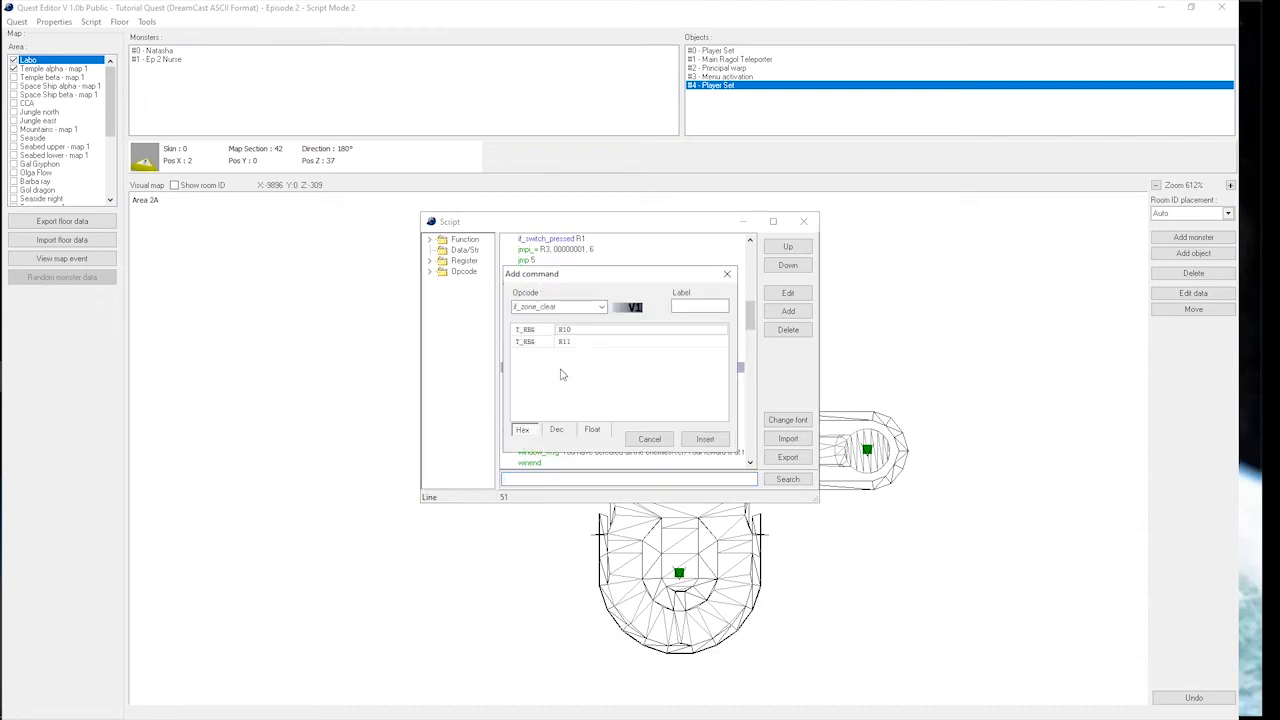
left_click(650, 438)
left_click(788, 265)
left_click(788, 265)
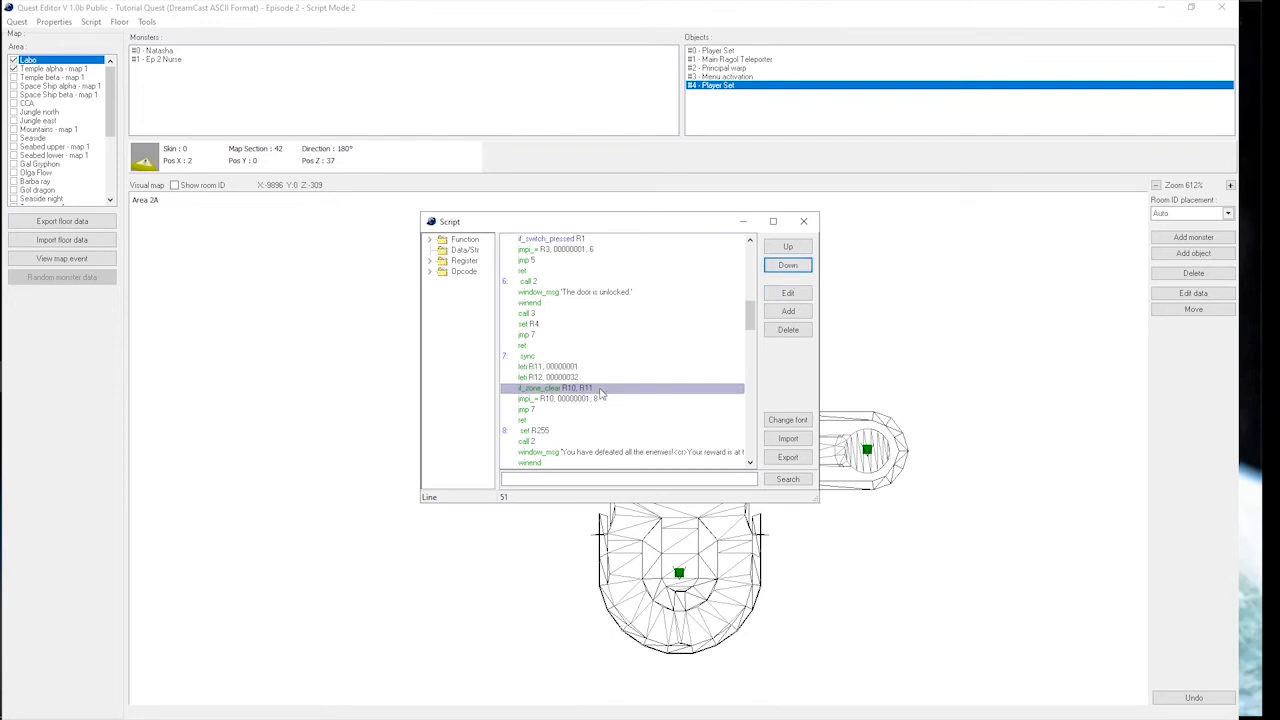
left_click(803, 221)
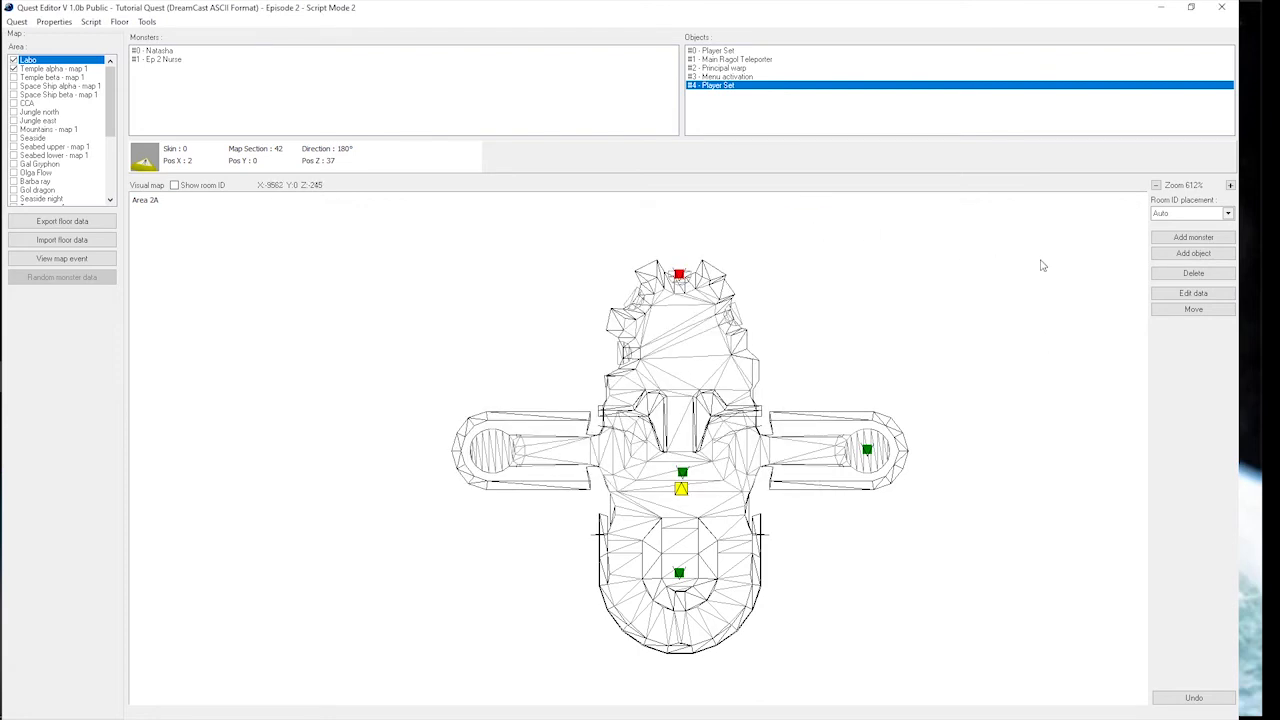
- Reopen the quest script and review the switch, door-unlock and zone-clear logic in functions 5 to 7
left_click(86, 28)
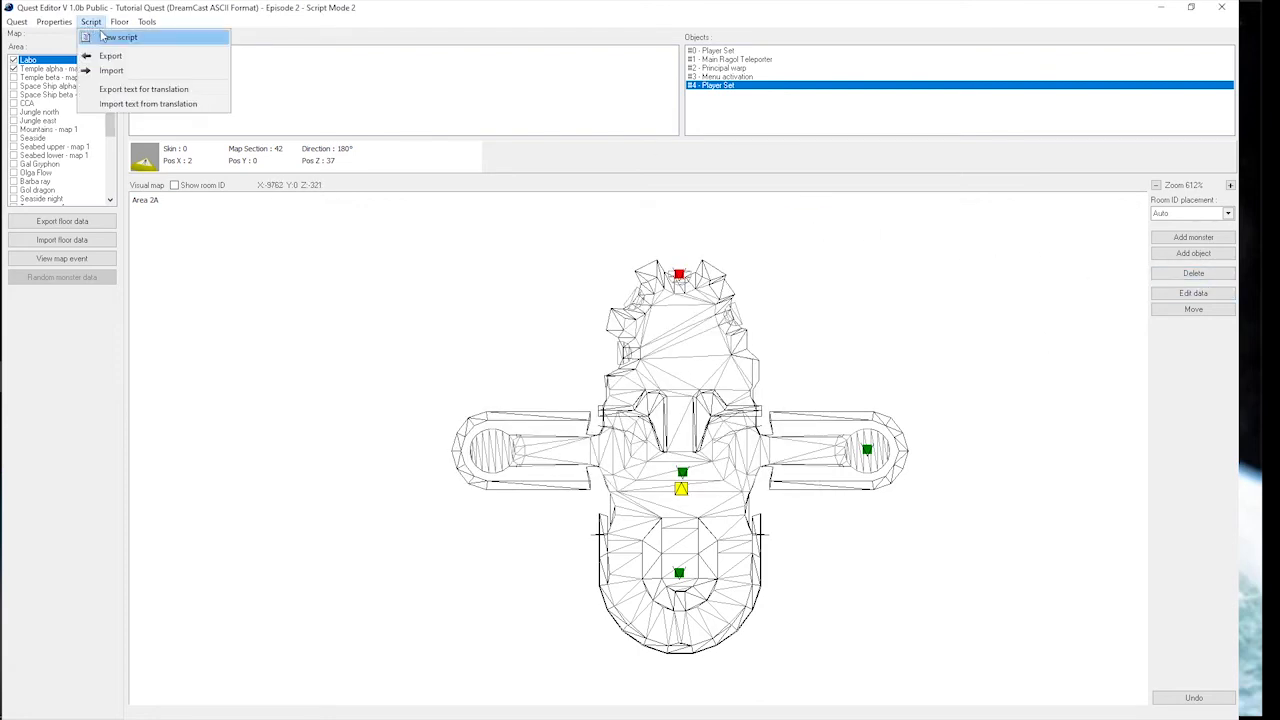
left_click(103, 38)
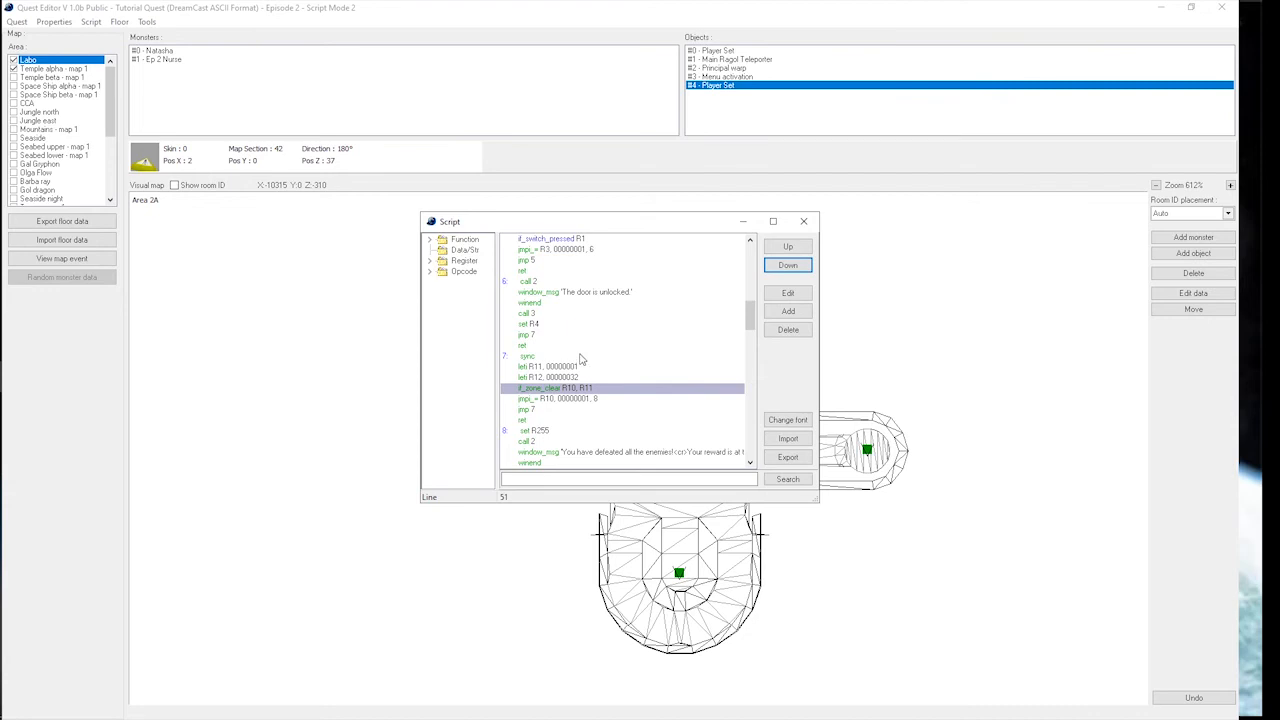
left_click(811, 222)
scroll(654, 345, "up", 2)
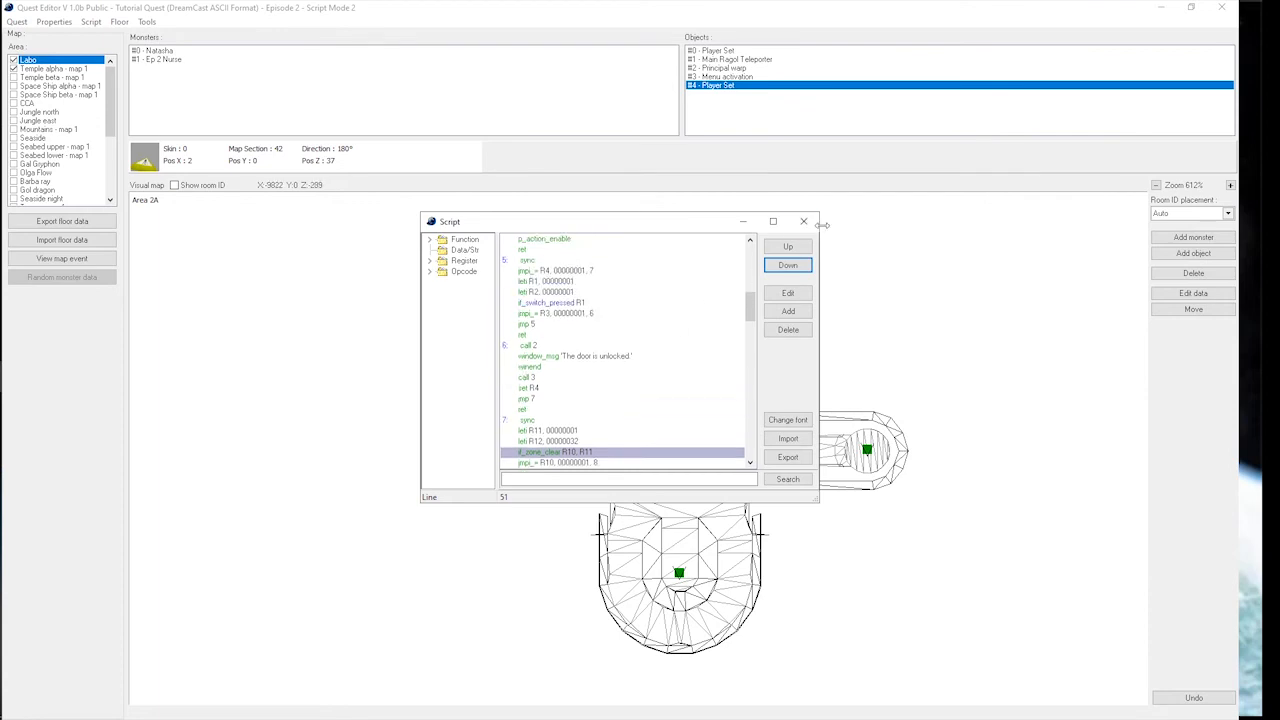
scroll(610, 310, "down", 1)
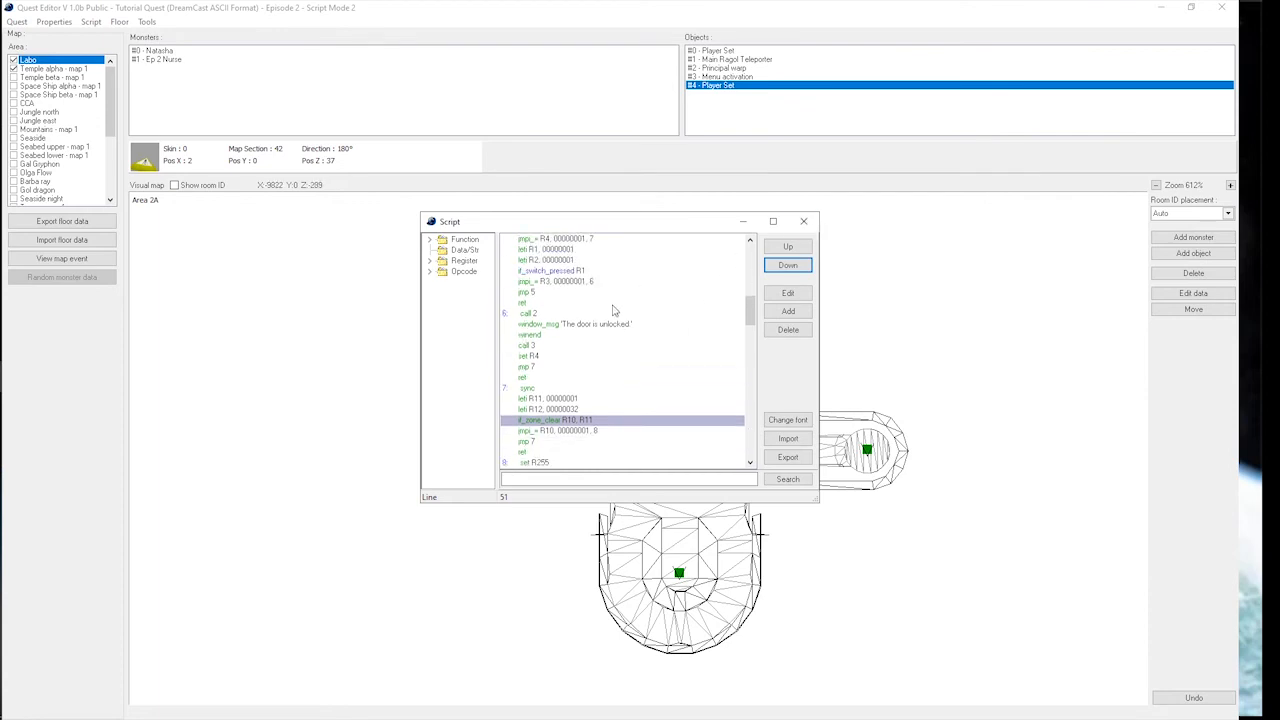
left_click(804, 221)
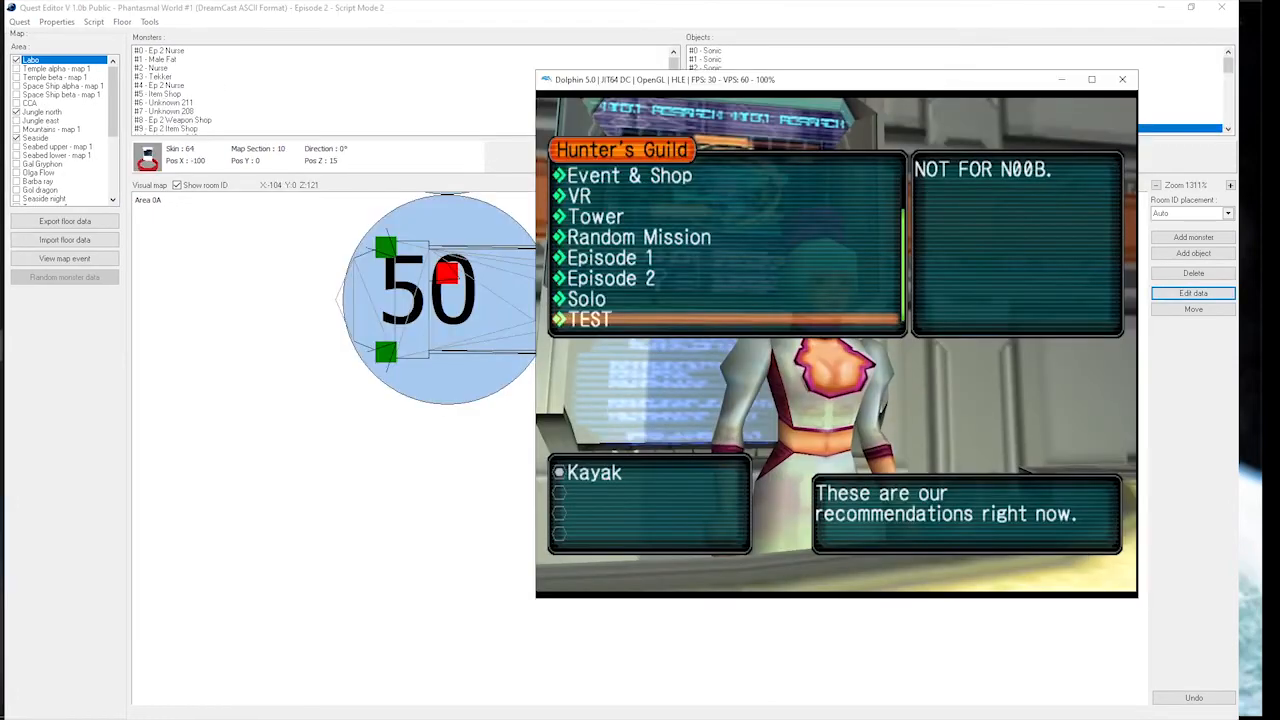
- Switch to Dolphin, accept Hysteria's Kangaroo from the Hunter's Guild TEST category and go through the opening dialogue
key("x")
key("Down")
key("Up")
key("Down")
key("x")
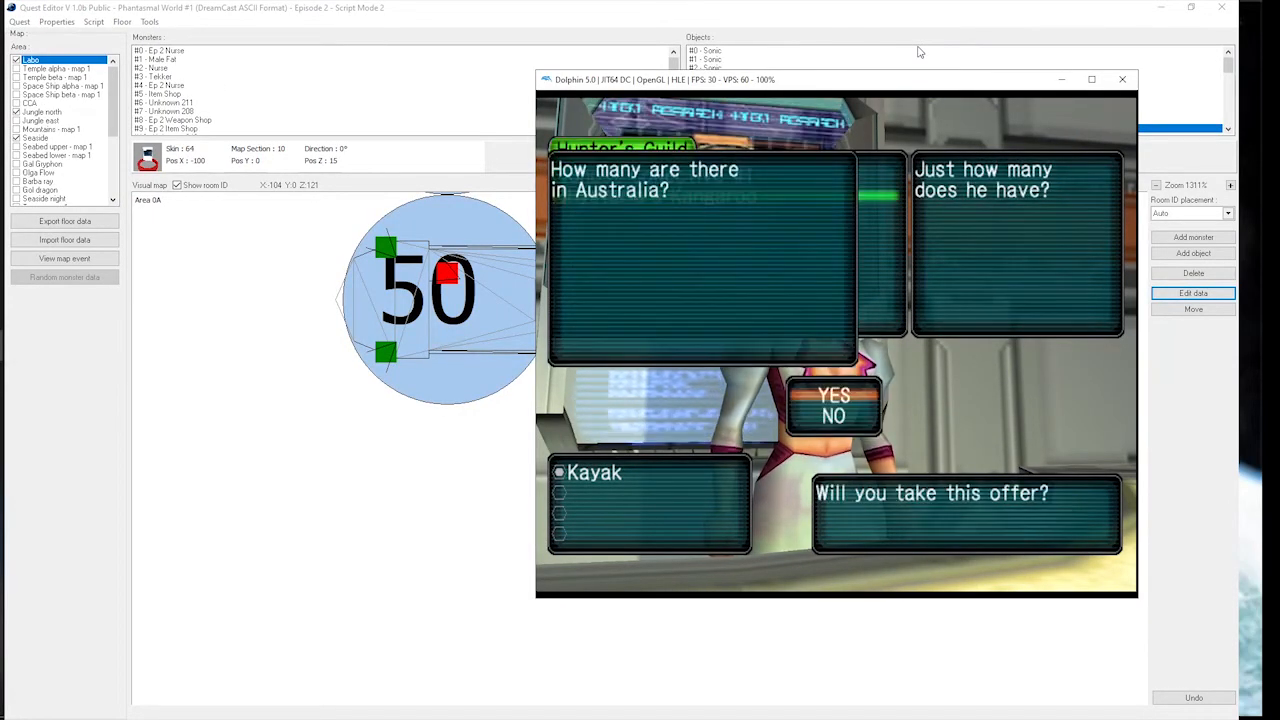
key("x")
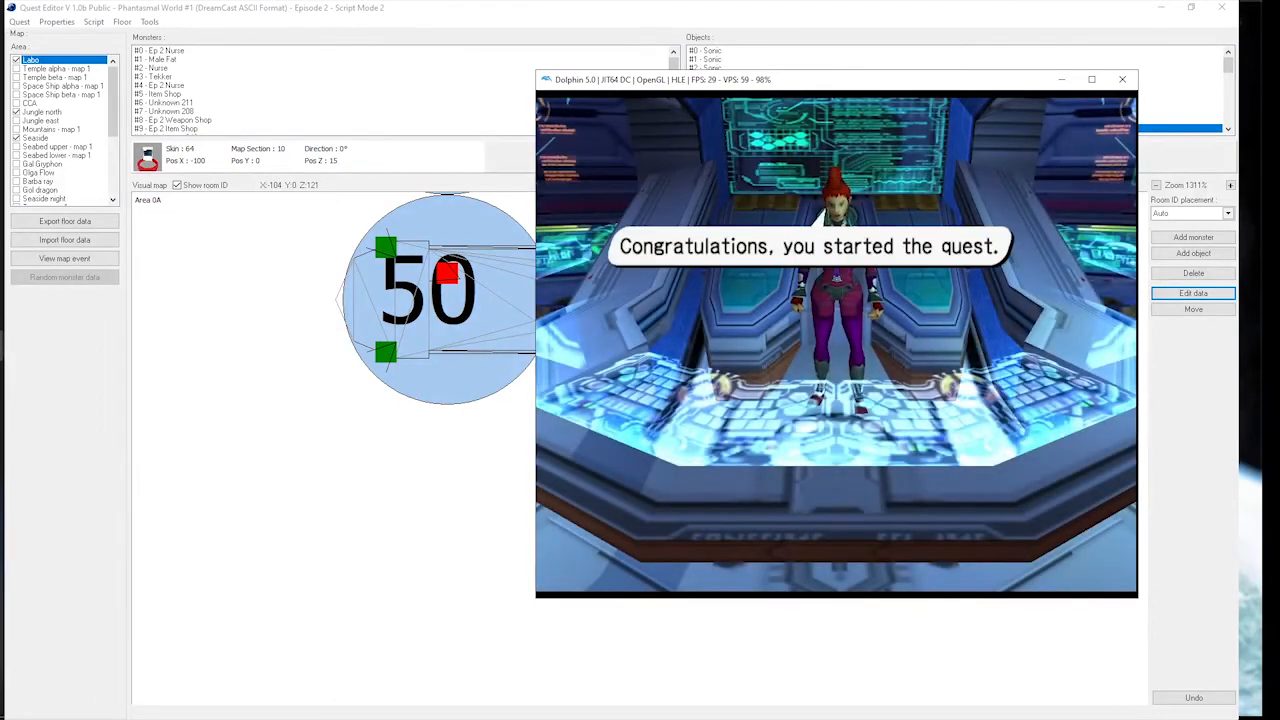
key("x")
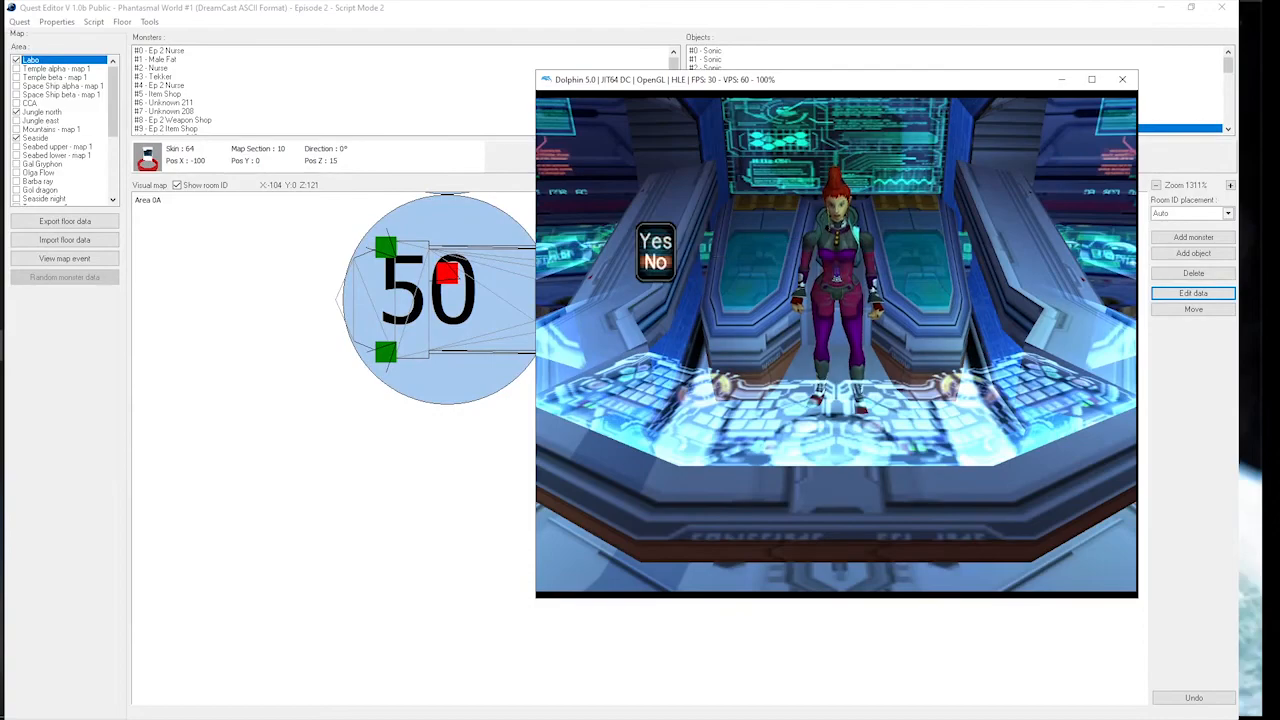
key("x")
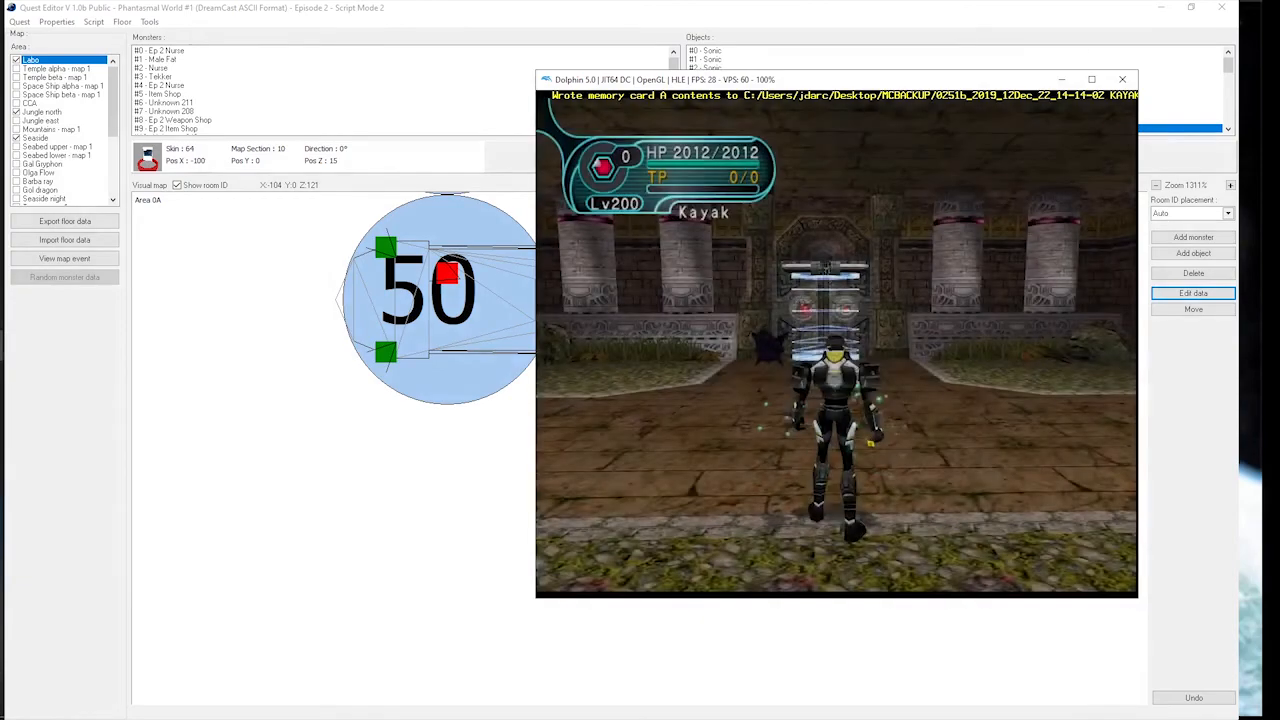
- Try Quest Exit on the in-game Quest Board and leave the menu without teleporting to the lobby
key("s")
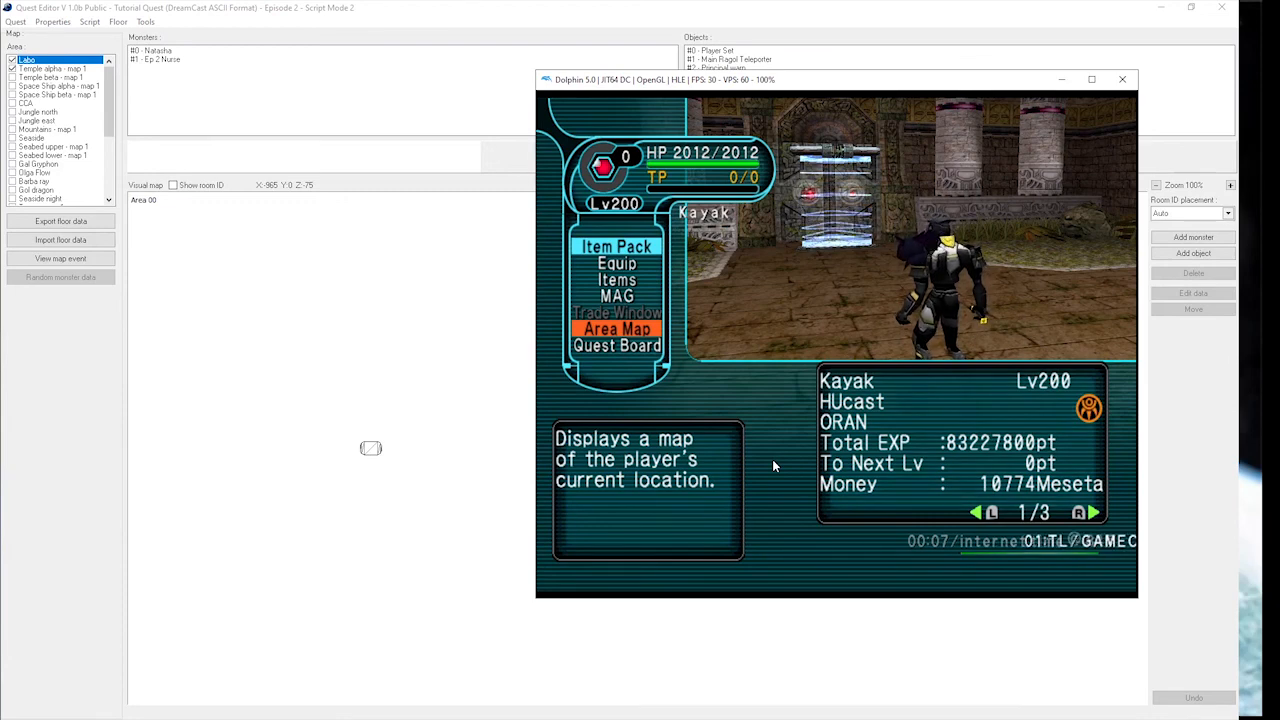
key("Down")
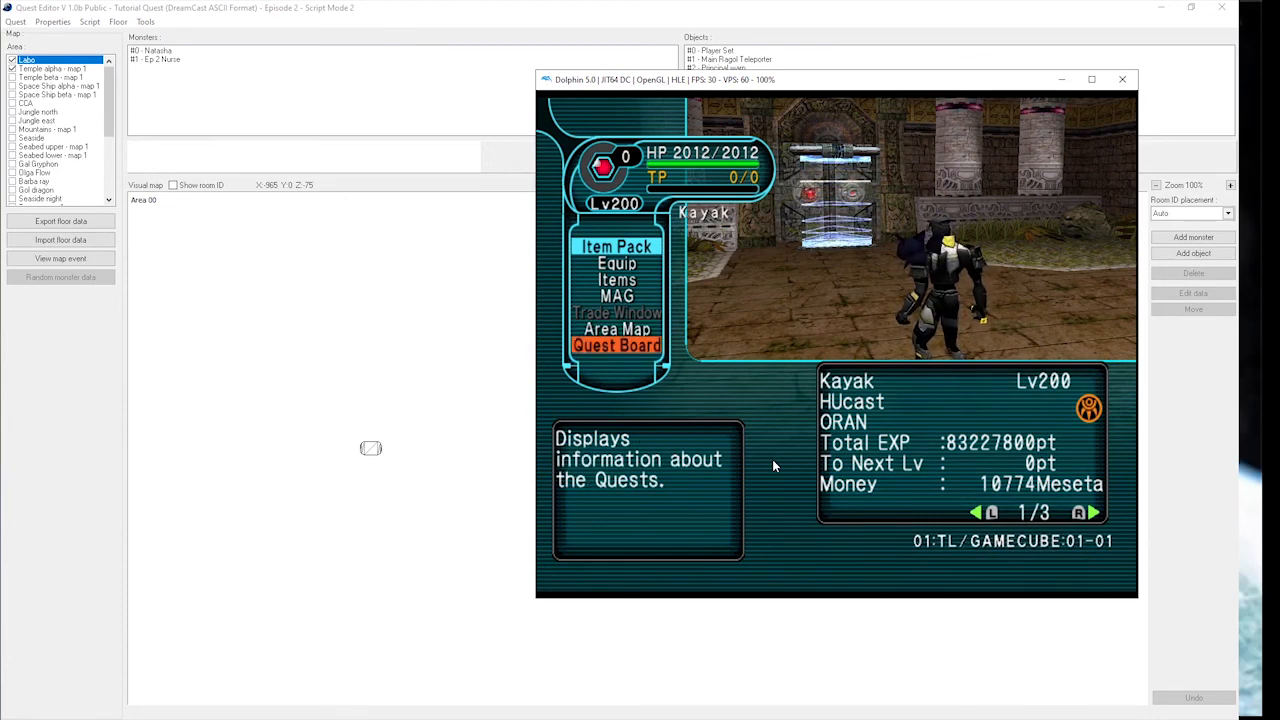
key("x")
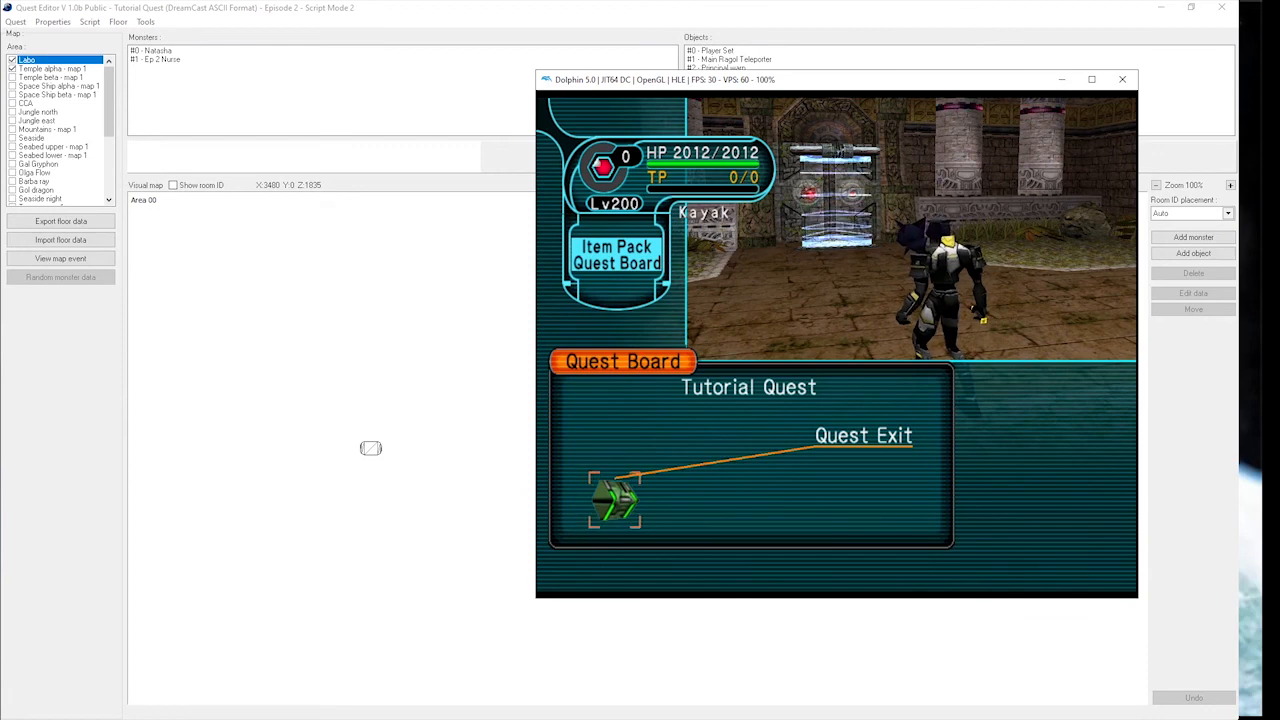
key("x")
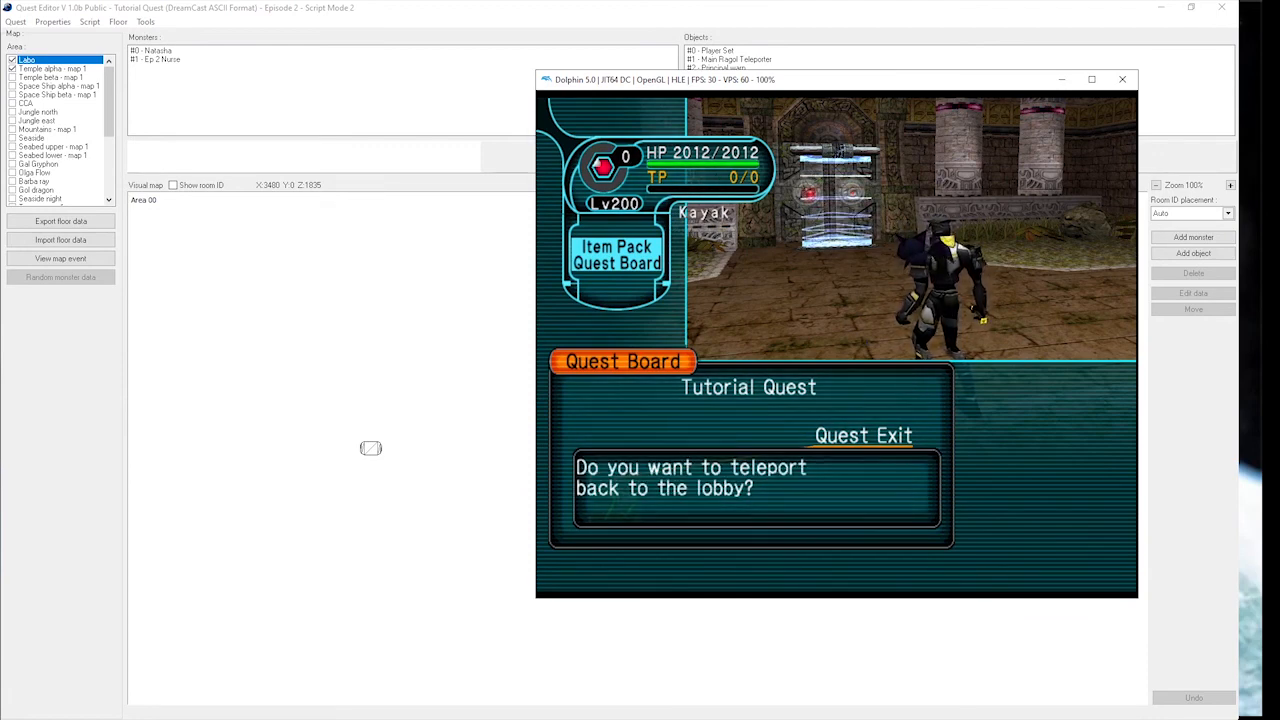
key("x")
key("x")
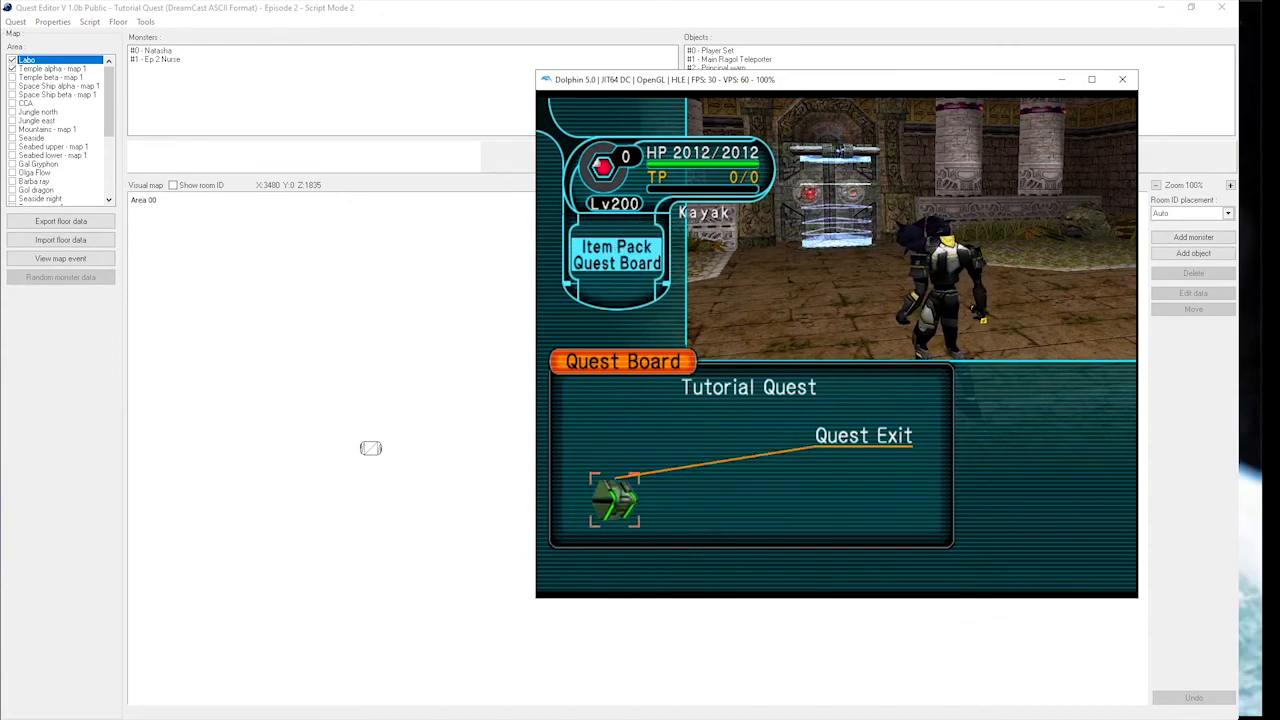
key("z")
key("z")
key("s")
key("z")
- Choose Quest Exit on the Tutorial Quest's Quest Board and confirm teleporting back to the lobby
key("Return")
key("x")
key("Up")
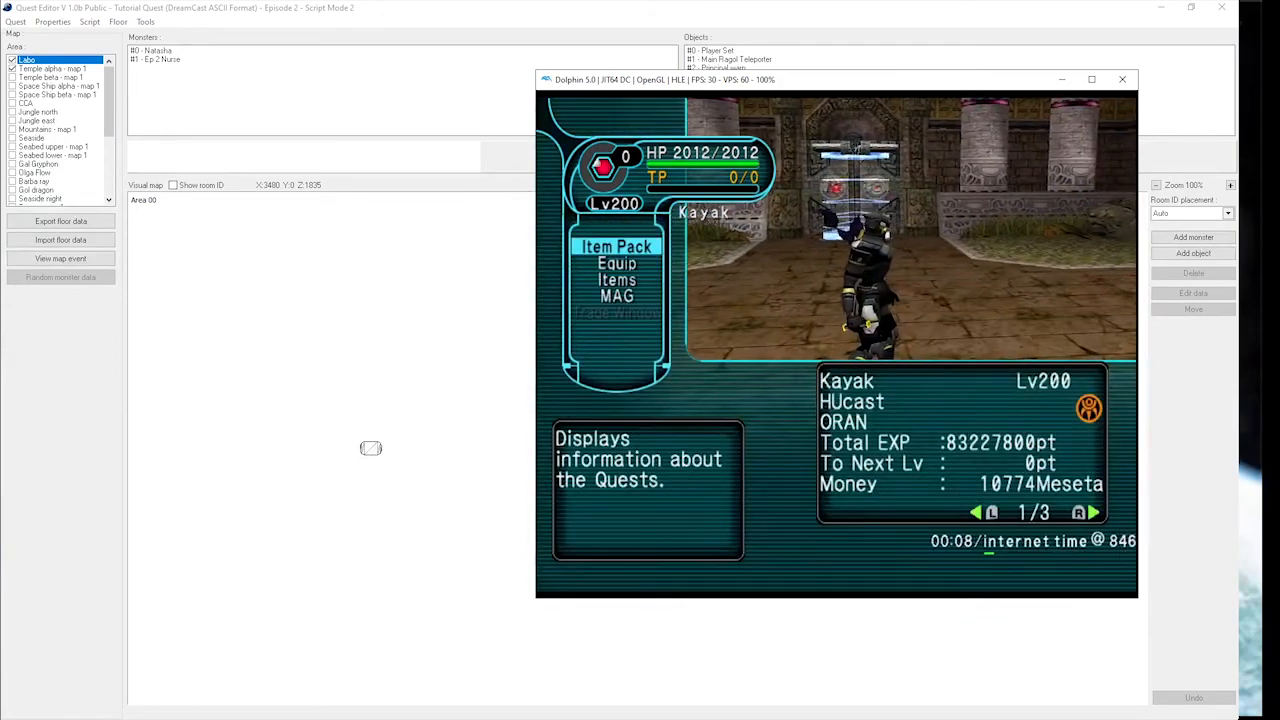
key("x")
key("x")
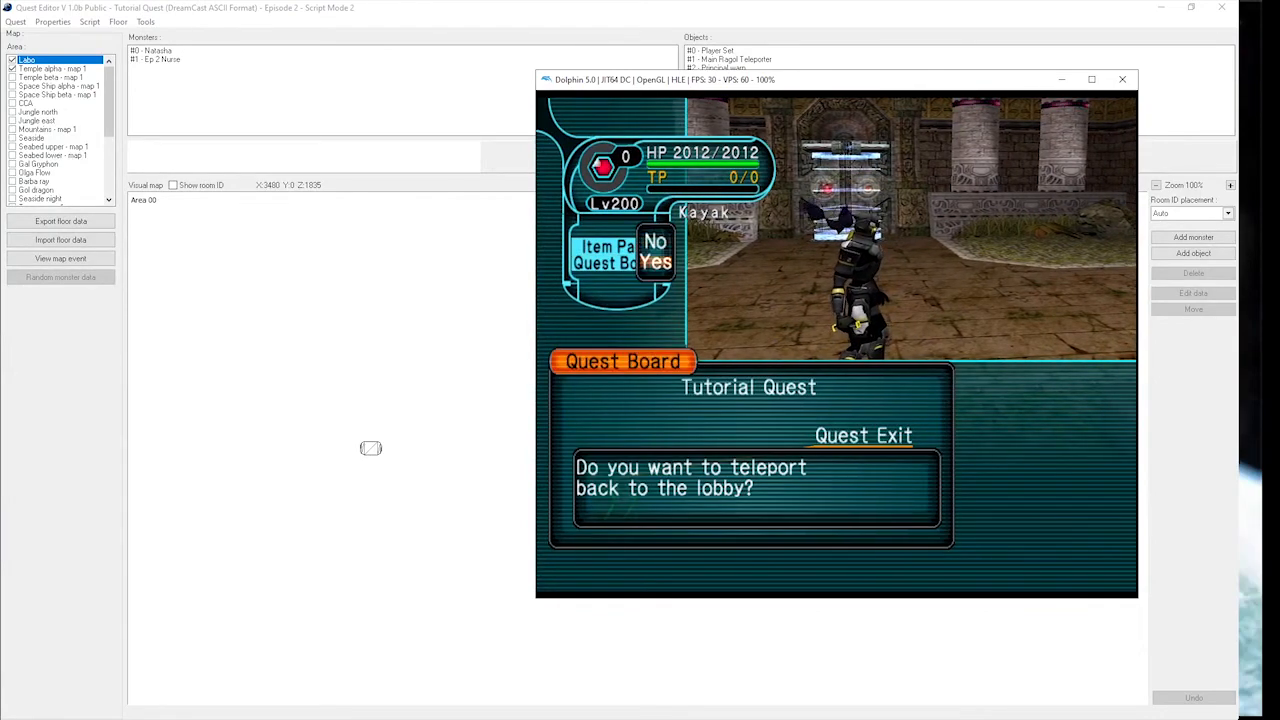
key("x")
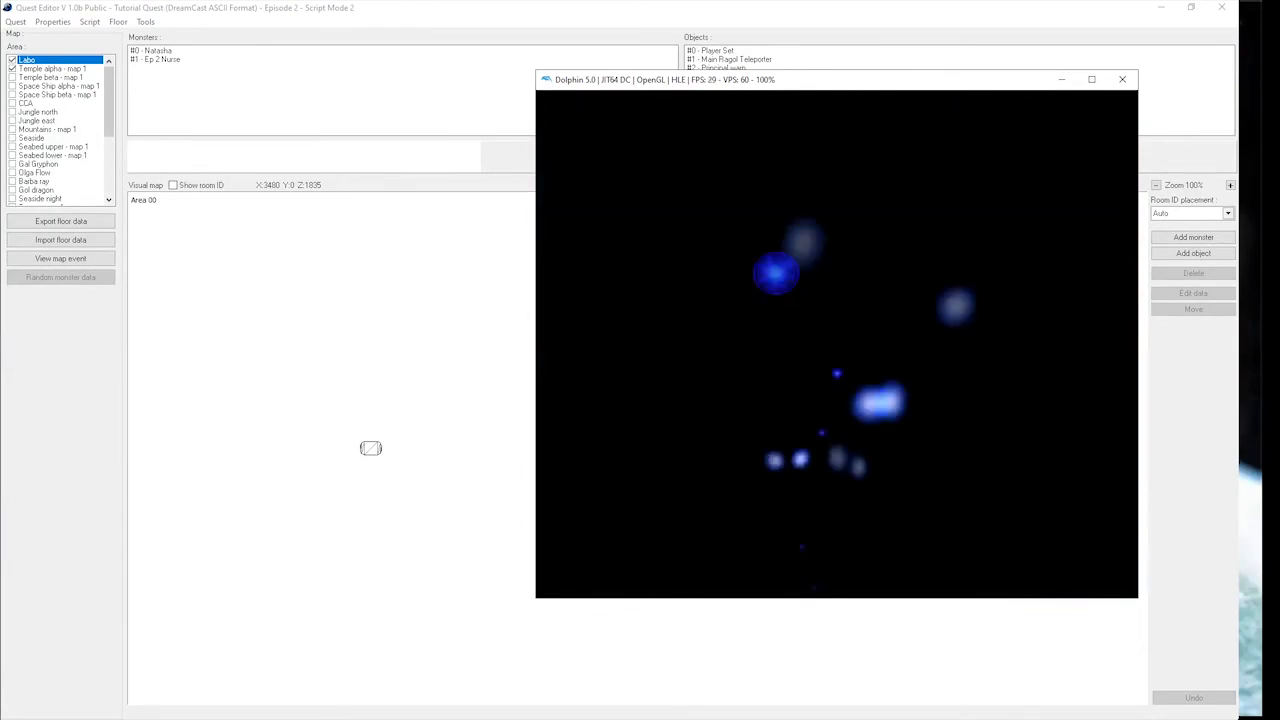